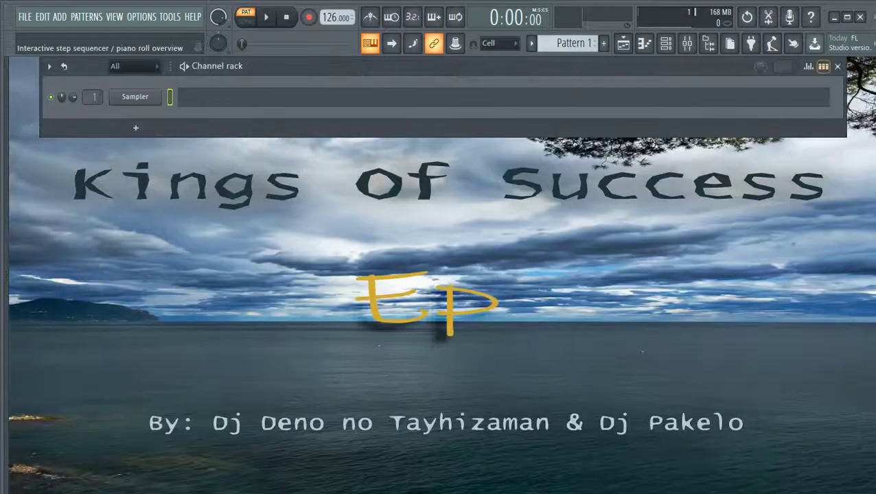
Switch the channel rack to the step sequencer grid, reposition it slightly, and show the browser.
{"action": "left_click", "coordinate": [822, 67]}
{"action": "left_click_drag", "start_coordinate": [326, 66], "coordinate": [356, 67]}
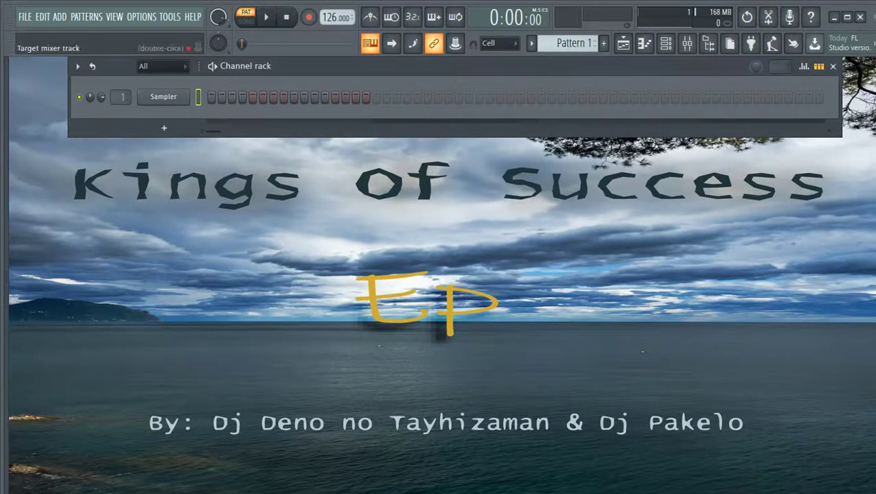
{"action": "key", "text": "alt+F8"}
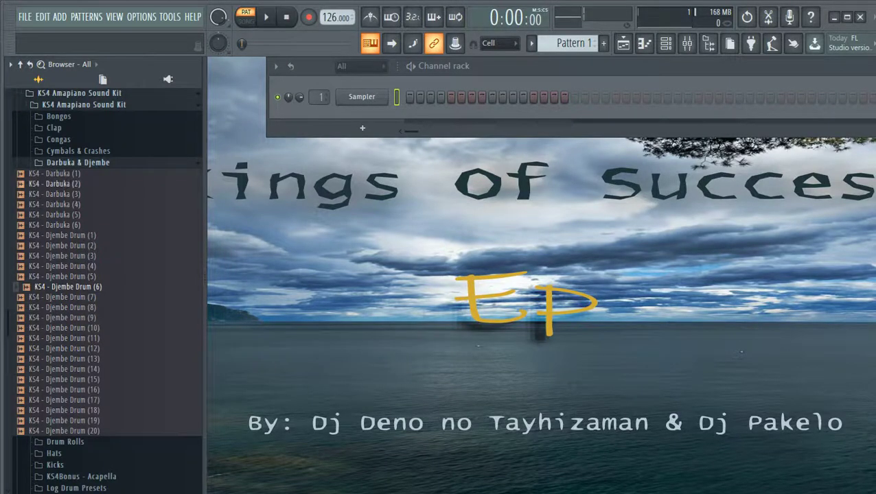
Audition the KS4 - Djembe Drum (1) sample and close the Darbuka & Djembe folder.
{"action": "left_click", "coordinate": [63, 236]}
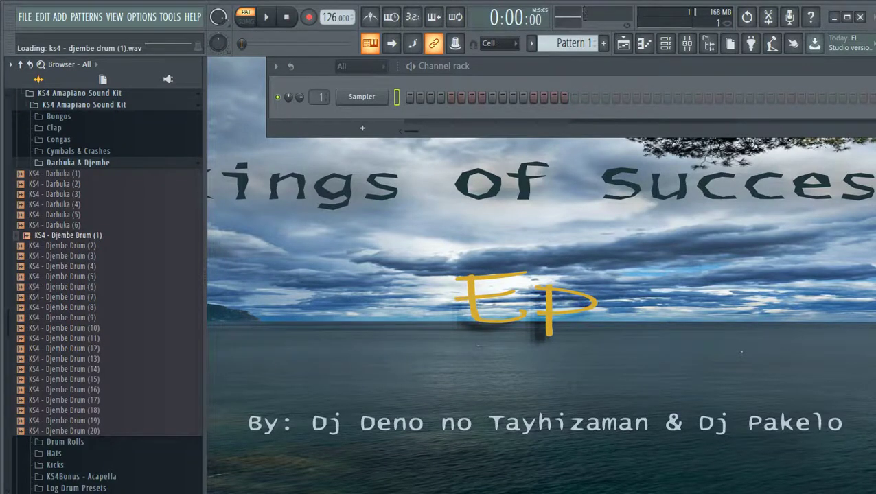
{"action": "key", "text": "XF86AudioRaiseVolume"}
{"action": "scroll", "coordinate": [65, 246], "scroll_direction": "up", "scroll_amount": 3}
{"action": "left_click", "coordinate": [77, 287]}
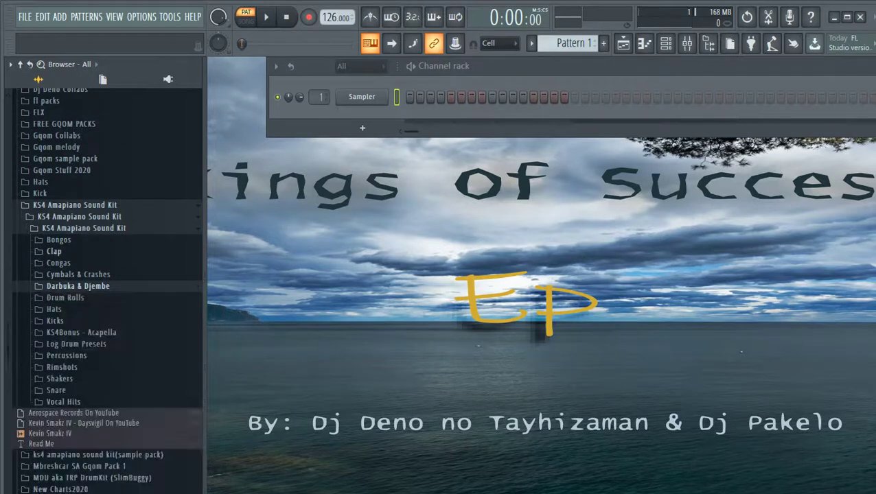
Collapse and reopen the KS4 Amapiano Sound Kit folders and turn off the browser's Auto-hide option.
{"action": "left_click", "coordinate": [72, 228]}
{"action": "left_click", "coordinate": [69, 205]}
{"action": "left_click", "coordinate": [63, 261]}
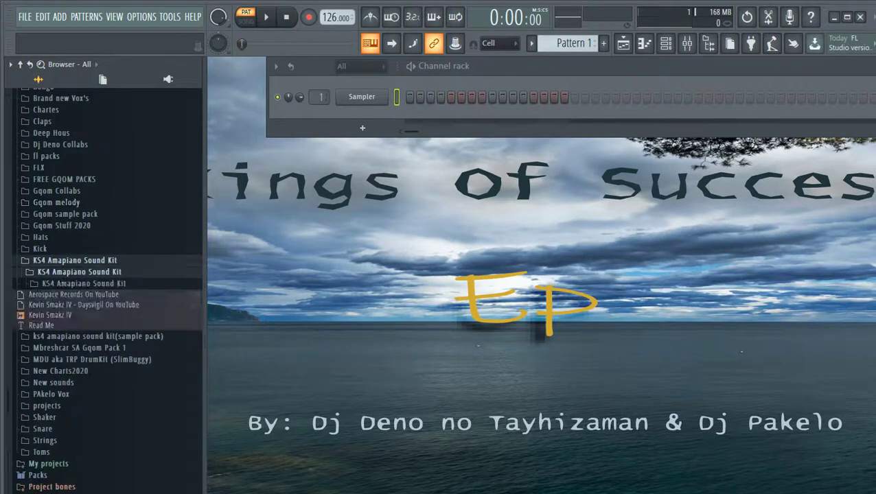
{"action": "left_click", "coordinate": [84, 283]}
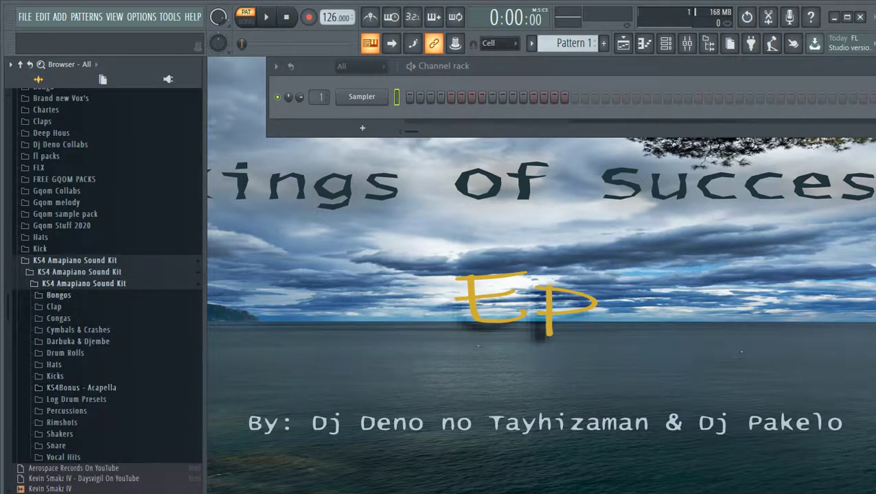
{"action": "left_click", "coordinate": [10, 64]}
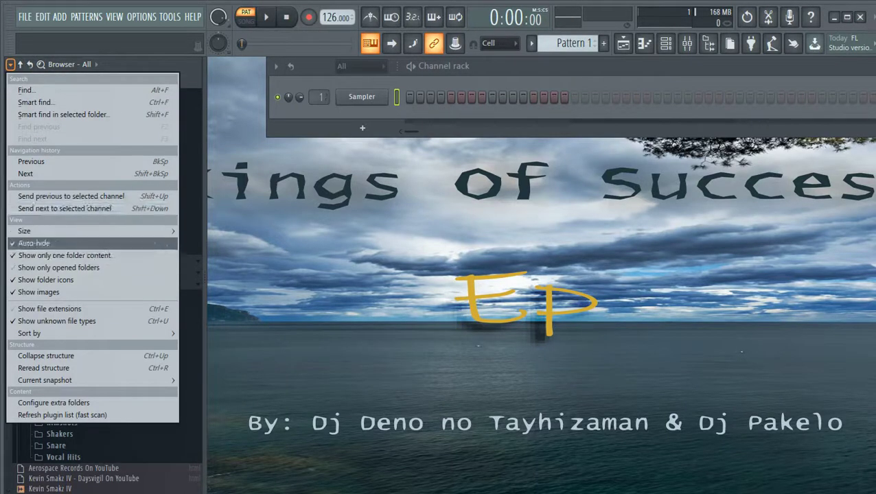
{"action": "left_click", "coordinate": [34, 243]}
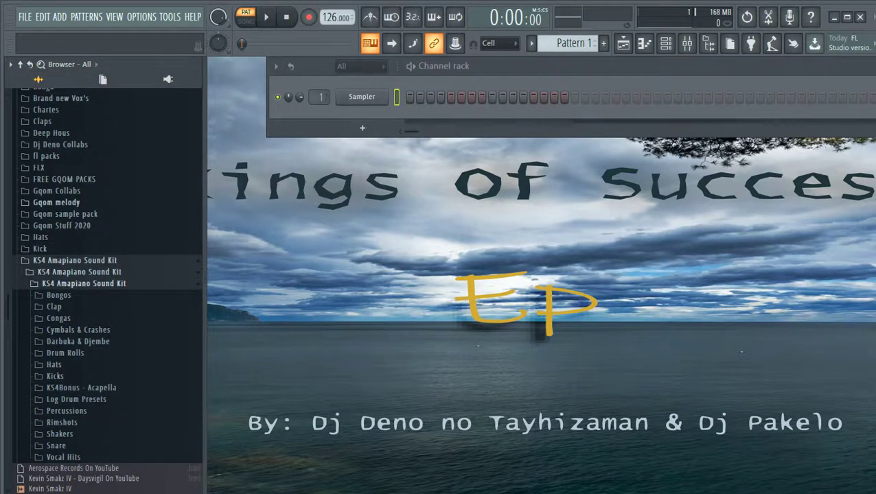
Check the contents of the Gqom sample pack folder and close it.
{"action": "scroll", "coordinate": [103, 275], "scroll_direction": "up", "scroll_amount": 2}
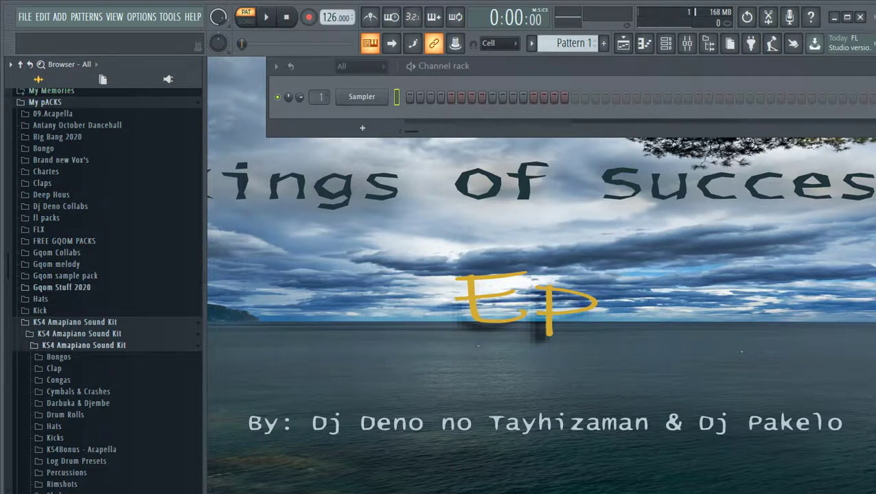
{"action": "left_click", "coordinate": [65, 276]}
{"action": "left_click", "coordinate": [70, 287]}
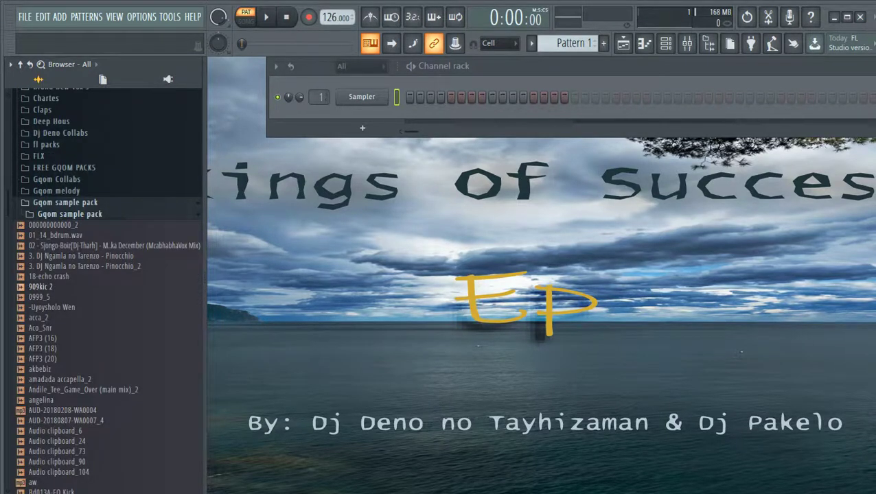
{"action": "left_click", "coordinate": [65, 203]}
Open the leads folder of ARNIE SAMPLE PACK 1 inside the Gqom Stuff 2020 folder.
{"action": "left_click", "coordinate": [62, 225]}
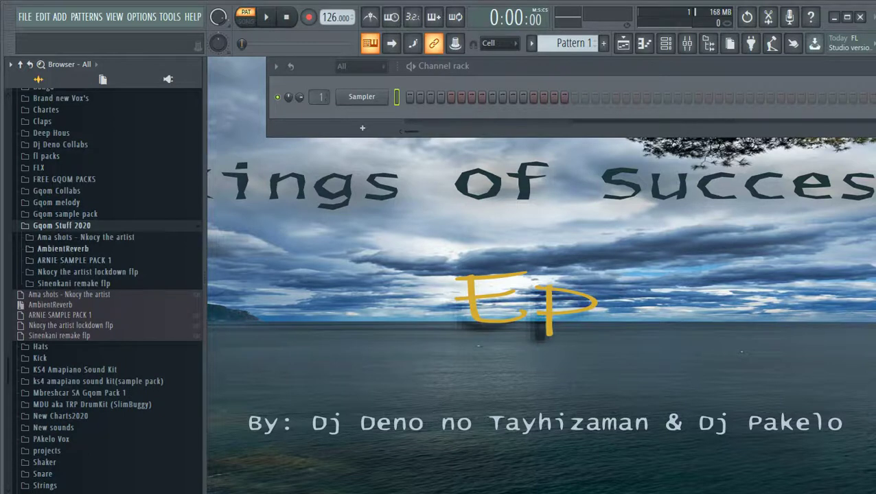
{"action": "left_click", "coordinate": [74, 261]}
{"action": "left_click", "coordinate": [78, 272]}
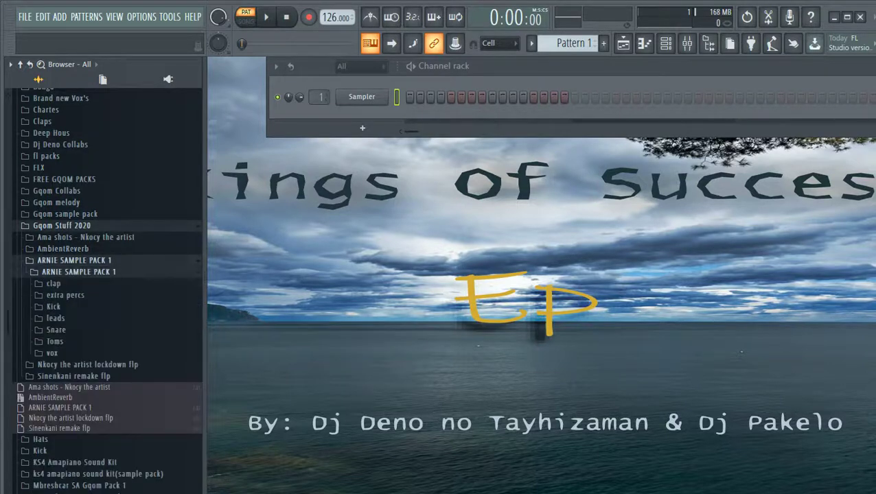
{"action": "left_click", "coordinate": [55, 318]}
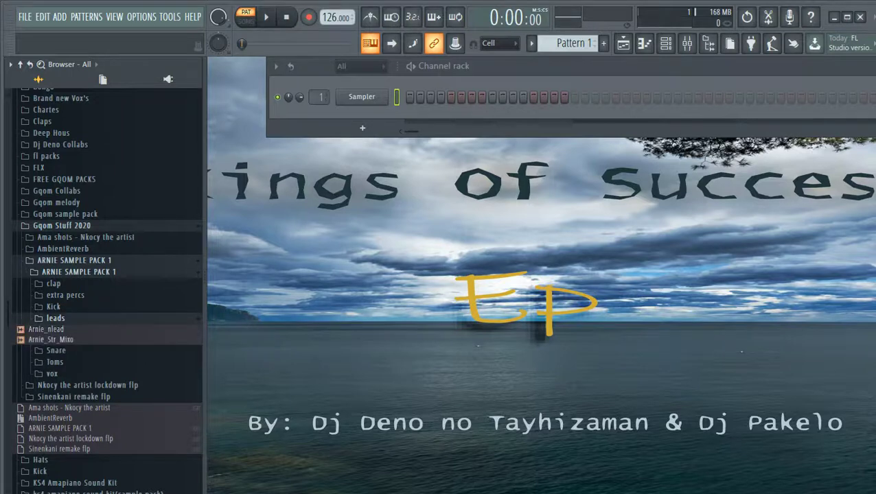
Audition the two lead samples and add Arnie_nlead as a new channel below the Sampler.
{"action": "left_click", "coordinate": [52, 340]}
{"action": "left_click", "coordinate": [51, 329]}
{"action": "left_click_drag", "start_coordinate": [52, 329], "coordinate": [315, 138]}
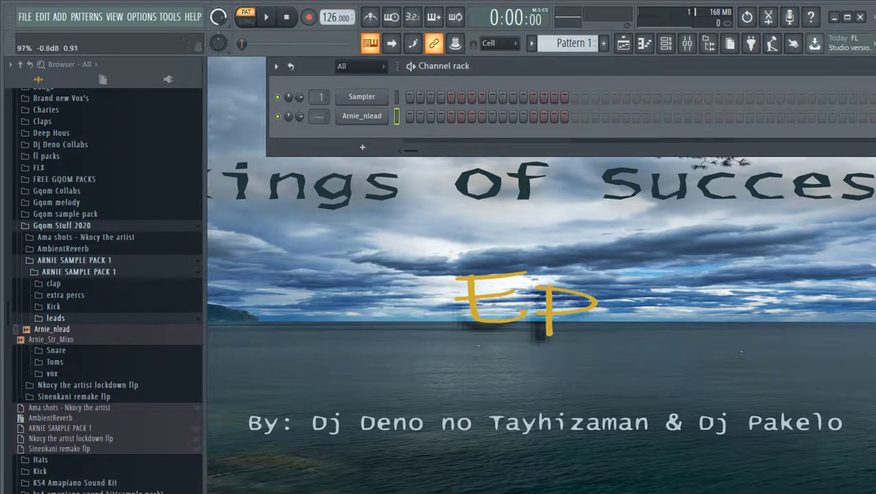
Compare the lead samples again and add Arnie_Str_Mixo as a new channel below Arnie_nlead.
{"action": "left_click", "coordinate": [51, 329]}
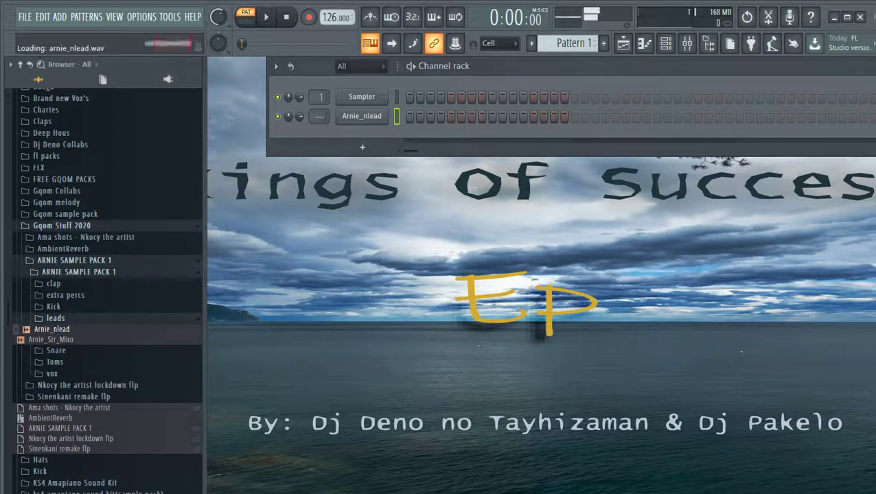
{"action": "left_click", "coordinate": [51, 340]}
{"action": "left_click", "coordinate": [51, 330]}
{"action": "left_click_drag", "start_coordinate": [52, 340], "coordinate": [362, 167]}
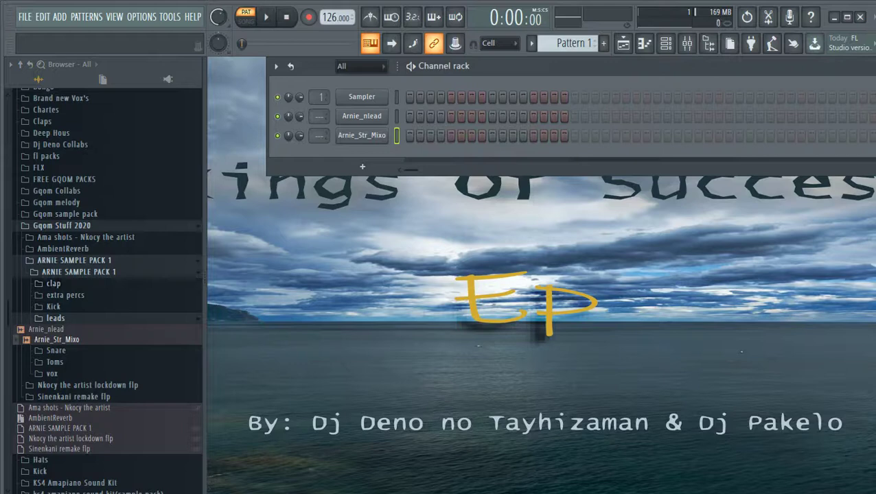
Open the pack's clap folder and audition the DNC CLAP and Cool clap samples.
{"action": "left_click", "coordinate": [56, 319]}
{"action": "left_click", "coordinate": [54, 283]}
{"action": "left_click", "coordinate": [57, 305]}
{"action": "left_click", "coordinate": [56, 295]}
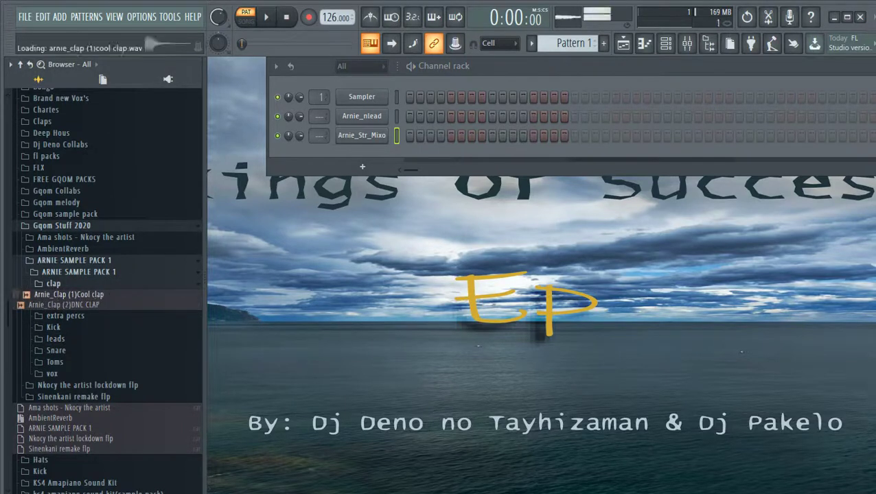
Audition the samples in the Kick folder and load Arnie kick (6) Campmaster into the Sampler channel.
{"action": "left_click", "coordinate": [54, 284]}
{"action": "left_click", "coordinate": [53, 307]}
{"action": "left_click", "coordinate": [62, 318]}
{"action": "left_click", "coordinate": [62, 328]}
{"action": "left_click", "coordinate": [62, 317]}
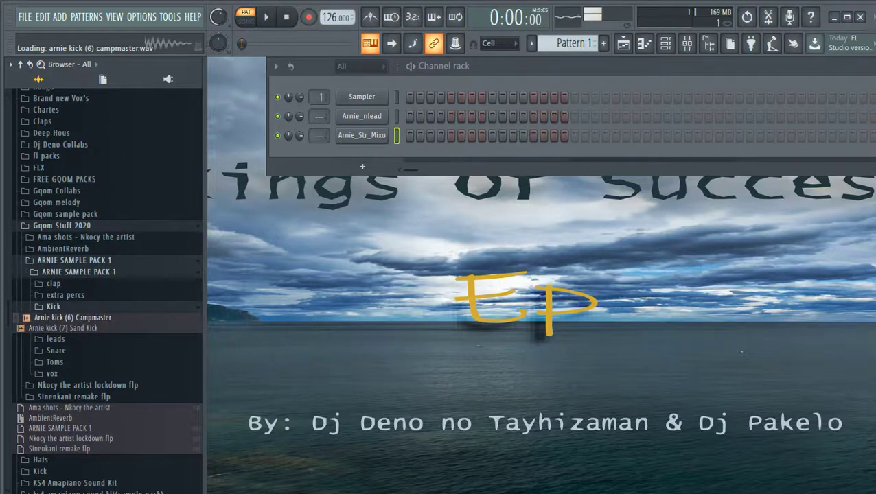
{"action": "left_click_drag", "start_coordinate": [69, 318], "coordinate": [323, 98]}
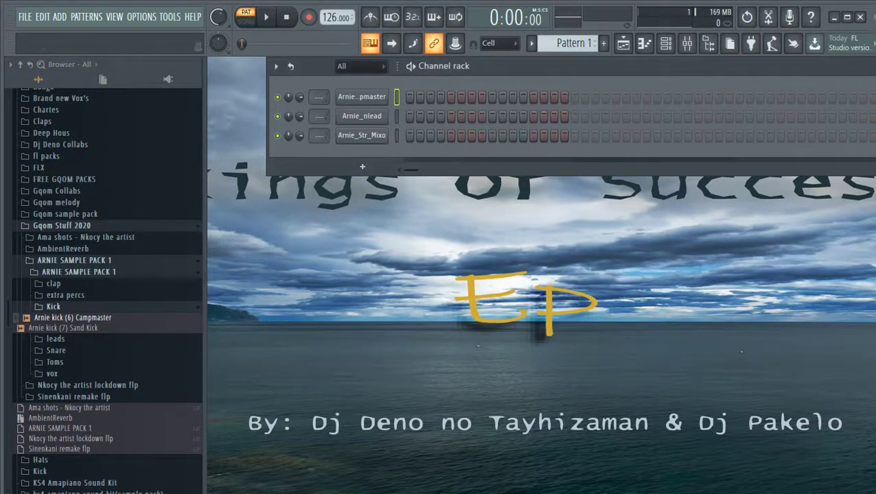
Audition samples in the Toms folder and insert Arnie-E-Tom (3) as a channel directly below the kick.
{"action": "left_click", "coordinate": [55, 362]}
{"action": "left_click", "coordinate": [52, 373]}
{"action": "left_click", "coordinate": [52, 384]}
{"action": "left_click", "coordinate": [53, 394]}
{"action": "left_click_drag", "start_coordinate": [55, 393], "coordinate": [363, 118]}
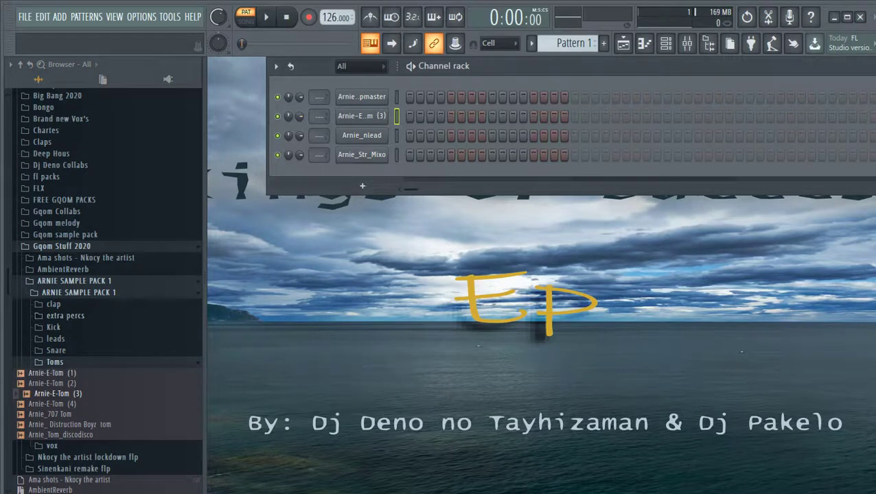
Move the channel rack closer to the browser and make the browser slightly narrower.
{"action": "left_click_drag", "start_coordinate": [453, 66], "coordinate": [420, 66]}
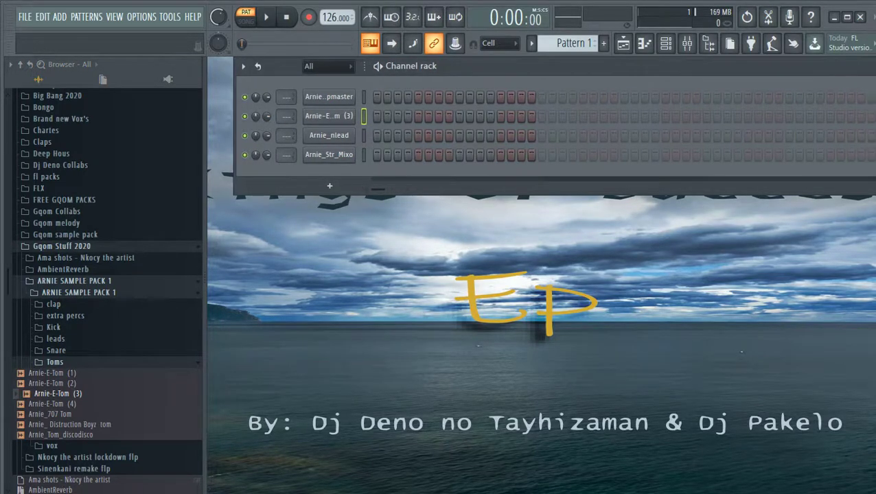
{"action": "left_click_drag", "start_coordinate": [206, 206], "coordinate": [192, 206]}
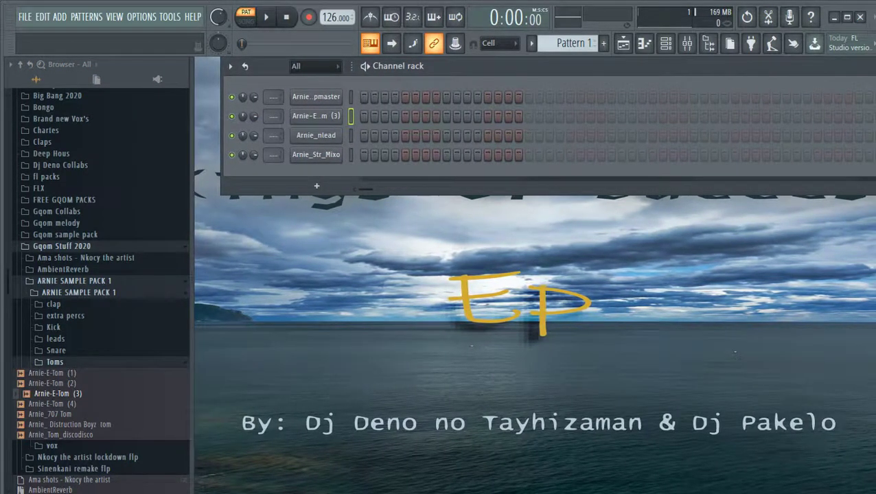
{"action": "scroll", "coordinate": [103, 274], "scroll_direction": "down", "scroll_amount": 5}
{"action": "scroll", "coordinate": [96, 289], "scroll_direction": "down", "scroll_amount": 4}
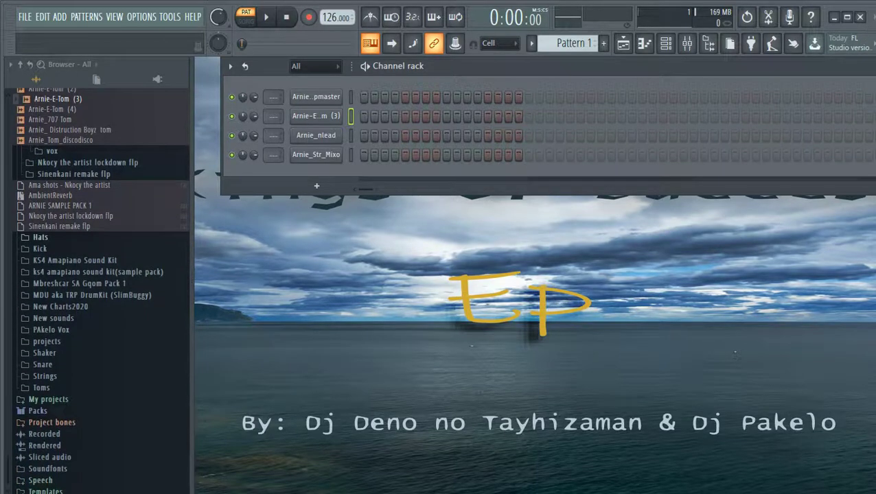
{"action": "scroll", "coordinate": [96, 288], "scroll_direction": "up", "scroll_amount": 4}
{"action": "scroll", "coordinate": [96, 288], "scroll_direction": "up", "scroll_amount": 2}
Turn the browser's Auto-hide back on and toggle its Show only one folder content option.
{"action": "left_click", "coordinate": [10, 63]}
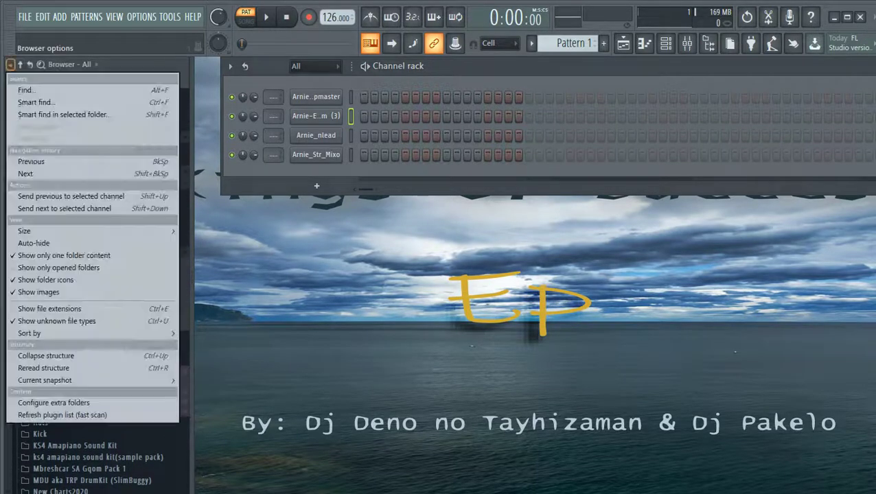
{"action": "left_click", "coordinate": [62, 255]}
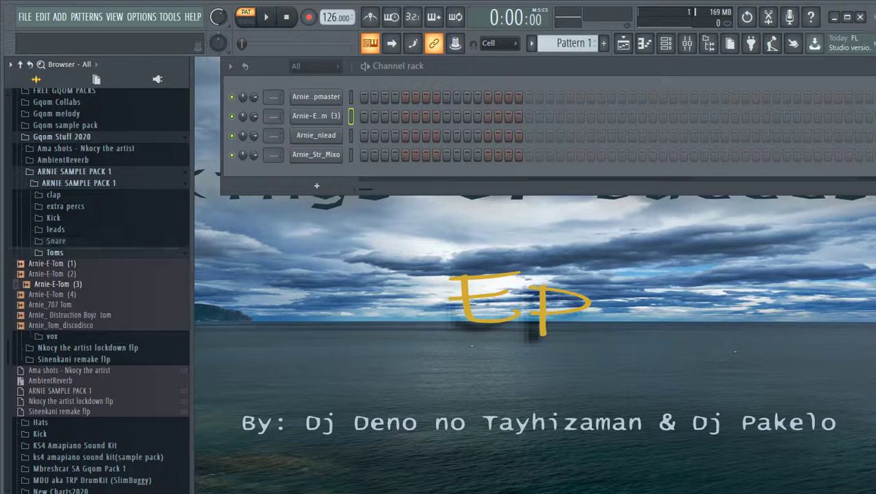
{"action": "left_click", "coordinate": [11, 64]}
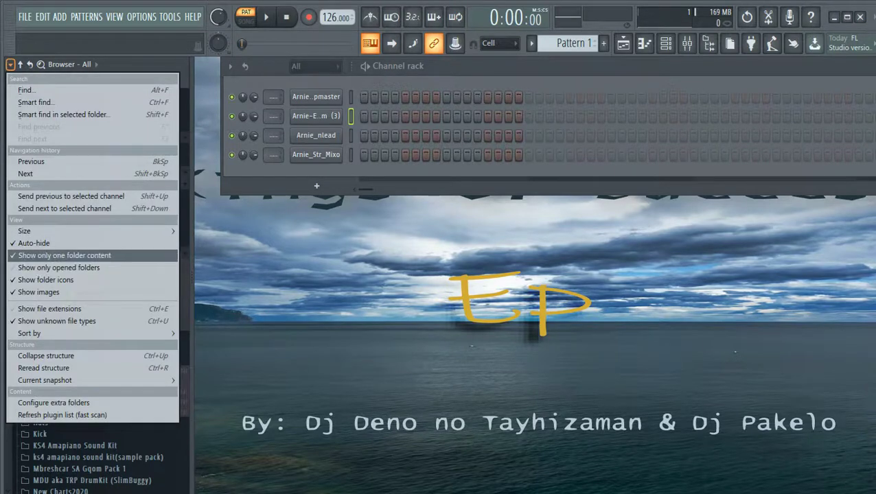
{"action": "left_click", "coordinate": [62, 255]}
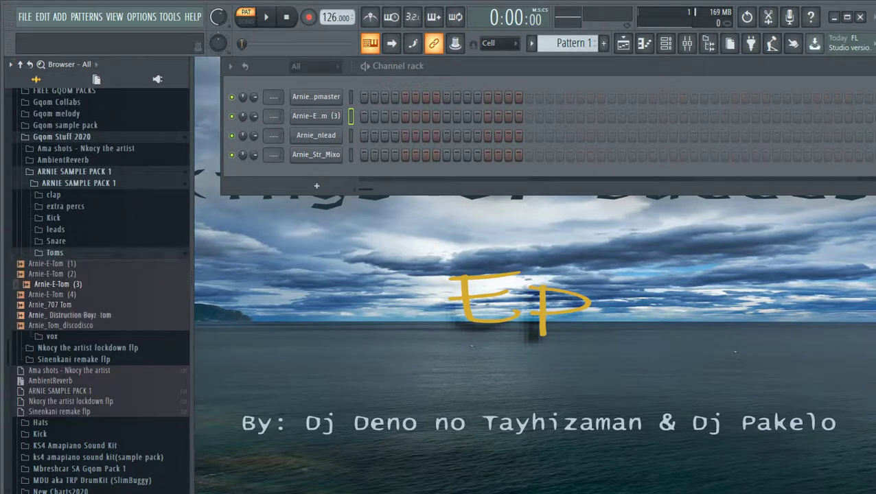
Audition the remaining Arnie tom samples and close the Toms folder.
{"action": "key", "text": "Down"}
{"action": "key", "text": "Down"}
{"action": "key", "text": "Down"}
{"action": "key", "text": "Down"}
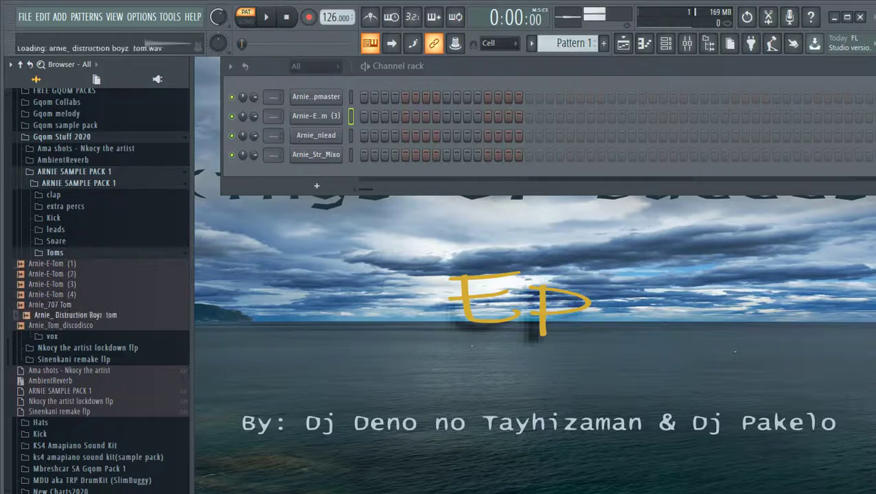
{"action": "key", "text": "Left"}
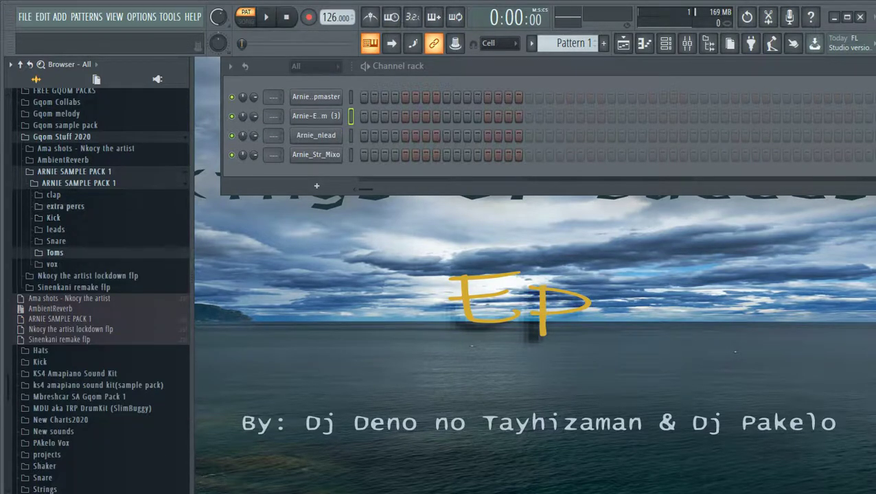
Check the extra percs folder, then collapse ARNIE SAMPLE PACK 1 and hide the browser.
{"action": "left_click", "coordinate": [65, 207]}
{"action": "left_click", "coordinate": [66, 206]}
{"action": "key", "text": "Left"}
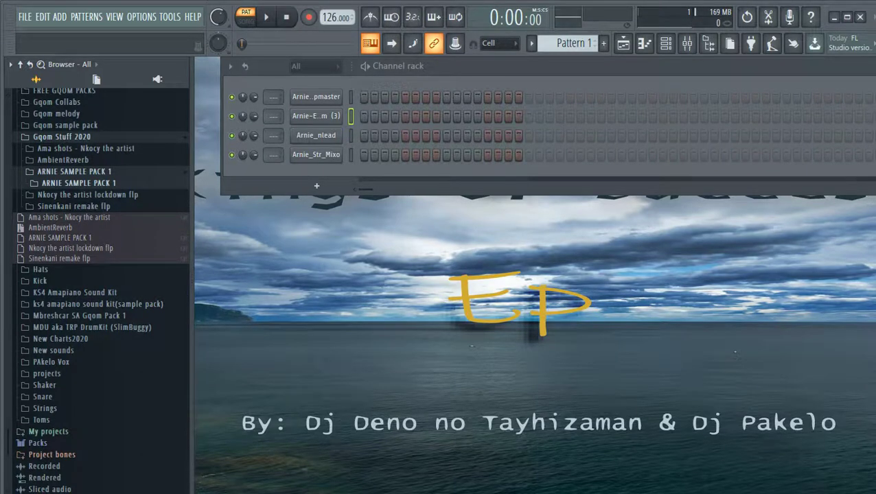
{"action": "key", "text": "alt+F8"}
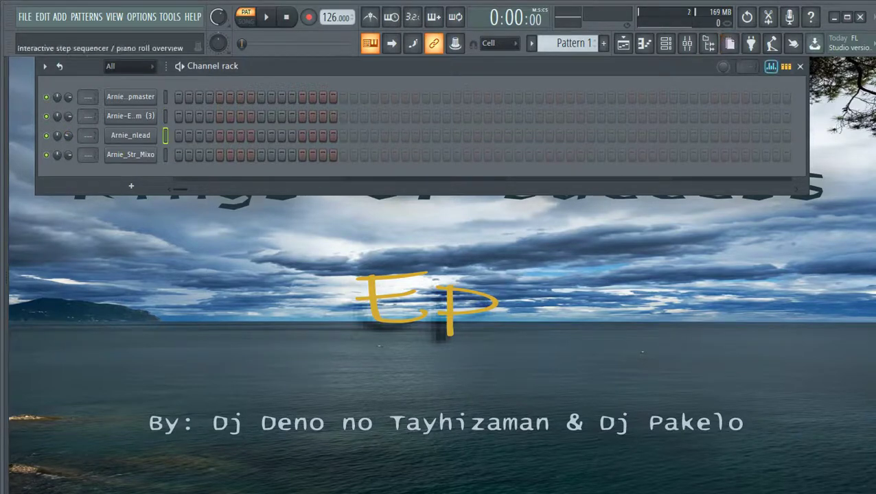
Open the Arnie_nlead channel's piano roll and shrink the control lane so the note grid fills the window.
{"action": "left_click", "coordinate": [785, 67]}
{"action": "left_click", "coordinate": [191, 135]}
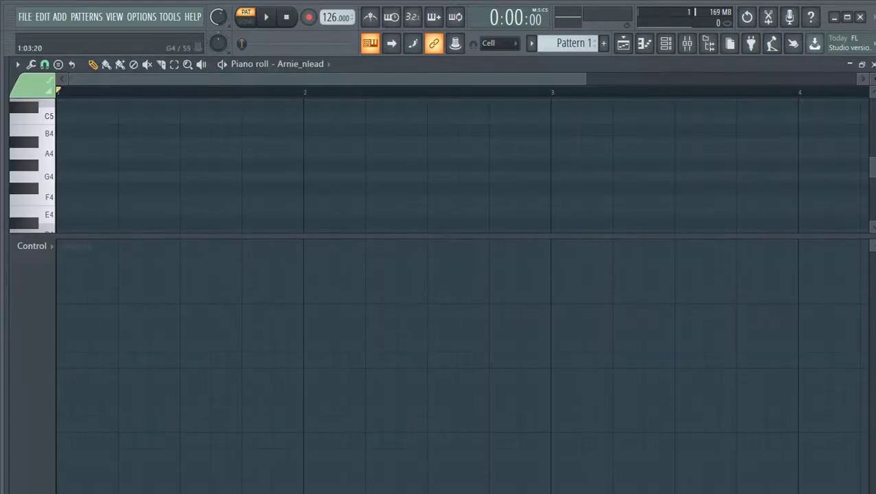
{"action": "left_click_drag", "start_coordinate": [446, 236], "coordinate": [446, 492]}
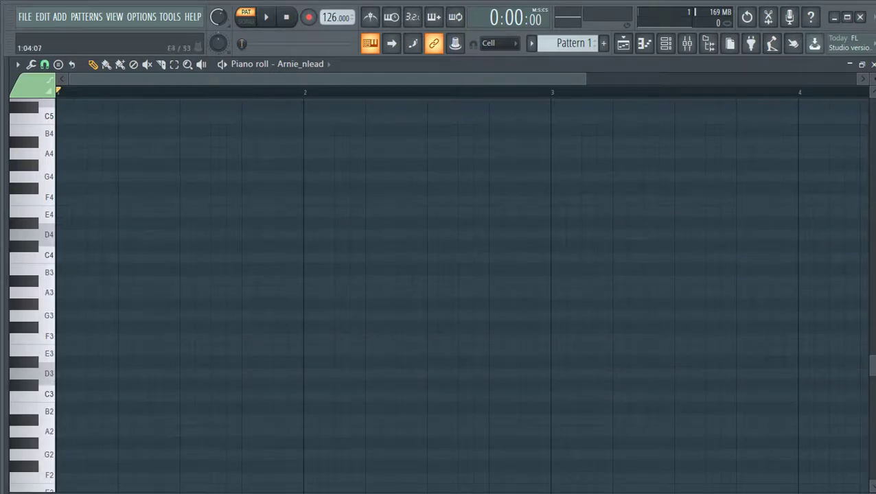
Set the piano roll's note color group to 7 and audition the D3 key.
{"action": "left_click", "coordinate": [32, 85]}
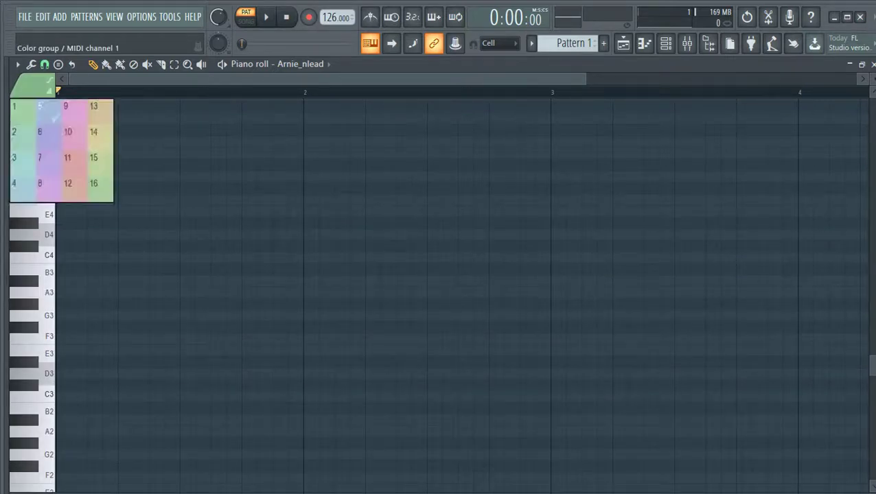
{"action": "left_click", "coordinate": [49, 165]}
{"action": "scroll", "coordinate": [41, 304], "scroll_direction": "down", "scroll_amount": 2}
{"action": "left_click", "coordinate": [42, 305]}
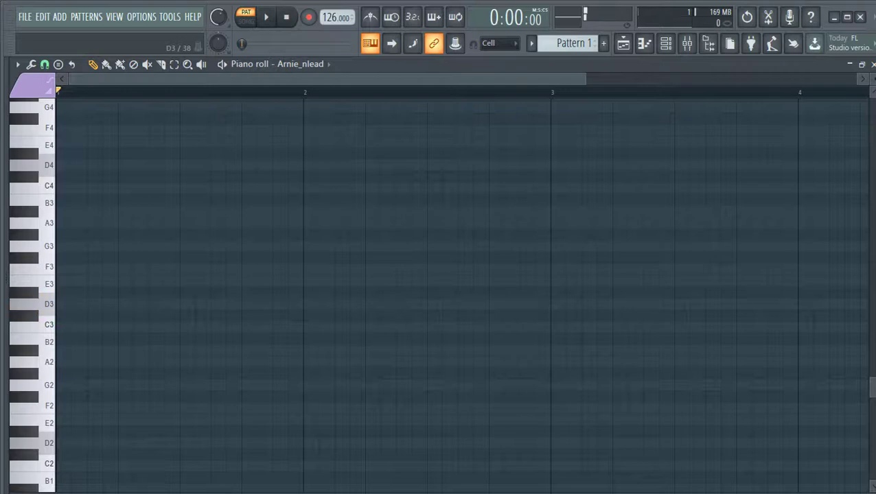
Draw a D3 note four bars long from bar 1 and duplicate it to start at bar 5.
{"action": "left_click", "coordinate": [63, 304]}
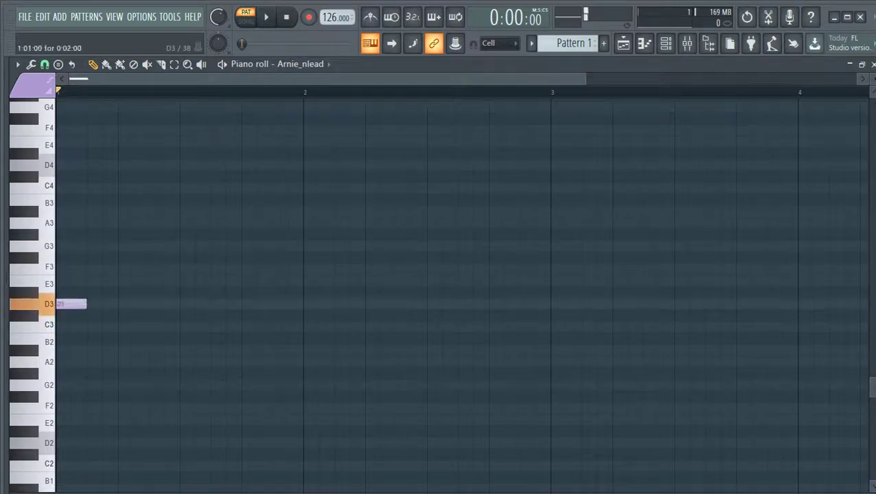
{"action": "scroll", "coordinate": [73, 305], "scroll_direction": "down", "scroll_amount": 2}
{"action": "left_click_drag", "start_coordinate": [75, 304], "coordinate": [695, 323]}
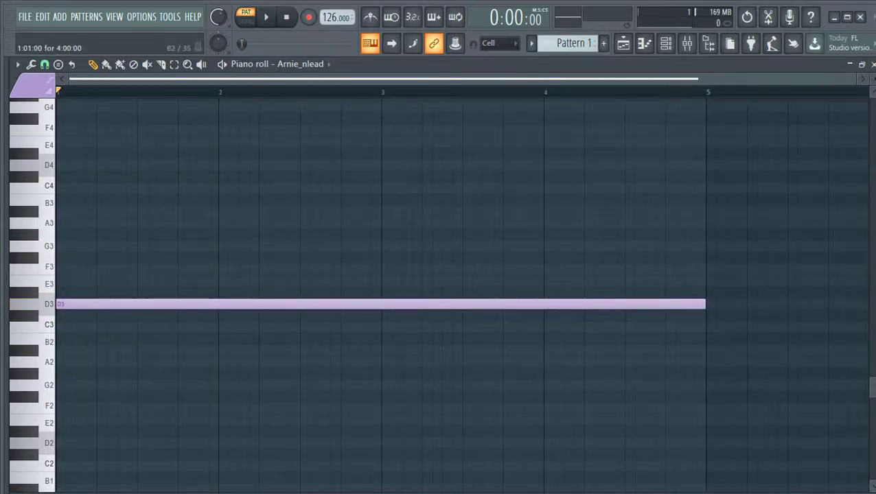
{"action": "scroll", "coordinate": [515, 324], "scroll_direction": "down", "scroll_amount": 2}
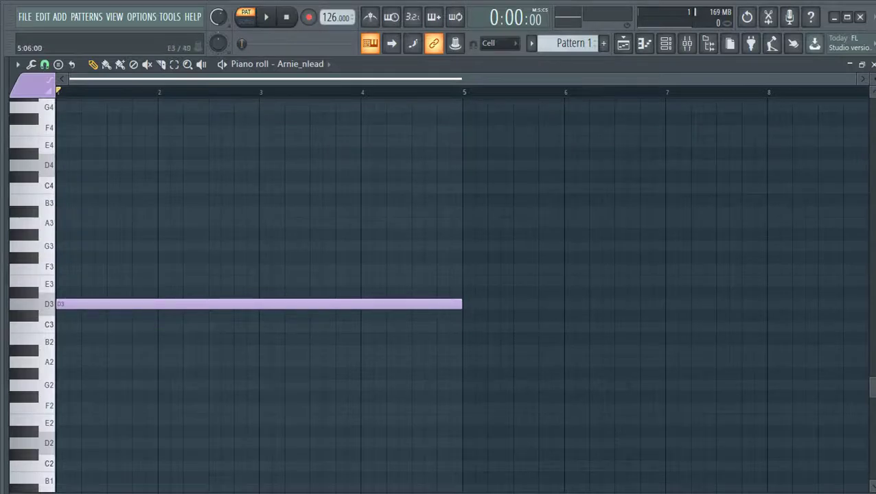
{"action": "key", "text": "ctrl+a"}
{"action": "key", "text": "ctrl+b"}
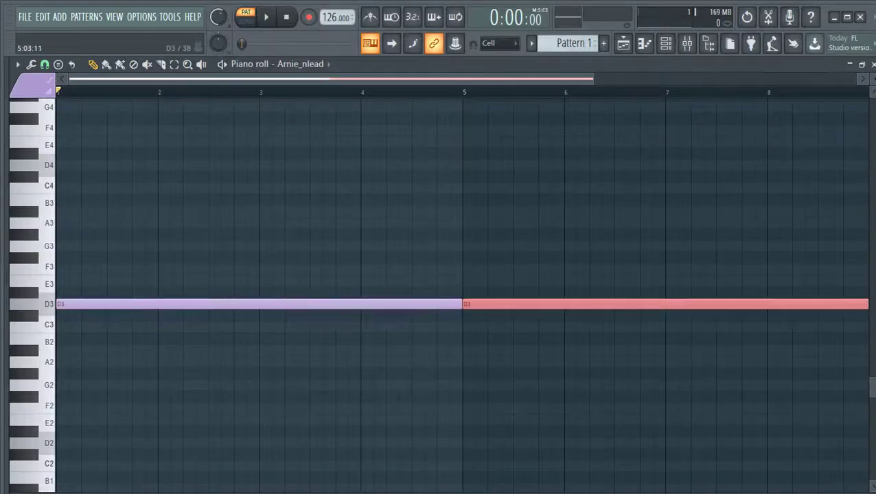
{"action": "scroll", "coordinate": [418, 254], "scroll_direction": "down", "scroll_amount": 2}
{"action": "key", "text": "ctrl+d"}
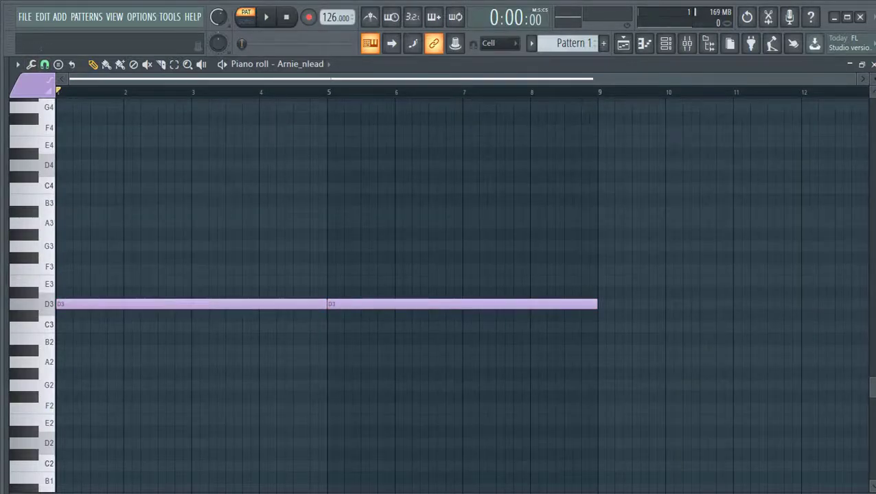
Choose Minor Natural (Aeolian) scale highlighting with D as the root note.
{"action": "left_click", "coordinate": [17, 64]}
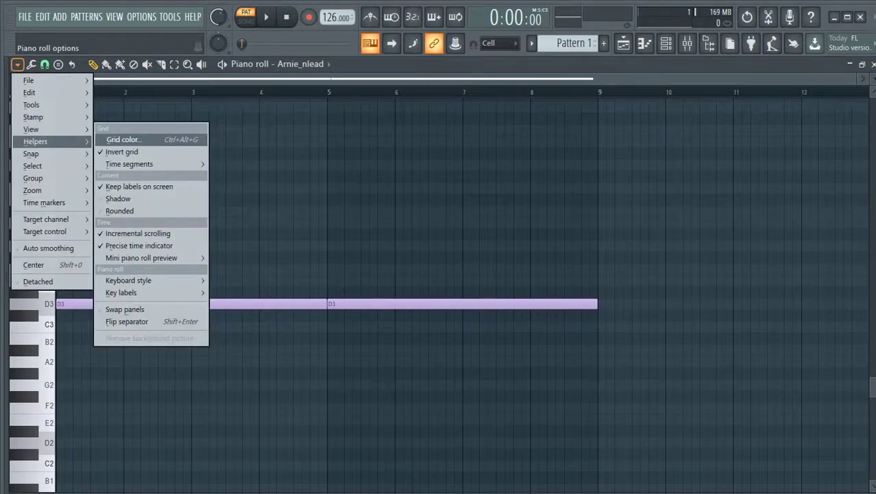
{"action": "mouse_move", "coordinate": [41, 141]}
{"action": "mouse_move", "coordinate": [134, 154]}
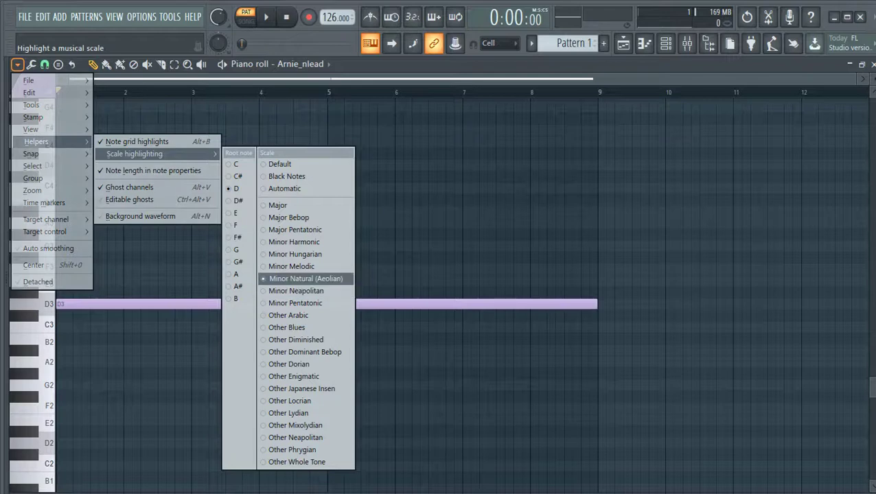
{"action": "left_click", "coordinate": [305, 278]}
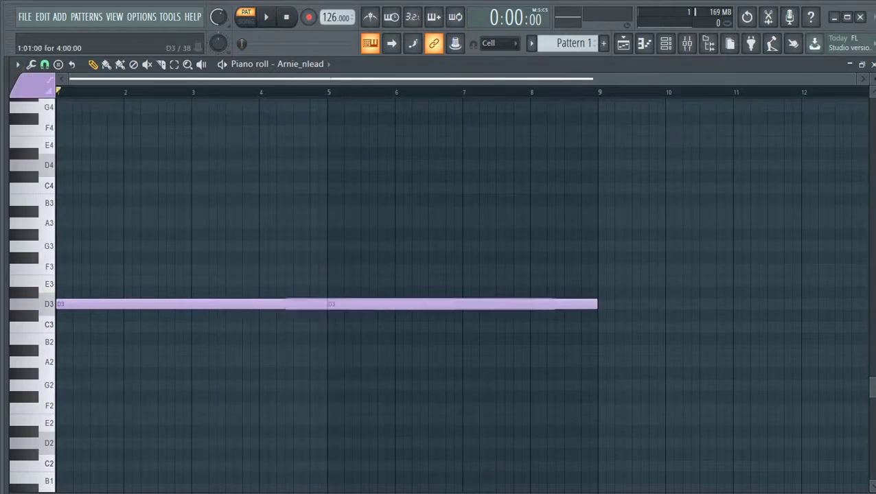
Replace the two D3 notes with four-bar A3 notes starting at bars 1 and 5.
{"action": "right_click", "coordinate": [302, 304]}
{"action": "right_click", "coordinate": [364, 304]}
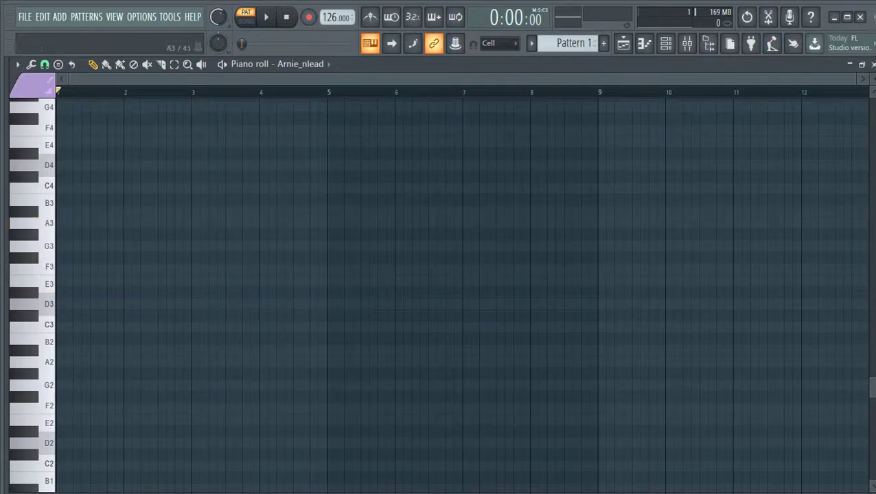
{"action": "left_click", "coordinate": [61, 223]}
{"action": "left_click", "coordinate": [331, 223]}
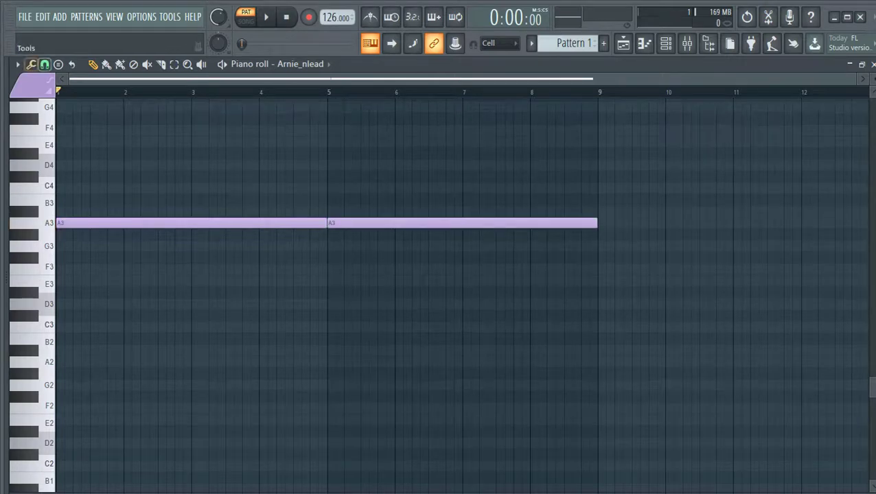
Try to change the scale highlighting root note to A.
{"action": "left_click", "coordinate": [17, 64]}
{"action": "mouse_move", "coordinate": [28, 130]}
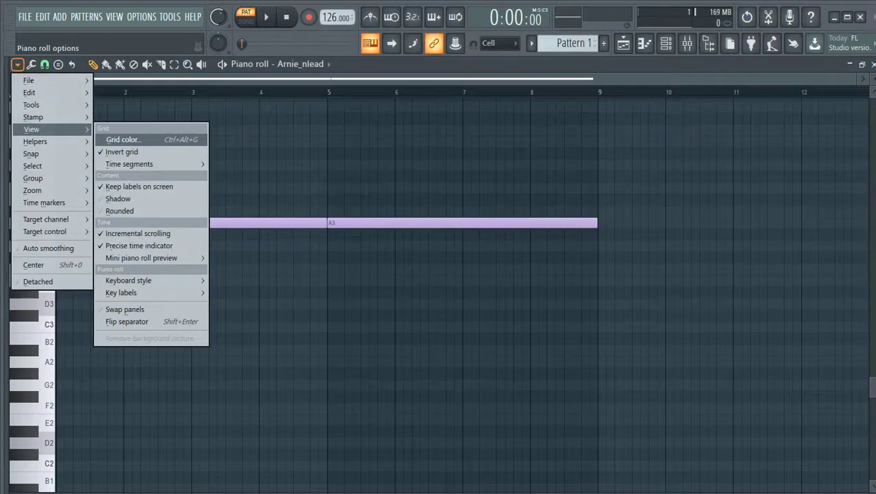
{"action": "mouse_move", "coordinate": [137, 154]}
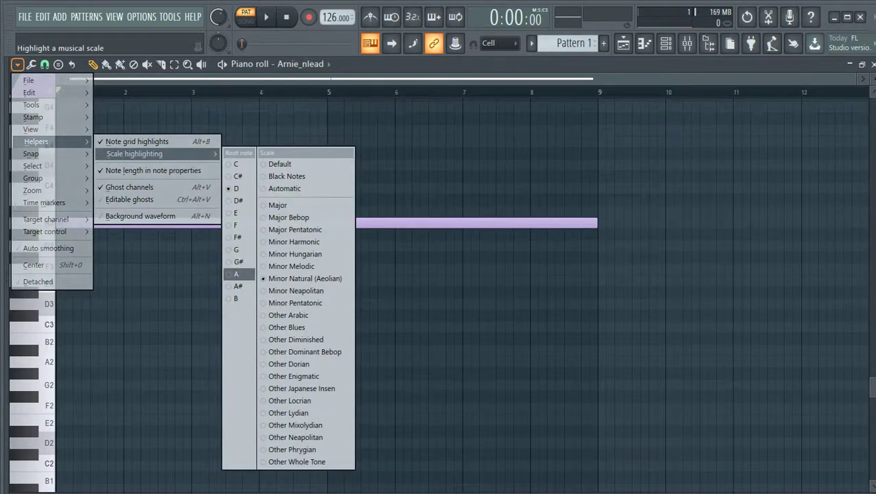
{"action": "left_click", "coordinate": [237, 273]}
Replace the two A3 notes with four-bar D3 notes starting at bars 1 and 5.
{"action": "right_click", "coordinate": [302, 223]}
{"action": "right_click", "coordinate": [359, 223]}
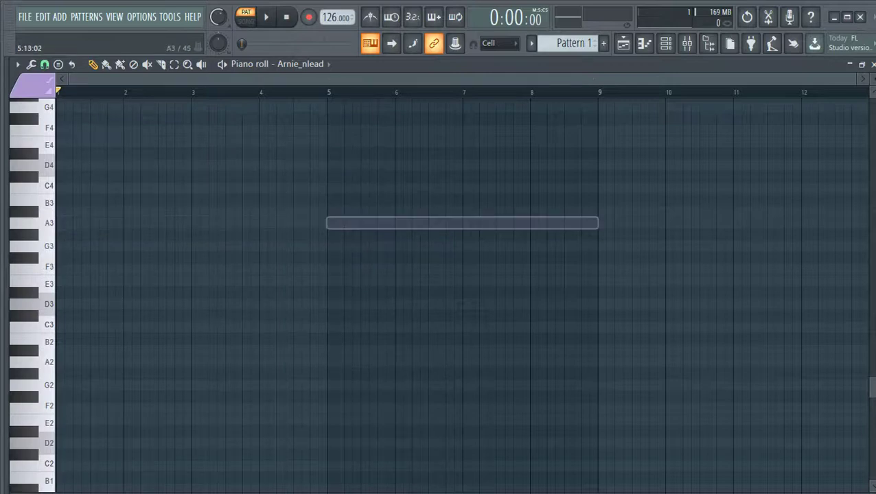
{"action": "left_click", "coordinate": [61, 304]}
{"action": "left_click", "coordinate": [334, 304]}
Raise both D3 notes one octave to D4 and play the pattern briefly.
{"action": "left_click_drag", "start_coordinate": [410, 237], "coordinate": [237, 389]}
{"action": "key", "text": "ctrl+Up"}
{"action": "scroll", "coordinate": [216, 372], "scroll_direction": "up", "scroll_amount": 3}
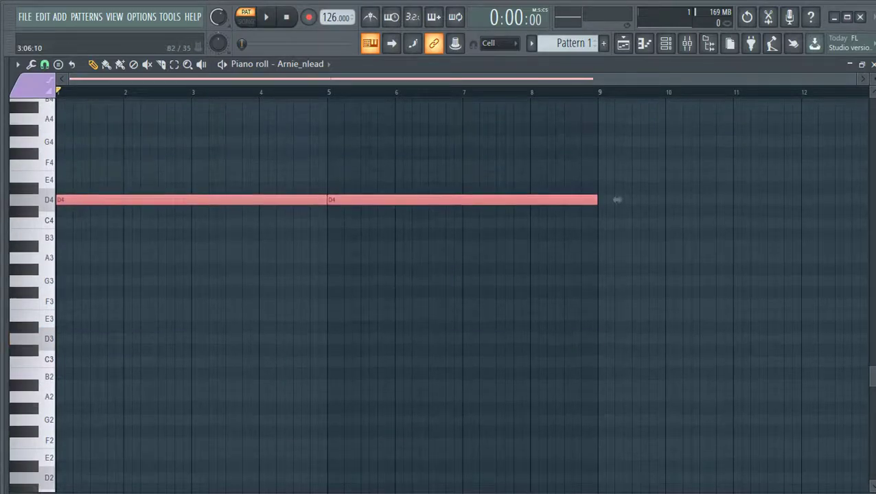
{"action": "key", "text": "space"}
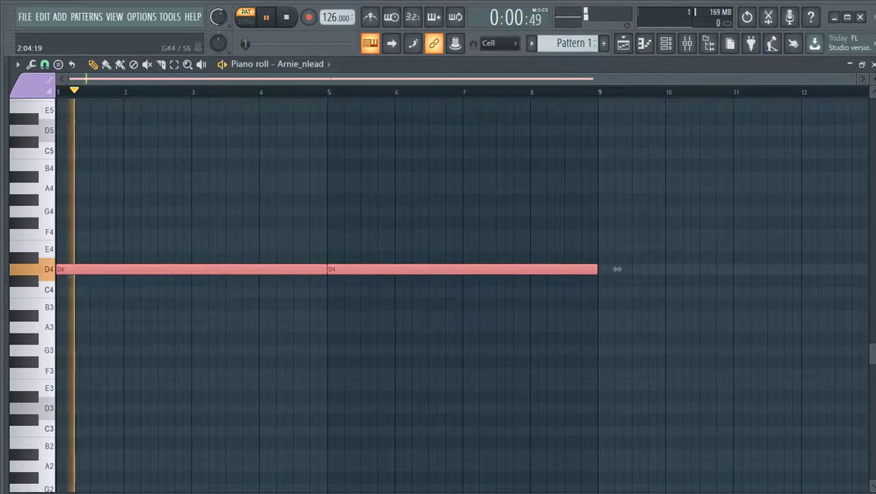
{"action": "key", "text": "space"}
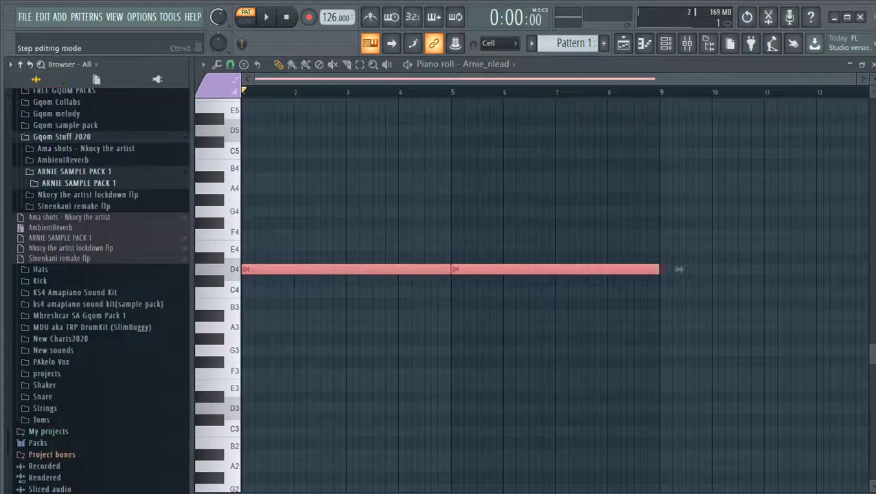
Reselect Minor Natural (Aeolian) for scale highlighting and play the D4 notes.
{"action": "left_click", "coordinate": [17, 64]}
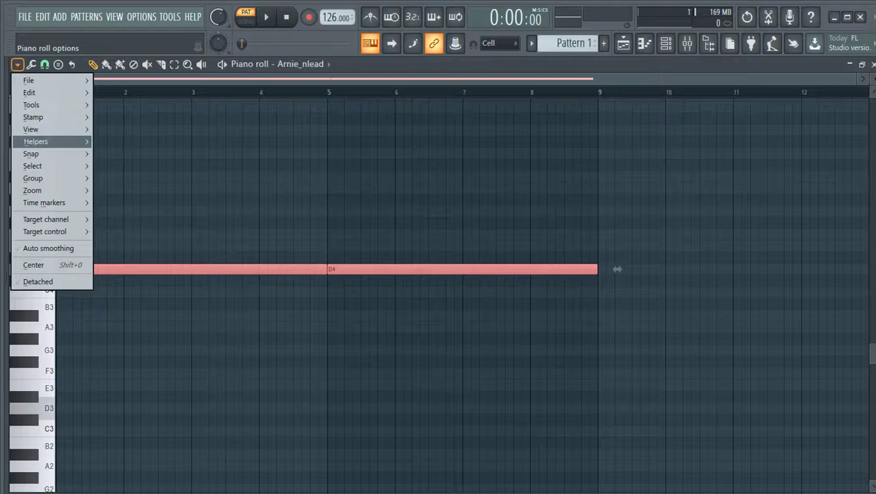
{"action": "mouse_move", "coordinate": [137, 153]}
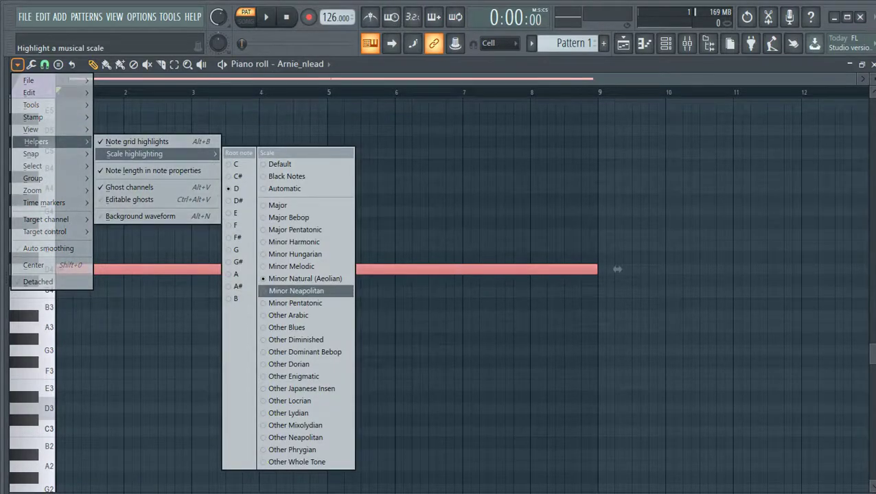
{"action": "left_click", "coordinate": [304, 279]}
{"action": "key", "text": "space"}
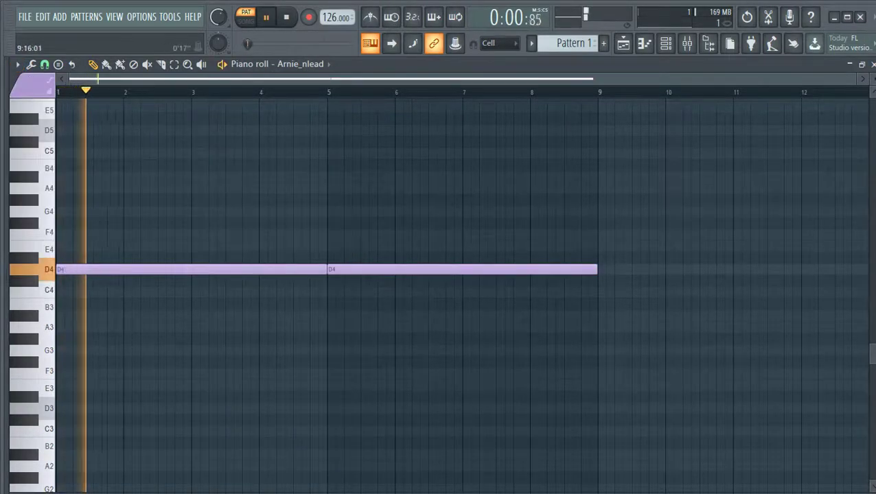
{"action": "scroll", "coordinate": [131, 186], "scroll_direction": "up", "scroll_amount": 4}
Open the channel rack and copy the Arnie_nlead notes into the Arnie_Str_Mixo channel.
{"action": "key", "text": "F6"}
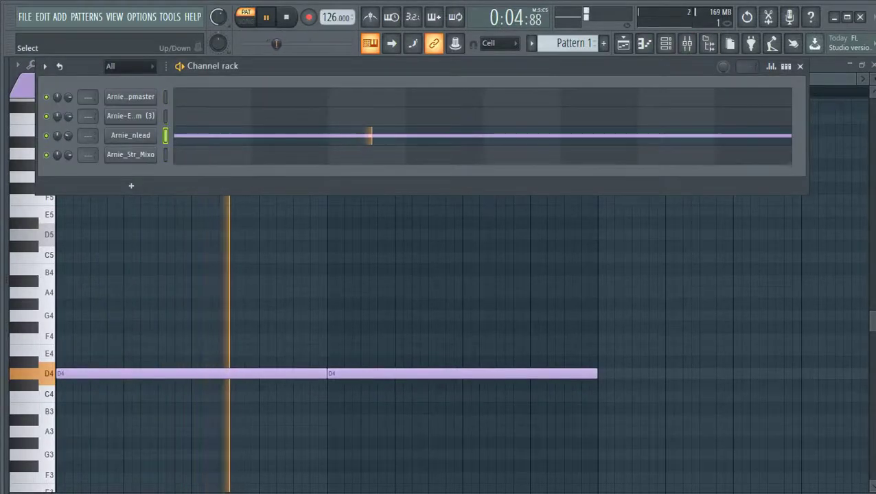
{"action": "key", "text": "space"}
{"action": "right_click", "coordinate": [130, 135]}
{"action": "left_click", "coordinate": [299, 148]}
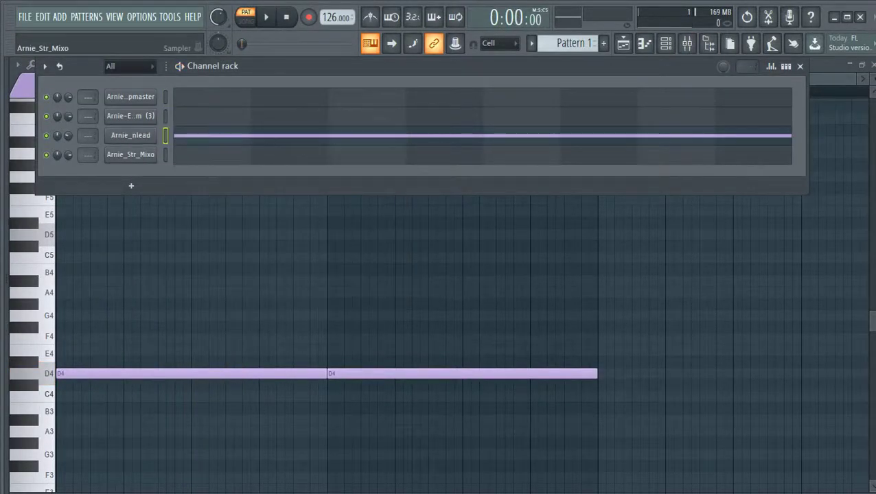
{"action": "key", "text": "ctrl+v"}
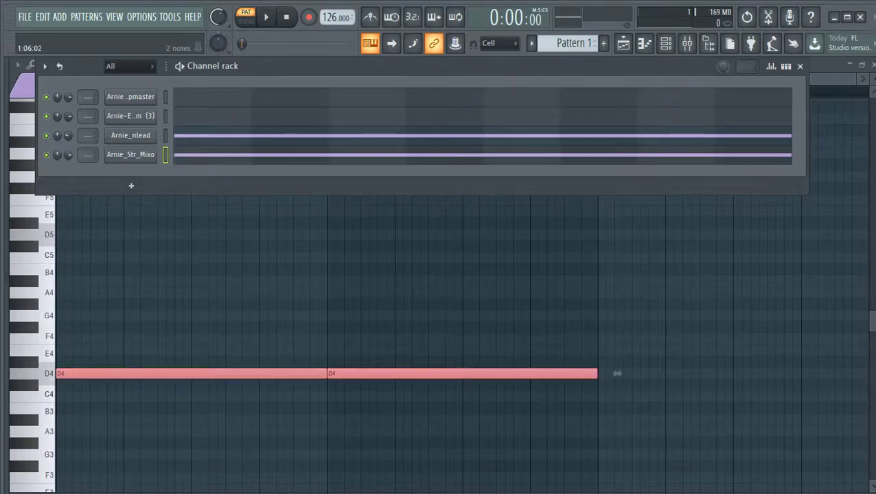
Check the pasted notes in the Arnie_Str_Mixo piano roll and play both lead channels with the channel rack open.
{"action": "left_click", "coordinate": [302, 275]}
{"action": "key", "text": "space"}
{"action": "key", "text": "space"}
{"action": "left_click_drag", "start_coordinate": [313, 278], "coordinate": [419, 399]}
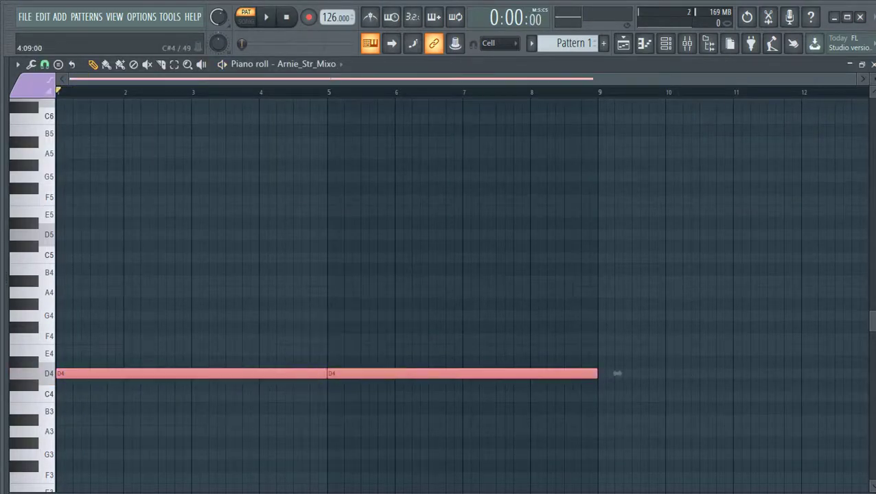
{"action": "key", "text": "Delete"}
{"action": "key", "text": "F6"}
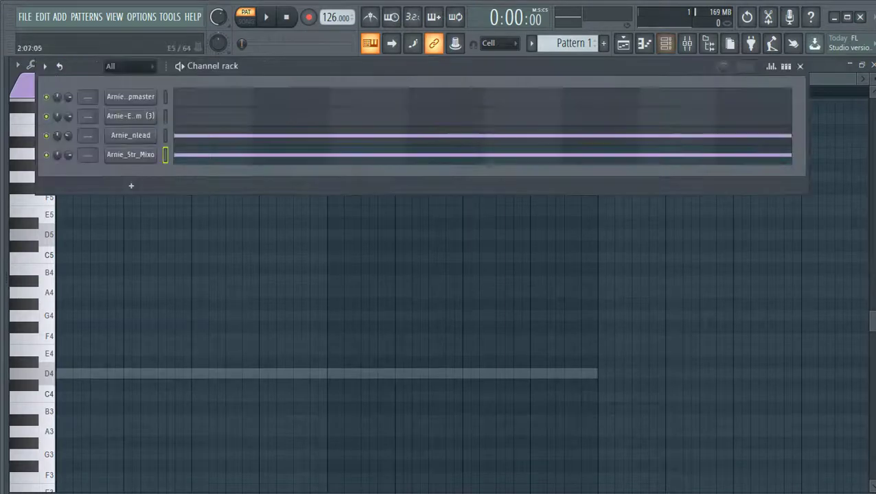
{"action": "key", "text": "space"}
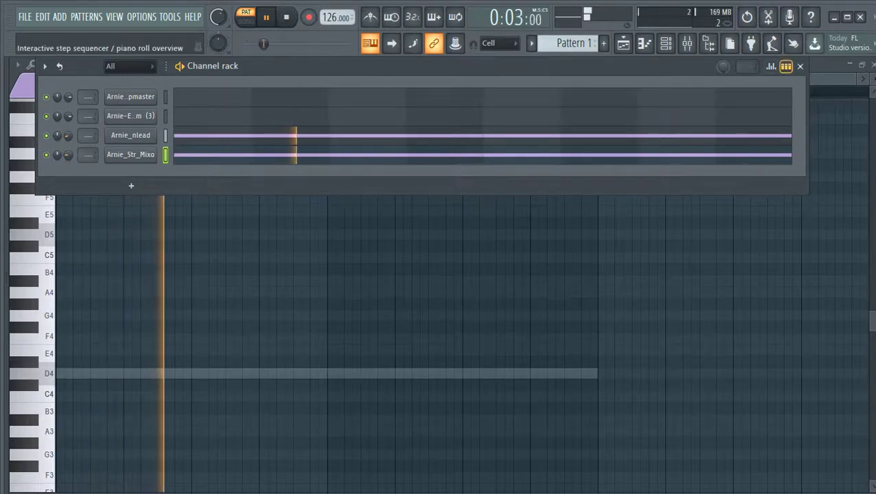
Show the step grid and place hits on steps 1 and 5 of the Arnie..pmaster channel, checking them with playback.
{"action": "left_click", "coordinate": [786, 66]}
{"action": "left_click", "coordinate": [178, 96]}
{"action": "key", "text": "space"}
{"action": "key", "text": "space"}
{"action": "left_click", "coordinate": [220, 97]}
{"action": "key", "text": "space"}
{"action": "key", "text": "space"}
Add hits on steps 9 and 12 of the Arnie..pmaster channel and check the timing with playback.
{"action": "left_click", "coordinate": [271, 97]}
{"action": "left_click", "coordinate": [271, 97]}
{"action": "left_click", "coordinate": [261, 97]}
{"action": "key", "text": "space"}
{"action": "key", "text": "space"}
{"action": "left_click", "coordinate": [291, 97]}
Place second-bar hits on steps 17, 21, 25 and 28 of the Arnie..pmaster channel.
{"action": "left_click", "coordinate": [344, 96]}
{"action": "key", "text": "space"}
{"action": "key", "text": "space"}
{"action": "left_click", "coordinate": [384, 97]}
{"action": "left_click", "coordinate": [425, 97]}
{"action": "left_click", "coordinate": [456, 97]}
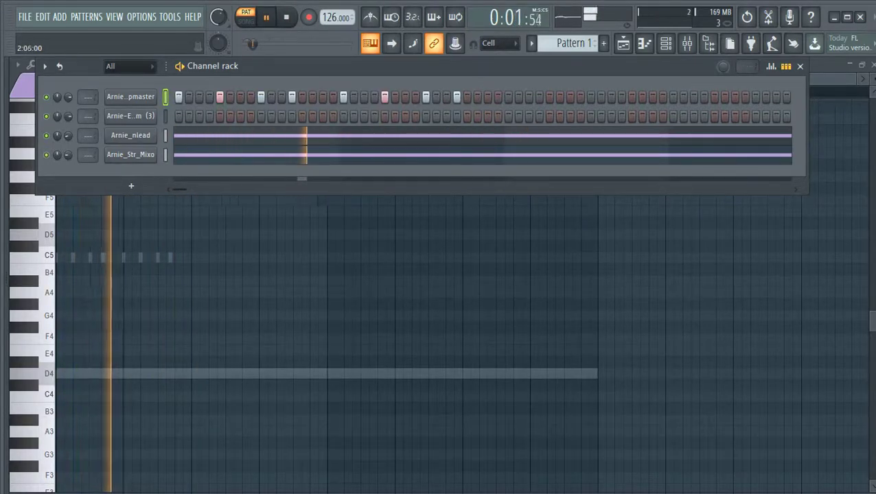
Place third-bar hits on steps 33, 37, 41 and 44 of the Arnie..pmaster channel.
{"action": "left_click", "coordinate": [507, 96]}
{"action": "left_click", "coordinate": [549, 97]}
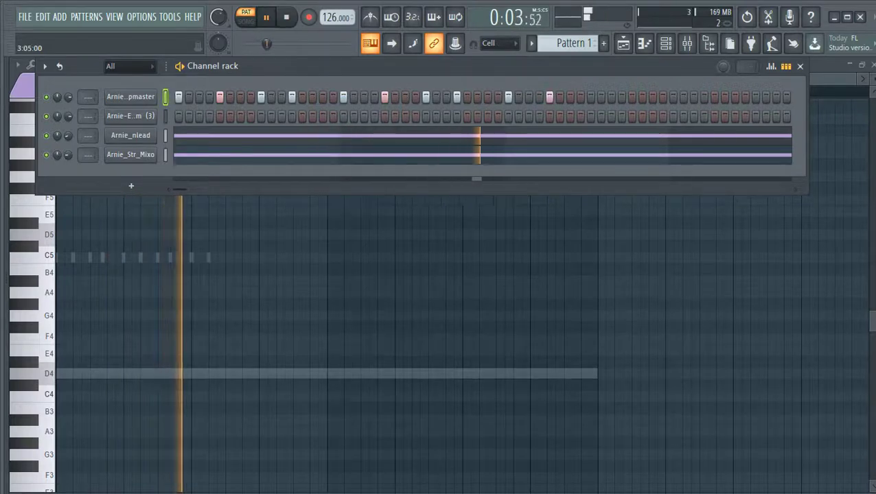
{"action": "left_click", "coordinate": [590, 97]}
{"action": "left_click", "coordinate": [621, 97]}
Add hits on steps 49, 51 and 53 of the Arnie..pmaster channel, replaying the pattern in between.
{"action": "left_click", "coordinate": [673, 97]}
{"action": "key", "text": "space"}
{"action": "key", "text": "space"}
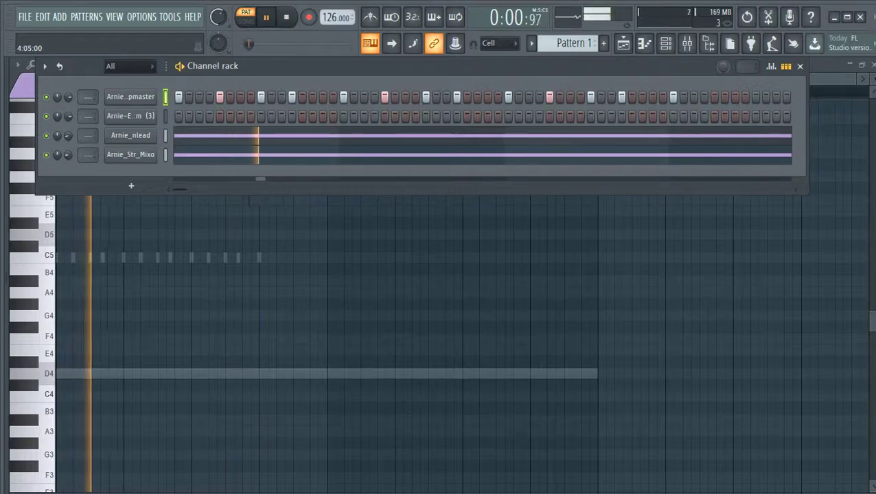
{"action": "left_click", "coordinate": [693, 97]}
{"action": "left_click", "coordinate": [714, 96]}
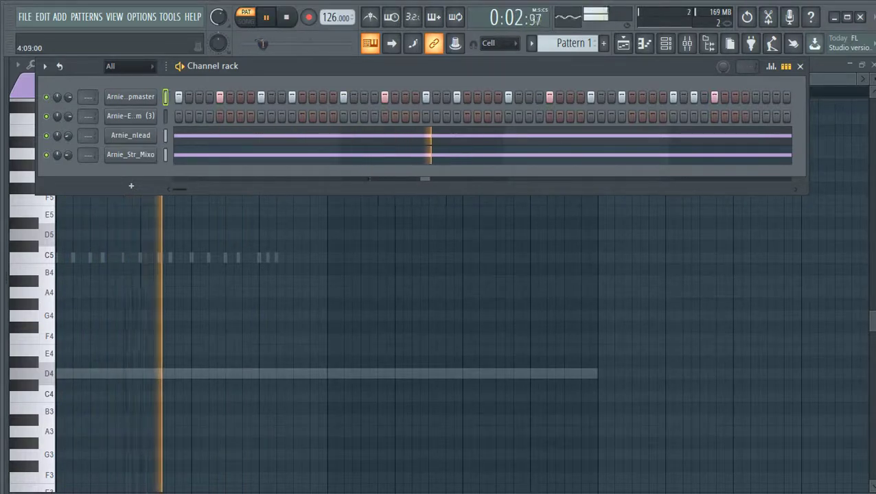
Widen the channel rack and finish the fourth bar of Arnie..pmaster with hits on steps 57, 60 and 63.
{"action": "left_click_drag", "start_coordinate": [807, 126], "coordinate": [875, 126]}
{"action": "left_click", "coordinate": [755, 97]}
{"action": "left_click", "coordinate": [776, 97]}
{"action": "right_click", "coordinate": [776, 97]}
{"action": "left_click", "coordinate": [786, 97]}
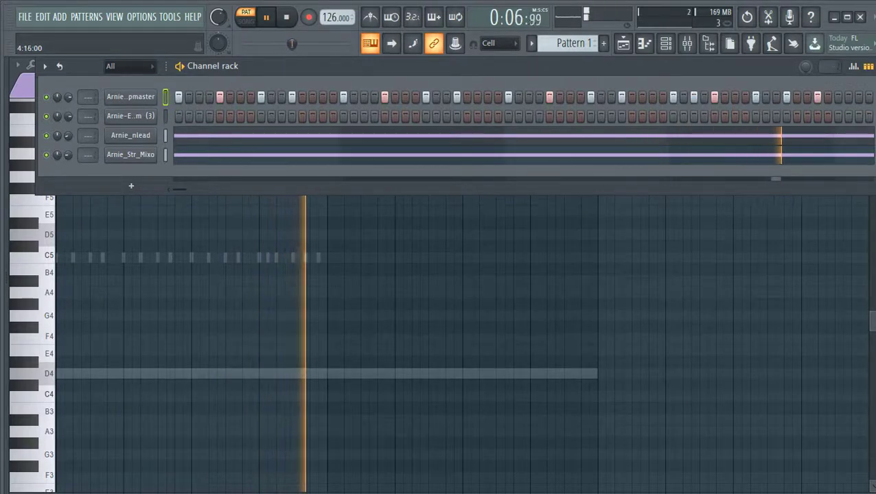
Narrow and reposition the channel rack so its full width fits on screen.
{"action": "left_click_drag", "start_coordinate": [687, 67], "coordinate": [649, 67]}
{"action": "left_click_drag", "start_coordinate": [851, 131], "coordinate": [812, 130]}
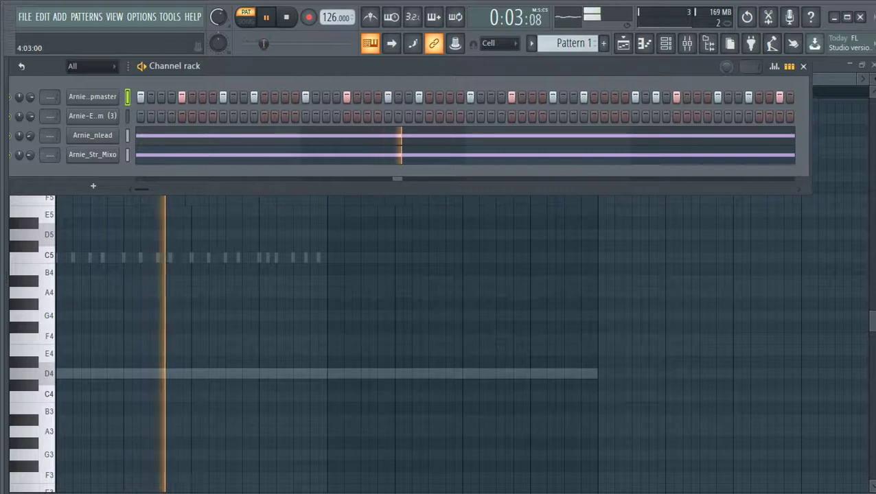
{"action": "left_click_drag", "start_coordinate": [269, 67], "coordinate": [331, 67]}
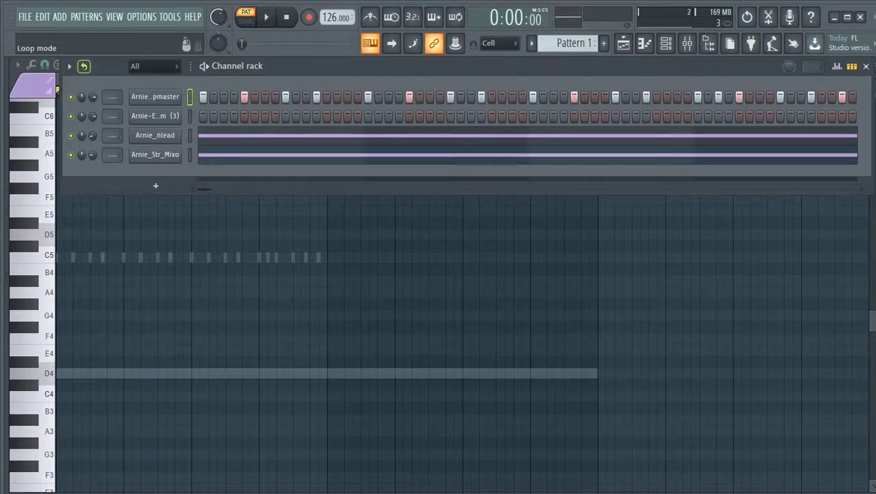
Try loop mode in the channel rack, switch the step grid to the note preview, and turn loop mode off.
{"action": "left_click", "coordinate": [84, 67]}
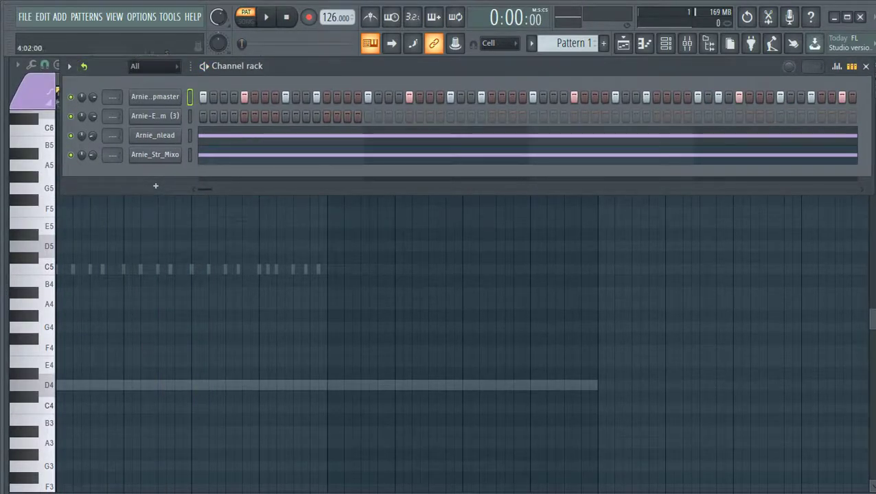
{"action": "left_click", "coordinate": [851, 66]}
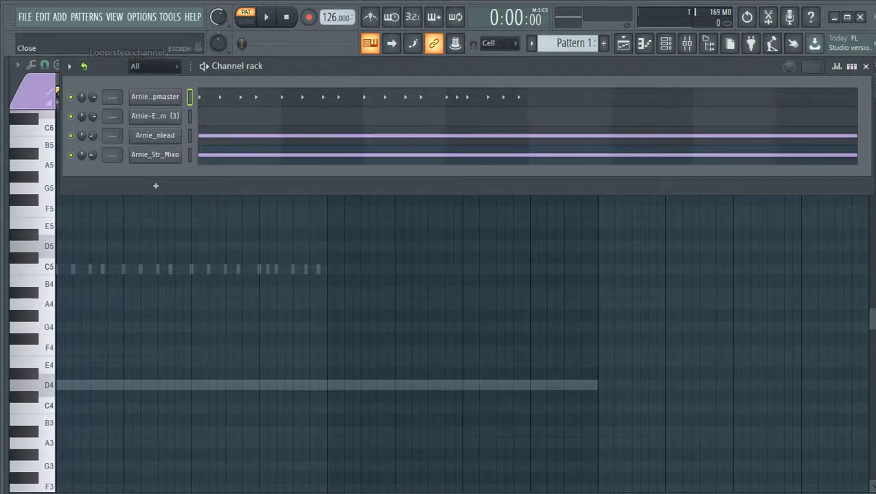
{"action": "left_click", "coordinate": [84, 67]}
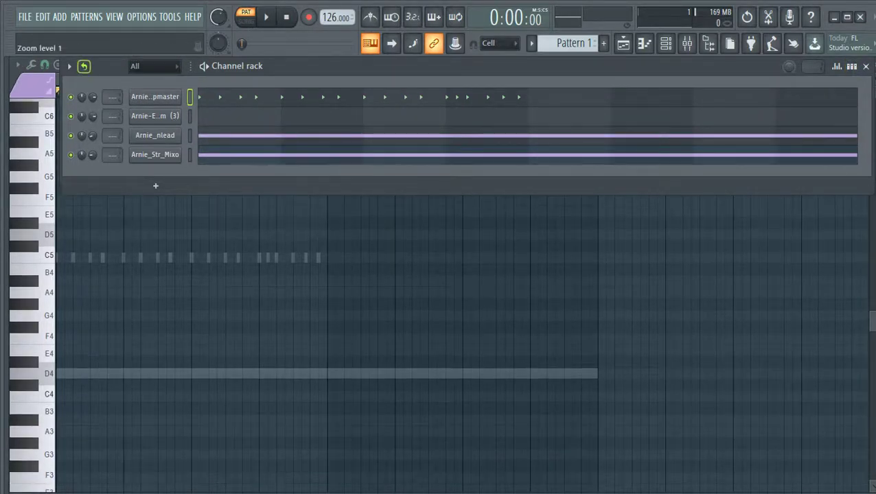
{"action": "key", "text": "space"}
{"action": "key", "text": "alt+F8"}
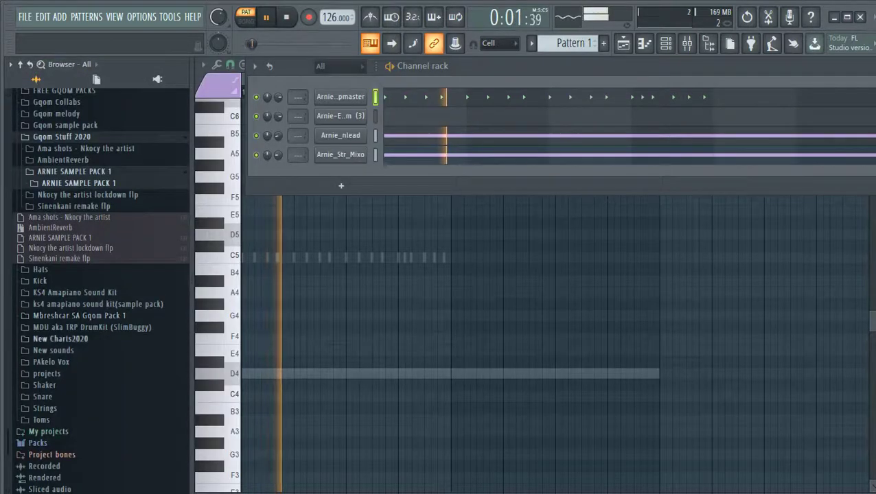
{"action": "key", "text": "alt+F8"}
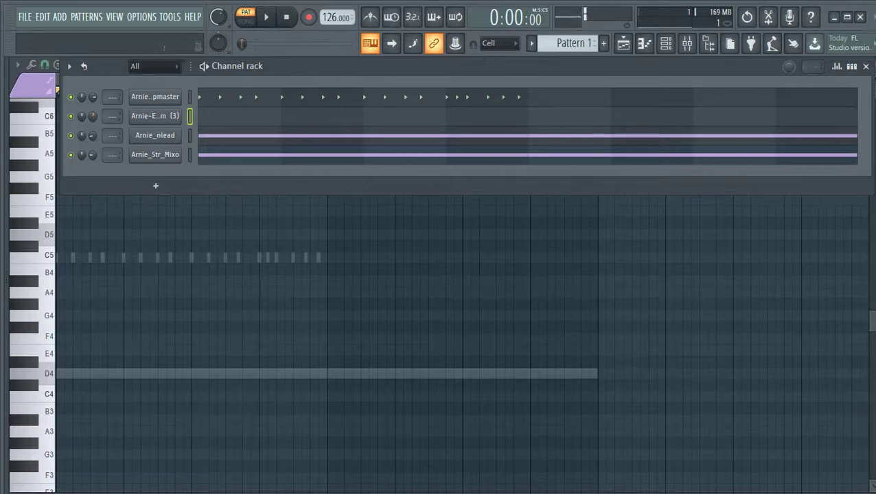
{"action": "key", "text": "F6"}
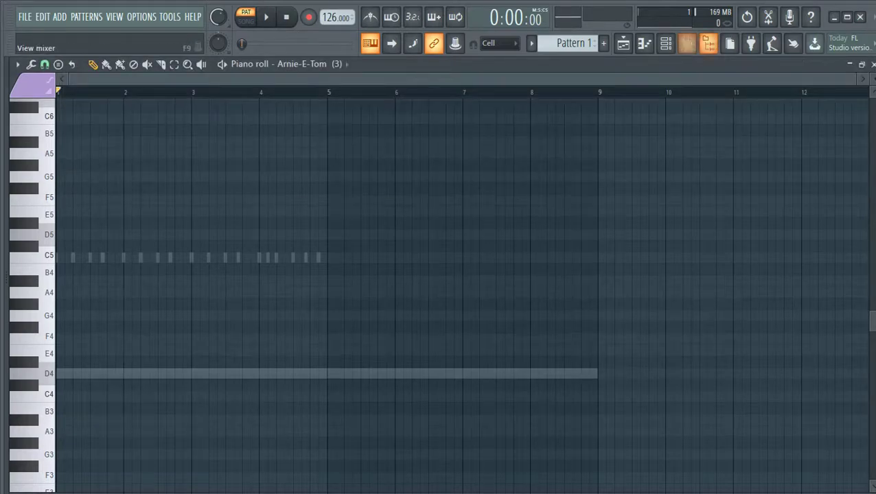
{"action": "left_click", "coordinate": [687, 44]}
{"action": "left_click", "coordinate": [871, 64]}
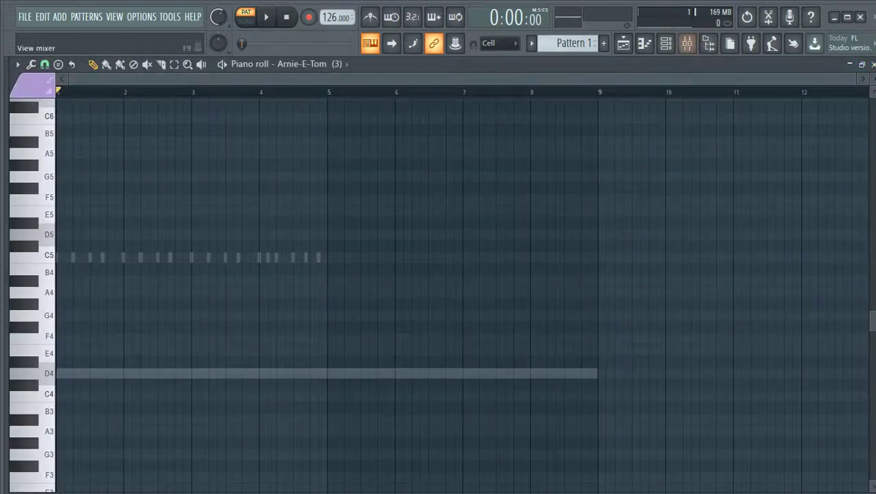
Return the channel rack to the step grid with loop mode on, and add Arnie-E-Tom hits on steps 9, 12 and 15 of each bar.
{"action": "left_click", "coordinate": [665, 43]}
{"action": "left_click", "coordinate": [851, 67]}
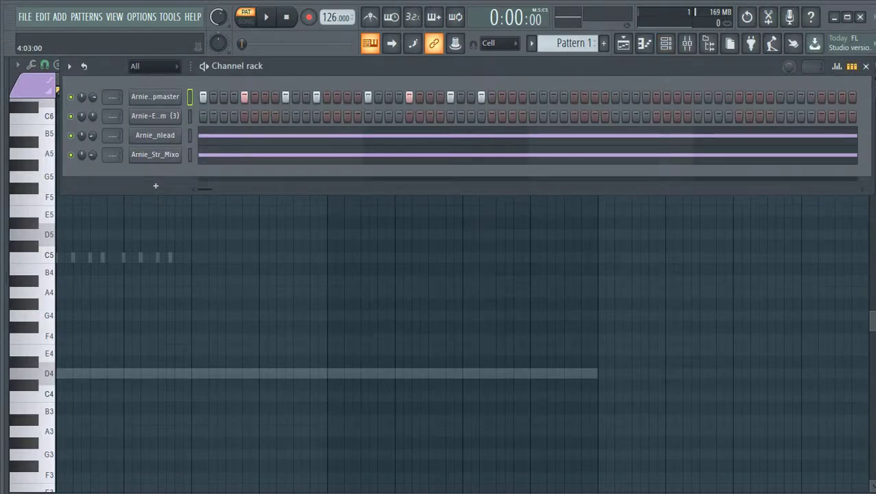
{"action": "left_click", "coordinate": [83, 66]}
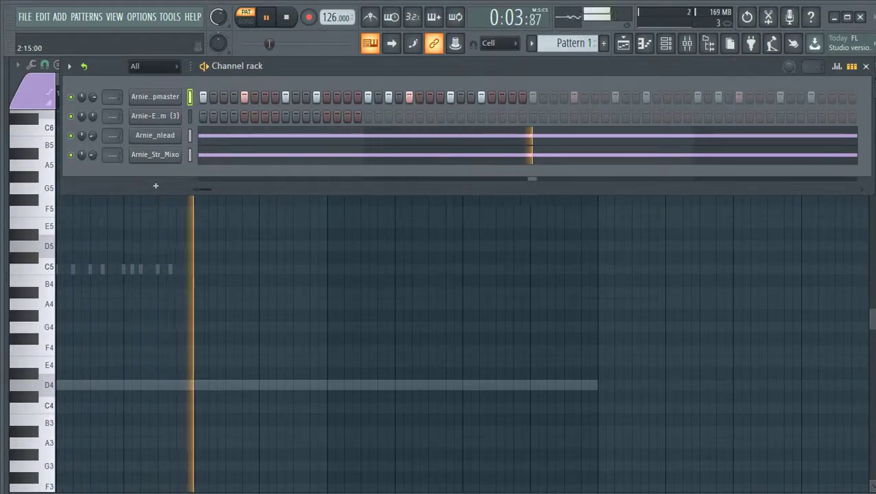
{"action": "key", "text": "space"}
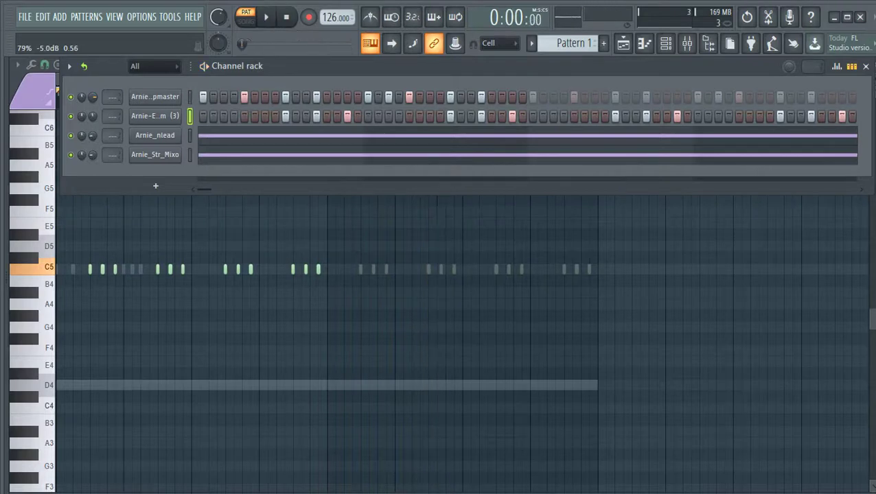
Play the pattern and open the Clap folder of the KS4 Amapiano Sound Kit in the browser.
{"action": "key", "text": "space"}
{"action": "key", "text": "alt+F8"}
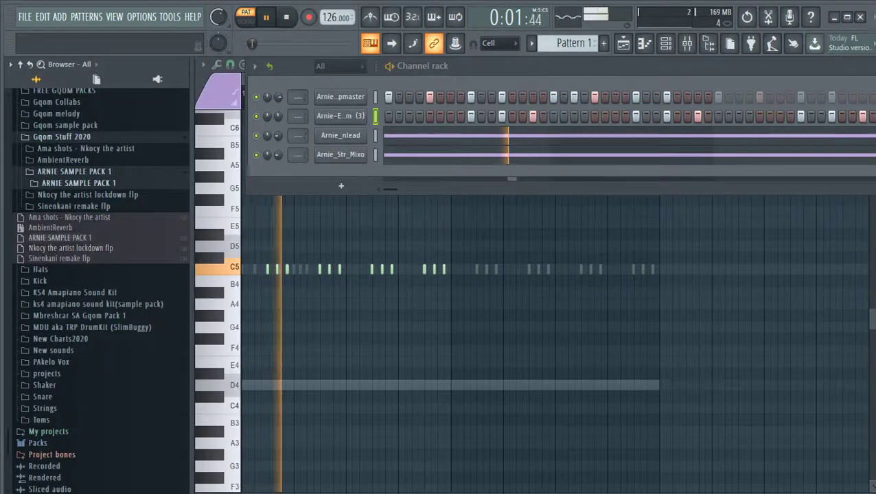
{"action": "left_click", "coordinate": [62, 137]}
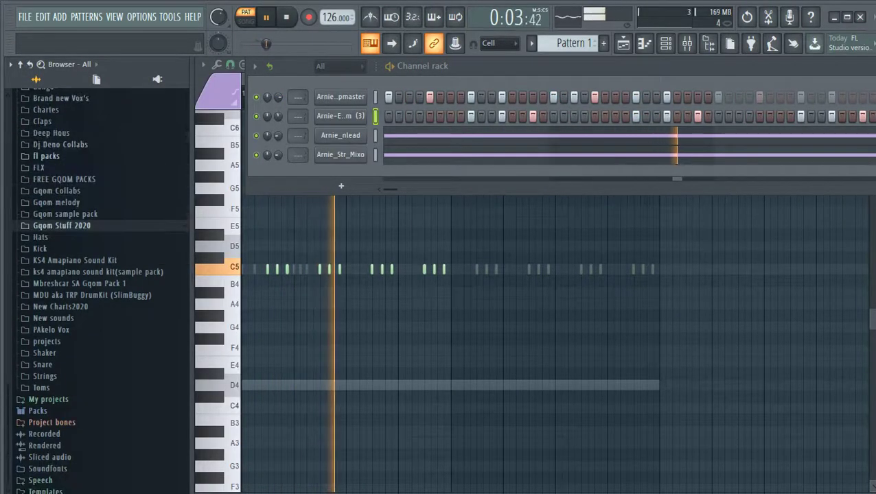
{"action": "left_click", "coordinate": [74, 260]}
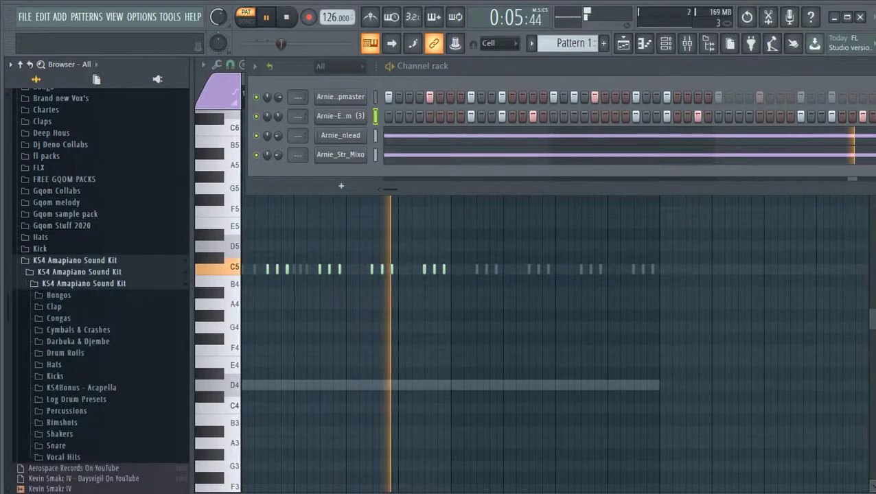
{"action": "scroll", "coordinate": [54, 241], "scroll_direction": "down", "scroll_amount": 4}
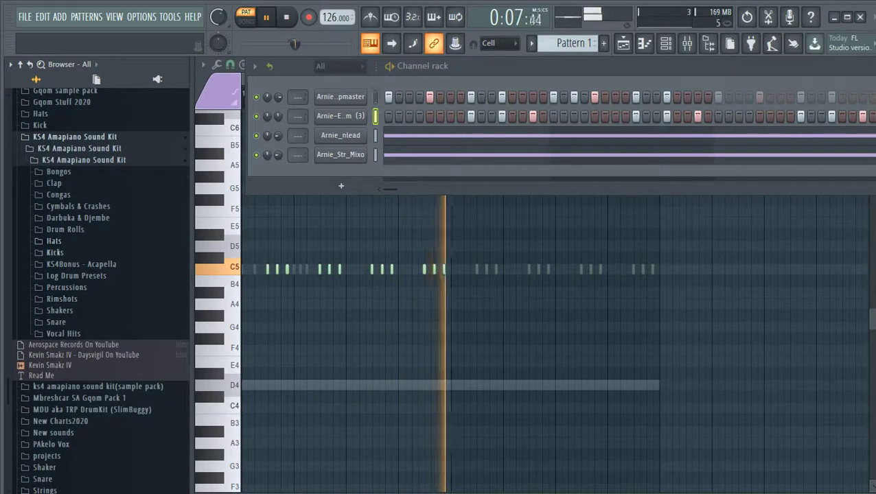
{"action": "left_click", "coordinate": [53, 182]}
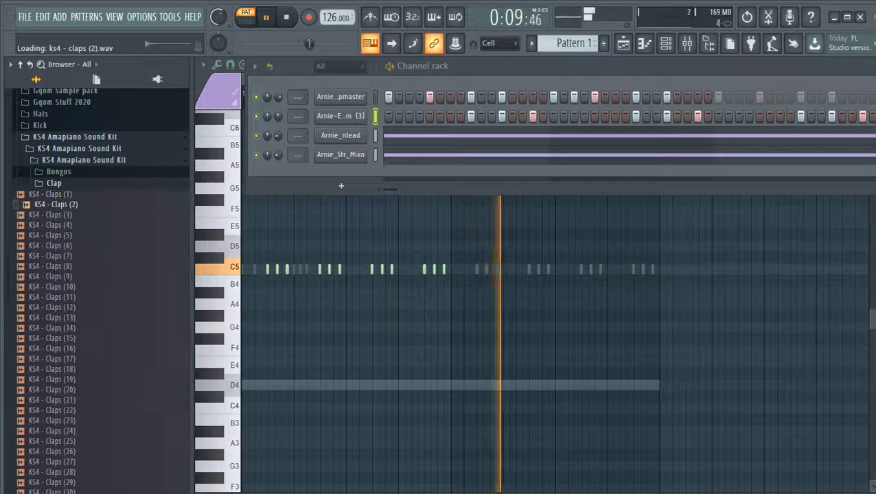
Audition the KS4 clap samples one after another against the playing pattern.
{"action": "key", "text": "Down"}
{"action": "key", "text": "Down"}
{"action": "key", "text": "Down"}
{"action": "key", "text": "Down"}
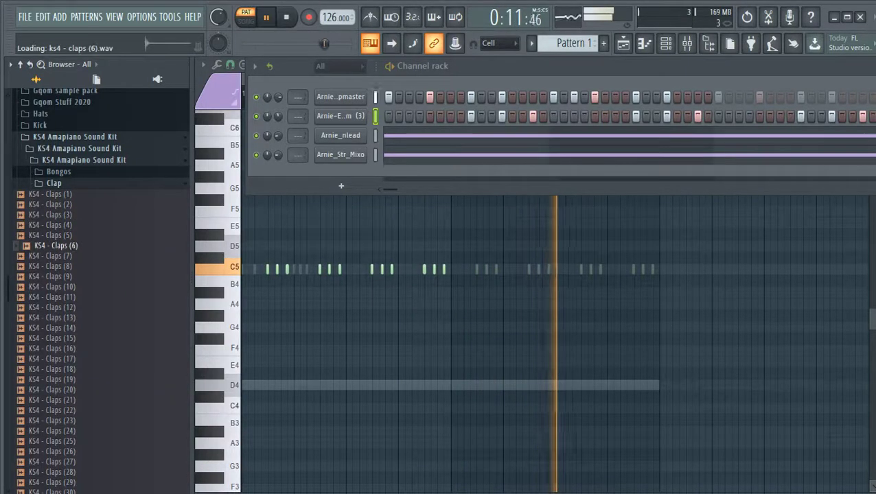
{"action": "key", "text": "Down"}
{"action": "key", "text": "Down"}
{"action": "key", "text": "Down"}
{"action": "key", "text": "Down"}
{"action": "key", "text": "Down"}
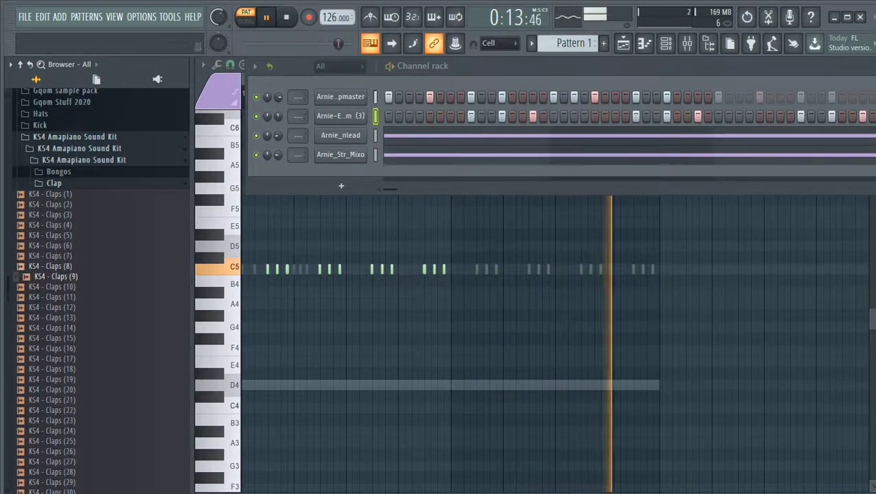
{"action": "key", "text": "Down"}
{"action": "key", "text": "Down"}
{"action": "key", "text": "Down"}
{"action": "key", "text": "Down"}
{"action": "key", "text": "Down"}
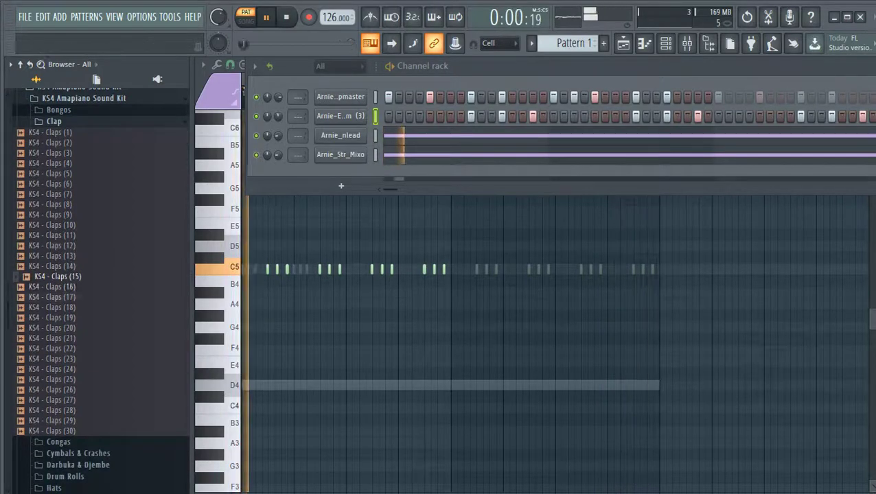
Add KS4 - Claps (17) as a channel above Arnie-E-Tom and place looping hits on steps 9, 12 and 15.
{"action": "key", "text": "Up"}
{"action": "left_click_drag", "start_coordinate": [57, 297], "coordinate": [152, 131]}
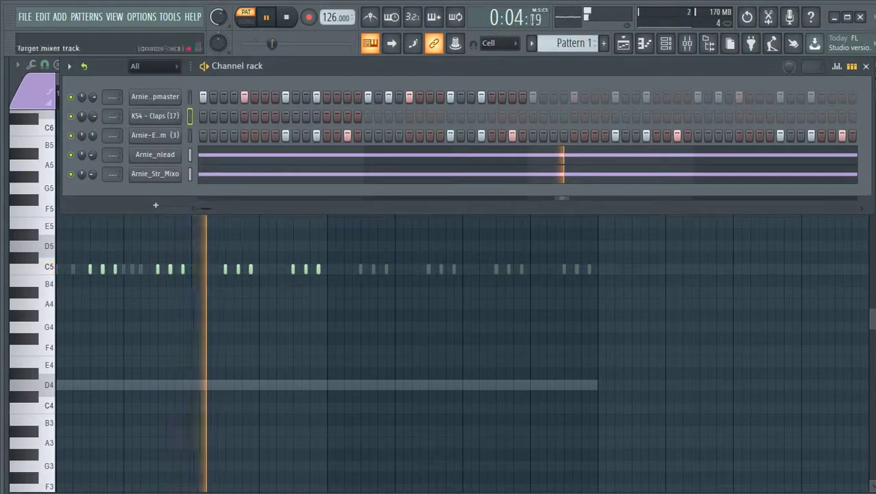
{"action": "left_click", "coordinate": [154, 115]}
{"action": "left_click", "coordinate": [155, 115]}
{"action": "key", "text": "space"}
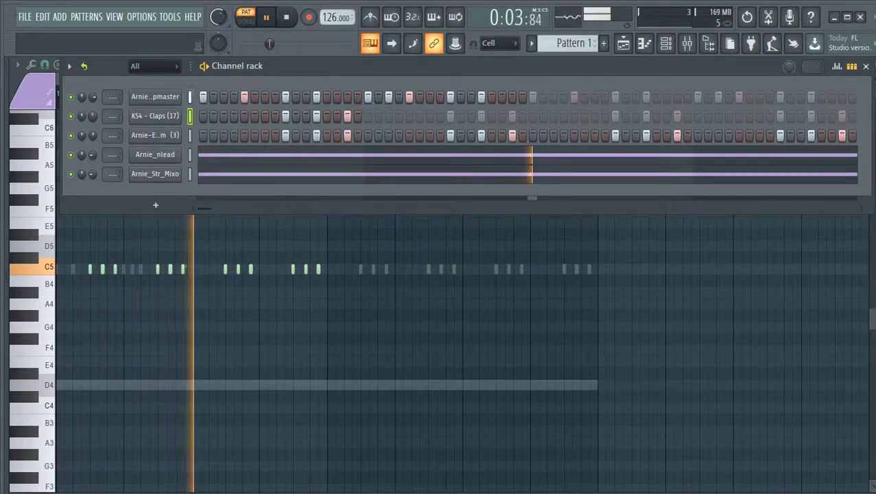
Audition more claps, replace the KS4 - Claps (17) channel's sample with KS4 - Claps (10), and replay the pattern.
{"action": "key", "text": "alt+F8"}
{"action": "left_click", "coordinate": [58, 338]}
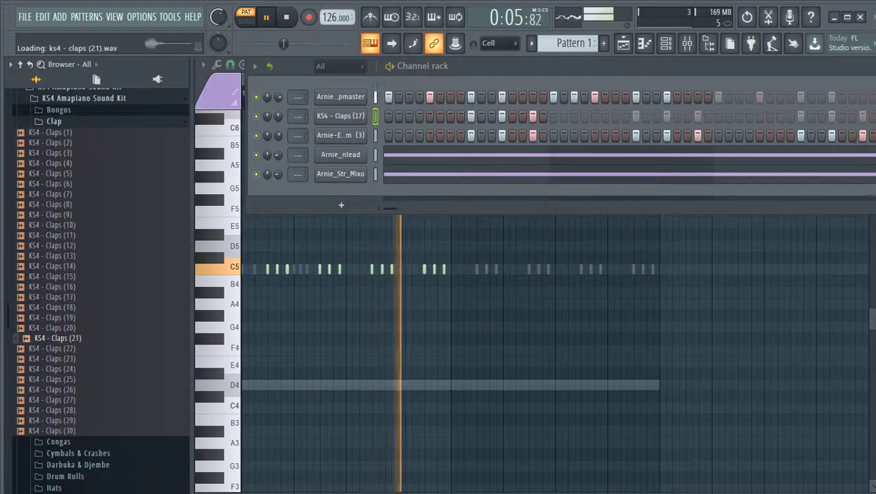
{"action": "key", "text": "Down"}
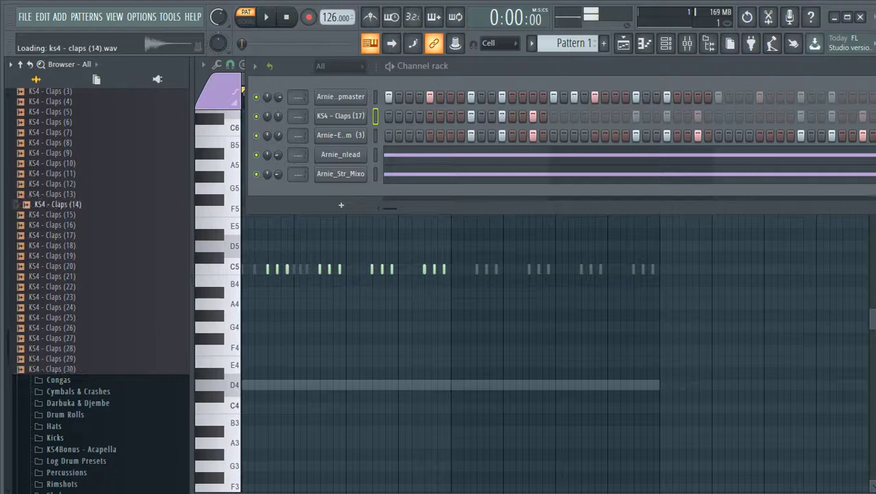
{"action": "scroll", "coordinate": [99, 275], "scroll_direction": "up", "scroll_amount": 2}
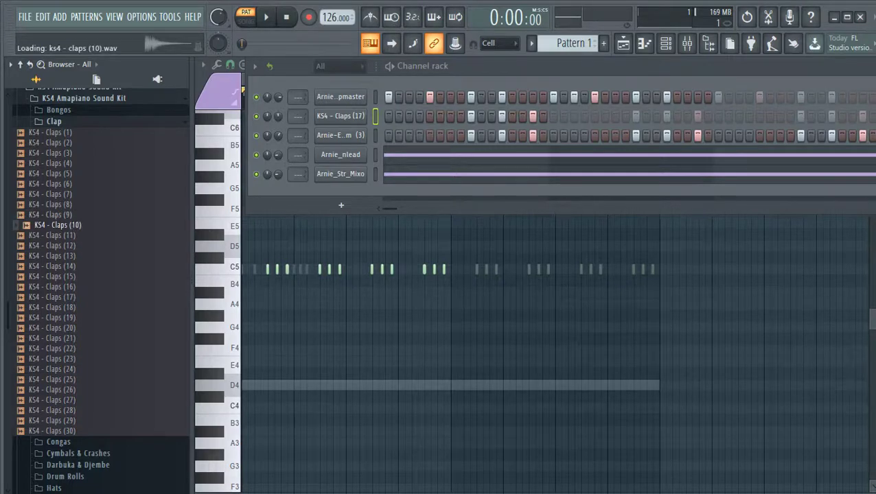
{"action": "left_click_drag", "start_coordinate": [59, 226], "coordinate": [343, 134]}
{"action": "key", "text": "space"}
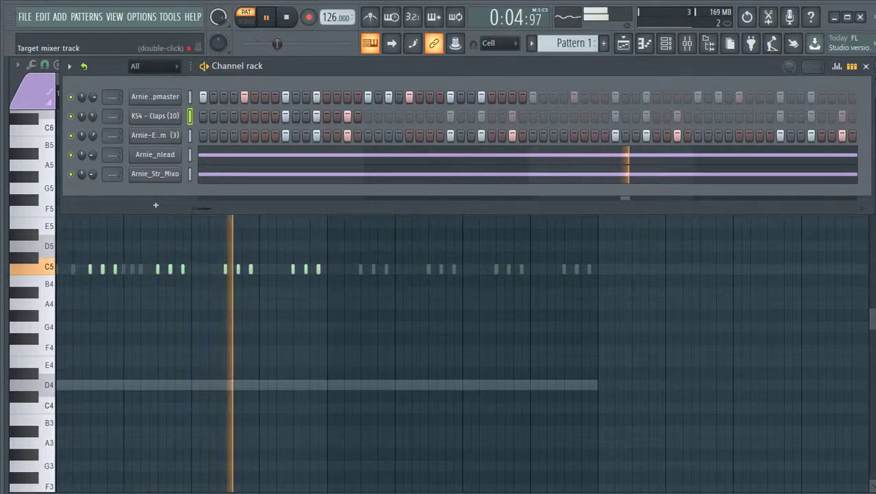
Close the Clap folder and open the Congas folder of the KS4 Amapiano Sound Kit.
{"action": "mouse_move", "coordinate": [6, 124]}
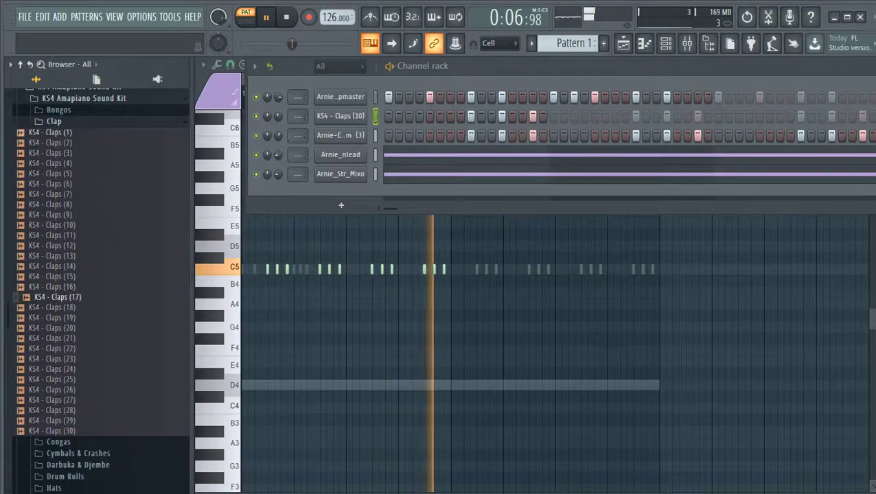
{"action": "key", "text": "Left"}
{"action": "key", "text": "Down"}
{"action": "key", "text": "Right"}
{"action": "key", "text": "Down"}
{"action": "key", "text": "Down"}
{"action": "key", "text": "Down"}
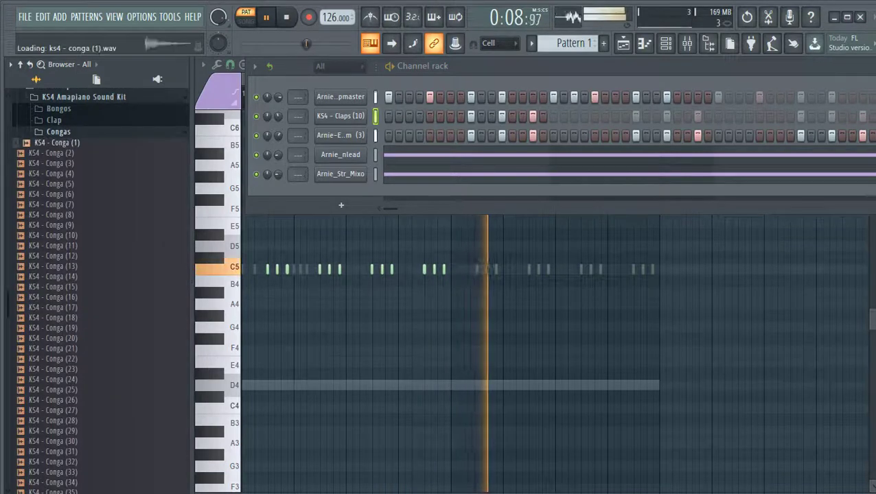
Audition the KS4 conga samples in sequence up to KS4 - Conga (33) while the pattern plays.
{"action": "key", "text": "Down"}
{"action": "key", "text": "Down"}
{"action": "key", "text": "Down"}
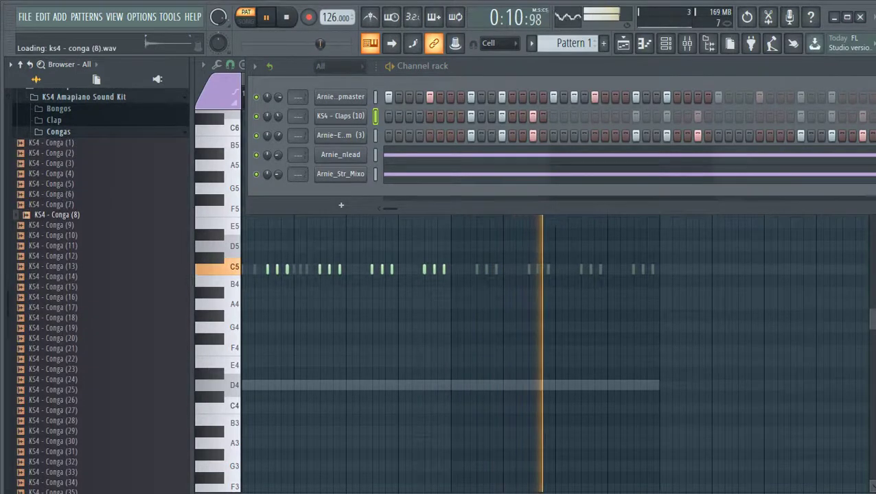
{"action": "key", "text": "Down"}
{"action": "key", "text": "Down"}
{"action": "key", "text": "Down"}
{"action": "key", "text": "Down"}
{"action": "key", "text": "Down"}
{"action": "key", "text": "Down"}
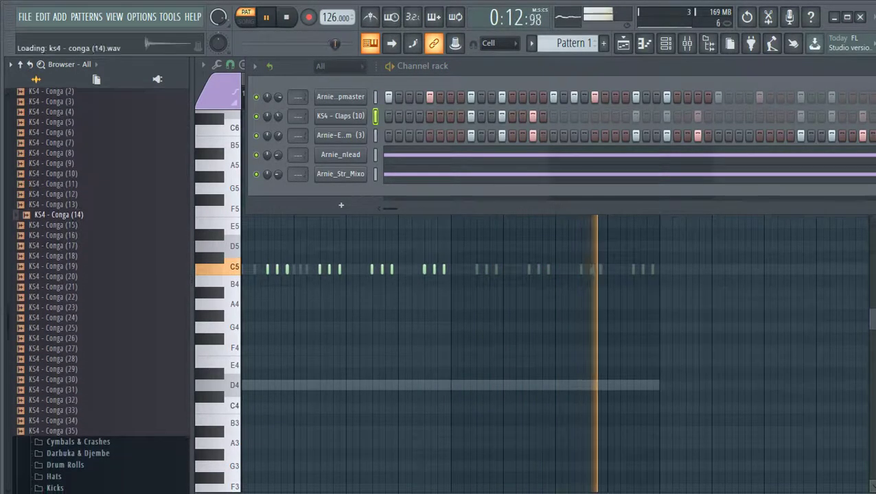
{"action": "key", "text": "Down"}
{"action": "key", "text": "Down"}
{"action": "key", "text": "Down"}
{"action": "key", "text": "Down"}
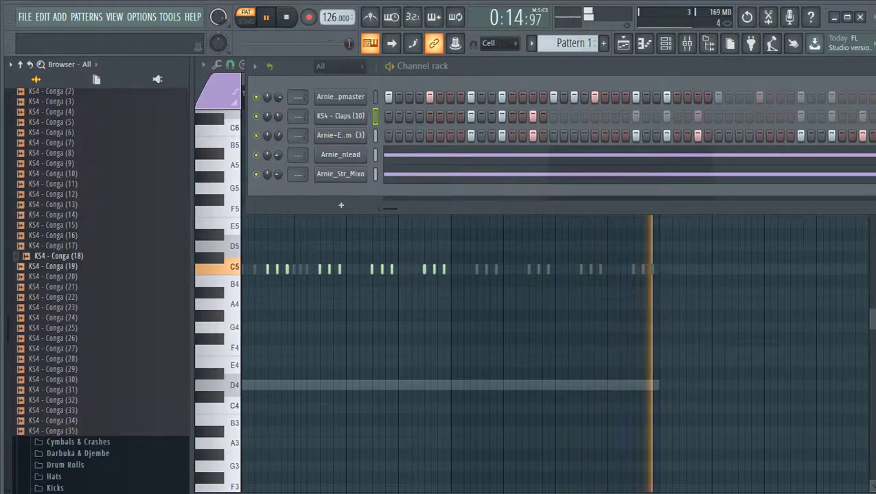
{"action": "key", "text": "Down"}
{"action": "key", "text": "Down"}
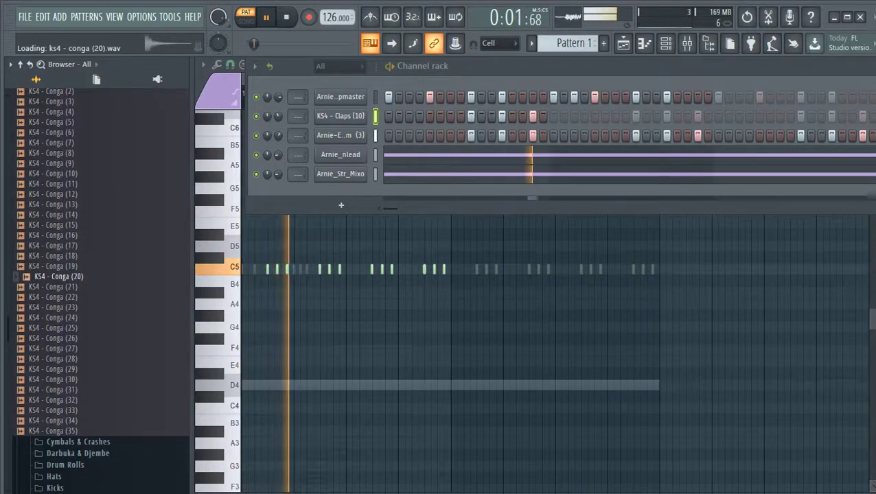
{"action": "key", "text": "Down"}
{"action": "key", "text": "Down"}
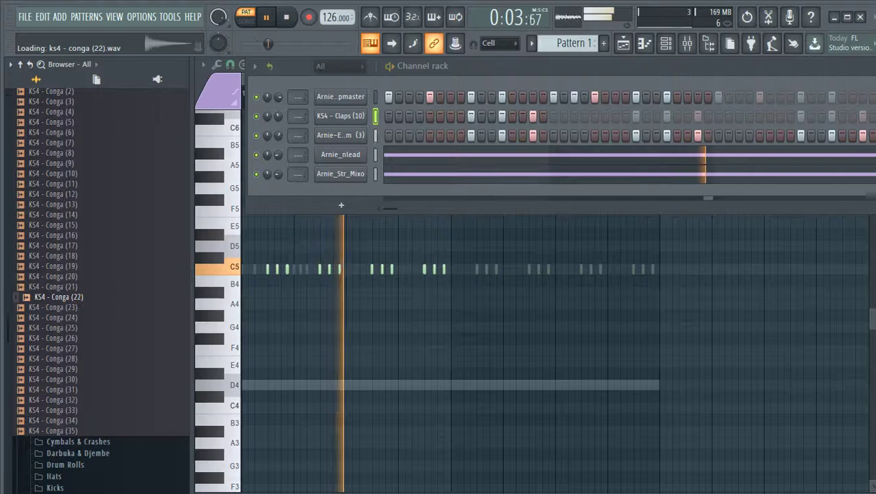
{"action": "key", "text": "Down"}
{"action": "key", "text": "Down"}
{"action": "key", "text": "Down"}
{"action": "key", "text": "Down"}
{"action": "key", "text": "Down"}
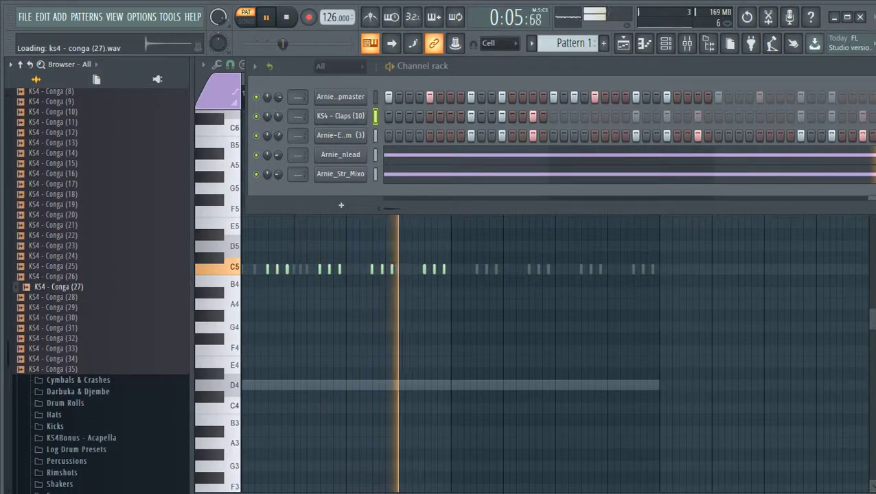
{"action": "key", "text": "Down"}
{"action": "key", "text": "Down"}
{"action": "key", "text": "Down"}
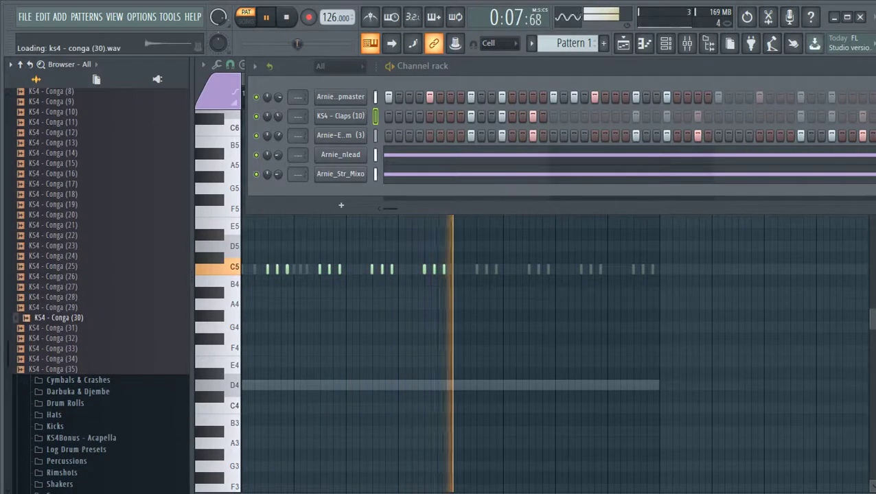
{"action": "key", "text": "Down"}
{"action": "key", "text": "Down"}
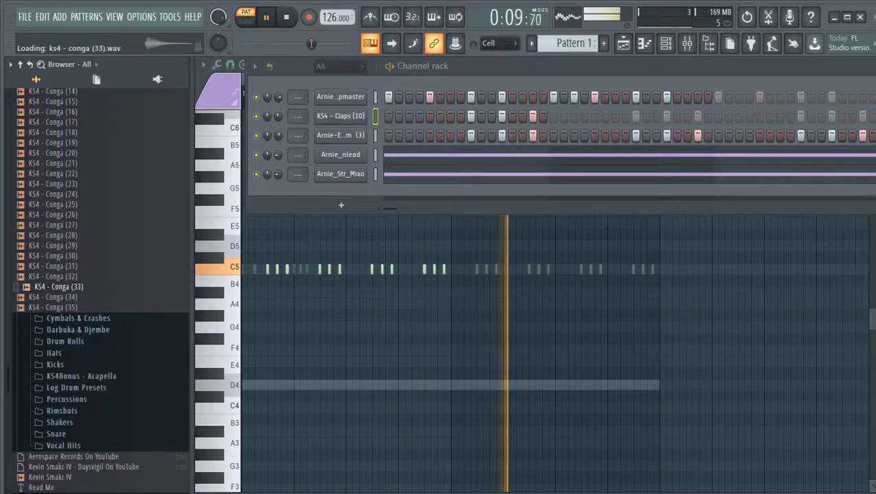
Add KS4 - Conga (32) as a channel below Arnie-E-Tom and place hits on steps 11 and 12.
{"action": "left_click_drag", "start_coordinate": [59, 276], "coordinate": [156, 175]}
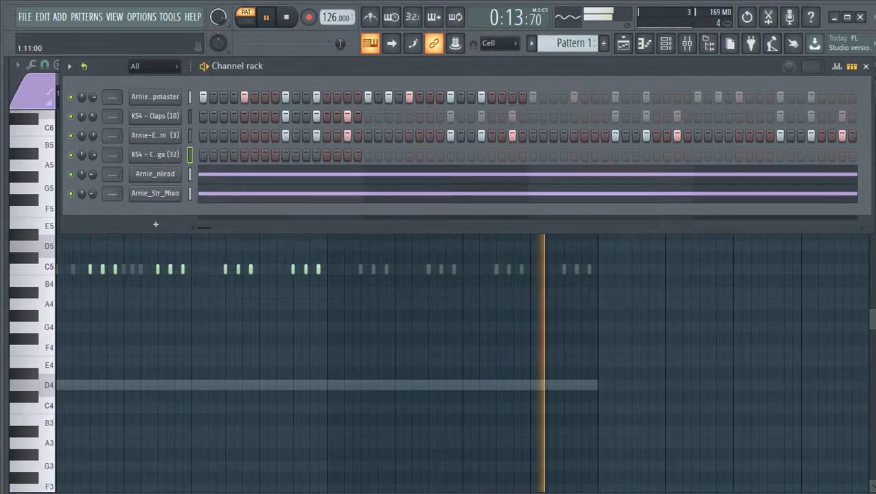
{"action": "left_click", "coordinate": [307, 155]}
{"action": "left_click", "coordinate": [316, 155]}
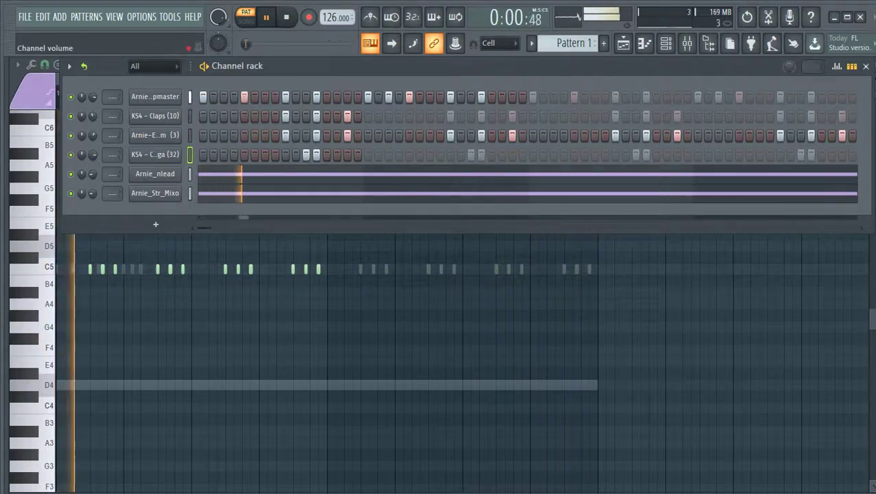
Lower the KS4 - Conga (32) channel's volume, rearrange its hits to steps 9 and 12, and replay the pattern.
{"action": "left_click_drag", "start_coordinate": [94, 155], "coordinate": [93, 162]}
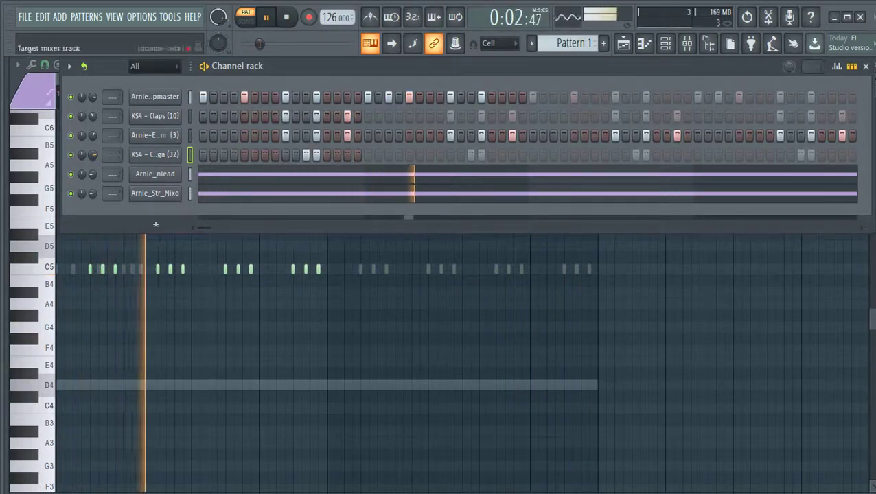
{"action": "left_click", "coordinate": [316, 155]}
{"action": "key", "text": "space"}
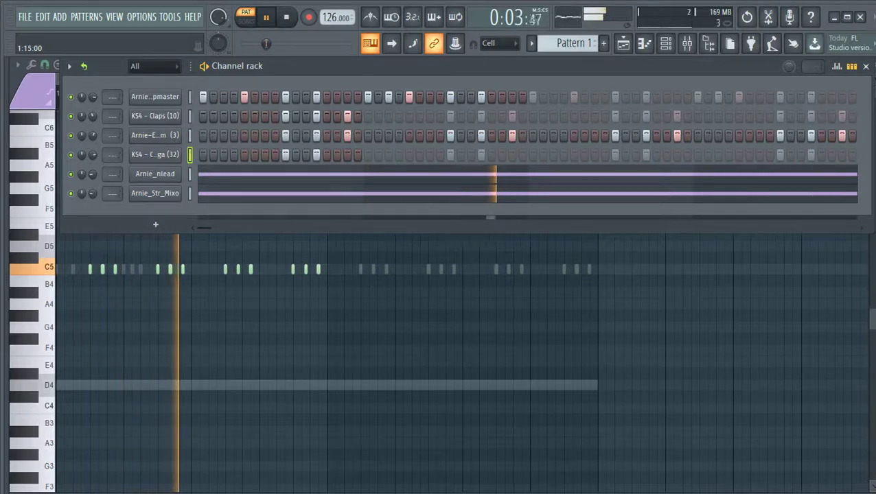
Audition neighbouring KS4 conga samples and add KS4 - Conga (24) as a channel below KS4 - Conga (32).
{"action": "mouse_move", "coordinate": [4, 178]}
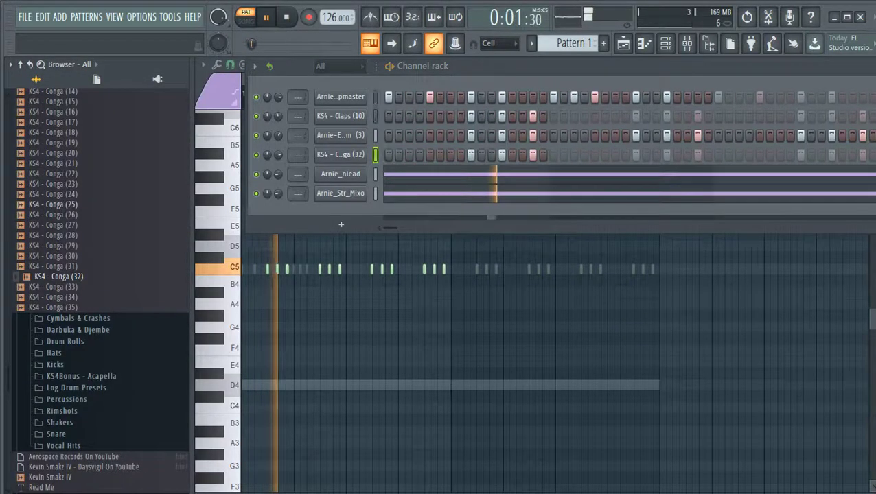
{"action": "left_click", "coordinate": [56, 205]}
{"action": "key", "text": "Up"}
{"action": "key", "text": "Up"}
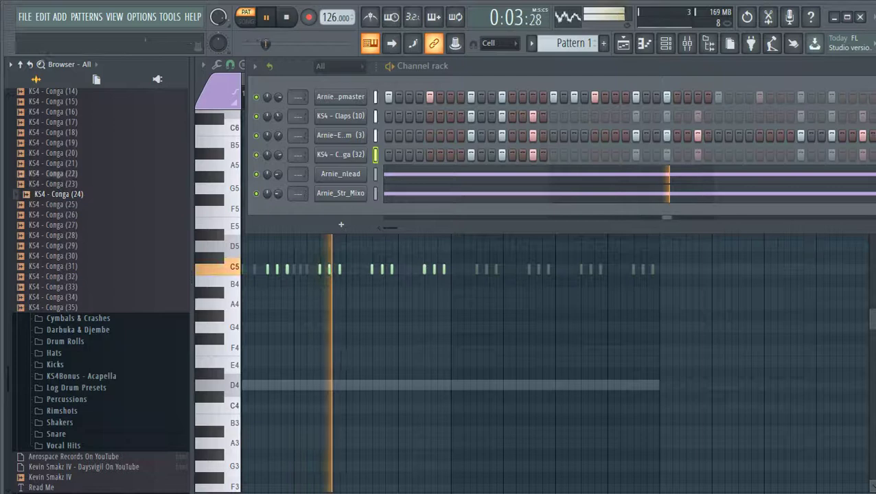
{"action": "key", "text": "Down"}
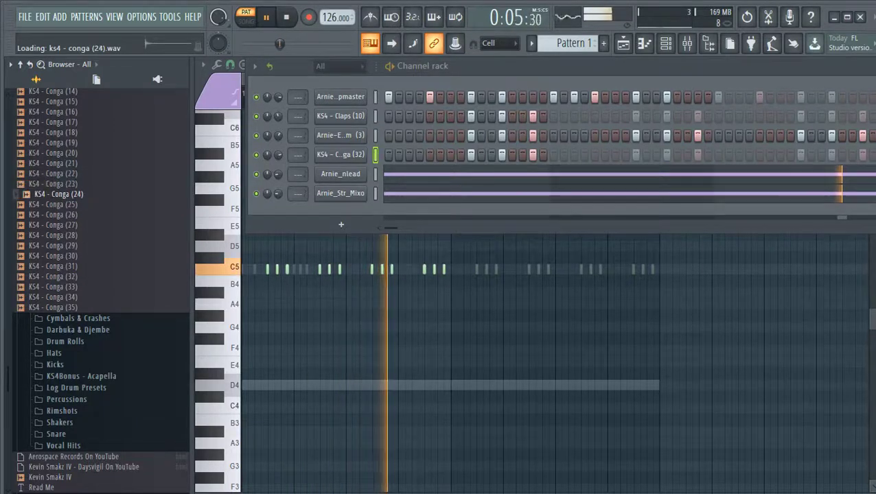
{"action": "left_click_drag", "start_coordinate": [58, 194], "coordinate": [146, 187]}
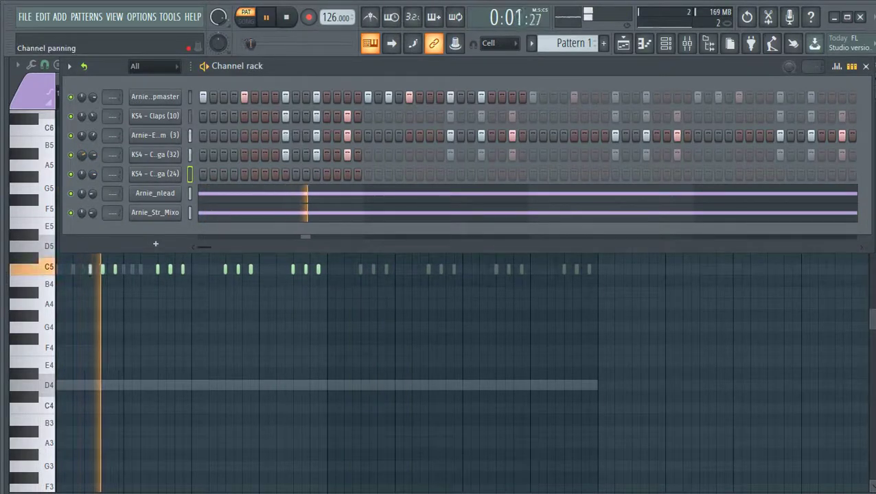
Adjust the KS4 - Conga (24) channel's panning and paste the copied conga hits onto steps 9, 12 and 15.
{"action": "mouse_move", "coordinate": [81, 174]}
{"action": "left_mouse_down"}
{"action": "mouse_move", "coordinate": [81, 188]}
{"action": "mouse_move", "coordinate": [81, 164]}
{"action": "left_mouse_up"}
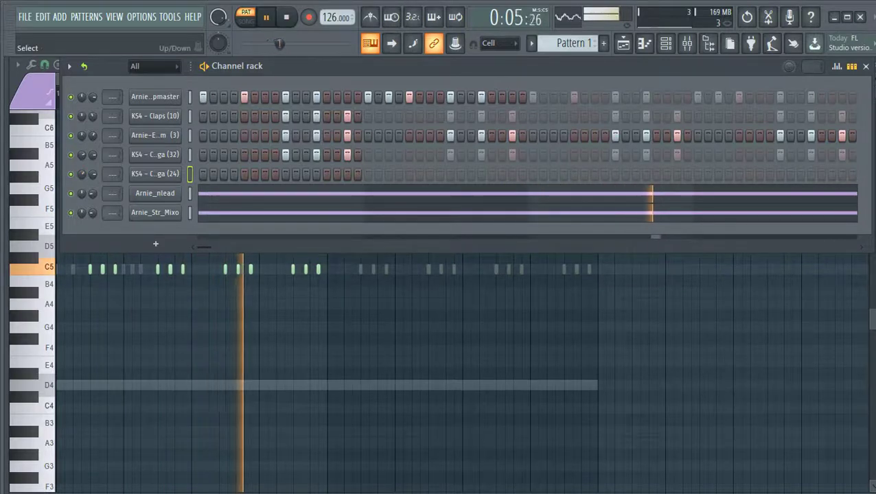
{"action": "left_click", "coordinate": [190, 174]}
{"action": "key", "text": "ctrl+v"}
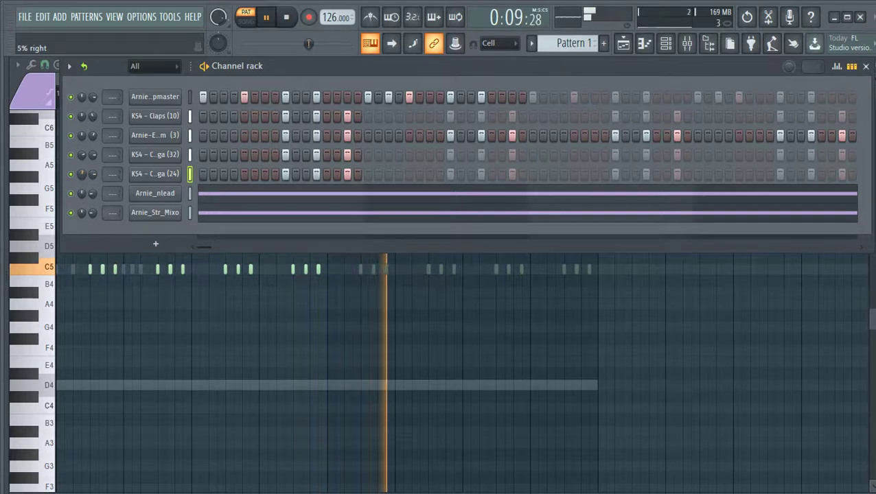
Audition samples from the Cymbals & Crashes folder and add KS4 - Cymbal & Crash (34) as a channel below KS4 - Conga (24).
{"action": "key", "text": "alt+F8"}
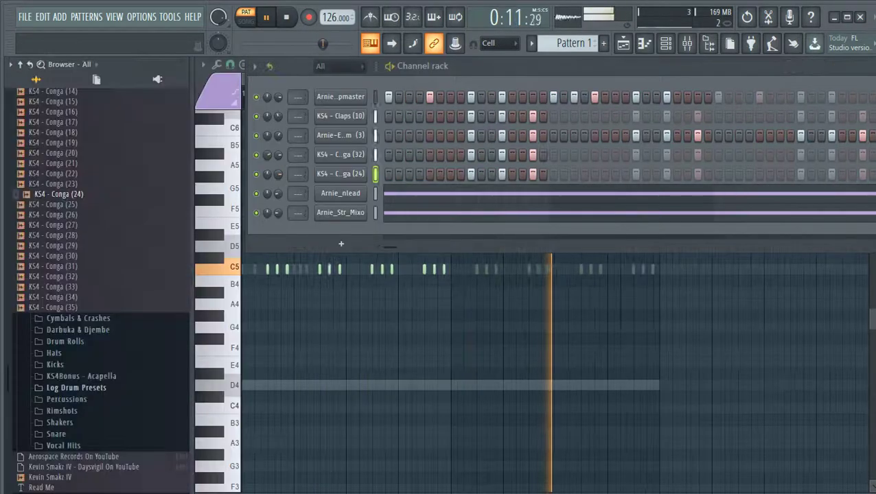
{"action": "left_click", "coordinate": [90, 319]}
{"action": "left_click", "coordinate": [90, 327]}
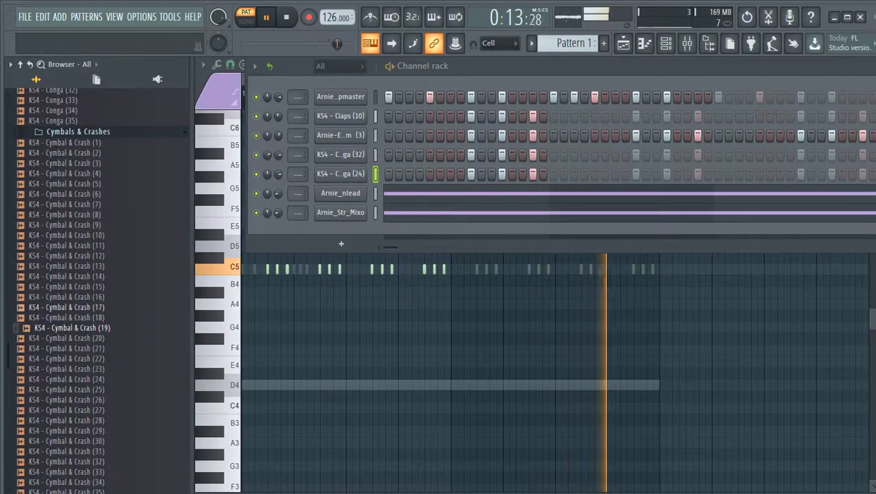
{"action": "left_click", "coordinate": [90, 308]}
{"action": "left_click", "coordinate": [72, 256]}
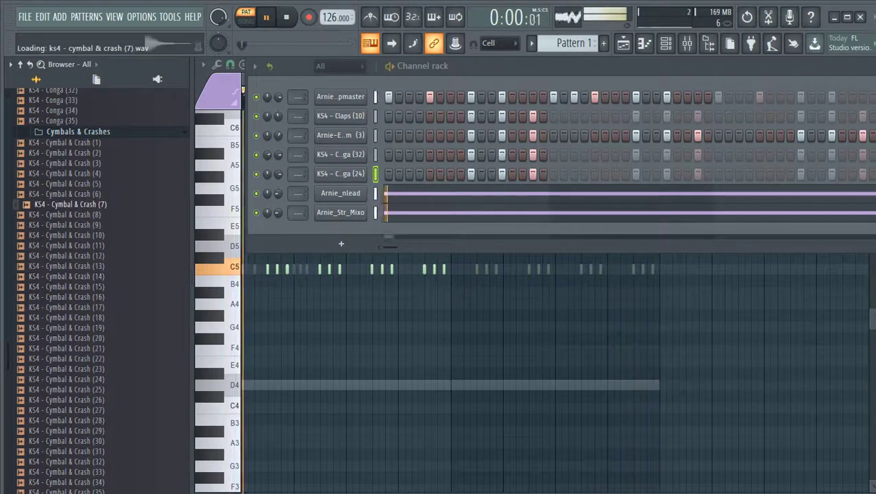
{"action": "left_click", "coordinate": [71, 215]}
{"action": "scroll", "coordinate": [71, 226], "scroll_direction": "down", "scroll_amount": 3}
{"action": "left_click", "coordinate": [72, 236]}
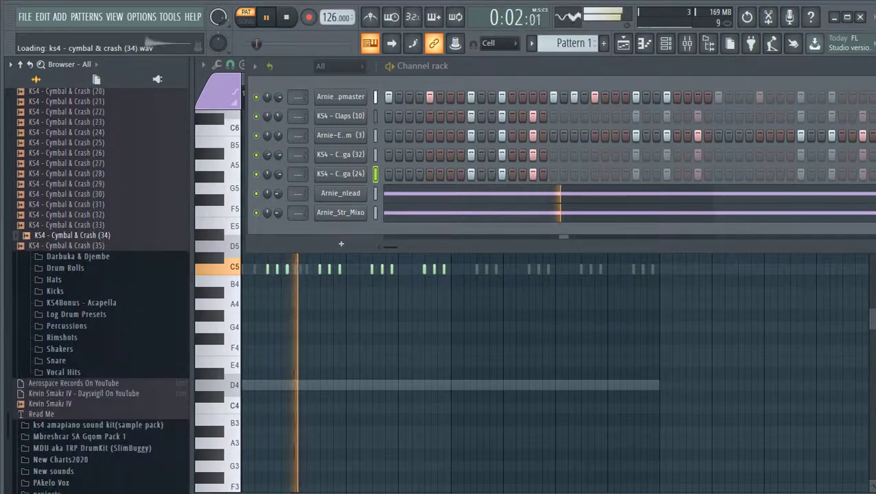
{"action": "left_click_drag", "start_coordinate": [69, 235], "coordinate": [167, 206]}
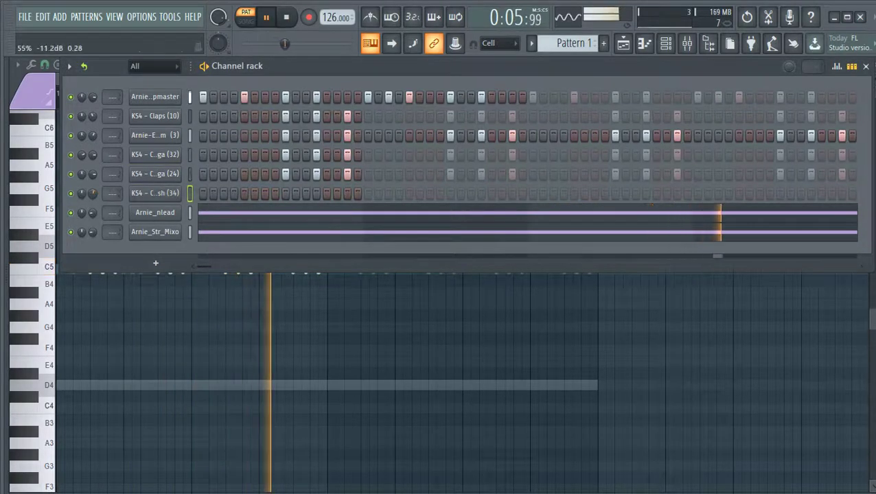
Place a C5 note on step 7 of bar 1 in the KS4 - Cymbal & Crash (34) piano roll and turn off its looping.
{"action": "right_click", "coordinate": [165, 193]}
{"action": "left_click", "coordinate": [233, 192]}
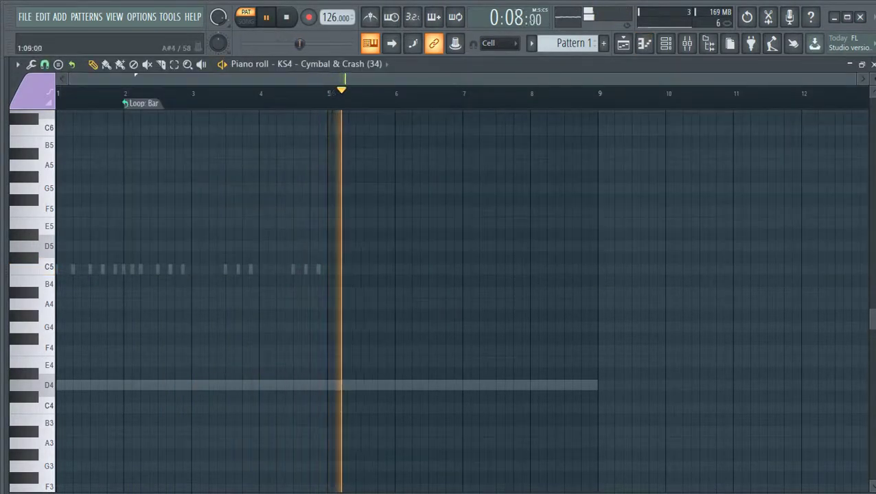
{"action": "left_click", "coordinate": [83, 269]}
{"action": "right_click", "coordinate": [150, 105]}
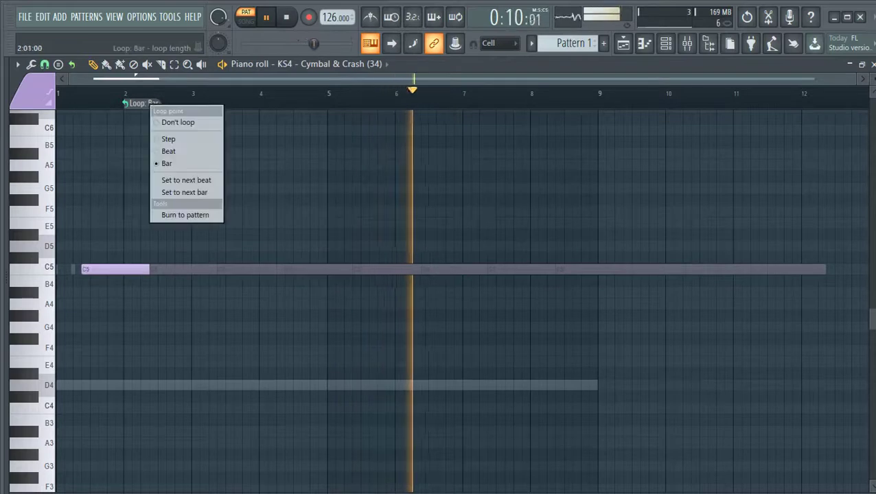
{"action": "left_click", "coordinate": [178, 122]}
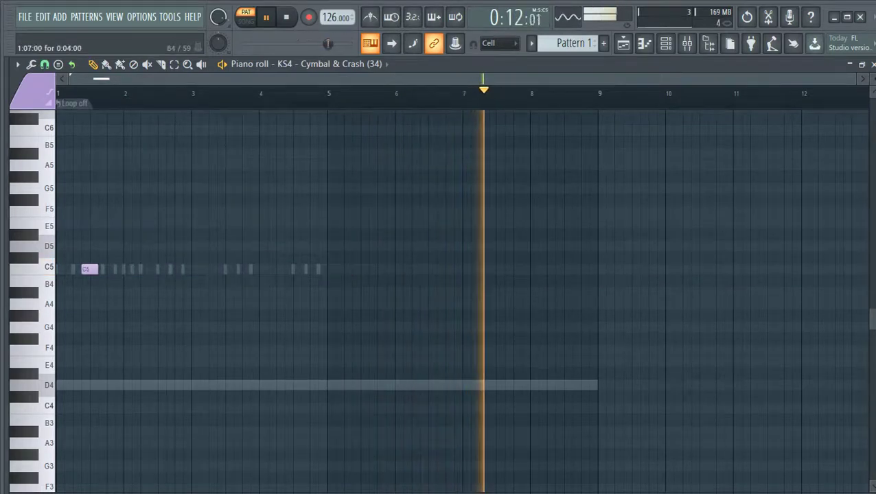
Add seven more four-step C5 cymbal notes at half-bar intervals through bar 4, select the notes and replay the pattern.
{"action": "key", "text": "space"}
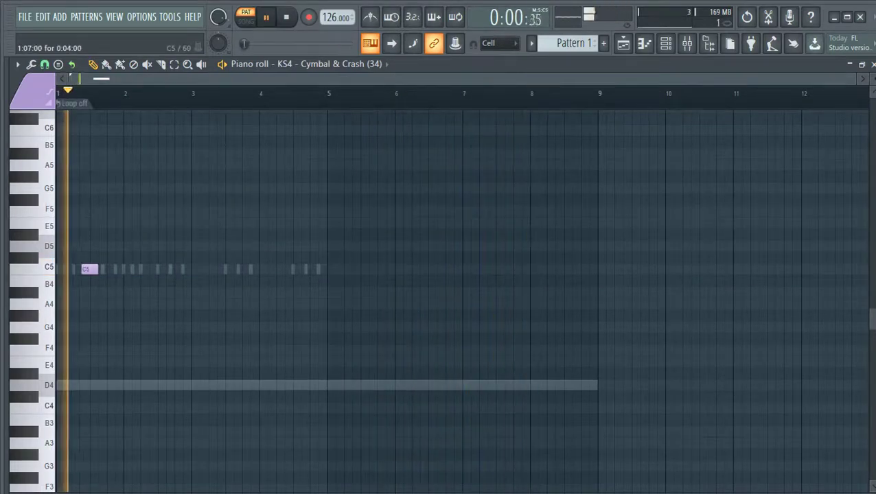
{"action": "left_click", "coordinate": [117, 269]}
{"action": "left_click", "coordinate": [151, 269]}
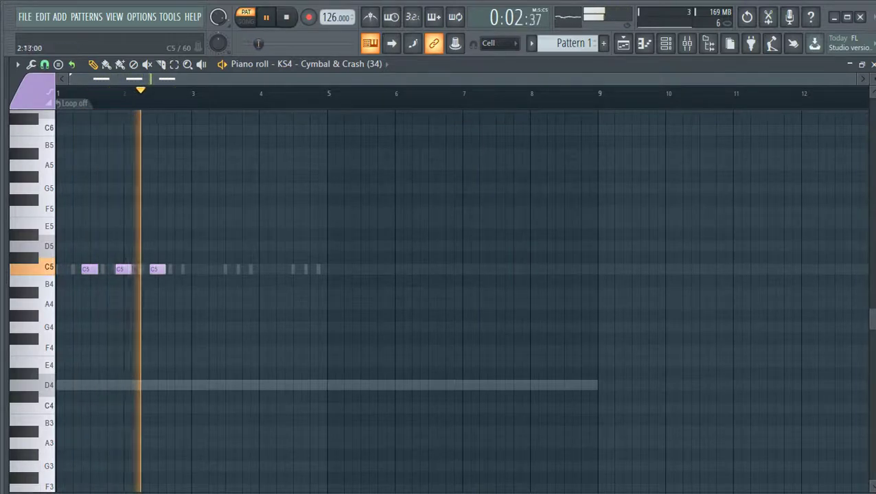
{"action": "left_click", "coordinate": [188, 268]}
{"action": "left_click", "coordinate": [222, 269]}
{"action": "left_click", "coordinate": [255, 269]}
{"action": "left_click", "coordinate": [289, 269]}
{"action": "left_click", "coordinate": [323, 268]}
{"action": "left_click_drag", "start_coordinate": [209, 255], "coordinate": [355, 269]}
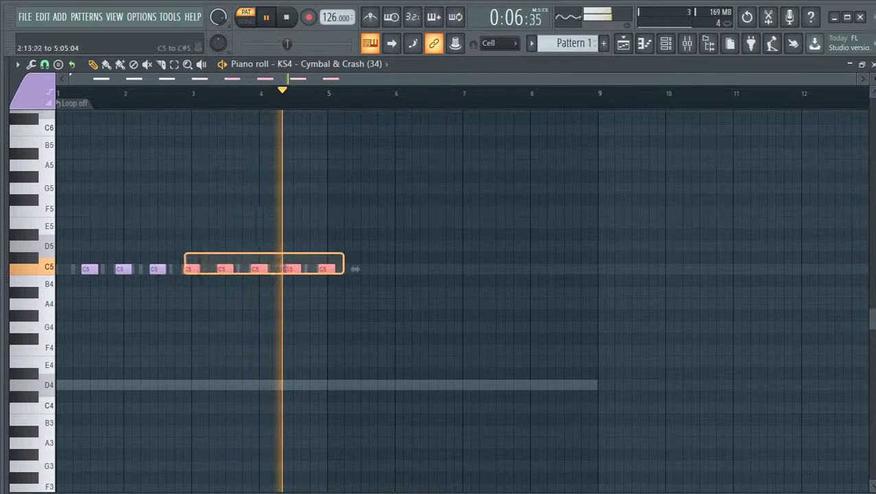
{"action": "key", "text": "space"}
{"action": "key", "text": "space"}
Show the channel rack's loop controls and set the KS4 - Cymbal & Crash (34) loop point to Bar.
{"action": "key", "text": "F6"}
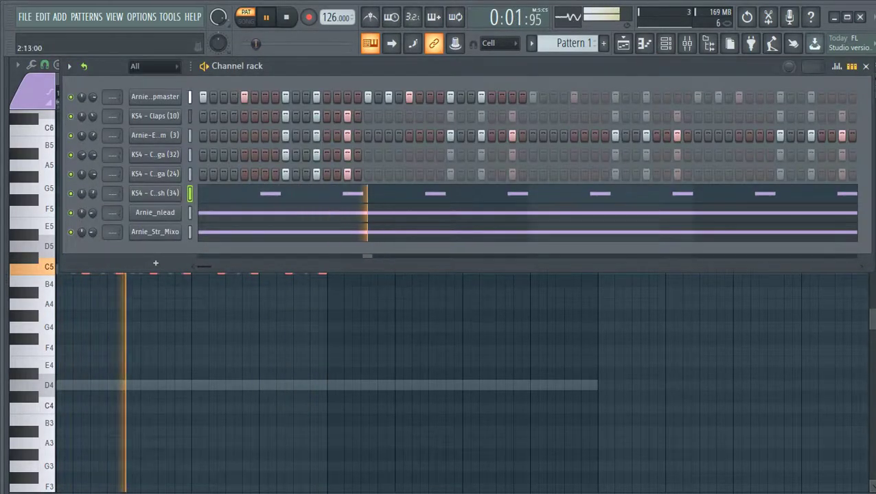
{"action": "right_click", "coordinate": [84, 66]}
{"action": "left_click", "coordinate": [124, 70]}
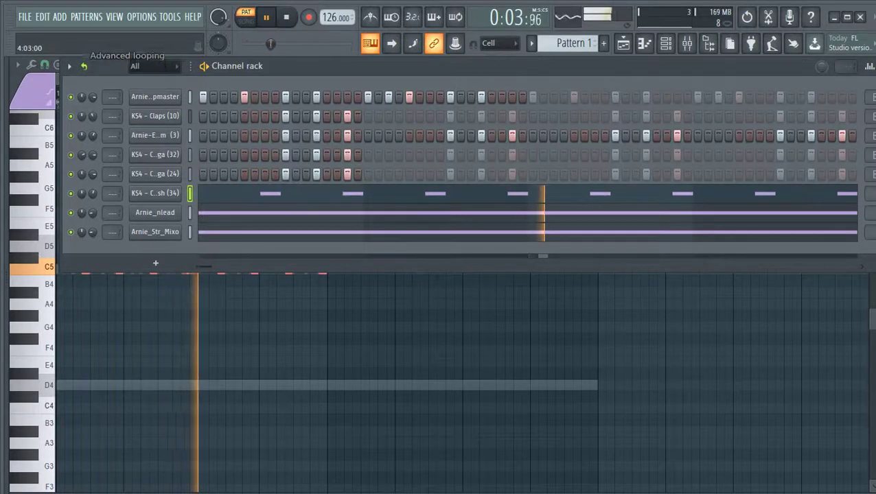
{"action": "left_click_drag", "start_coordinate": [385, 66], "coordinate": [357, 67]}
{"action": "left_click", "coordinate": [842, 193]}
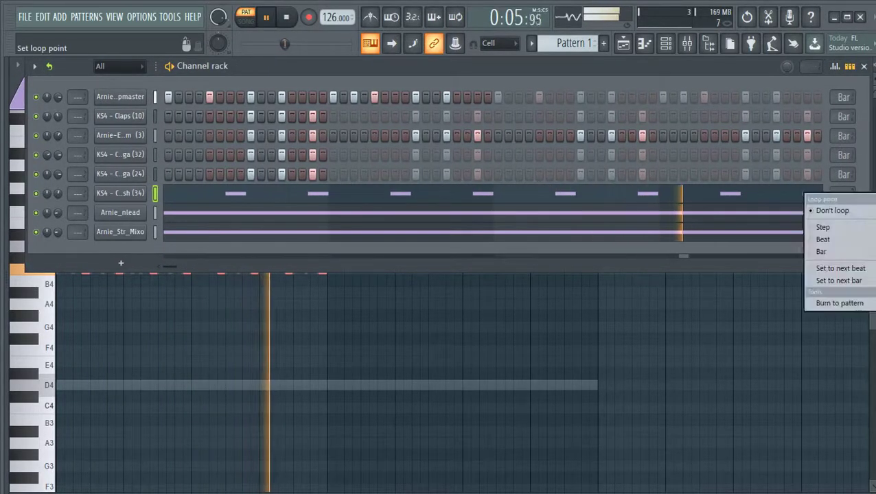
{"action": "left_click", "coordinate": [830, 252]}
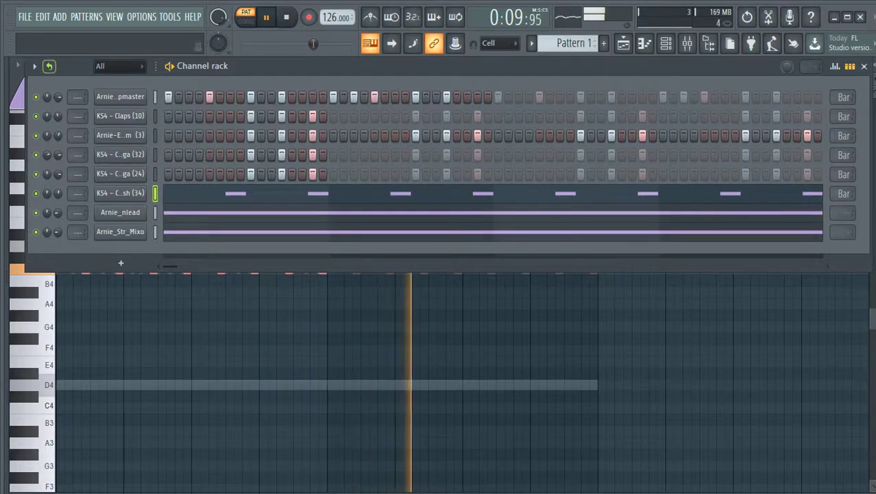
Shape the KS4 - Cymbal & Crash (34) volume envelope with maximum hold and minimum attack, decay, sustain and release.
{"action": "left_click", "coordinate": [120, 193]}
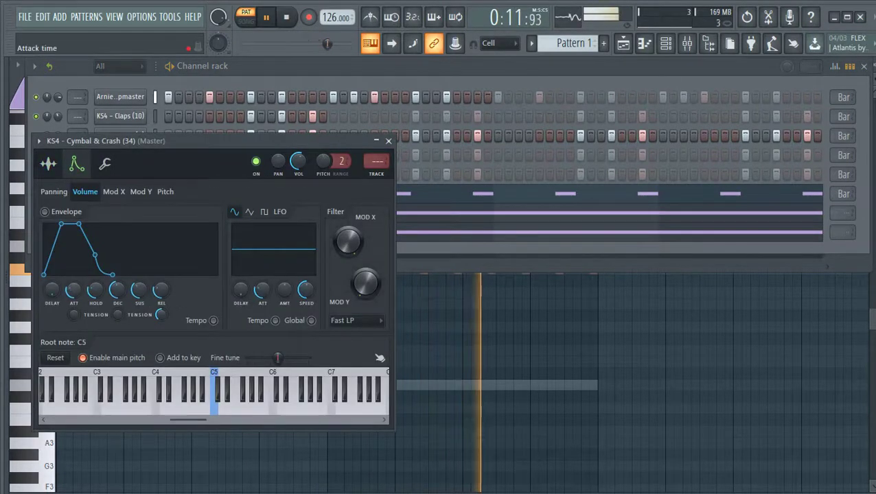
{"action": "left_click_drag", "start_coordinate": [73, 290], "coordinate": [73, 328]}
{"action": "left_click_drag", "start_coordinate": [161, 290], "coordinate": [161, 247]}
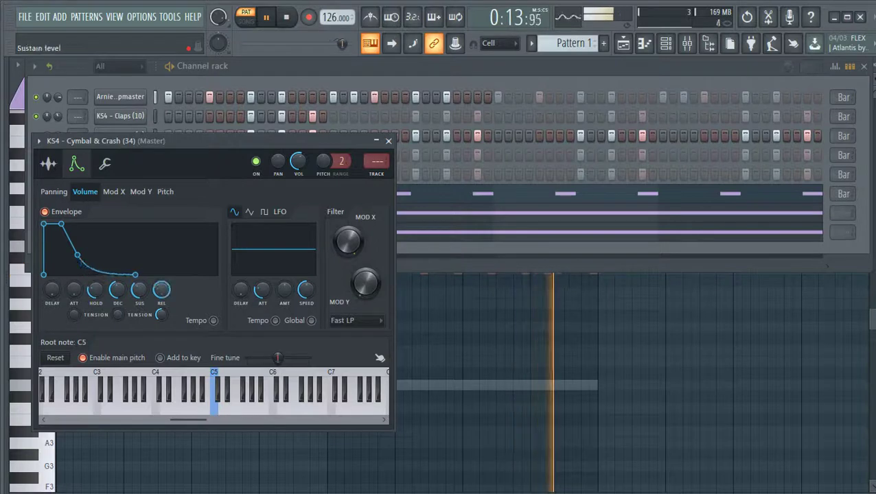
{"action": "left_click_drag", "start_coordinate": [117, 290], "coordinate": [95, 322]}
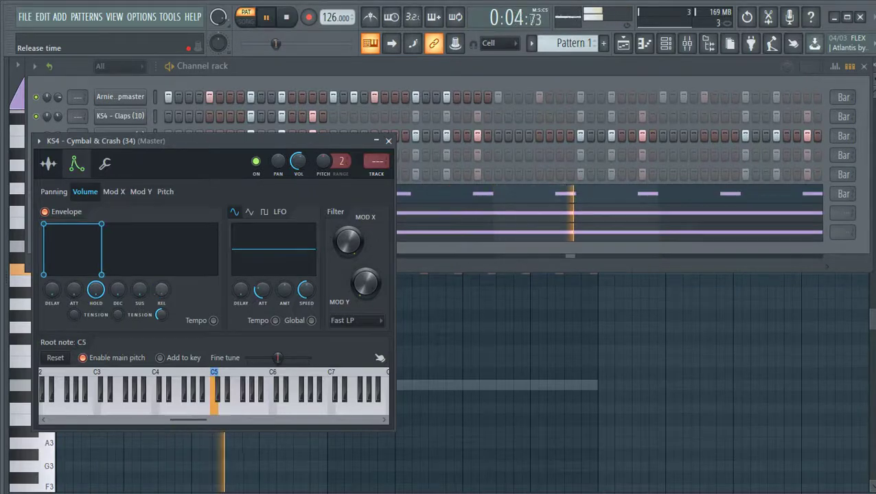
{"action": "left_click", "coordinate": [388, 140]}
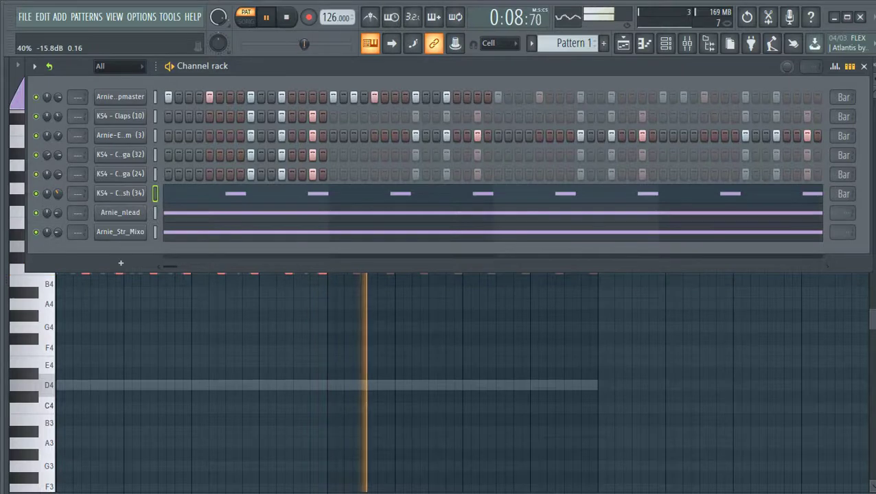
Raise the decay, sustain and release of the KS4 - Cymbal & Crash (34) volume envelope slightly.
{"action": "left_click", "coordinate": [120, 193]}
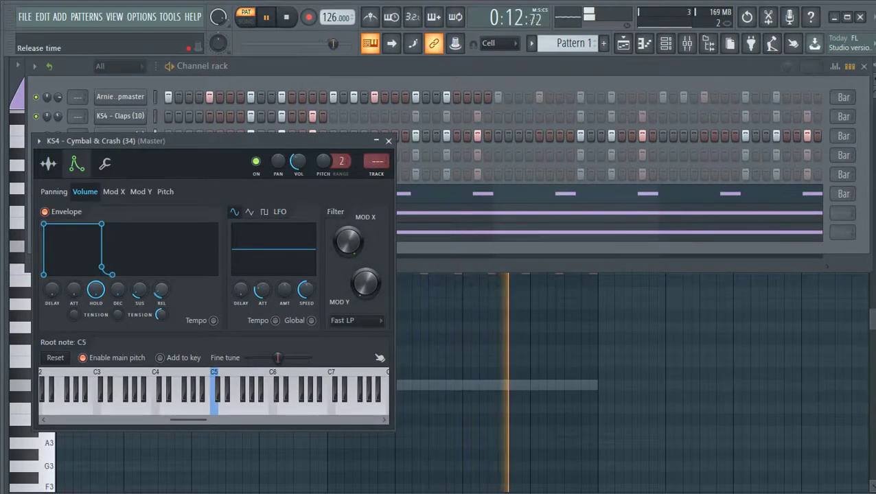
{"action": "left_click_drag", "start_coordinate": [117, 289], "coordinate": [117, 283]}
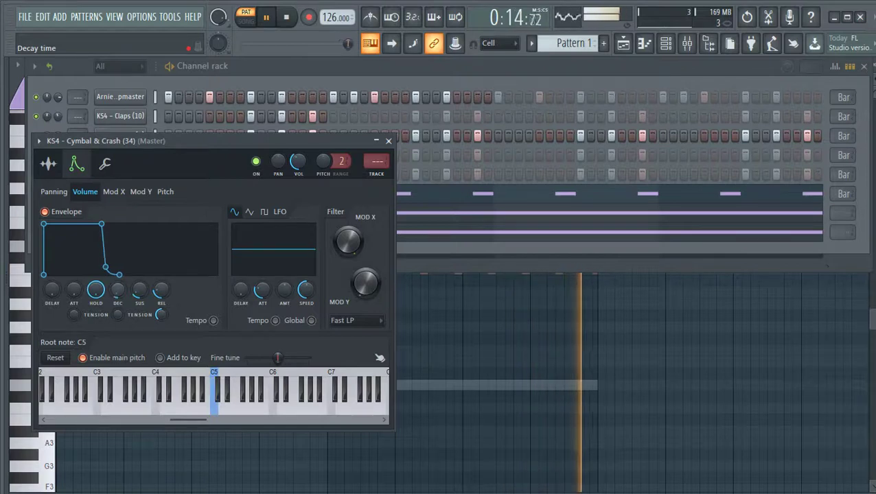
{"action": "left_click", "coordinate": [388, 141]}
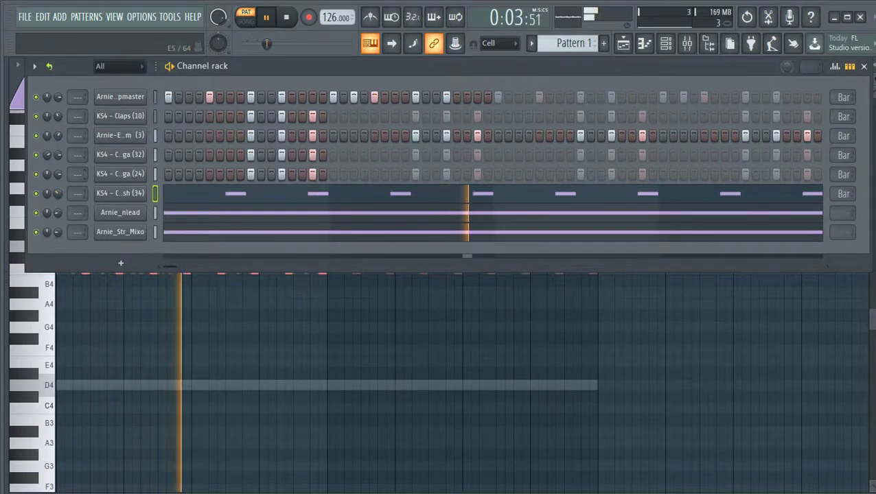
Open the Darbuka & Djembe folder of the KS4 Amapiano Sound Kit.
{"action": "key", "text": "alt+F8"}
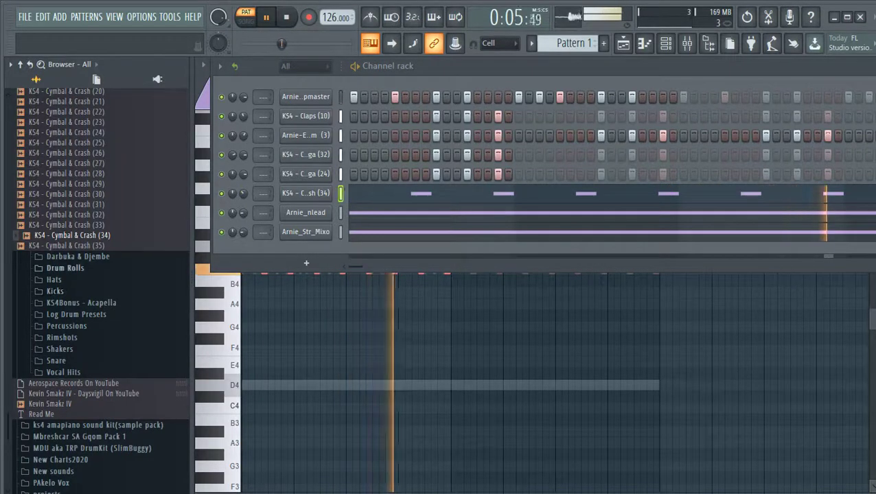
{"action": "left_click", "coordinate": [65, 269]}
{"action": "left_click", "coordinate": [65, 268]}
{"action": "left_click", "coordinate": [77, 257]}
{"action": "left_click", "coordinate": [62, 256]}
{"action": "left_click", "coordinate": [62, 266]}
Audition the KS4 djembe samples in sequence and add KS4 - Djembe Drum (18) as a channel below KS4 - Conga (24).
{"action": "key", "text": "Down"}
{"action": "key", "text": "Down"}
{"action": "key", "text": "Down"}
{"action": "key", "text": "Down"}
{"action": "key", "text": "Down"}
{"action": "key", "text": "Down"}
{"action": "key", "text": "Down"}
{"action": "key", "text": "Down"}
{"action": "key", "text": "Down"}
{"action": "key", "text": "Down"}
{"action": "key", "text": "Down"}
{"action": "key", "text": "Down"}
{"action": "key", "text": "Down"}
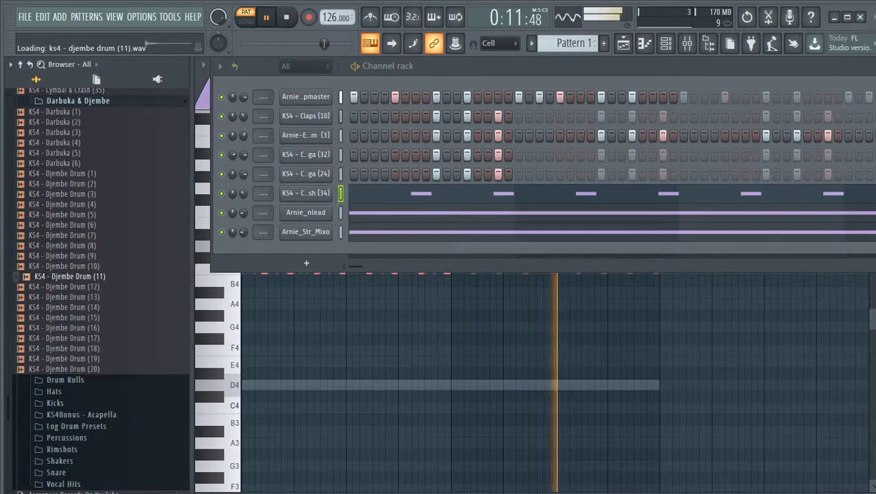
{"action": "key", "text": "Down"}
{"action": "key", "text": "Down"}
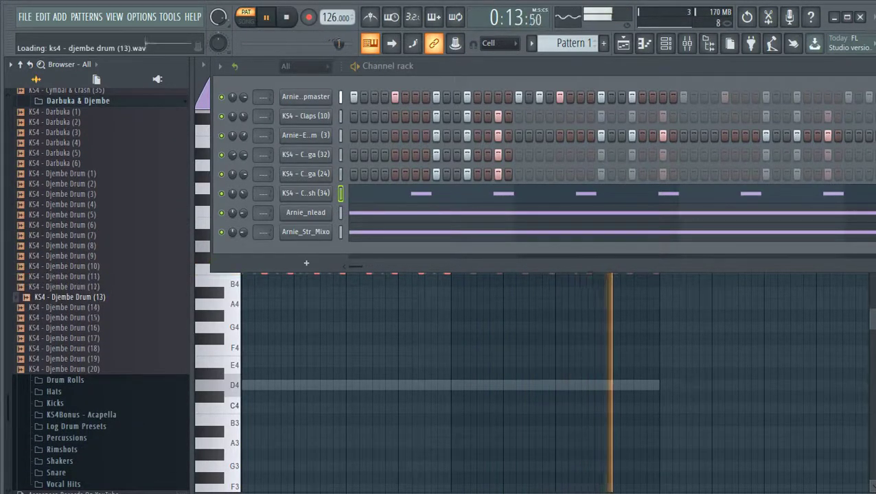
{"action": "key", "text": "Down"}
{"action": "key", "text": "Down"}
{"action": "key", "text": "Down"}
{"action": "key", "text": "Down"}
{"action": "key", "text": "Down"}
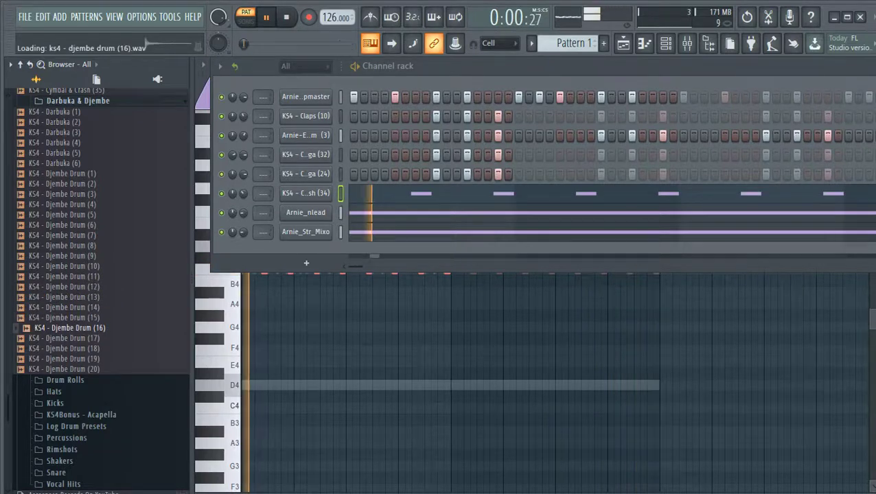
{"action": "key", "text": "Down"}
{"action": "key", "text": "Up"}
{"action": "left_click_drag", "start_coordinate": [70, 348], "coordinate": [110, 206]}
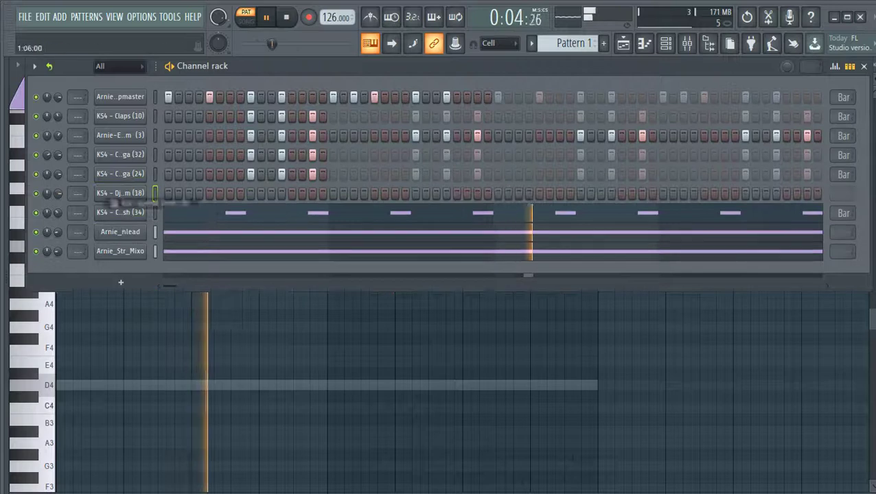
Try hits on steps 7, 8, 12 and 15 of the KS4 - Djembe Drum (18) channel.
{"action": "left_click", "coordinate": [230, 193]}
{"action": "left_click", "coordinate": [240, 194]}
{"action": "left_click", "coordinate": [281, 193]}
{"action": "left_click", "coordinate": [313, 193]}
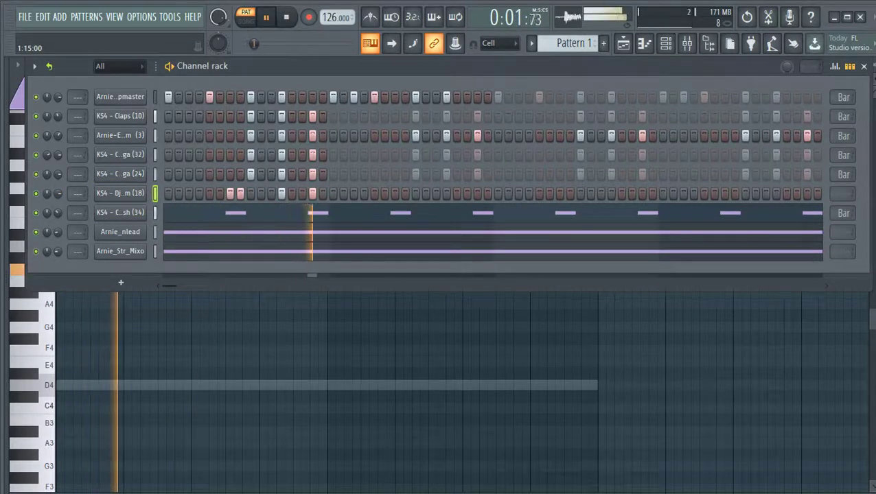
Clear all the hits from the KS4 - Djembe Drum (18) channel.
{"action": "right_click", "coordinate": [312, 194]}
{"action": "right_click", "coordinate": [281, 193]}
{"action": "right_click", "coordinate": [230, 194]}
{"action": "right_click", "coordinate": [240, 193]}
{"action": "mouse_move", "coordinate": [4, 206]}
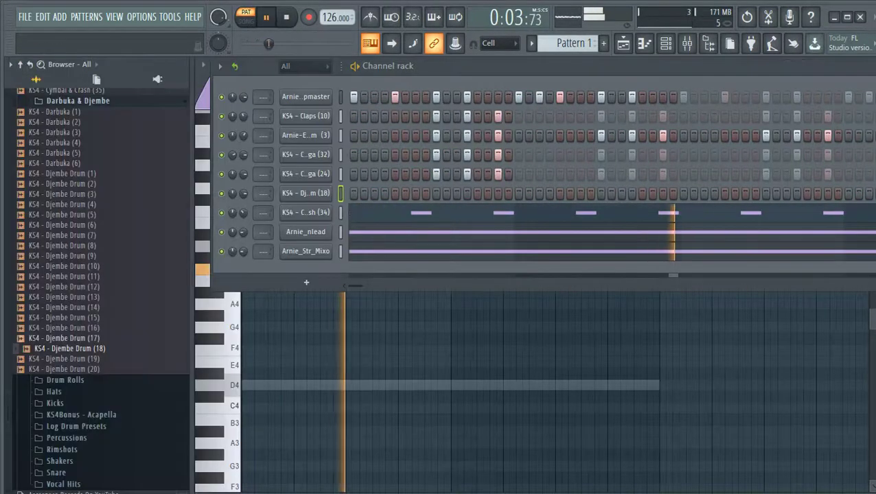
Open the Snare folder of the KS4 Amapiano Sound Kit and audition several of its first samples.
{"action": "scroll", "coordinate": [96, 274], "scroll_direction": "down", "scroll_amount": 3}
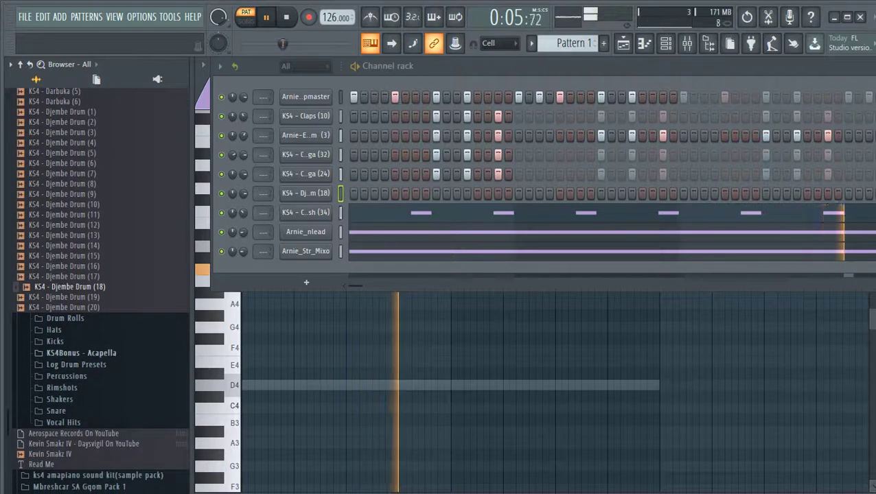
{"action": "left_click", "coordinate": [56, 410]}
{"action": "left_click", "coordinate": [55, 185]}
{"action": "left_click", "coordinate": [55, 168]}
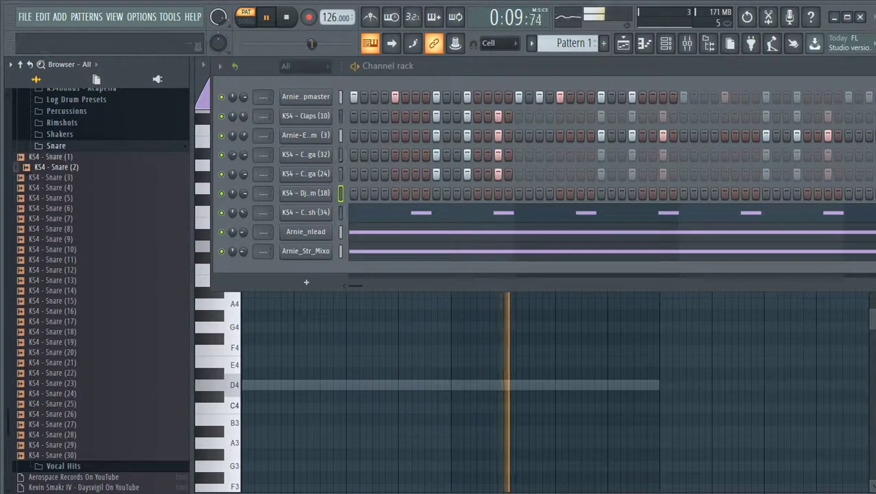
{"action": "left_click", "coordinate": [50, 157]}
{"action": "left_click", "coordinate": [53, 229]}
{"action": "left_click", "coordinate": [55, 261]}
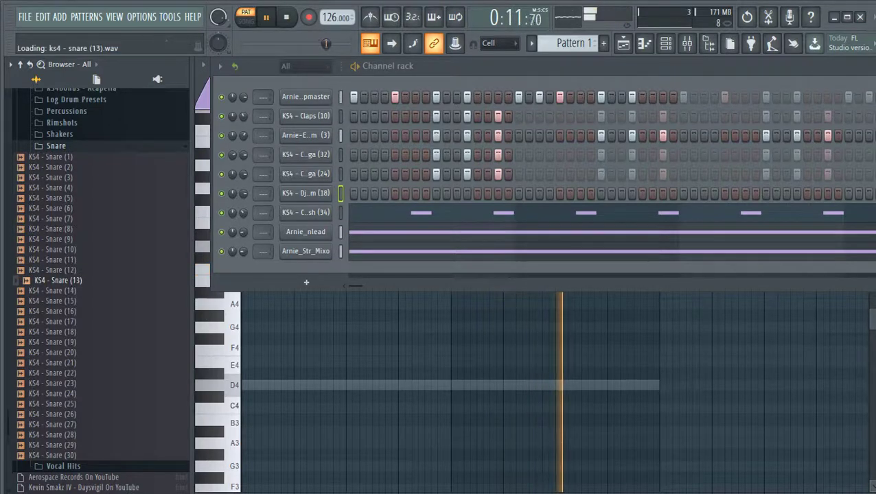
Audition the KS4 snare samples in sequence from Snare (14) to Snare (27).
{"action": "key", "text": "Down"}
{"action": "key", "text": "Down"}
{"action": "key", "text": "Down"}
{"action": "key", "text": "Down"}
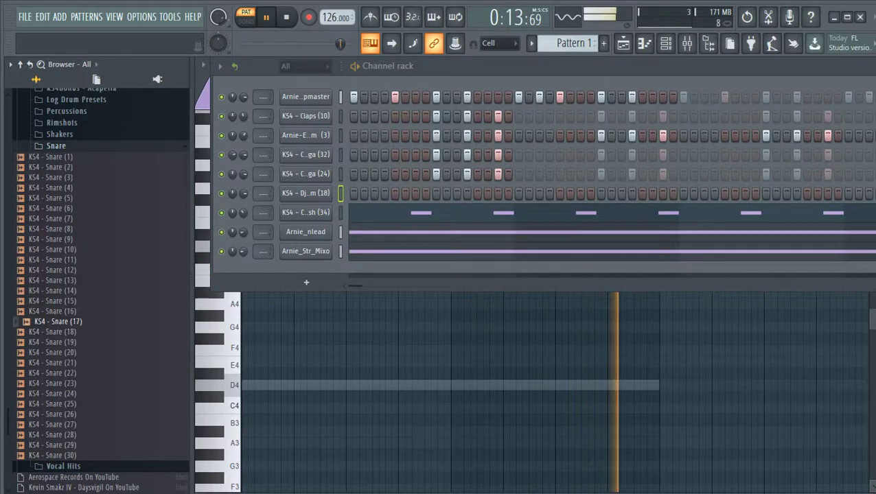
{"action": "key", "text": "Down"}
{"action": "key", "text": "Down"}
{"action": "key", "text": "Down"}
{"action": "key", "text": "Down"}
{"action": "key", "text": "Down"}
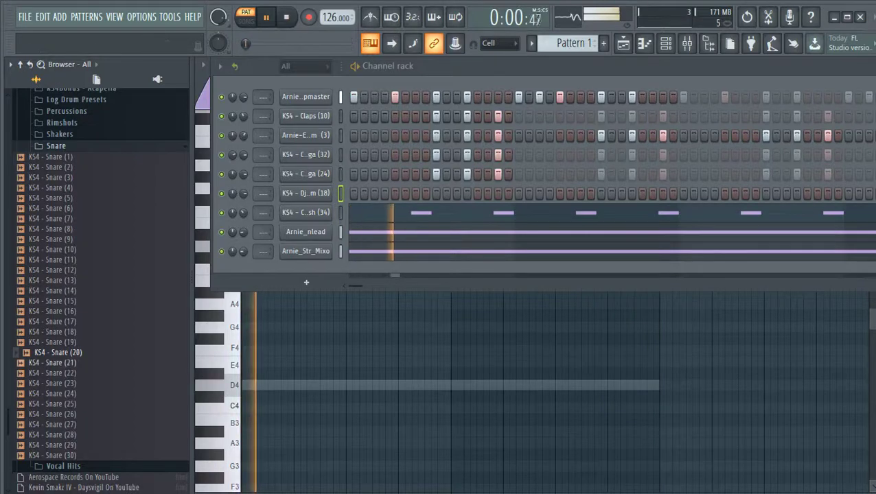
{"action": "key", "text": "Down"}
{"action": "key", "text": "Down"}
{"action": "key", "text": "Down"}
{"action": "key", "text": "Down"}
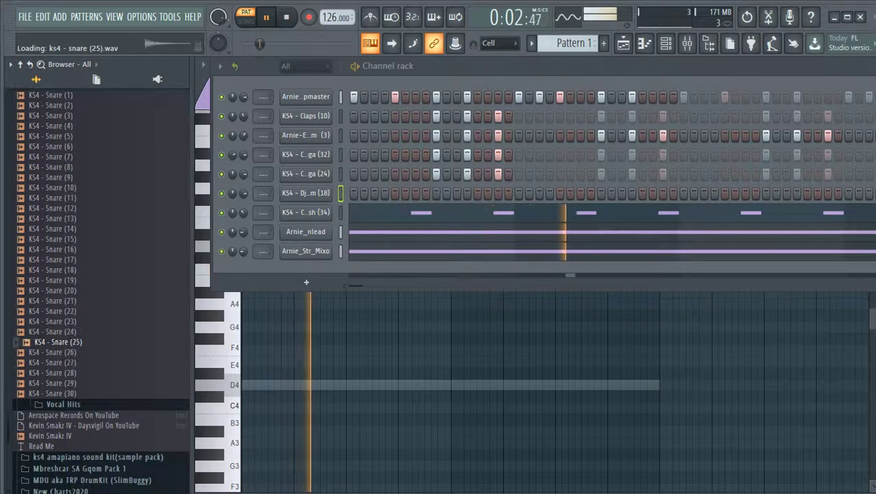
{"action": "key", "text": "Down"}
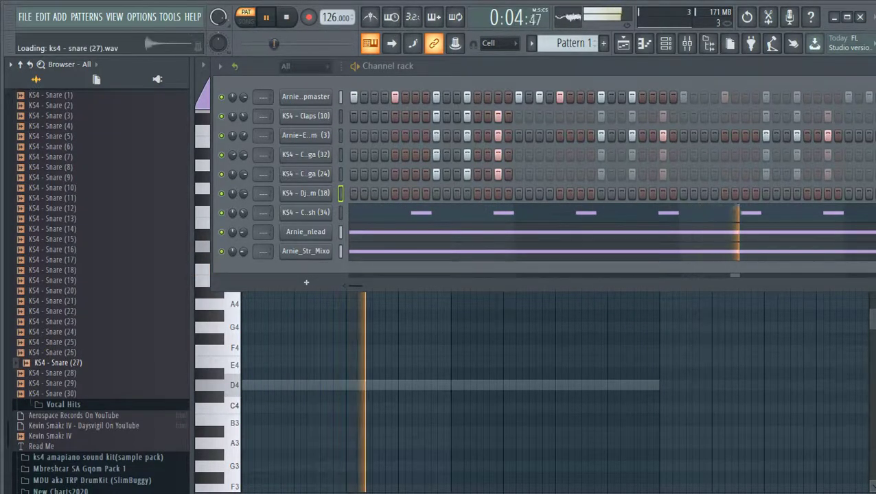
Replace the djembe channel's sample with KS4 - Snare (28) and loop its hits on steps 7, 9, 12 and 15 every bar.
{"action": "key", "text": "Down"}
{"action": "key", "text": "Up"}
{"action": "key", "text": "Down"}
{"action": "left_click_drag", "start_coordinate": [58, 374], "coordinate": [121, 193]}
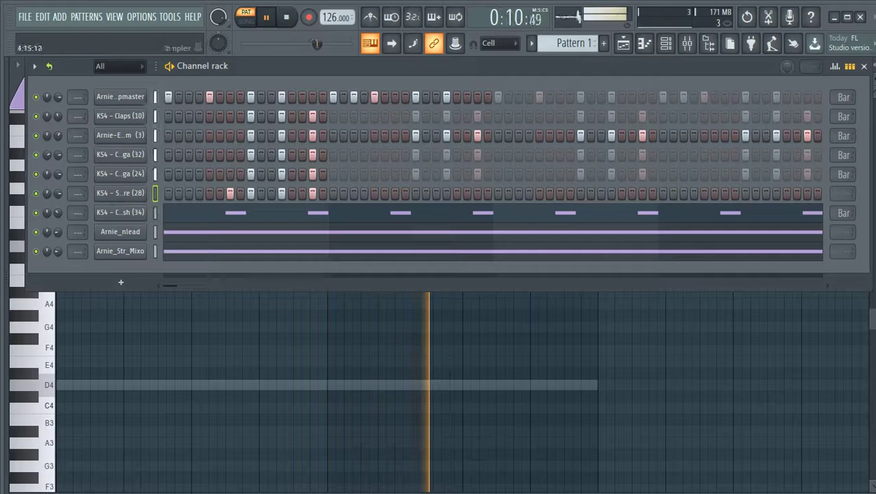
{"action": "left_click", "coordinate": [843, 193]}
{"action": "left_click", "coordinate": [770, 254]}
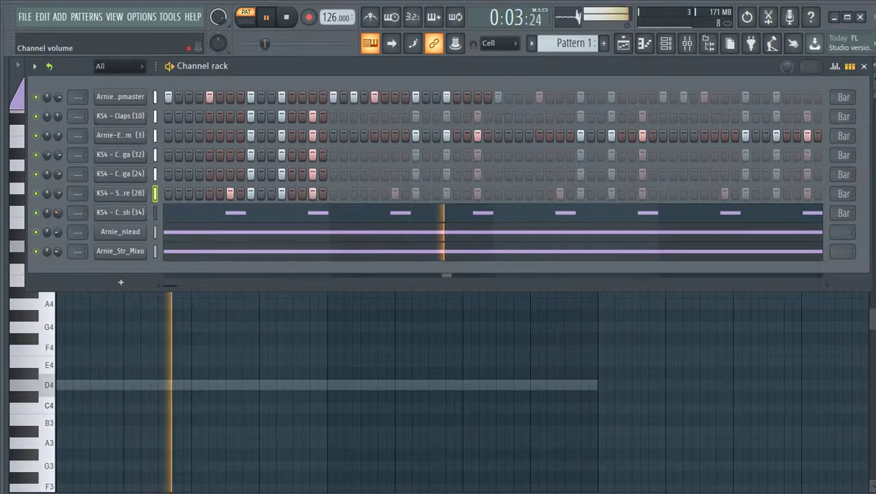
Open the Vocal Hits folder of the KS4 kit and audition its samples up to Vox Hit (12).
{"action": "key", "text": "alt+F8"}
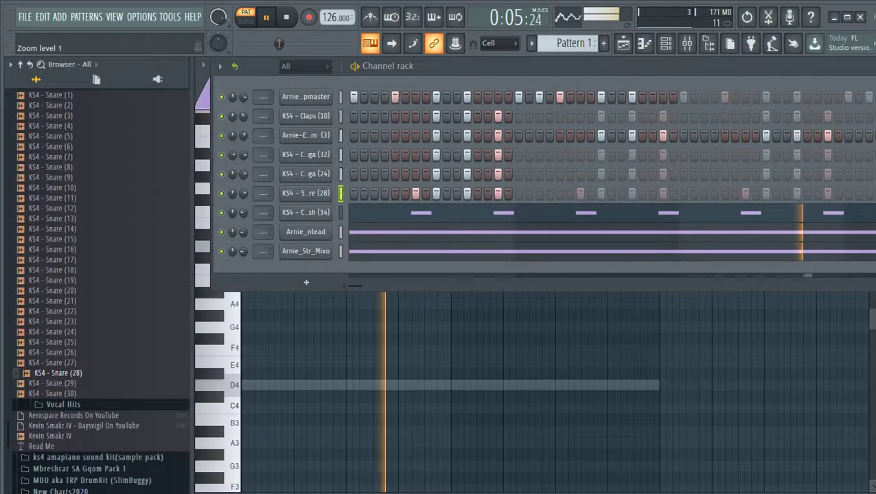
{"action": "left_click", "coordinate": [63, 342]}
{"action": "left_click", "coordinate": [54, 240]}
{"action": "left_click", "coordinate": [56, 219]}
{"action": "left_click", "coordinate": [58, 199]}
{"action": "left_click", "coordinate": [55, 168]}
{"action": "left_click", "coordinate": [56, 178]}
{"action": "left_click", "coordinate": [55, 230]}
{"action": "scroll", "coordinate": [55, 230], "scroll_direction": "down", "scroll_amount": 2}
{"action": "left_click", "coordinate": [56, 220]}
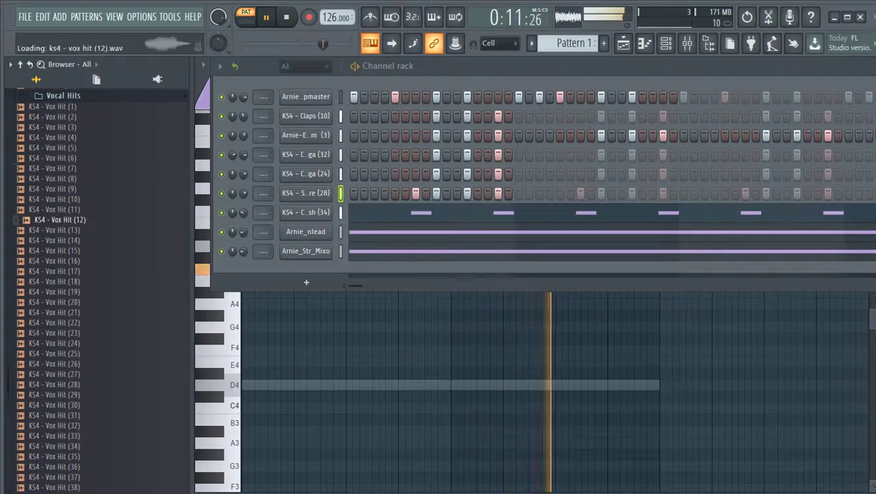
Audition further KS4 vocal hits, including Vox Hit (25) and Vox Hit (38).
{"action": "scroll", "coordinate": [57, 223], "scroll_direction": "down", "scroll_amount": 2}
{"action": "left_click", "coordinate": [59, 261]}
{"action": "left_click", "coordinate": [59, 292]}
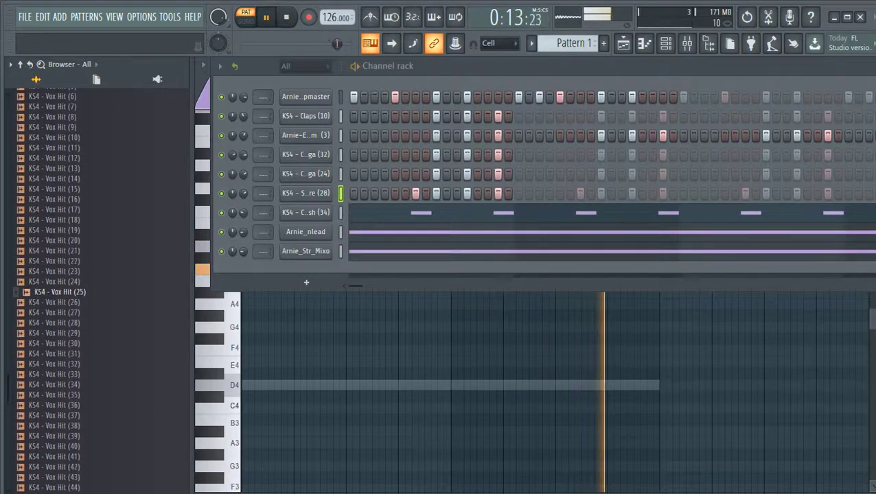
{"action": "scroll", "coordinate": [59, 295], "scroll_direction": "down", "scroll_amount": 2}
{"action": "left_click", "coordinate": [60, 302]}
{"action": "scroll", "coordinate": [57, 240], "scroll_direction": "down", "scroll_amount": 4}
{"action": "left_click", "coordinate": [57, 241]}
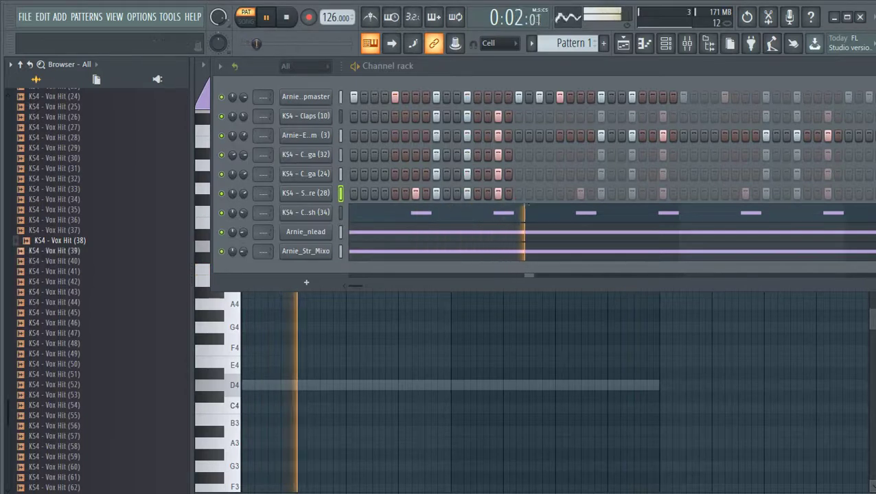
Add KS4 - Vox Hit (39) as a channel below the snare, with reduced volume and its silence trimmed.
{"action": "left_click", "coordinate": [60, 251]}
{"action": "left_click_drag", "start_coordinate": [60, 250], "coordinate": [115, 228]}
{"action": "left_click_drag", "start_coordinate": [59, 212], "coordinate": [59, 237]}
{"action": "left_click", "coordinate": [120, 213]}
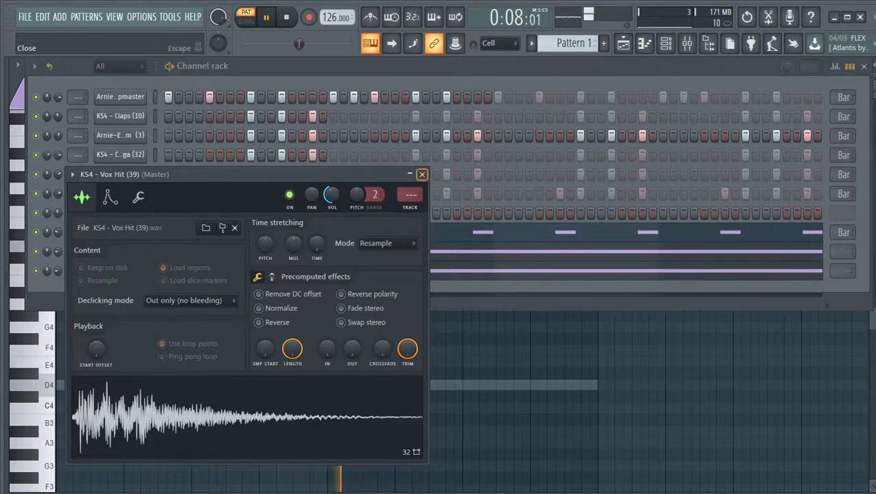
{"action": "left_click", "coordinate": [422, 175]}
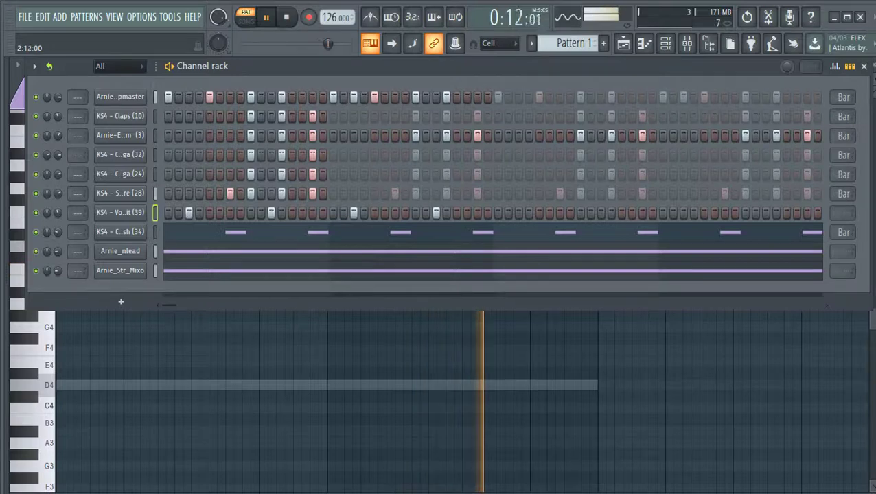
Repeat the hits in the second bar, with the snare on steps 23, 25, 28 and 31 and the claps on 25, 28 and 31.
{"action": "left_click", "coordinate": [395, 193]}
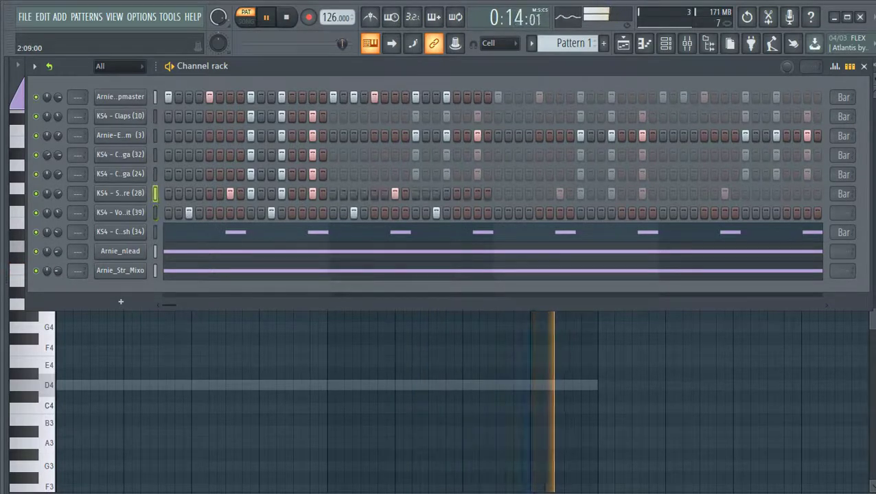
{"action": "left_click", "coordinate": [426, 117]}
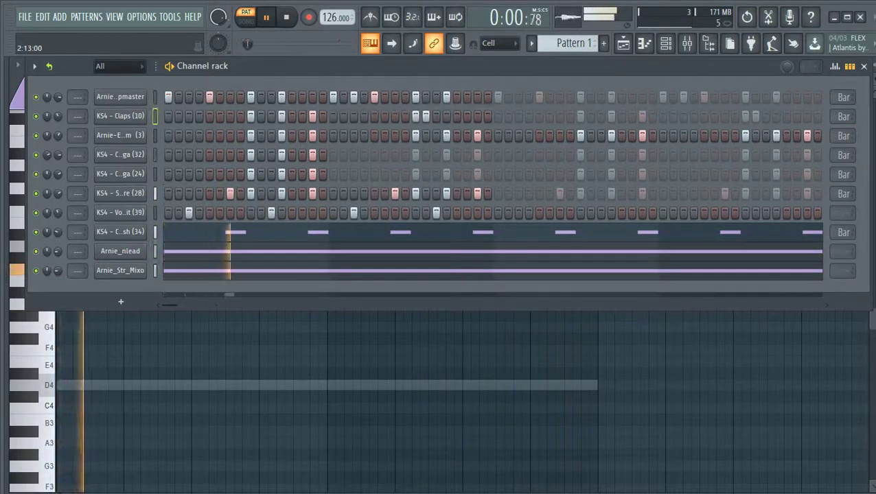
{"action": "right_click", "coordinate": [426, 116]}
Repeat the hits of both conga channels in the second bar on steps 25, 28 and 31.
{"action": "left_click", "coordinate": [487, 155]}
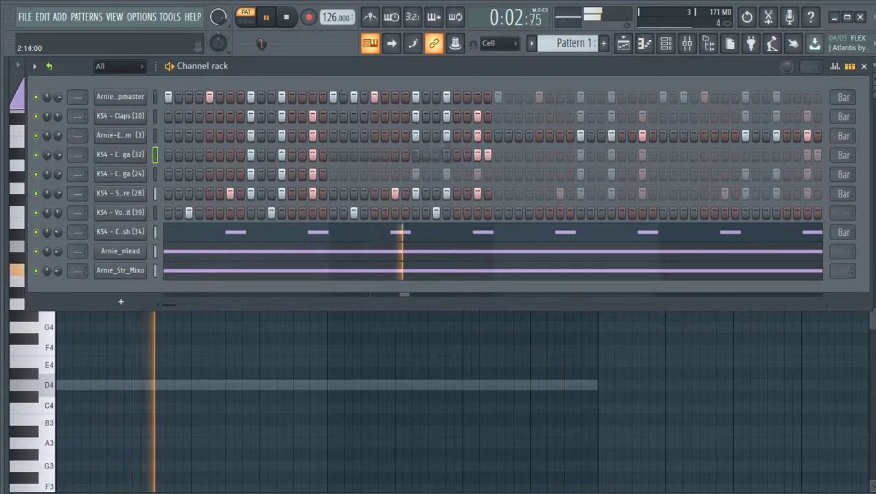
{"action": "right_click", "coordinate": [487, 156]}
{"action": "left_click", "coordinate": [425, 156]}
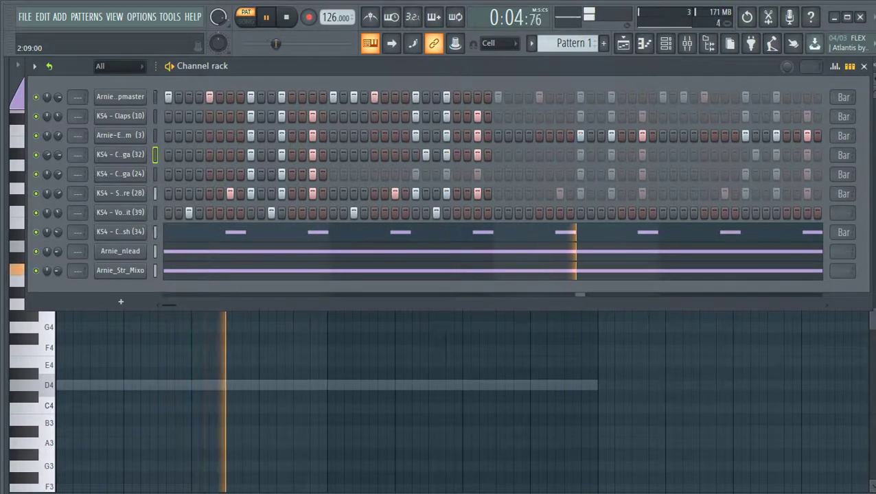
{"action": "left_click", "coordinate": [415, 155]}
{"action": "right_click", "coordinate": [425, 155]}
{"action": "left_click", "coordinate": [416, 174]}
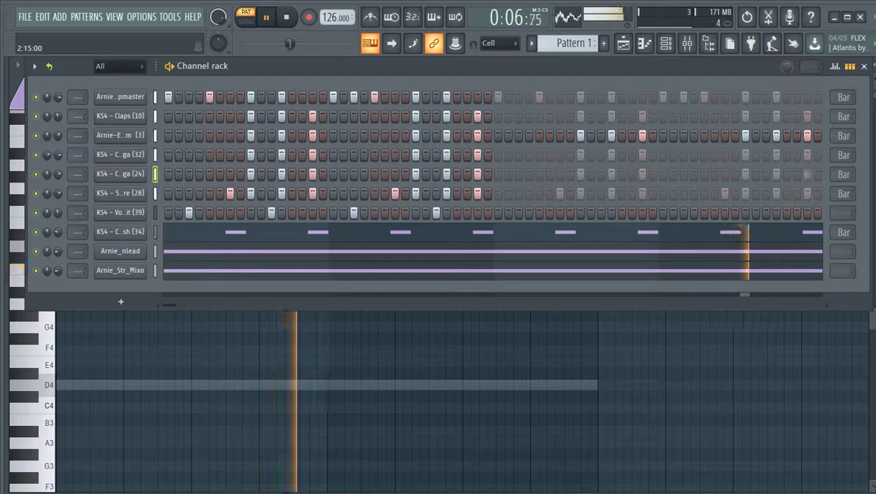
Remove the Arnie tom channel's hits on steps 41, 44, 47, 57, 60 and 63.
{"action": "right_click", "coordinate": [580, 136]}
{"action": "right_click", "coordinate": [611, 136]}
{"action": "right_click", "coordinate": [642, 136]}
{"action": "right_click", "coordinate": [744, 136]}
{"action": "right_click", "coordinate": [776, 136]}
{"action": "right_click", "coordinate": [806, 136]}
Loop the KS4 - Vox Hit (39) channel at the next bar.
{"action": "left_click", "coordinate": [843, 213]}
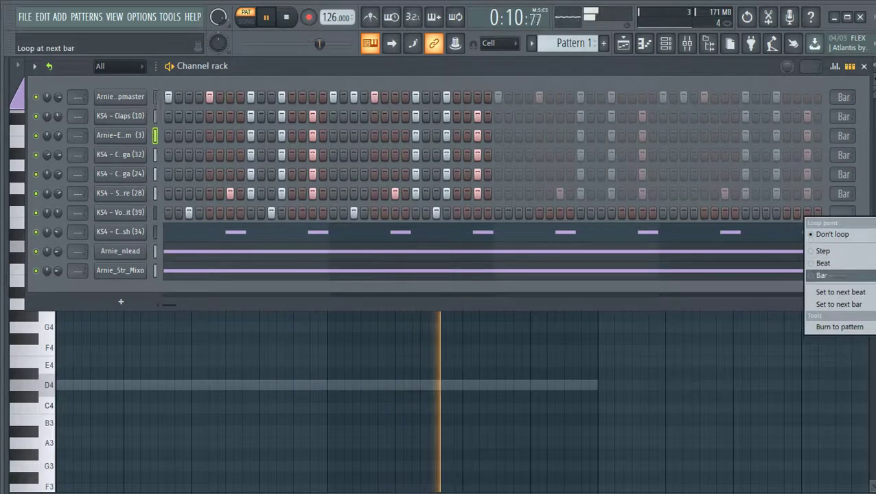
{"action": "left_click", "coordinate": [818, 276]}
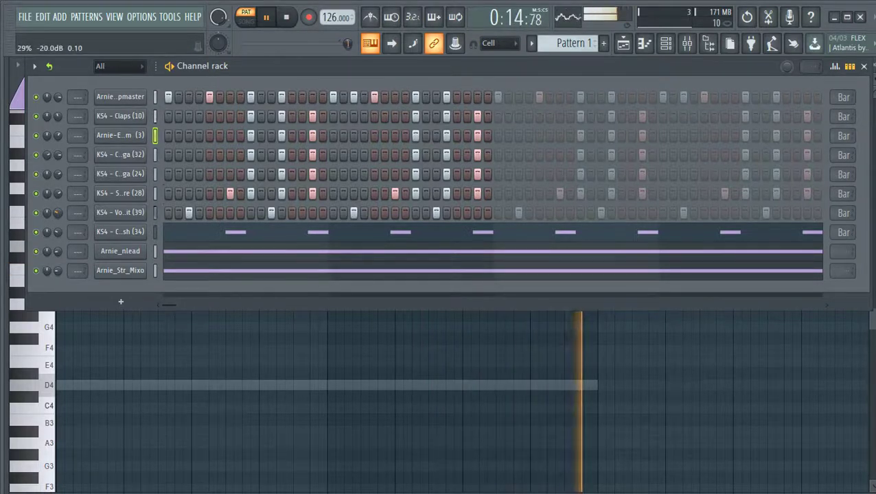
Audition the KS4 vocal hits backwards from Vox Hit (54) to Vox Hit (48).
{"action": "mouse_move", "coordinate": [8, 288]}
{"action": "left_click", "coordinate": [59, 405]}
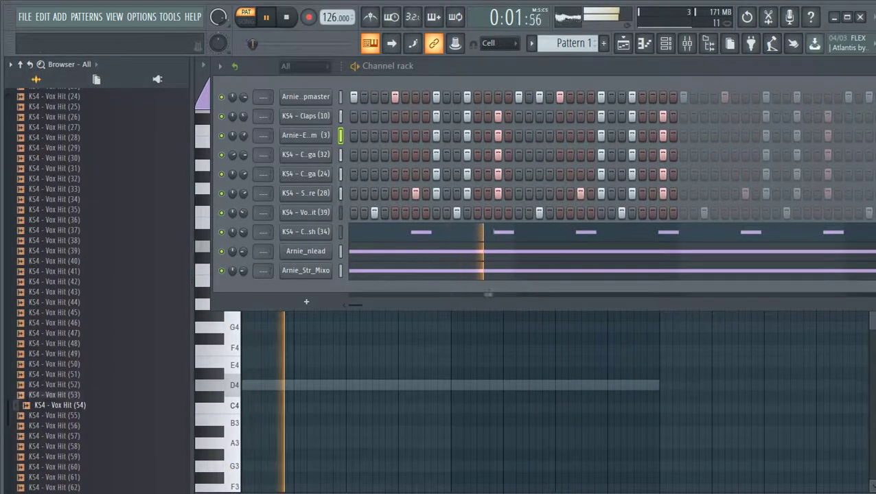
{"action": "key", "text": "Up"}
{"action": "key", "text": "Up"}
{"action": "key", "text": "Up"}
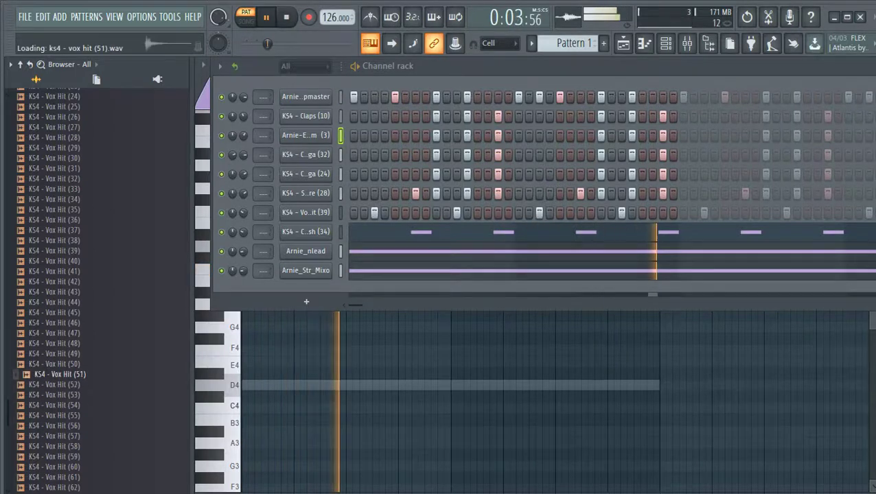
{"action": "key", "text": "Up"}
{"action": "key", "text": "Up"}
{"action": "key", "text": "Up"}
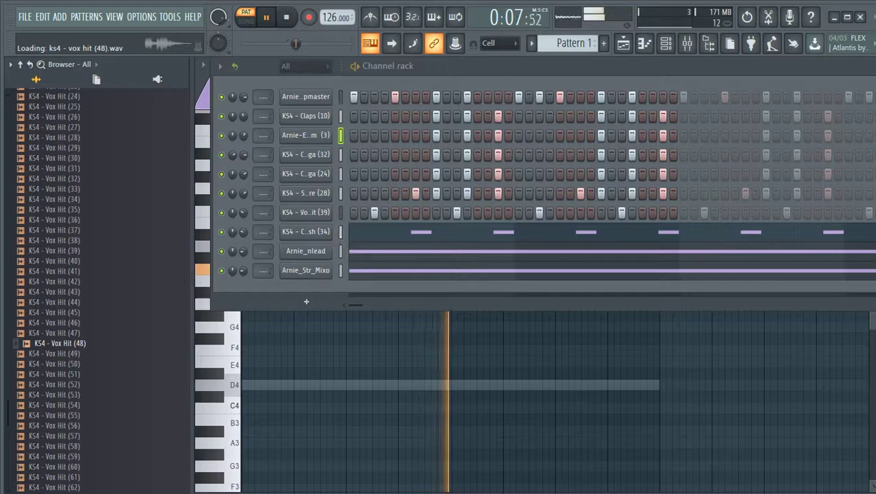
Audition the vocal hits onward from Vox Hit (49) and add KS4 - Vox Hit (60) as a channel below Vox Hit (39).
{"action": "key", "text": "Down"}
{"action": "key", "text": "Down"}
{"action": "key", "text": "Down"}
{"action": "key", "text": "Down"}
{"action": "key", "text": "Down"}
{"action": "key", "text": "Down"}
{"action": "key", "text": "Down"}
{"action": "key", "text": "Down"}
{"action": "key", "text": "Down"}
{"action": "key", "text": "Down"}
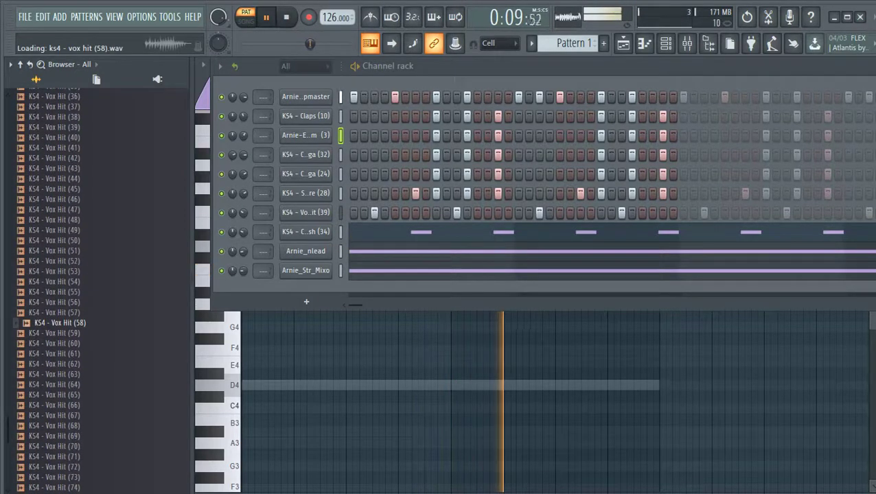
{"action": "key", "text": "Down"}
{"action": "left_click", "coordinate": [55, 343]}
{"action": "left_click_drag", "start_coordinate": [55, 343], "coordinate": [113, 249]}
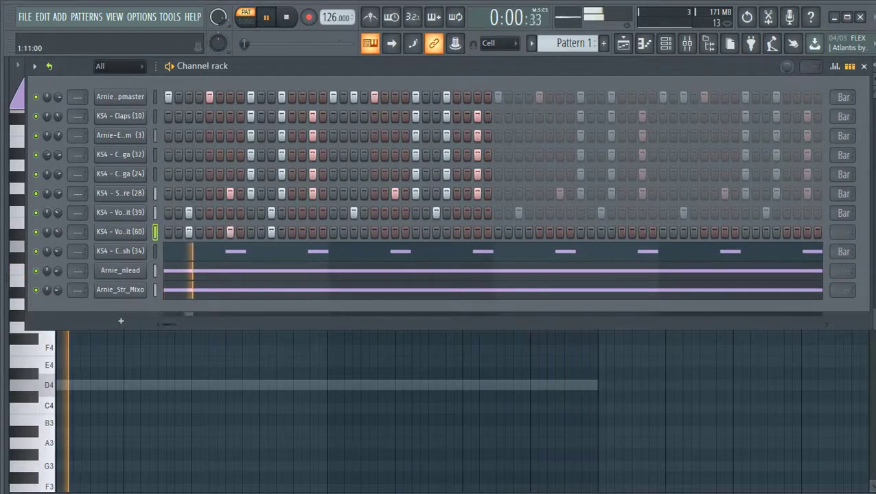
Fill in the KS4 - Vox Hit (60) channel with hits on steps 15, 19, 23, 27 and 31.
{"action": "left_click", "coordinate": [436, 232]}
{"action": "left_click", "coordinate": [477, 232]}
Loop the KS4 - Vox Hit (60) channel at the bar and lower its volume.
{"action": "left_click", "coordinate": [841, 233]}
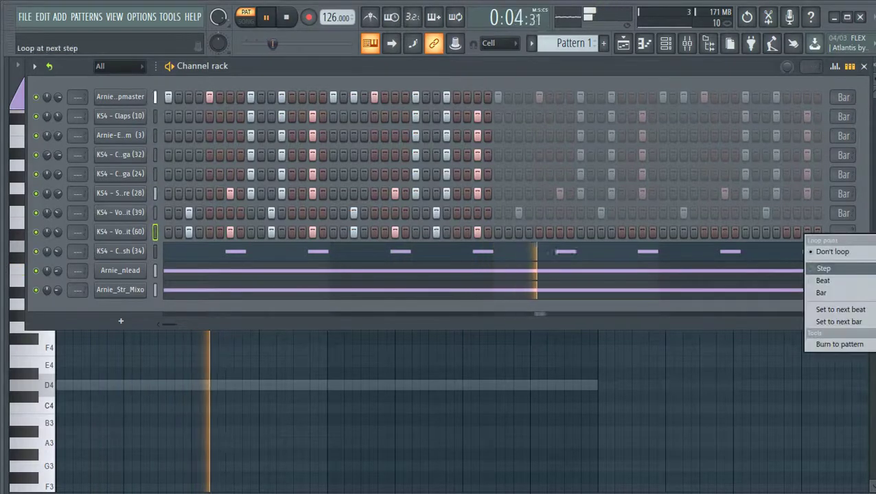
{"action": "left_click", "coordinate": [823, 268]}
{"action": "mouse_move", "coordinate": [58, 231]}
{"action": "left_mouse_down"}
{"action": "mouse_move", "coordinate": [57, 244]}
{"action": "mouse_move", "coordinate": [61, 237]}
{"action": "left_mouse_up"}
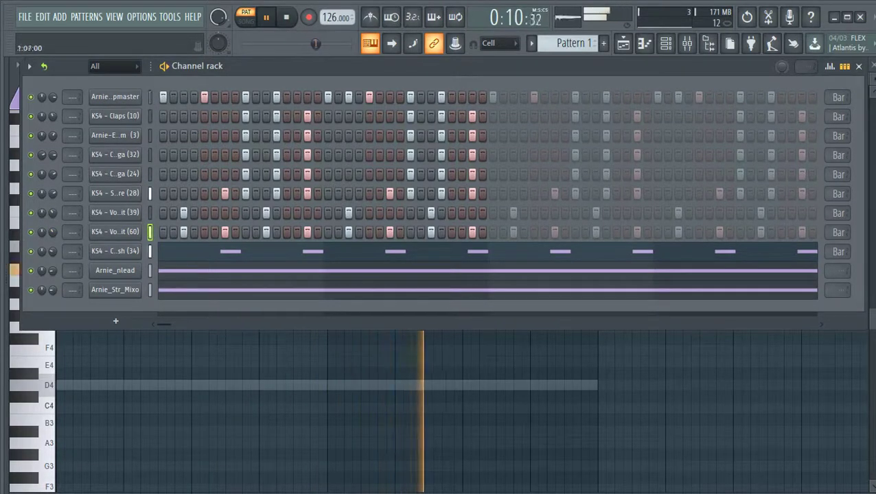
Audition the last KS4 vocal hits and add KS4 - Vox Hit (76) as a channel below Vox Hit (60).
{"action": "key", "text": "alt+F8"}
{"action": "scroll", "coordinate": [96, 282], "scroll_direction": "up", "scroll_amount": 6}
{"action": "scroll", "coordinate": [96, 281], "scroll_direction": "down", "scroll_amount": 7}
{"action": "scroll", "coordinate": [60, 188], "scroll_direction": "down", "scroll_amount": 5}
{"action": "left_click", "coordinate": [60, 189]}
{"action": "key", "text": "Down"}
{"action": "key", "text": "Down"}
{"action": "key", "text": "Down"}
{"action": "key", "text": "Up"}
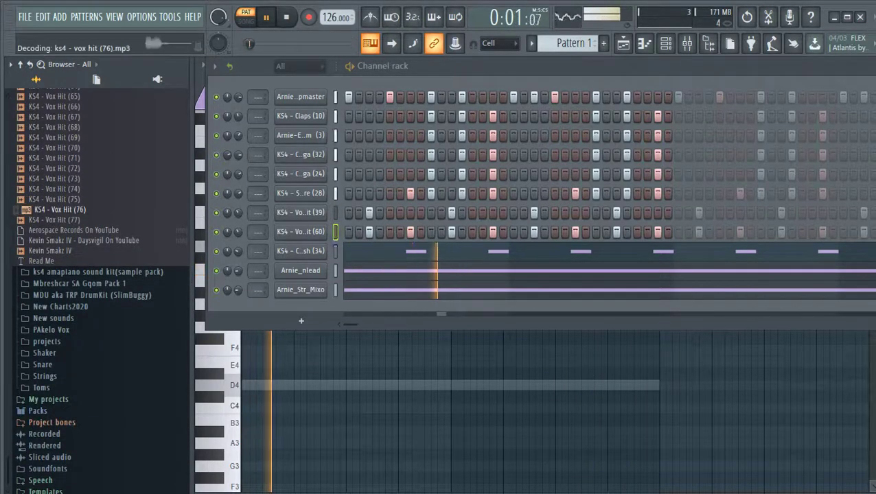
{"action": "left_click_drag", "start_coordinate": [58, 209], "coordinate": [103, 268]}
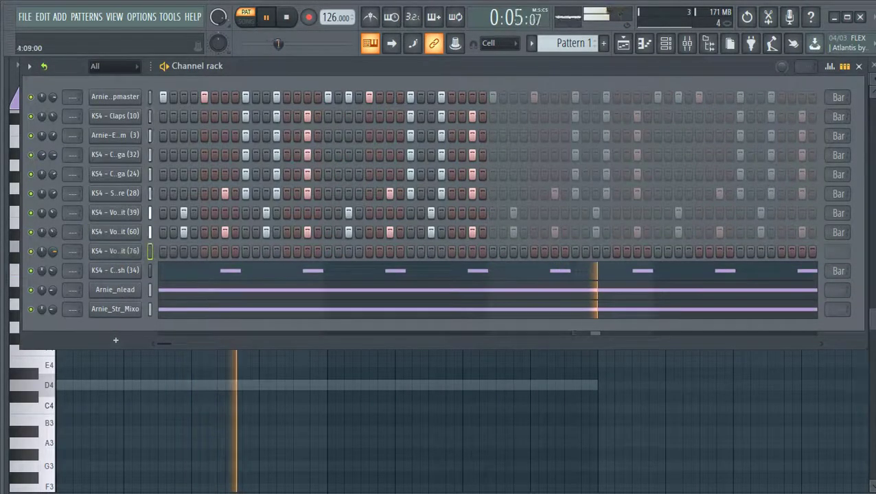
Place a single C5 note in the second half of bar 8 in the KS4 - Vox Hit (76) piano roll.
{"action": "left_click", "coordinate": [844, 67]}
{"action": "left_click", "coordinate": [576, 251]}
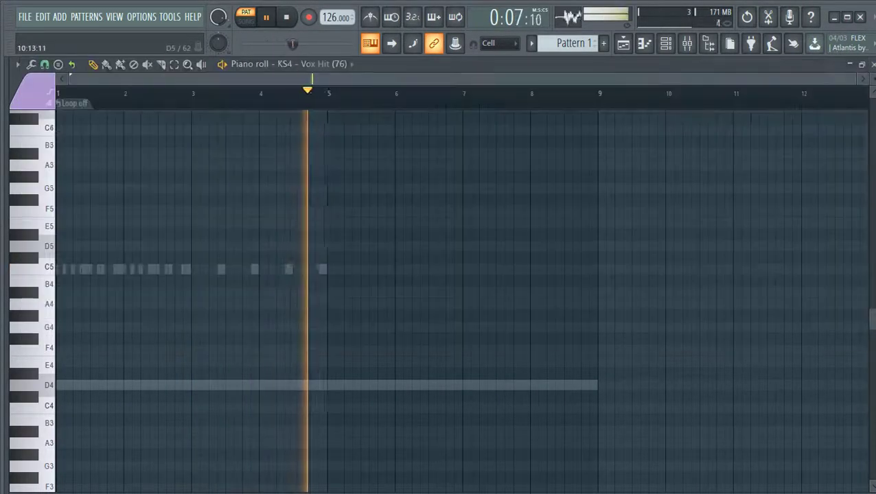
{"action": "left_click", "coordinate": [593, 269]}
{"action": "left_click_drag", "start_coordinate": [596, 269], "coordinate": [572, 270]}
{"action": "left_click", "coordinate": [665, 43]}
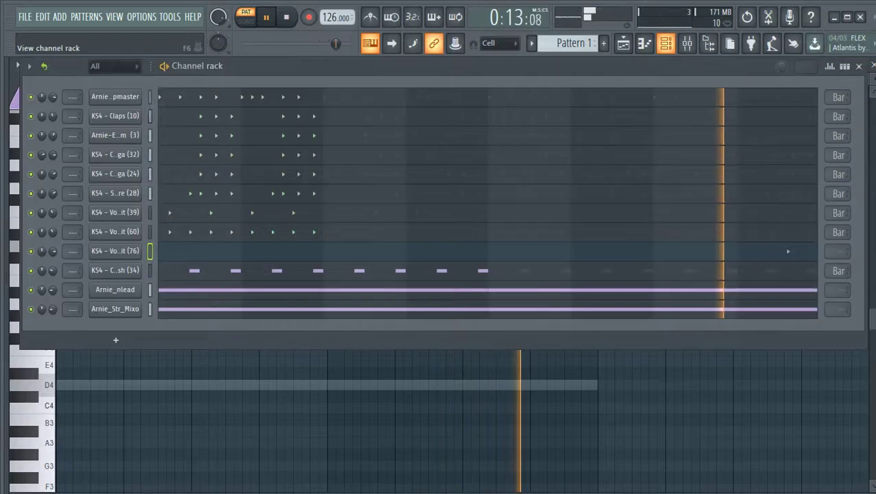
Raise the silence trimming threshold of the KS4 - Vox Hit (76) sample in its channel settings.
{"action": "left_click", "coordinate": [116, 251]}
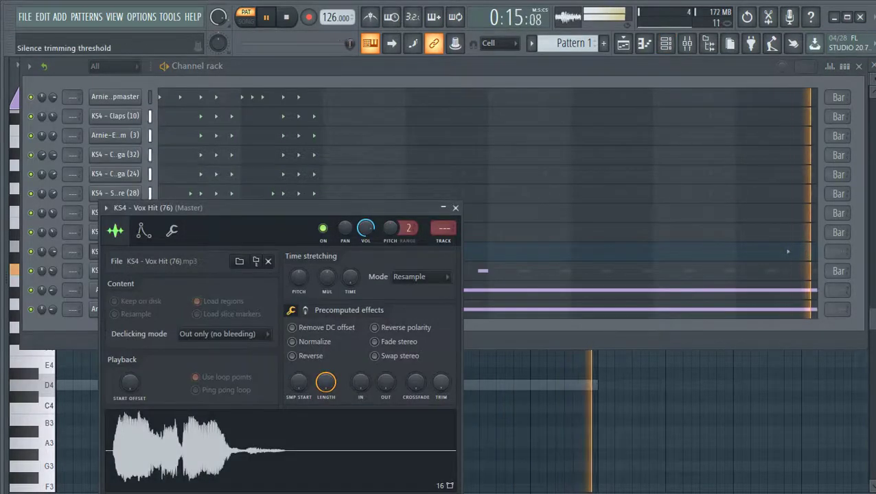
{"action": "left_click_drag", "start_coordinate": [440, 382], "coordinate": [427, 355]}
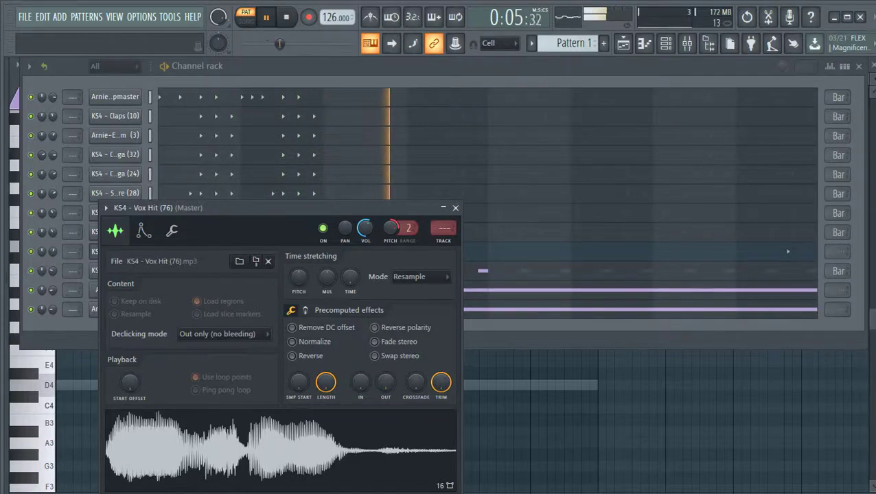
Close the KS4 - Vox Hit (76) channel settings and audition neighbouring KS4 vocal hits again, back to Vox Hit (70).
{"action": "left_click", "coordinate": [455, 207]}
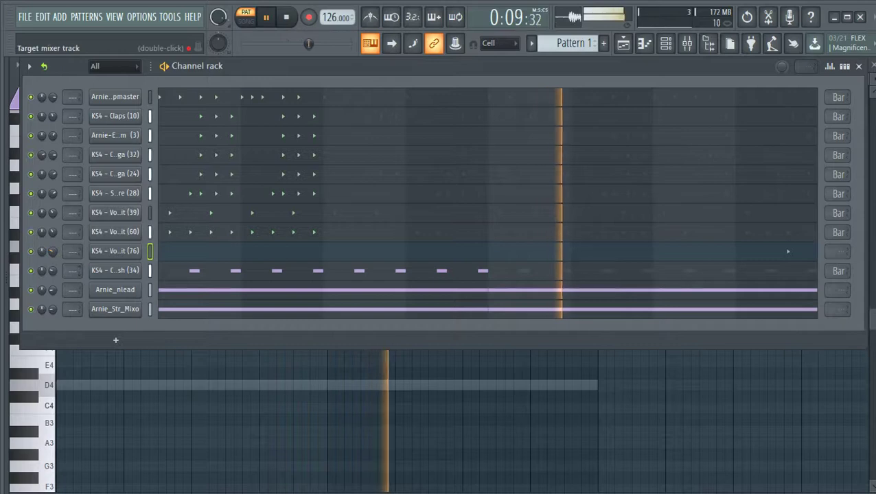
{"action": "mouse_move", "coordinate": [4, 252]}
{"action": "left_click", "coordinate": [56, 251]}
{"action": "left_click", "coordinate": [54, 199]}
{"action": "left_click", "coordinate": [55, 210]}
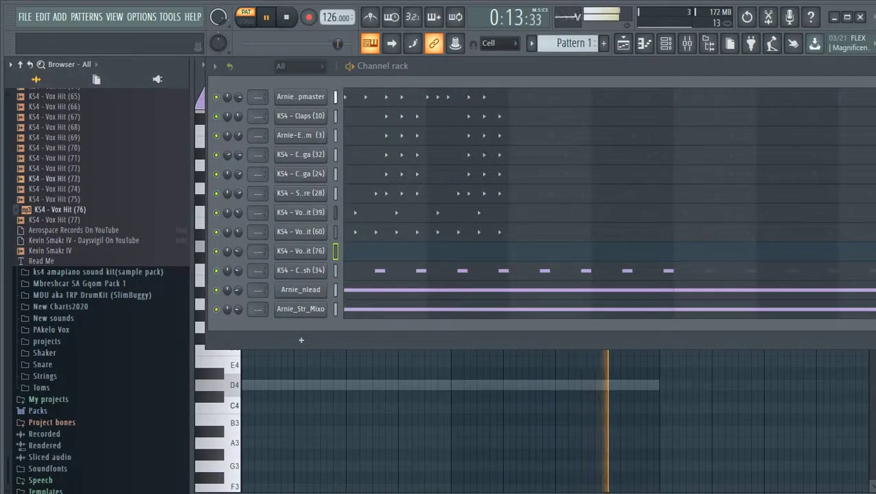
{"action": "left_click", "coordinate": [54, 168]}
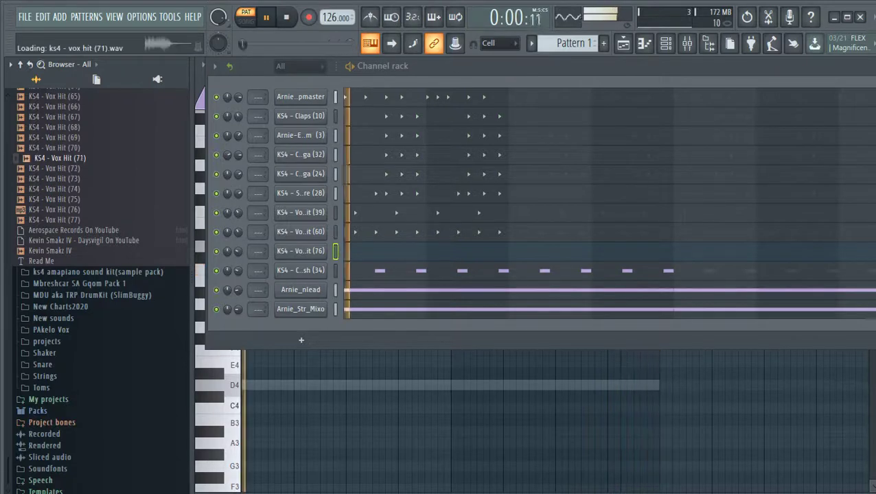
{"action": "left_click", "coordinate": [55, 147]}
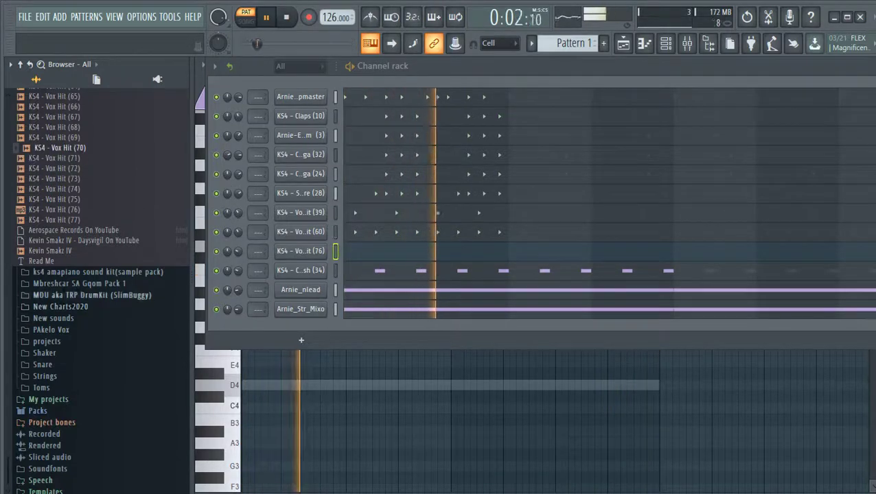
Check the ks4 amapiano sound kit(sample pack) and Mbreshcar SA Gqom Pack 1 folders, and open the DrumKit folder of MDU aka TRP DrumKit (SlimBuggy).
{"action": "left_click", "coordinate": [98, 272]}
{"action": "left_click", "coordinate": [98, 273]}
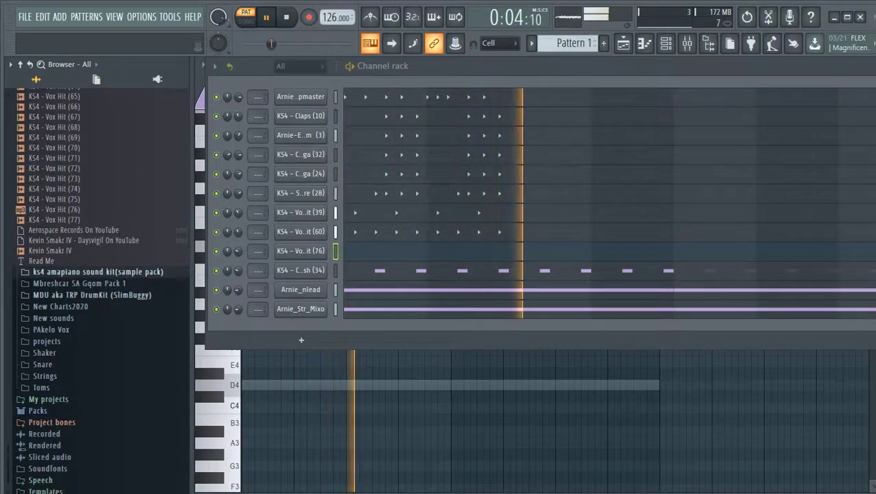
{"action": "left_click", "coordinate": [79, 283]}
{"action": "left_click", "coordinate": [79, 284]}
{"action": "left_click", "coordinate": [92, 295]}
{"action": "left_click", "coordinate": [52, 307]}
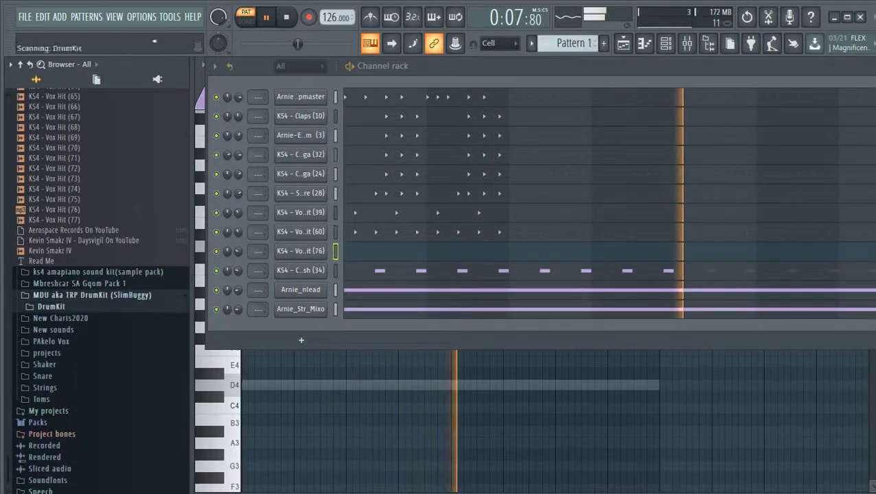
Audition the first MDU DrumKit (SlimBuggy) samples and add MDU DrumKit (SlimBuggy) (13) as a channel above KS4 - Vox Hit (60).
{"action": "key", "text": "Down"}
{"action": "key", "text": "Down"}
{"action": "key", "text": "Down"}
{"action": "key", "text": "Down"}
{"action": "key", "text": "Down"}
{"action": "key", "text": "Down"}
{"action": "key", "text": "Down"}
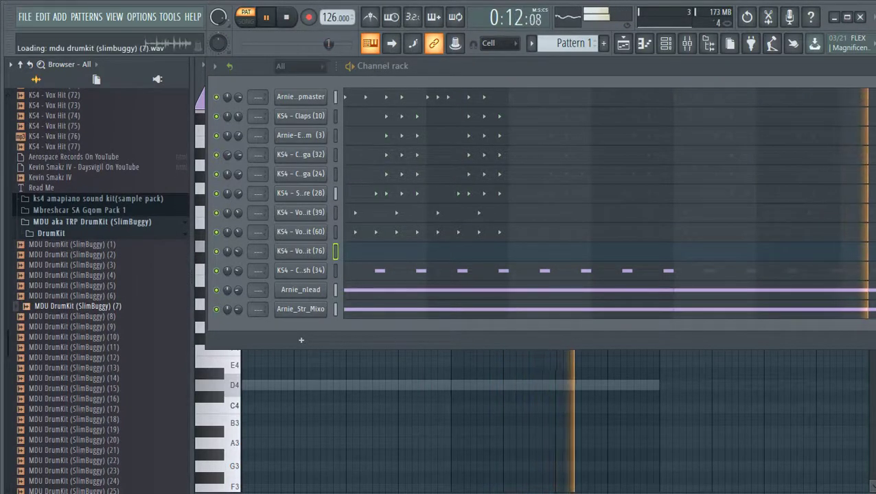
{"action": "key", "text": "Down"}
{"action": "key", "text": "Down"}
{"action": "key", "text": "Down"}
{"action": "key", "text": "Down"}
{"action": "key", "text": "Down"}
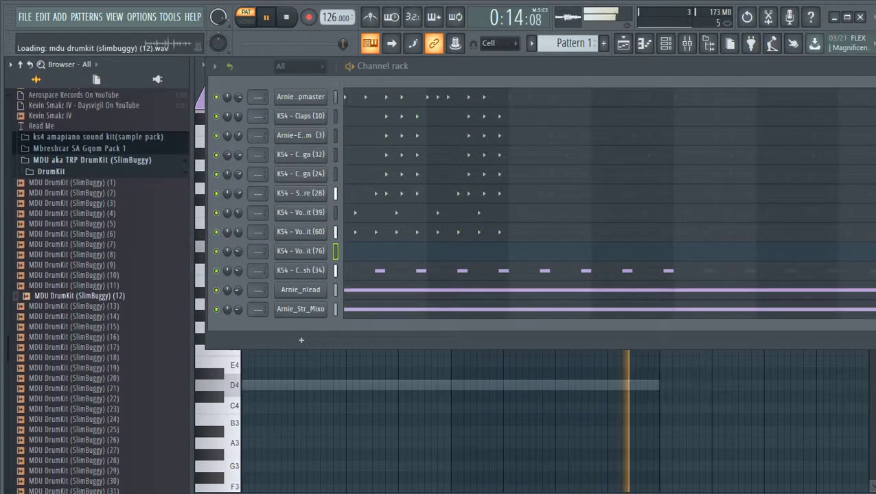
{"action": "key", "text": "Down"}
{"action": "key", "text": "Down"}
{"action": "key", "text": "Up"}
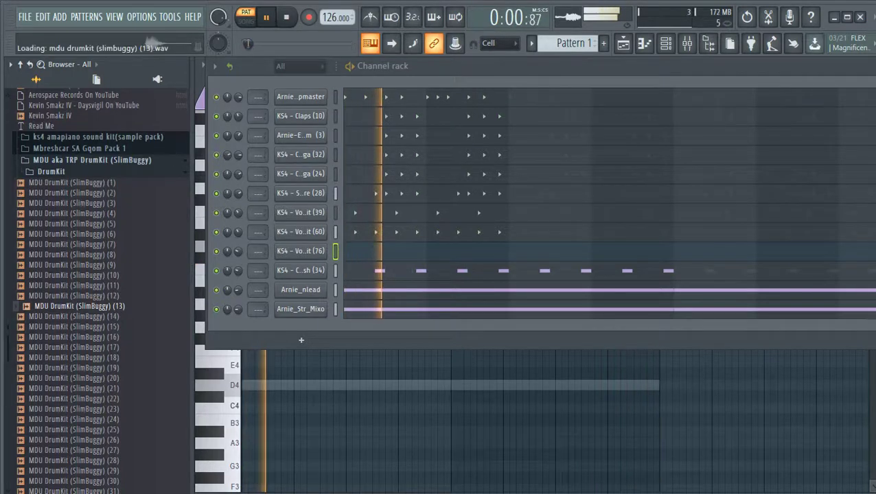
{"action": "left_click_drag", "start_coordinate": [80, 306], "coordinate": [111, 253]}
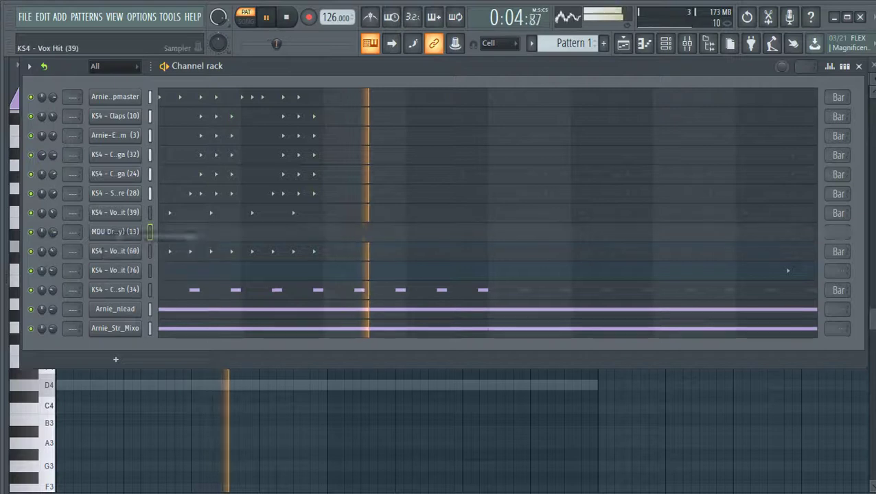
Place MDU DrumKit (13) hits on steps 4, 5, 7, 20, 21 and 23 of the step sequencer and loop the channel at the bar.
{"action": "left_click", "coordinate": [844, 67]}
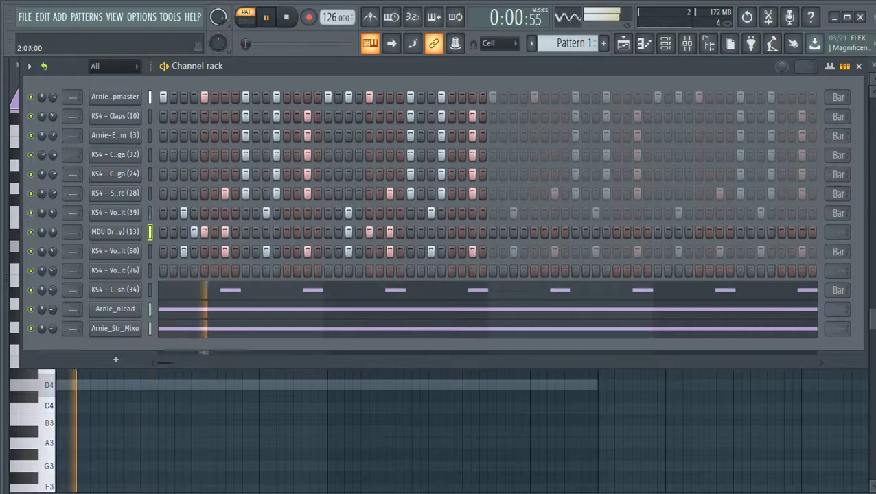
{"action": "left_click", "coordinate": [837, 232]}
{"action": "left_click", "coordinate": [827, 289]}
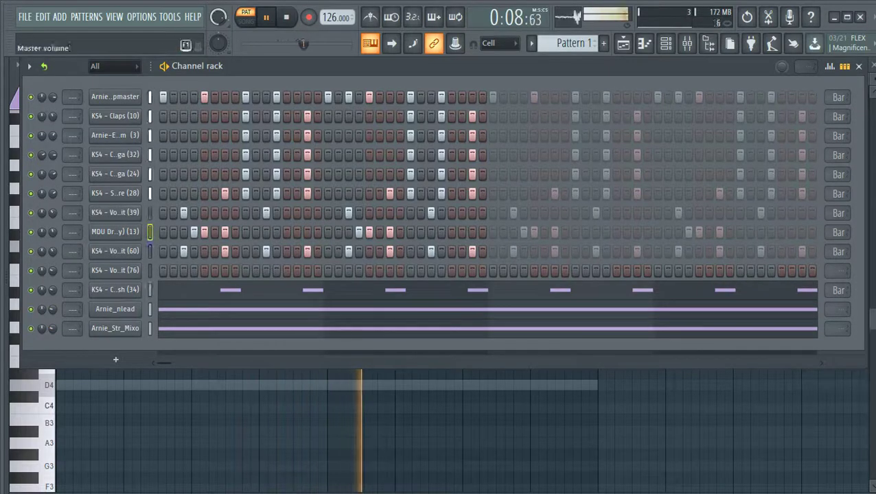
{"action": "left_click", "coordinate": [686, 44]}
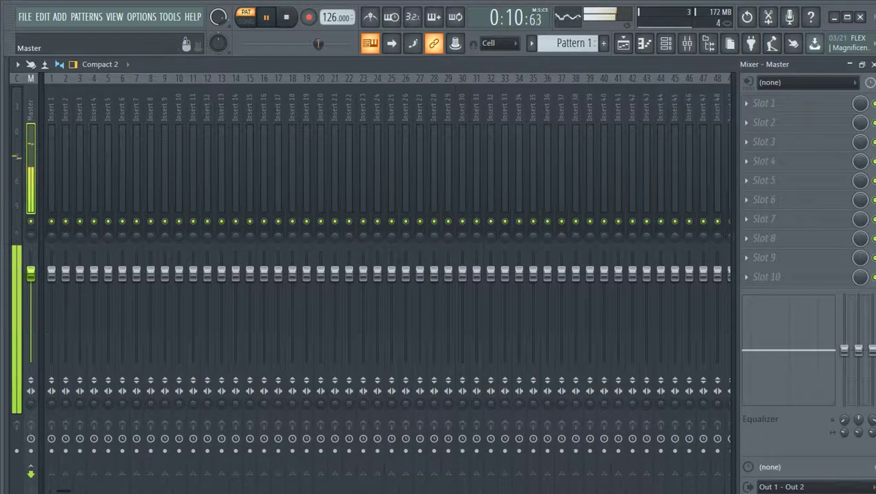
{"action": "left_click", "coordinate": [872, 65]}
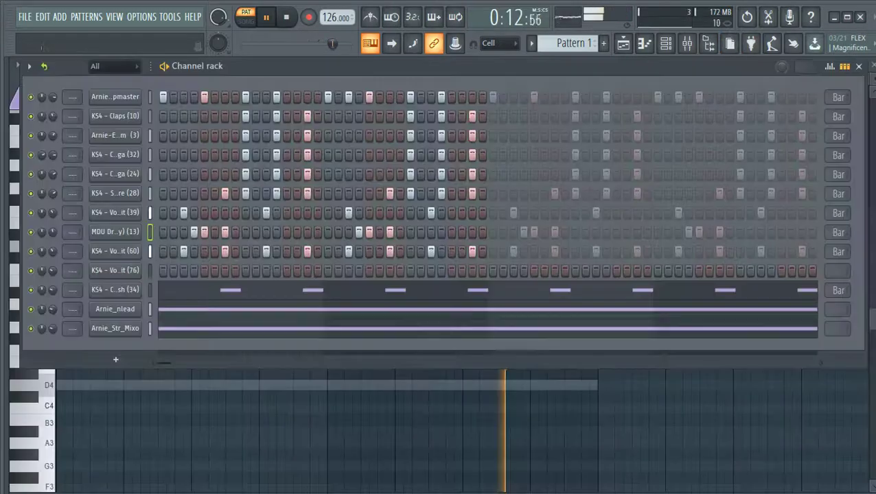
Audition the MDU DrumKit (SlimBuggy) samples from (17) past (62) for another drum sound.
{"action": "mouse_move", "coordinate": [6, 314]}
{"action": "left_click", "coordinate": [80, 356]}
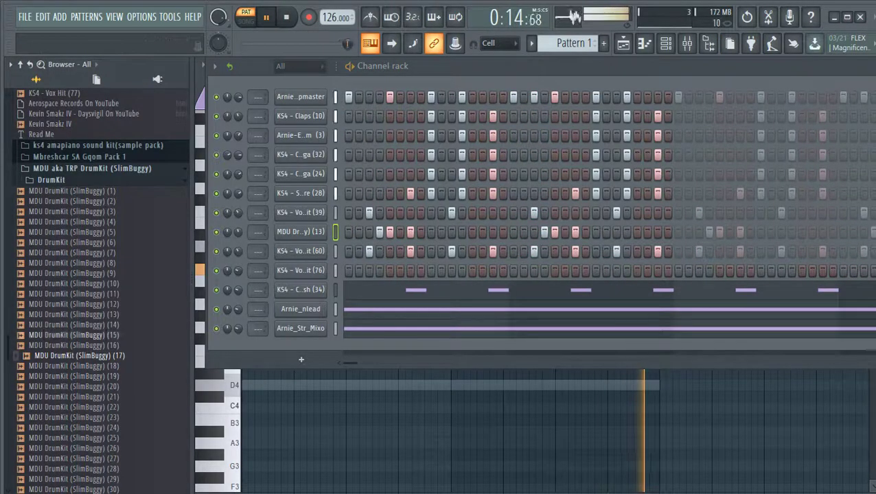
{"action": "scroll", "coordinate": [80, 343], "scroll_direction": "down", "scroll_amount": 3}
{"action": "left_click", "coordinate": [79, 335]}
{"action": "scroll", "coordinate": [80, 326], "scroll_direction": "down", "scroll_amount": 2}
{"action": "left_click", "coordinate": [80, 304]}
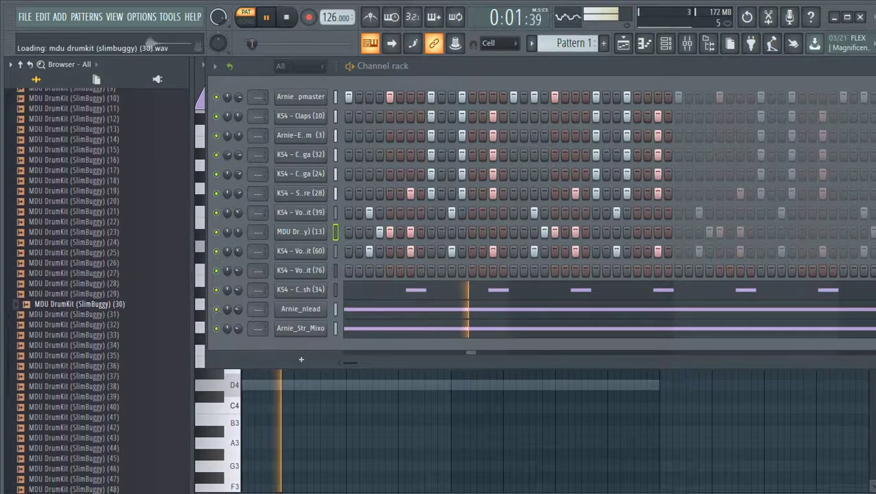
{"action": "key", "text": "Down"}
{"action": "key", "text": "Down"}
{"action": "key", "text": "Down"}
{"action": "key", "text": "Down"}
{"action": "key", "text": "Down"}
{"action": "key", "text": "Down"}
{"action": "key", "text": "Down"}
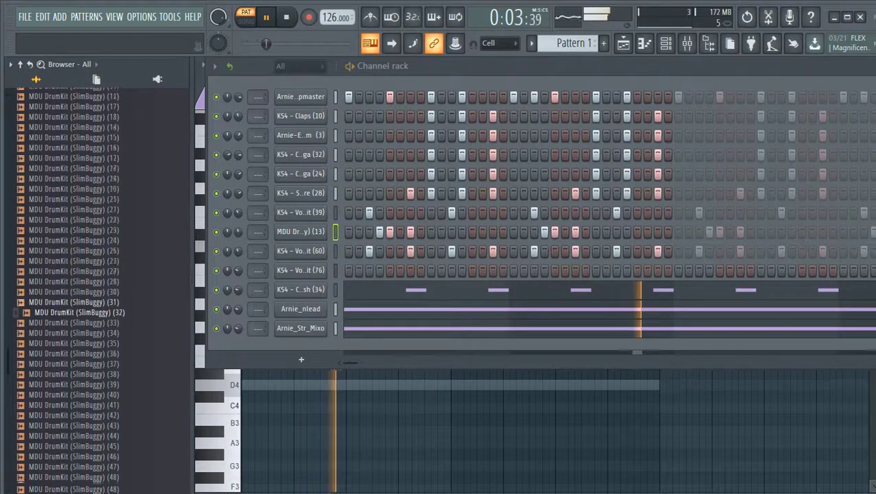
{"action": "key", "text": "Down"}
{"action": "key", "text": "Down"}
{"action": "key", "text": "Down"}
{"action": "key", "text": "Down"}
{"action": "key", "text": "Down"}
{"action": "key", "text": "Down"}
{"action": "key", "text": "Down"}
{"action": "key", "text": "Down"}
{"action": "key", "text": "Down"}
{"action": "key", "text": "Down"}
{"action": "key", "text": "Down"}
{"action": "key", "text": "Down"}
{"action": "key", "text": "Down"}
{"action": "key", "text": "Down"}
{"action": "key", "text": "Down"}
{"action": "key", "text": "Down"}
{"action": "key", "text": "Down"}
{"action": "key", "text": "Down"}
{"action": "key", "text": "Down"}
{"action": "key", "text": "Down"}
{"action": "key", "text": "Down"}
{"action": "key", "text": "Down"}
{"action": "key", "text": "Down"}
{"action": "key", "text": "Down"}
{"action": "key", "text": "Down"}
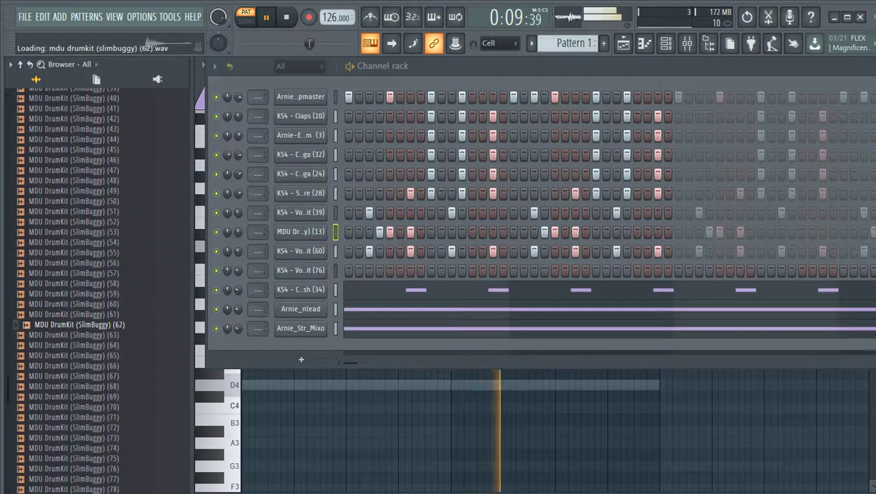
{"action": "key", "text": "Down"}
{"action": "key", "text": "Down"}
{"action": "key", "text": "Down"}
{"action": "key", "text": "Down"}
{"action": "key", "text": "Down"}
{"action": "key", "text": "Down"}
{"action": "key", "text": "Down"}
{"action": "key", "text": "Down"}
{"action": "key", "text": "Down"}
{"action": "key", "text": "Down"}
Collapse the Vocal Hits and Snare folders of the KS4 Amapiano Sound Kit and check its Percussions folder.
{"action": "scroll", "coordinate": [96, 295], "scroll_direction": "up", "scroll_amount": 15}
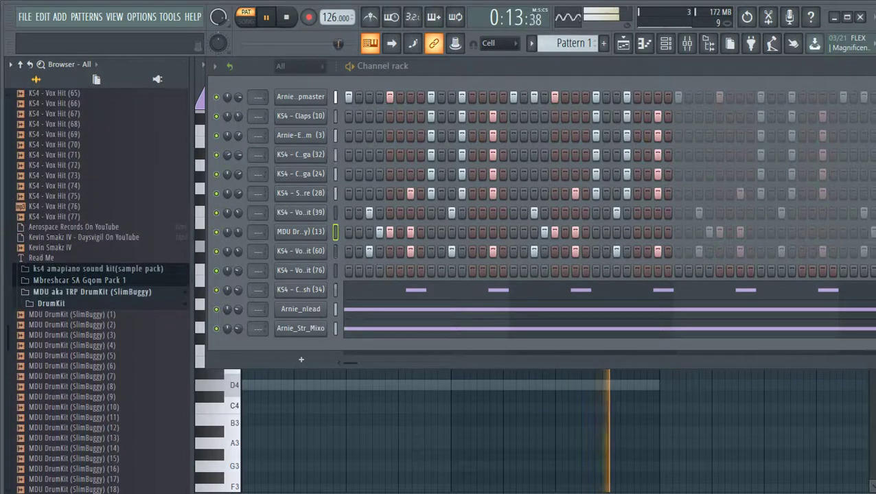
{"action": "scroll", "coordinate": [101, 289], "scroll_direction": "up", "scroll_amount": 20}
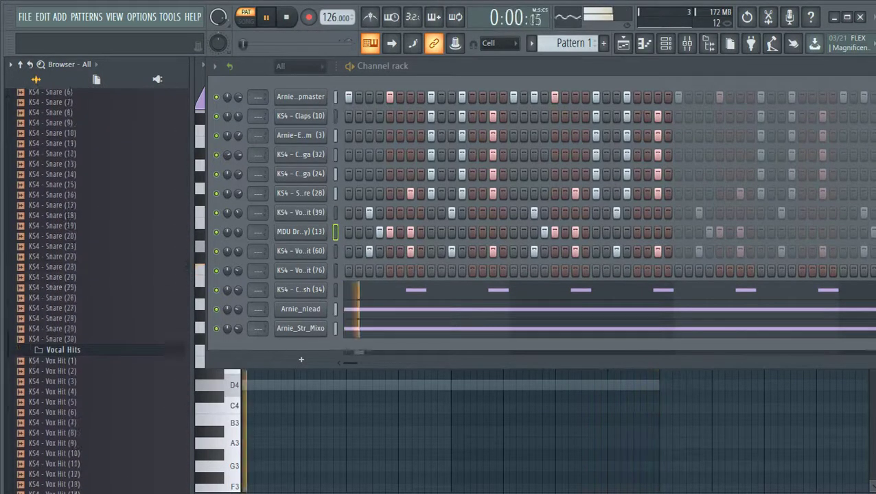
{"action": "left_click", "coordinate": [63, 350]}
{"action": "scroll", "coordinate": [63, 343], "scroll_direction": "up", "scroll_amount": 10}
{"action": "left_click", "coordinate": [56, 338]}
{"action": "scroll", "coordinate": [56, 338], "scroll_direction": "down", "scroll_amount": 2}
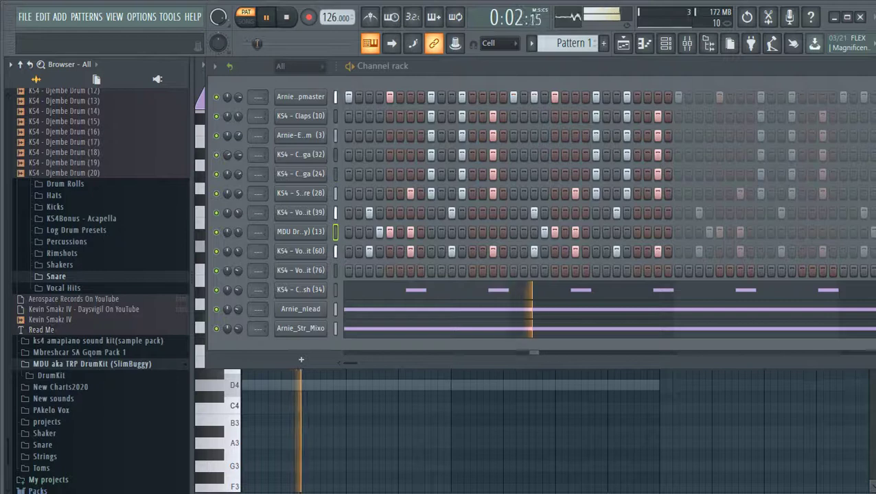
{"action": "left_click", "coordinate": [67, 242]}
{"action": "left_click", "coordinate": [55, 245]}
{"action": "left_click", "coordinate": [55, 254]}
{"action": "scroll", "coordinate": [101, 275], "scroll_direction": "up", "scroll_amount": 2}
{"action": "left_click", "coordinate": [67, 223]}
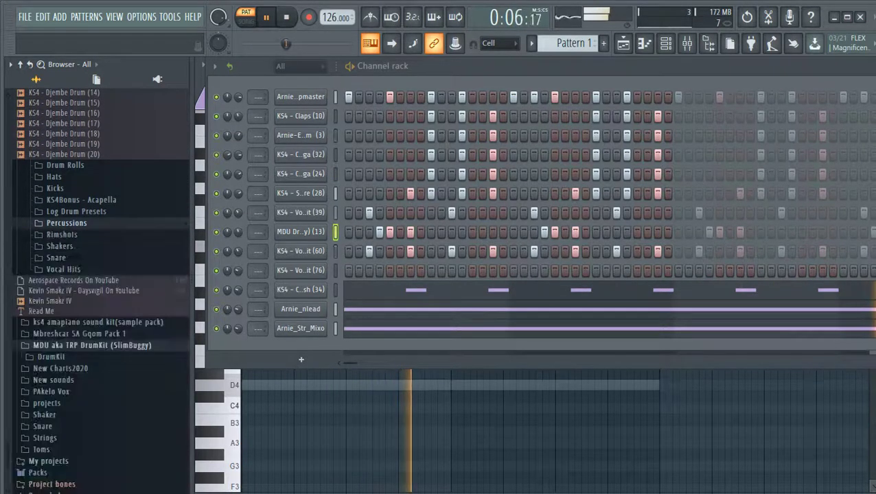
Collapse the Congas folder, the nested KS4 Amapiano Sound Kit folders and the MDU aka TRP DrumKit (SlimBuggy) folder in the browser.
{"action": "scroll", "coordinate": [68, 287], "scroll_direction": "up", "scroll_amount": 15}
{"action": "scroll", "coordinate": [101, 288], "scroll_direction": "up", "scroll_amount": 15}
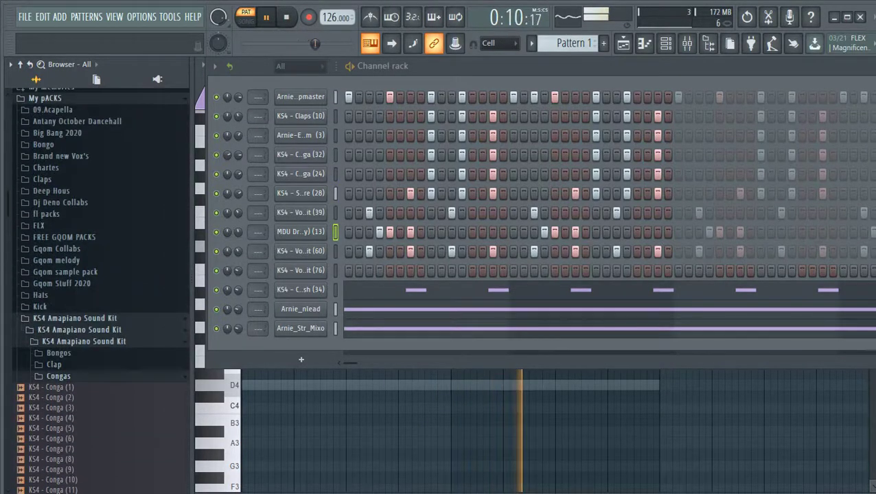
{"action": "left_click", "coordinate": [58, 376]}
{"action": "left_click", "coordinate": [76, 343]}
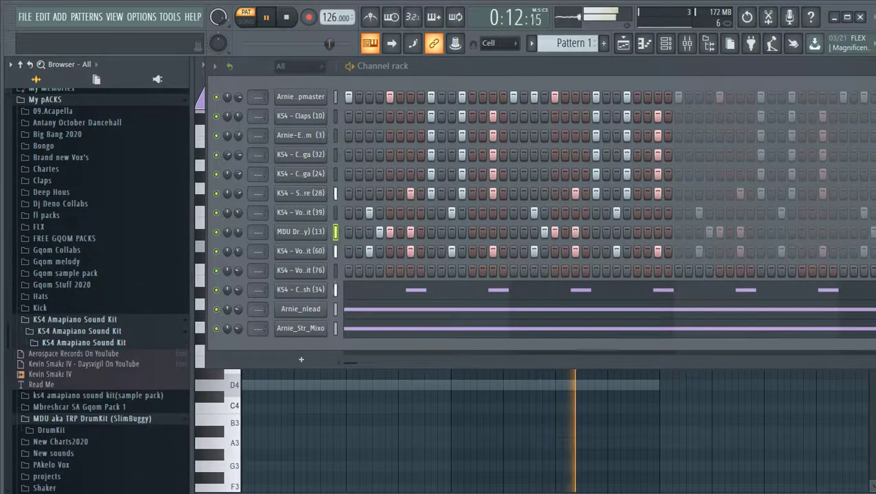
{"action": "left_click", "coordinate": [76, 331]}
{"action": "left_click", "coordinate": [74, 320]}
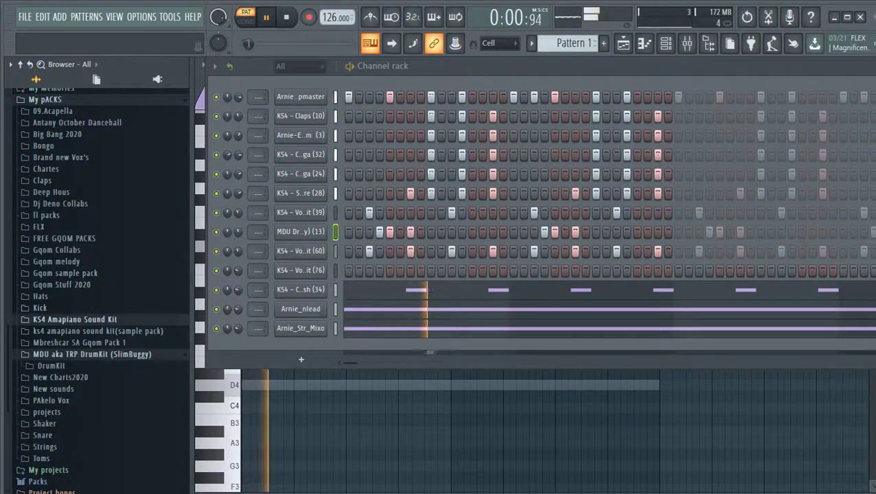
{"action": "left_click", "coordinate": [82, 354]}
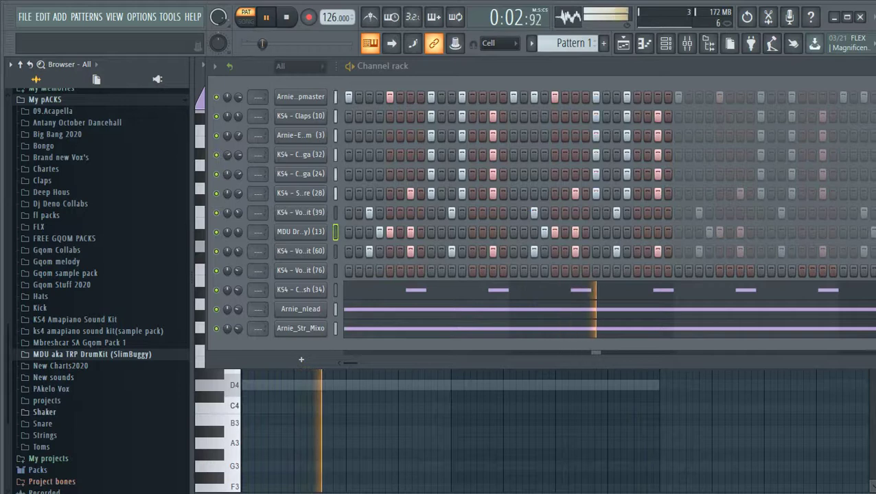
Add 707 Tom from the Toms folder as a channel above KS4 - Vox Hit (39) and raise its sample's trim threshold and fade-out.
{"action": "left_click", "coordinate": [42, 446]}
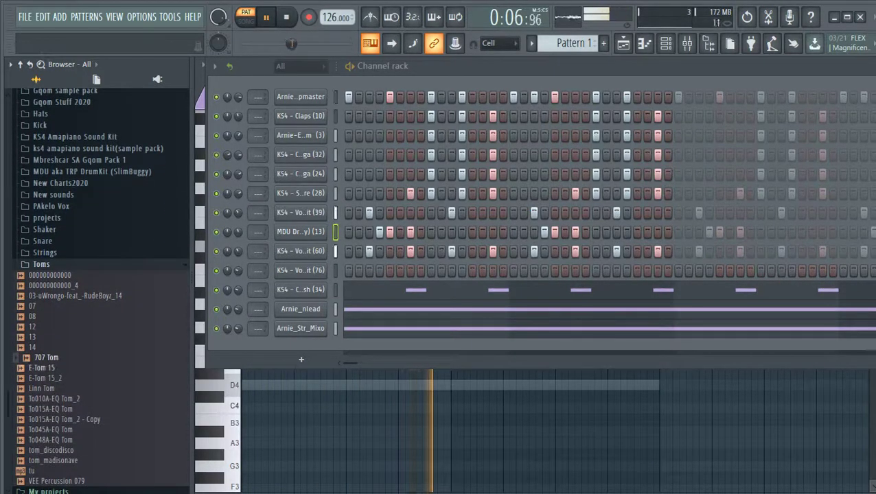
{"action": "left_click_drag", "start_coordinate": [26, 358], "coordinate": [126, 228]}
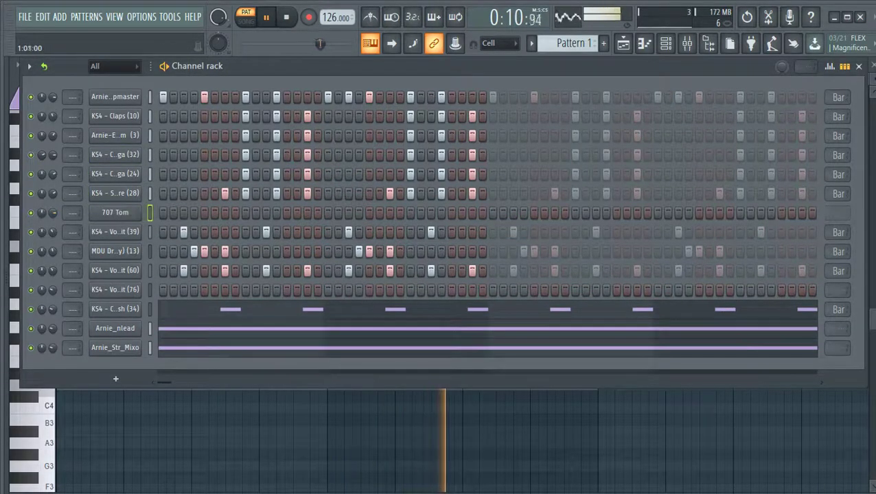
{"action": "left_click", "coordinate": [116, 212]}
{"action": "left_click_drag", "start_coordinate": [302, 242], "coordinate": [304, 55]}
{"action": "left_click_drag", "start_coordinate": [477, 229], "coordinate": [421, 160]}
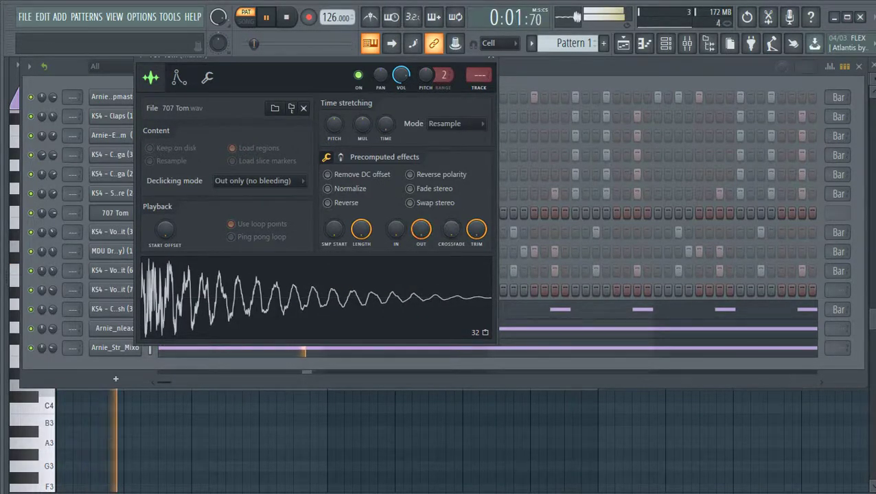
{"action": "left_click", "coordinate": [490, 57]}
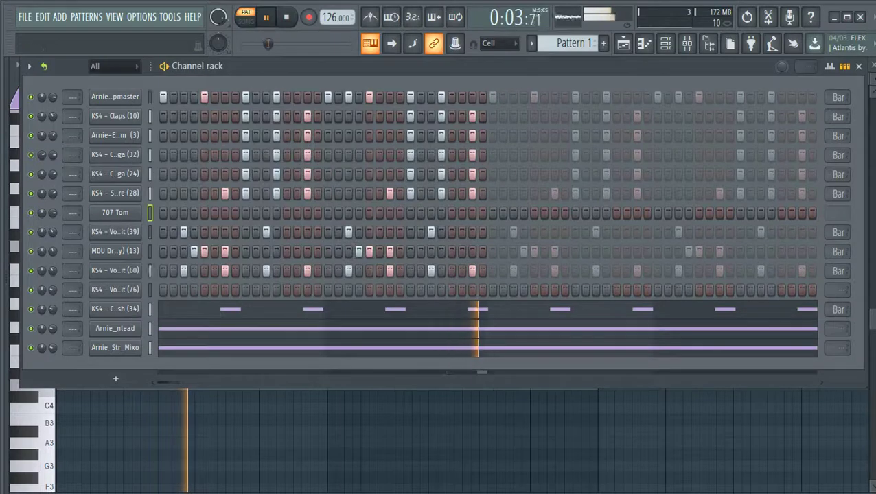
Draw a 707 Tom roll of one note per step: eight A#4 notes from late bar 7, followed by ten C5 notes to the end of bar 8.
{"action": "left_click", "coordinate": [845, 66]}
{"action": "left_click", "coordinate": [513, 213]}
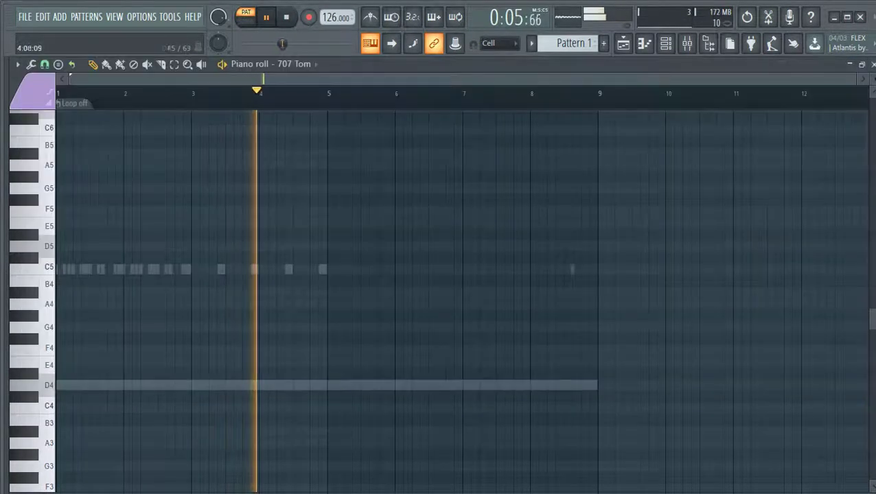
{"action": "scroll", "coordinate": [556, 292], "scroll_direction": "up", "scroll_amount": 5}
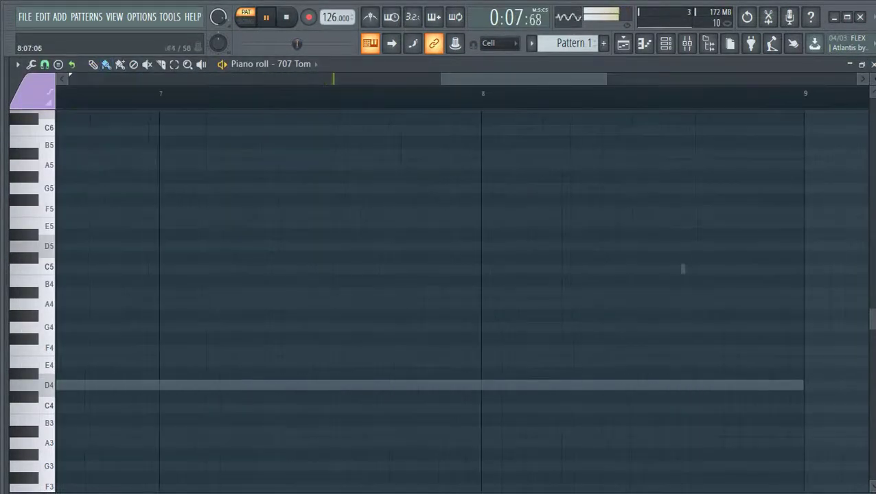
{"action": "scroll", "coordinate": [706, 304], "scroll_direction": "down", "scroll_amount": 4}
{"action": "scroll", "coordinate": [695, 304], "scroll_direction": "up", "scroll_amount": 3}
{"action": "left_click", "coordinate": [528, 385]}
{"action": "left_click", "coordinate": [545, 385]}
{"action": "left_click", "coordinate": [591, 386]}
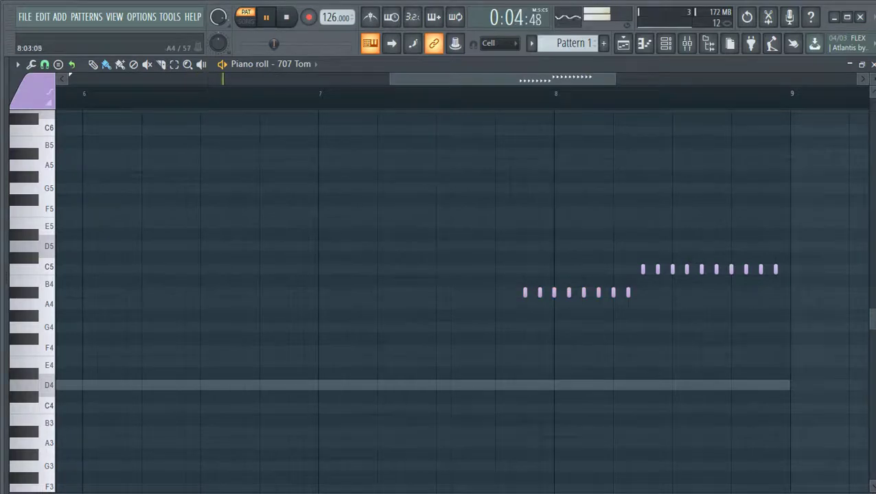
{"action": "scroll", "coordinate": [563, 302], "scroll_direction": "down", "scroll_amount": 3}
Return to the channel rack and collapse the Toms folder in the browser.
{"action": "left_click", "coordinate": [665, 43]}
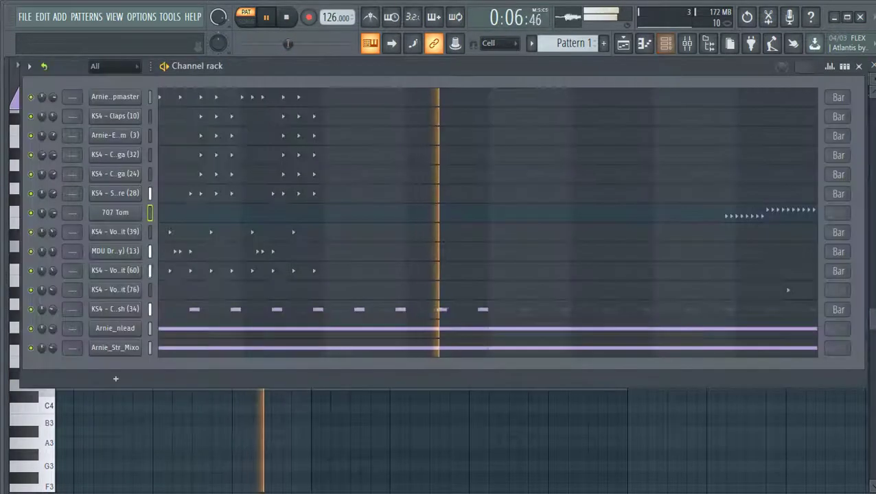
{"action": "left_click", "coordinate": [708, 43]}
{"action": "left_click", "coordinate": [43, 267]}
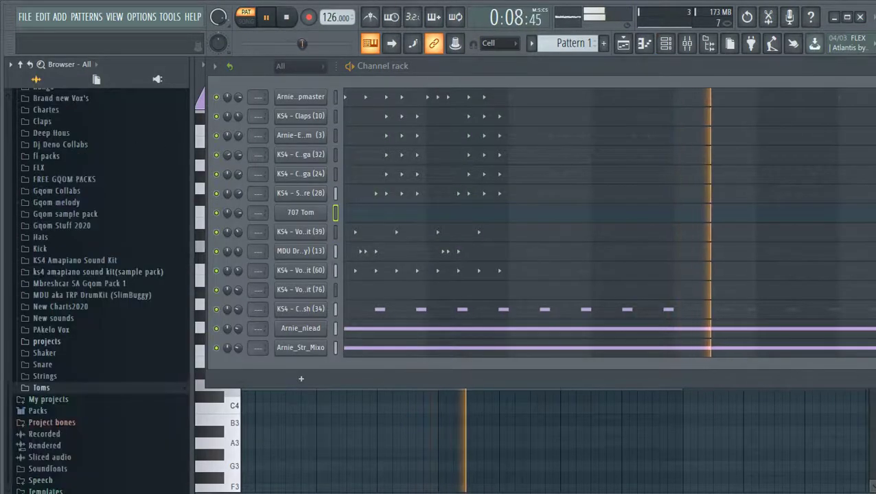
Add AFP3 (20) from the FLX folder as the topmost channel, with a hit on its first step.
{"action": "scroll", "coordinate": [96, 288], "scroll_direction": "up", "scroll_amount": 4}
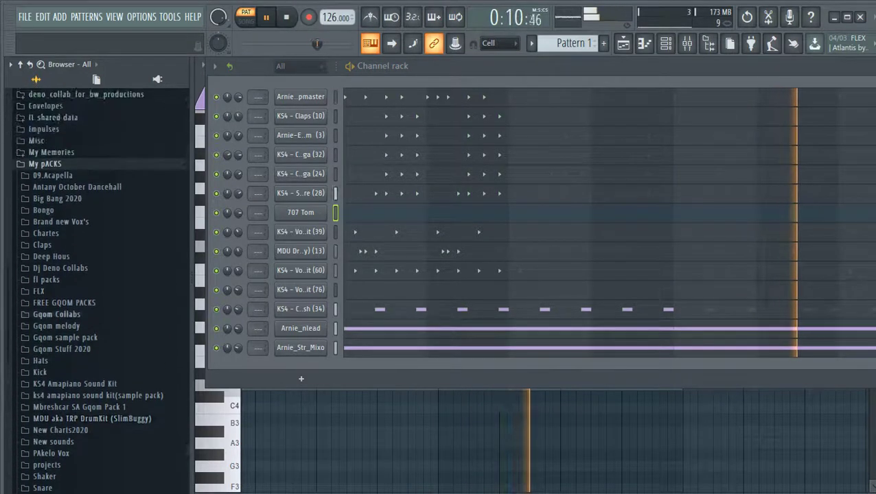
{"action": "left_click", "coordinate": [39, 291]}
{"action": "left_click", "coordinate": [43, 240]}
{"action": "left_click", "coordinate": [50, 231]}
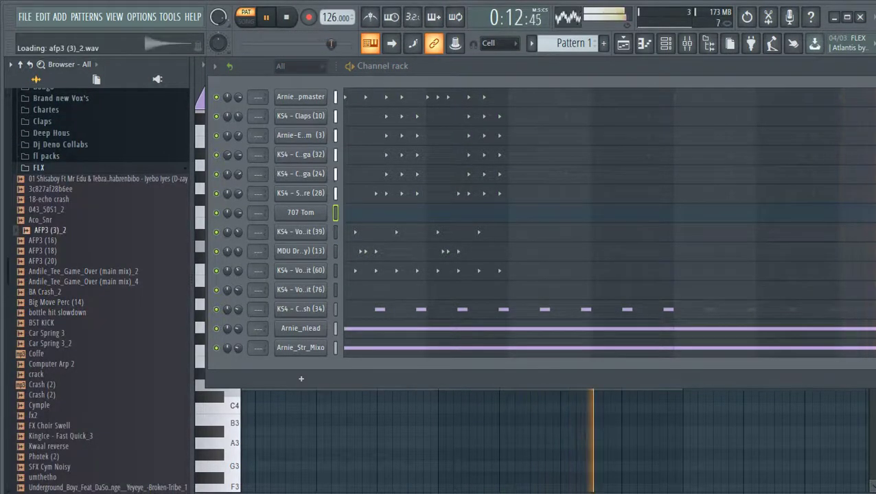
{"action": "left_click_drag", "start_coordinate": [17, 261], "coordinate": [117, 103]}
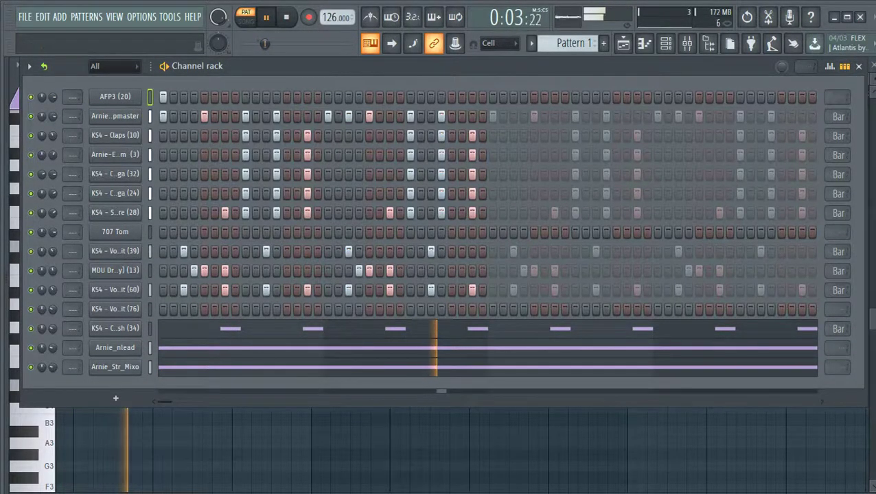
Add Crash (2) as a channel above the KS4 crash (34) and place one C5 note at the start of bar 7.
{"action": "mouse_move", "coordinate": [6, 265]}
{"action": "left_click_drag", "start_coordinate": [40, 384], "coordinate": [141, 349]}
{"action": "left_click", "coordinate": [845, 66]}
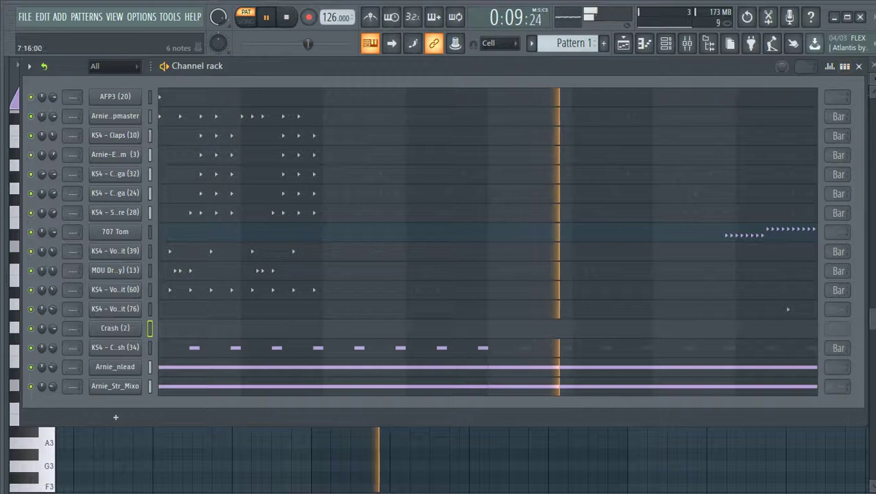
{"action": "left_click", "coordinate": [703, 328]}
{"action": "scroll", "coordinate": [508, 292], "scroll_direction": "up", "scroll_amount": 3}
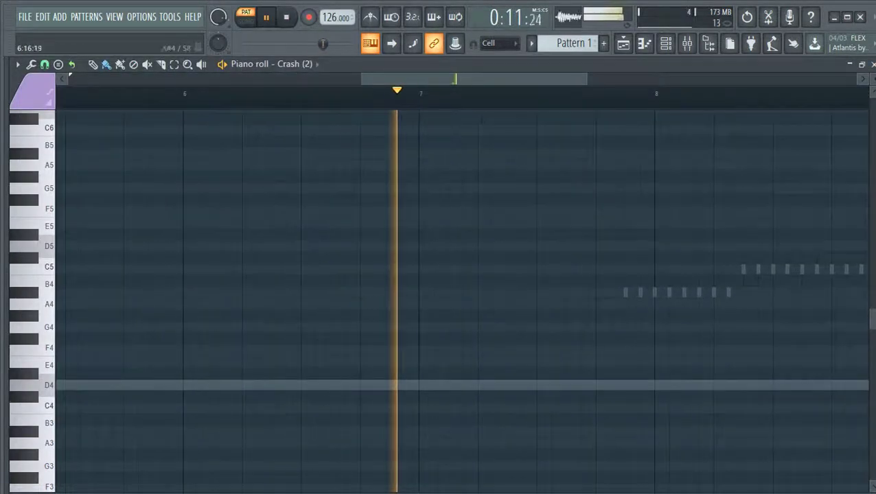
{"action": "left_click", "coordinate": [425, 270]}
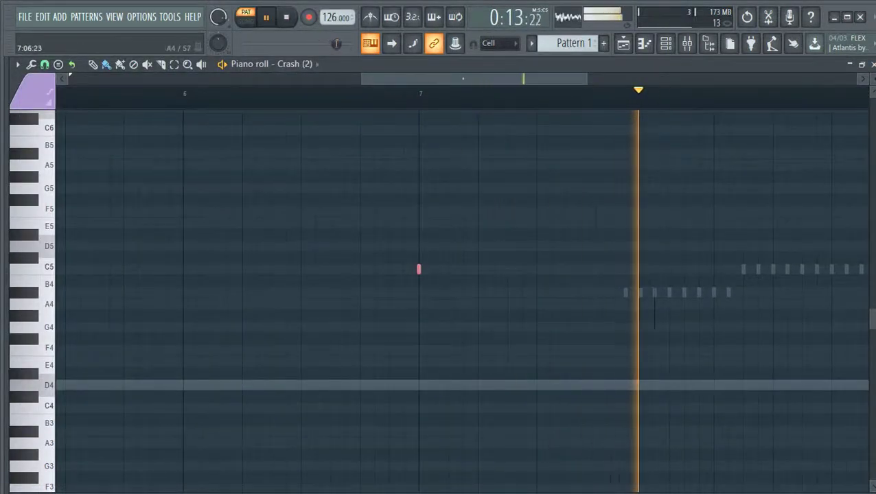
Extend the 707 Tom roll backwards with four A#4 notes on steps 11 to 14 of bar 7, and return to the channel rack.
{"action": "scroll", "coordinate": [505, 304], "scroll_direction": "down", "scroll_amount": 1}
{"action": "scroll", "coordinate": [616, 302], "scroll_direction": "down", "scroll_amount": 1}
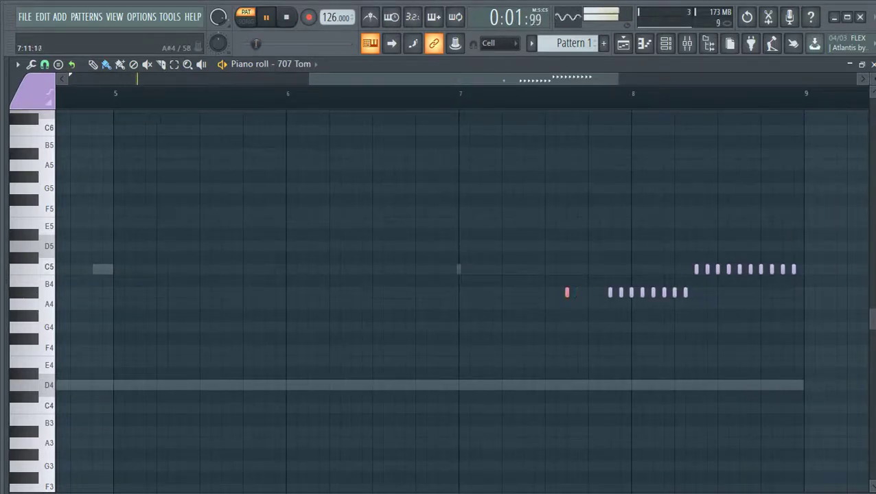
{"action": "left_click", "coordinate": [665, 43]}
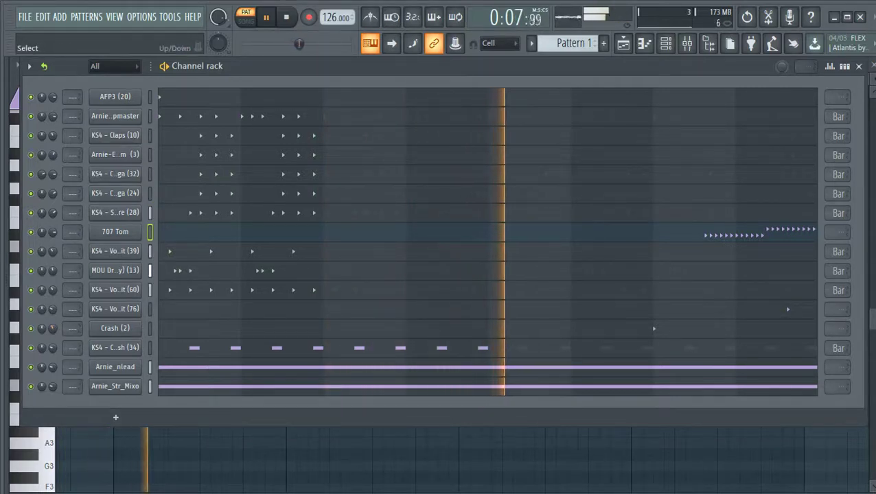
Move the 707 Tom channel down the rack to sit between Crash (2) and the KS4 crash (34).
{"action": "key", "text": "alt+Down"}
{"action": "key", "text": "alt+Down"}
{"action": "key", "text": "alt+Down"}
{"action": "key", "text": "alt+Down"}
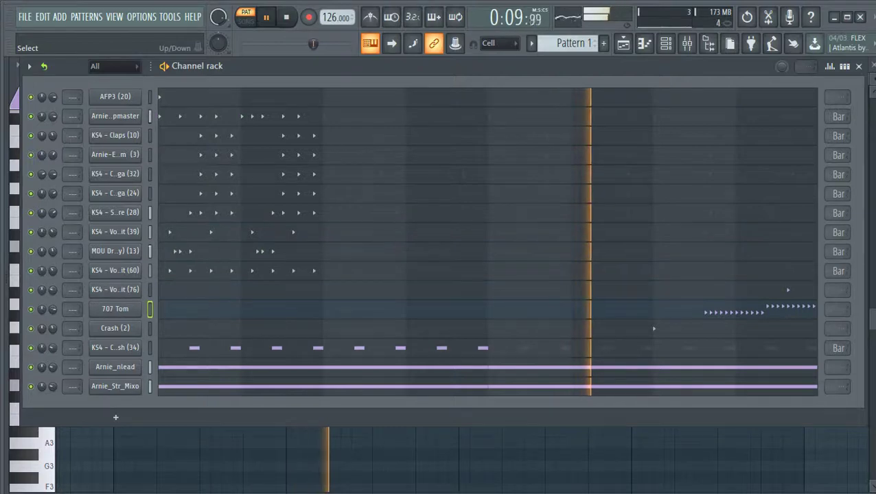
{"action": "key", "text": "alt+Down"}
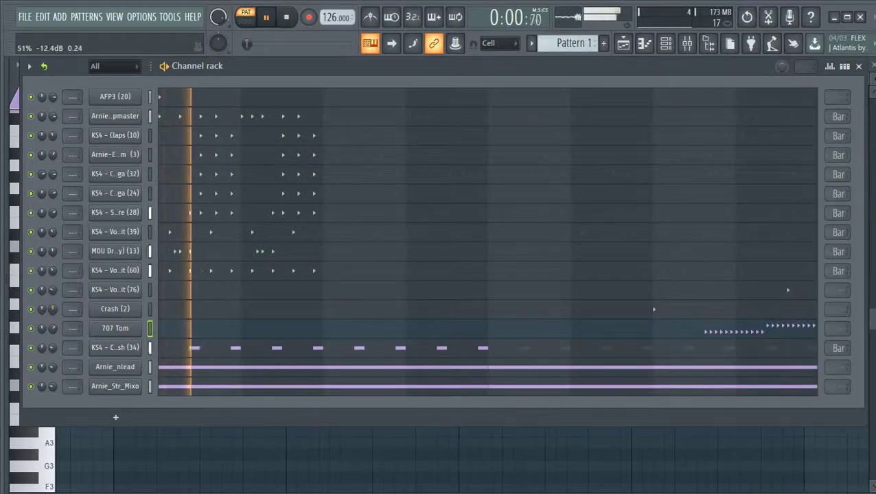
Insert a Purity synth channel directly above Arnie_nlead.
{"action": "left_click", "coordinate": [149, 367]}
{"action": "right_click", "coordinate": [138, 367]}
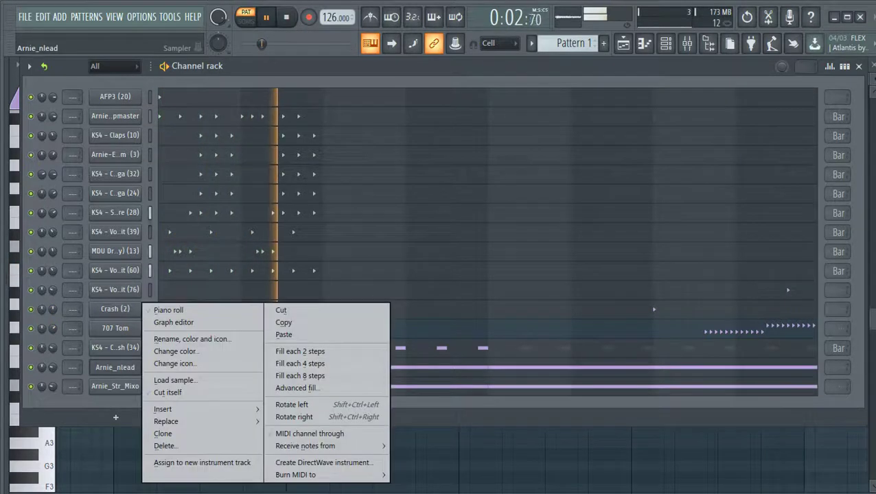
{"action": "mouse_move", "coordinate": [165, 409]}
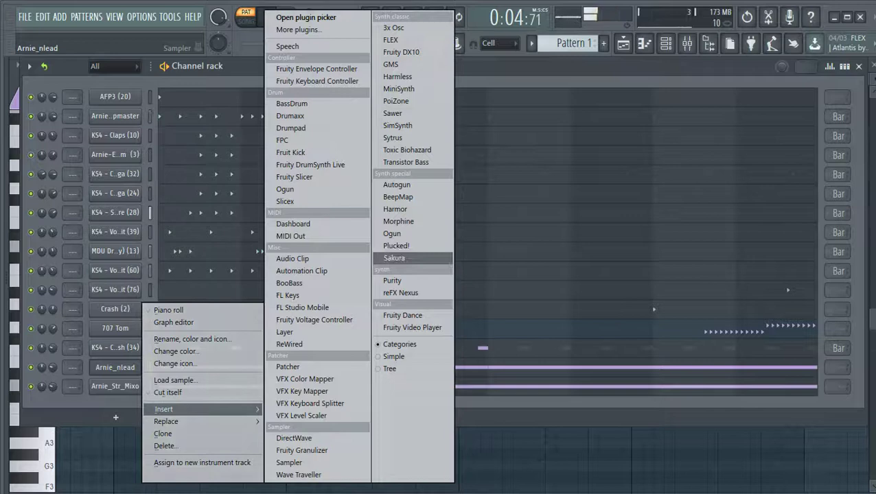
{"action": "left_click", "coordinate": [393, 280]}
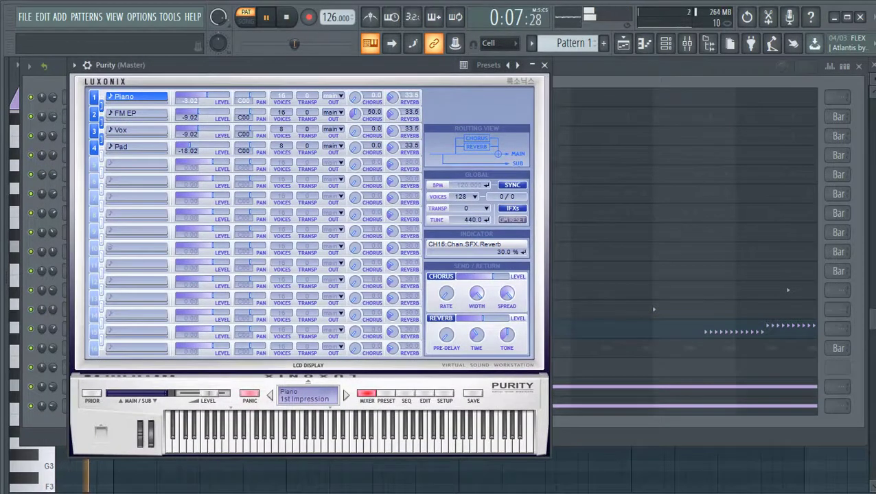
Load Purity's Acoustic Piano preset from the GM Normal category and look through its sound editing page.
{"action": "left_click", "coordinate": [386, 394]}
{"action": "left_click", "coordinate": [494, 105]}
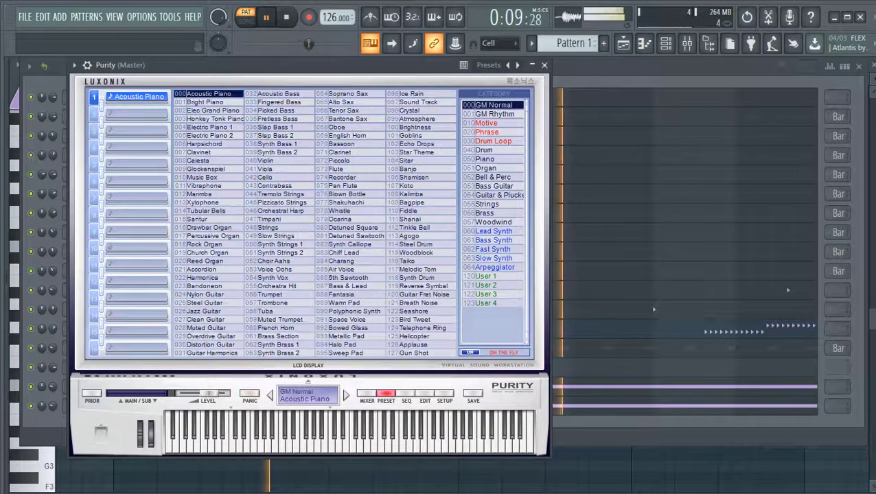
{"action": "left_click", "coordinate": [426, 394]}
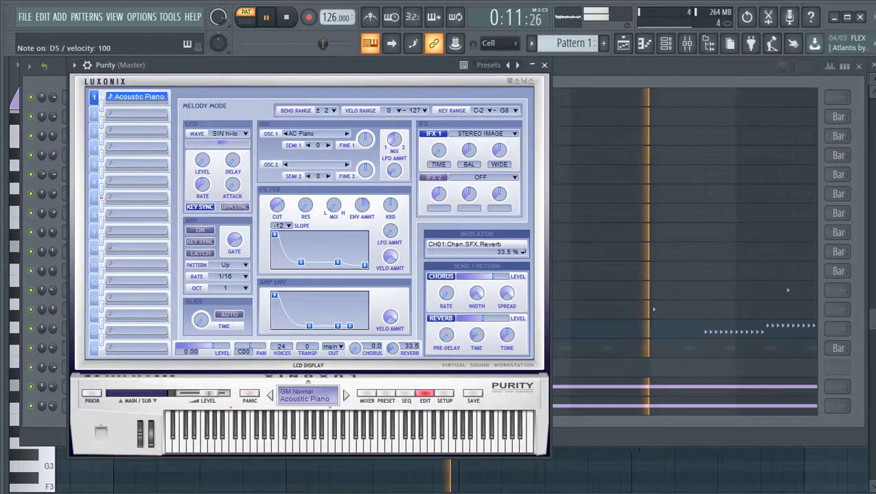
{"action": "left_click", "coordinate": [386, 394]}
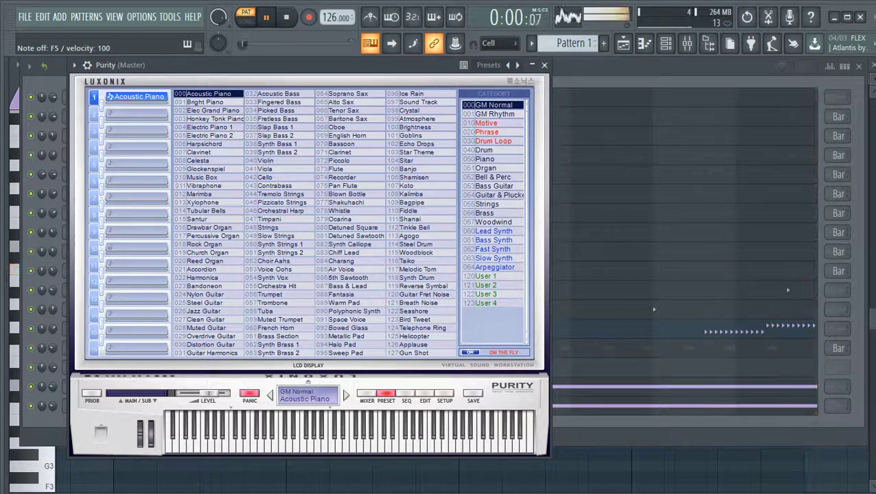
{"action": "left_click", "coordinate": [426, 394]}
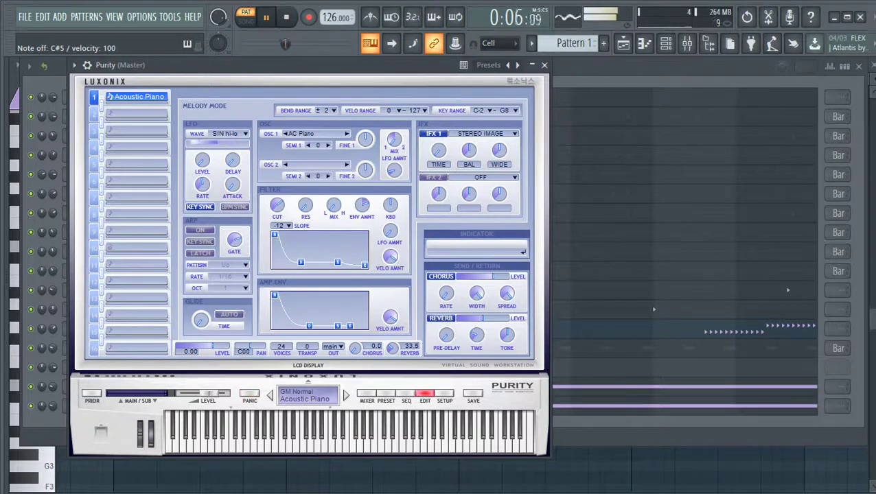
{"action": "left_click", "coordinate": [473, 393]}
{"action": "key", "text": "Escape"}
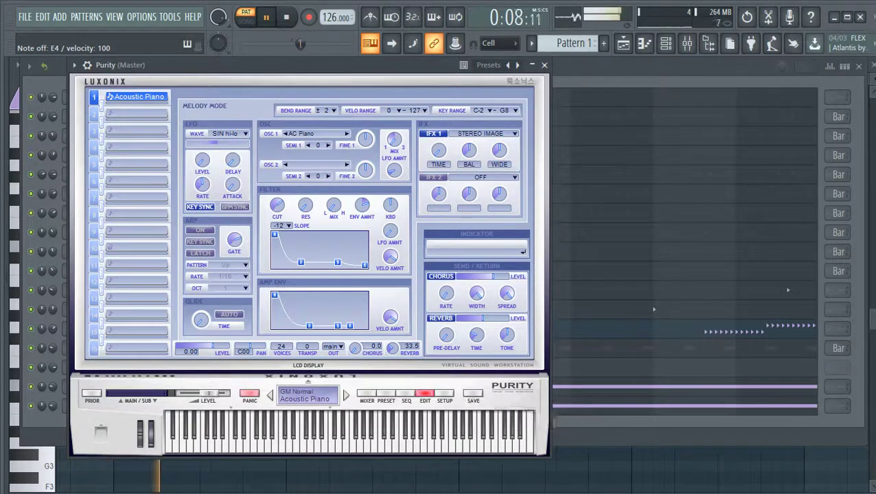
Try the Standard Kit preset from Purity's GM Rhythm category and view its drum editing page.
{"action": "left_click", "coordinate": [386, 393]}
{"action": "left_click", "coordinate": [493, 114]}
{"action": "left_click", "coordinate": [425, 393]}
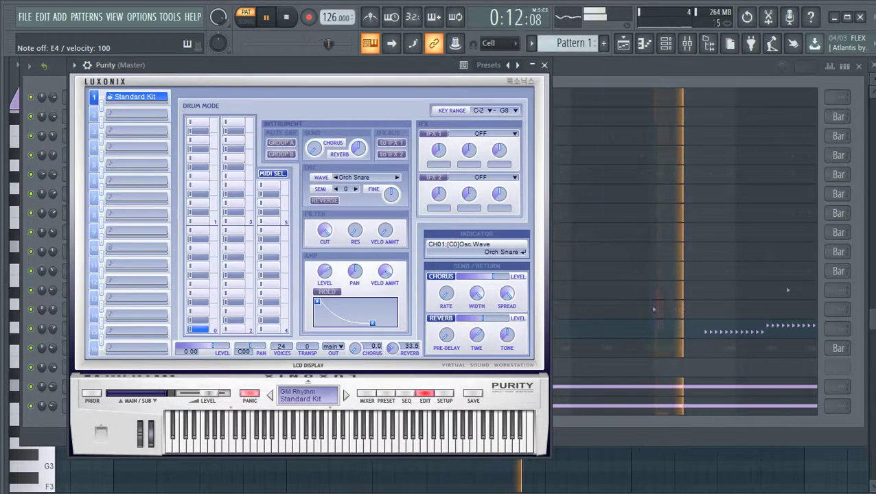
Load the Choir Aahs preset from Purity's GM Normal category and close the plugin window.
{"action": "left_click", "coordinate": [386, 394]}
{"action": "left_click", "coordinate": [494, 105]}
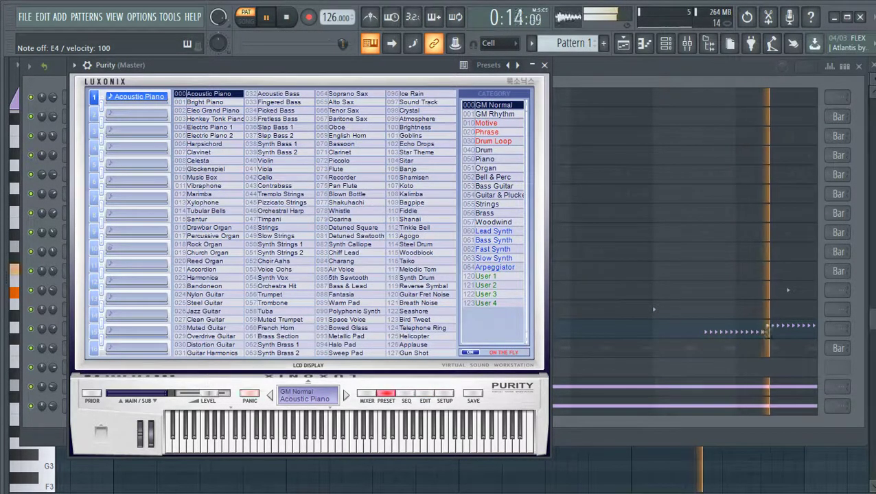
{"action": "left_click", "coordinate": [276, 261]}
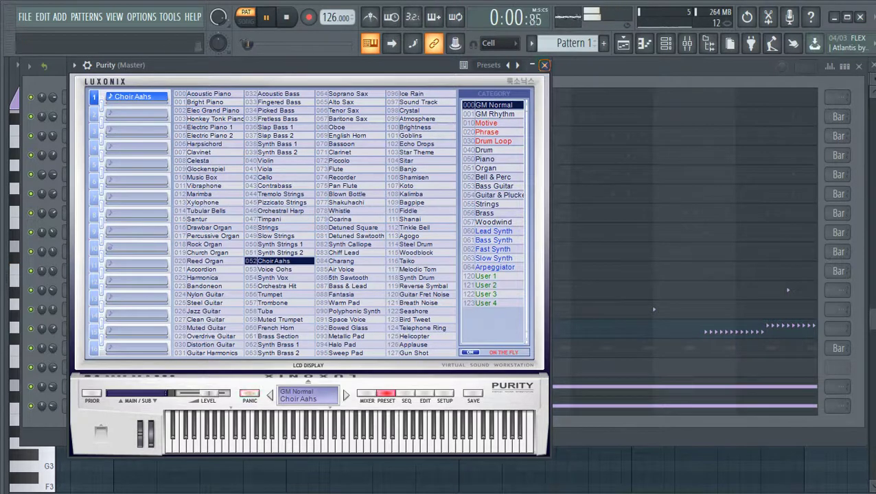
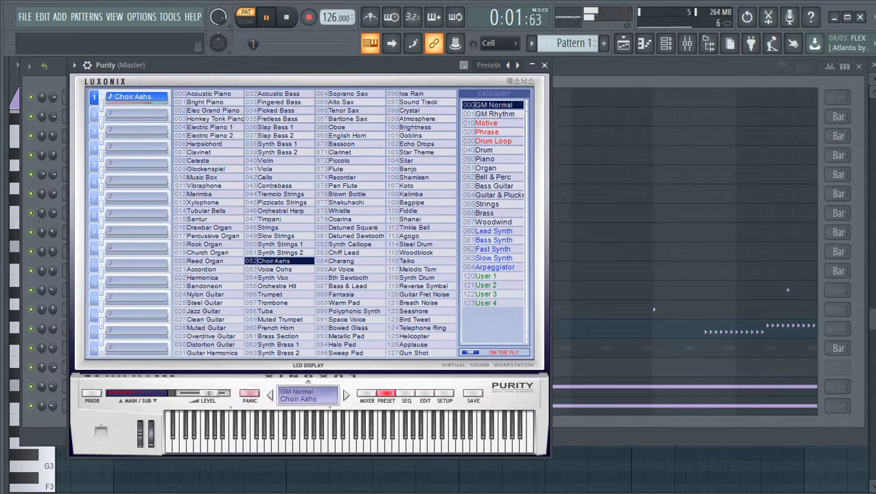
{"action": "key", "text": "Escape"}
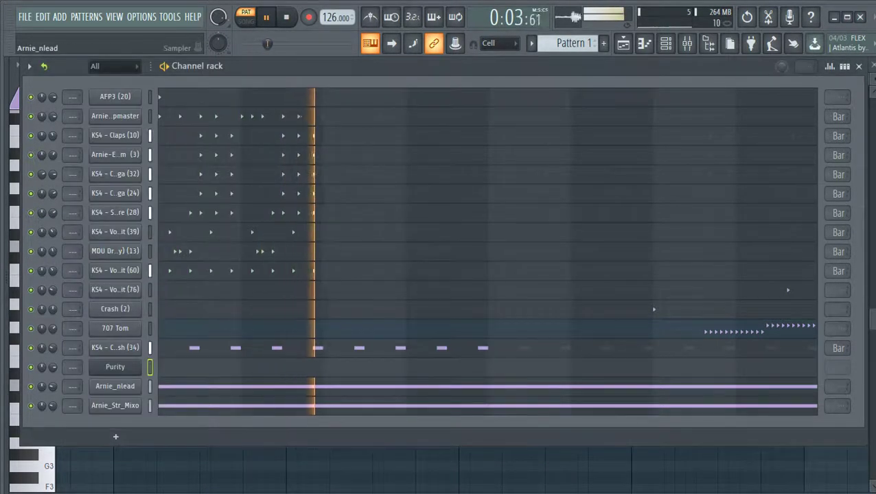
Open Purity's piano roll at bar 1, set the note colour group to green and audition the C5 key.
{"action": "key", "text": "F7"}
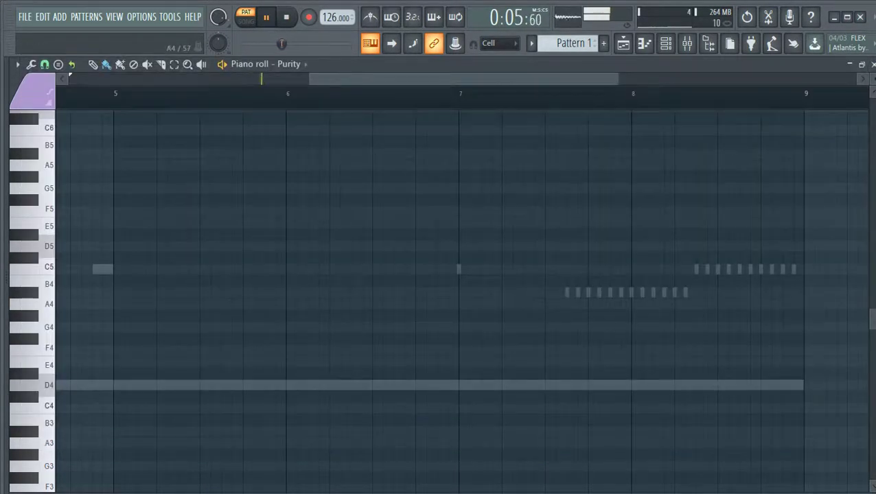
{"action": "scroll", "coordinate": [440, 274], "scroll_direction": "up", "scroll_amount": 4}
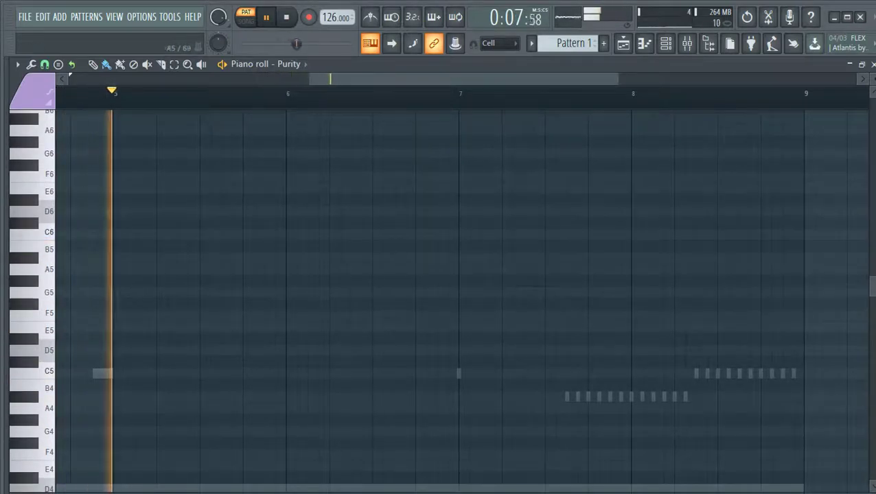
{"action": "key", "text": "alt+F8"}
{"action": "key", "text": "alt+F8"}
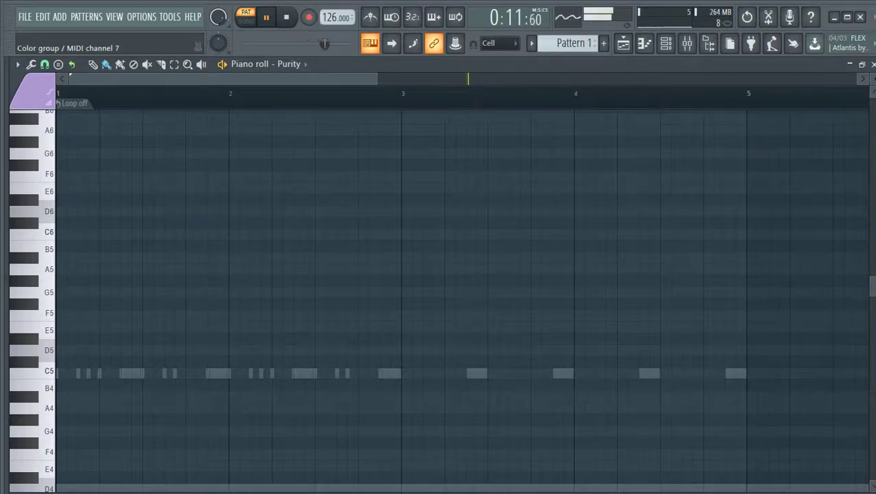
{"action": "left_click", "coordinate": [31, 90]}
{"action": "left_click", "coordinate": [24, 120]}
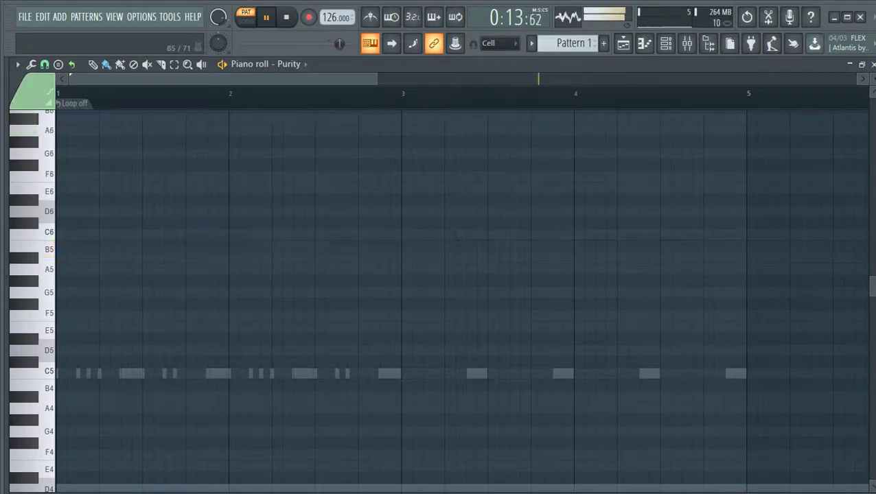
{"action": "scroll", "coordinate": [31, 248], "scroll_direction": "up", "scroll_amount": 5}
{"action": "left_click", "coordinate": [30, 268]}
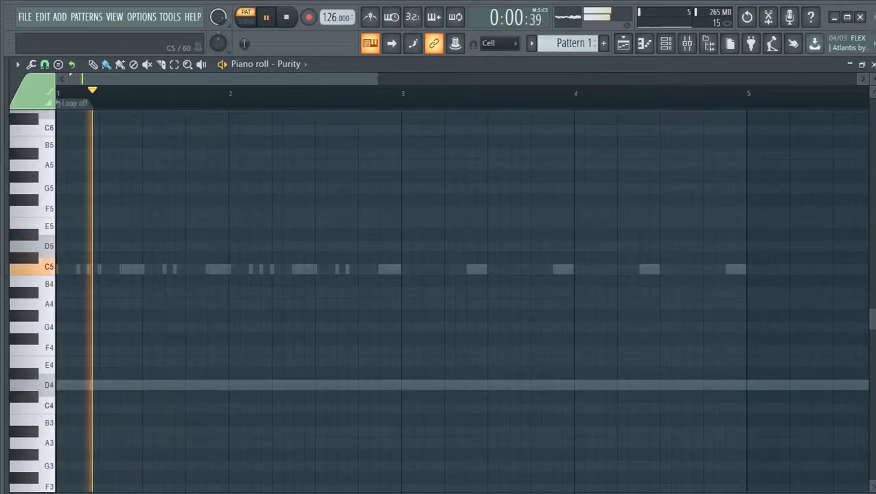
Reopen Purity's piano roll from the channel rack and place a D5 note on step 1 and an F5 note on step 3 of bar 1.
{"action": "left_click", "coordinate": [665, 43]}
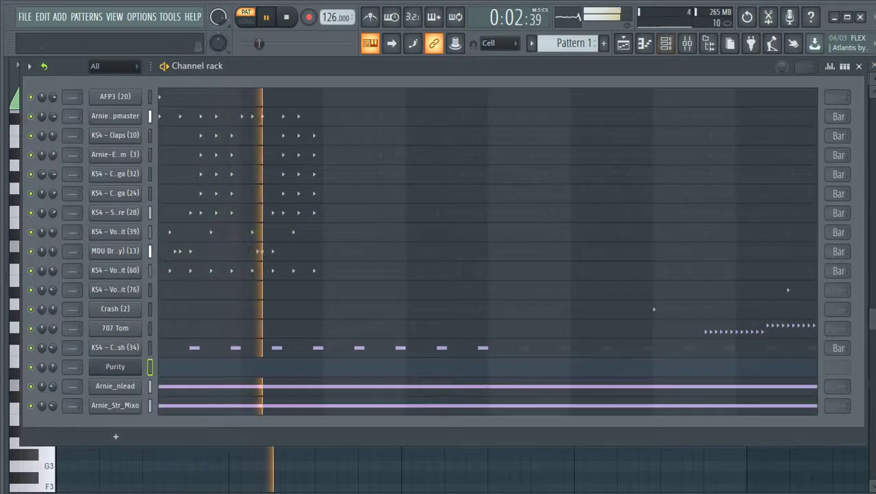
{"action": "left_click", "coordinate": [227, 367]}
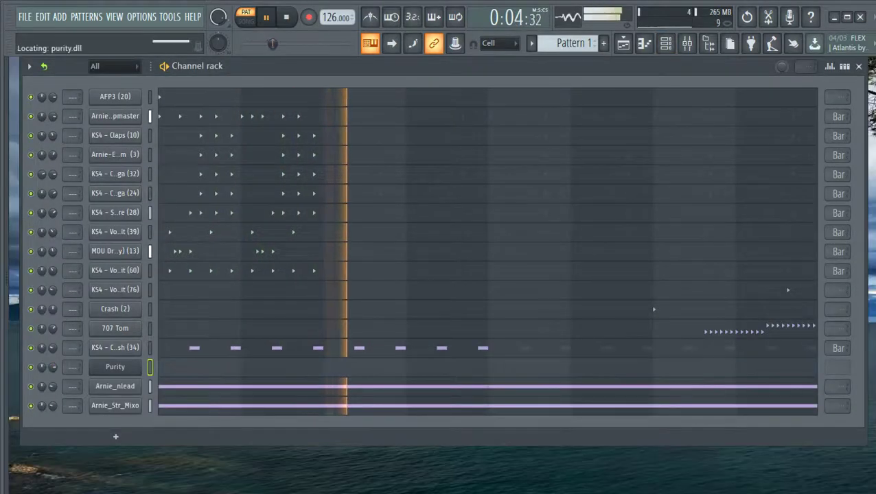
{"action": "left_click", "coordinate": [227, 367]}
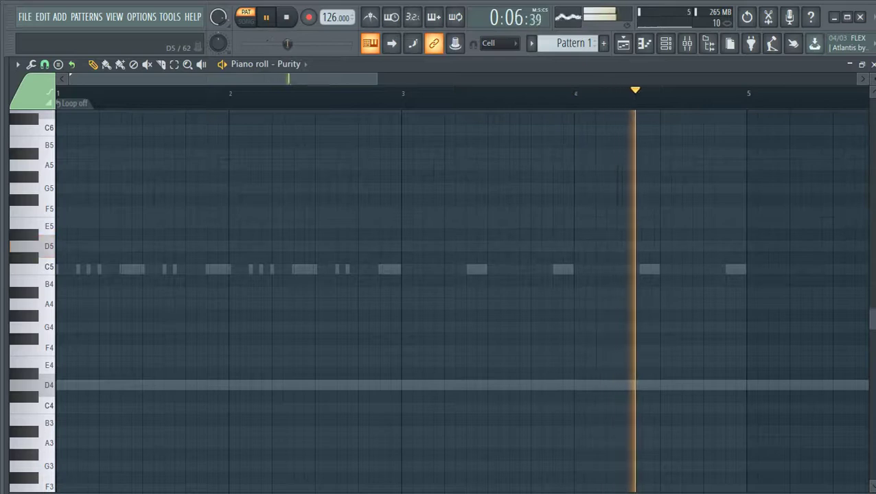
{"action": "scroll", "coordinate": [78, 246], "scroll_direction": "up", "scroll_amount": 2}
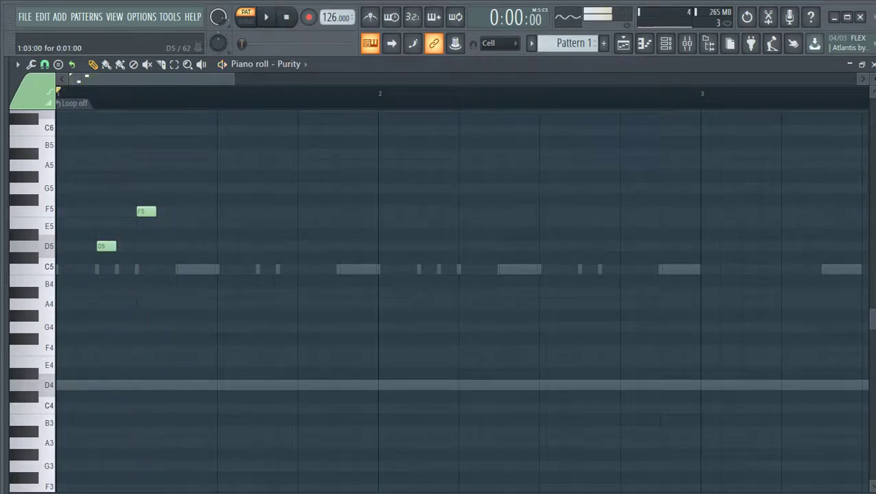
{"action": "left_click_drag", "start_coordinate": [106, 246], "coordinate": [66, 247]}
{"action": "left_click_drag", "start_coordinate": [147, 211], "coordinate": [106, 212]}
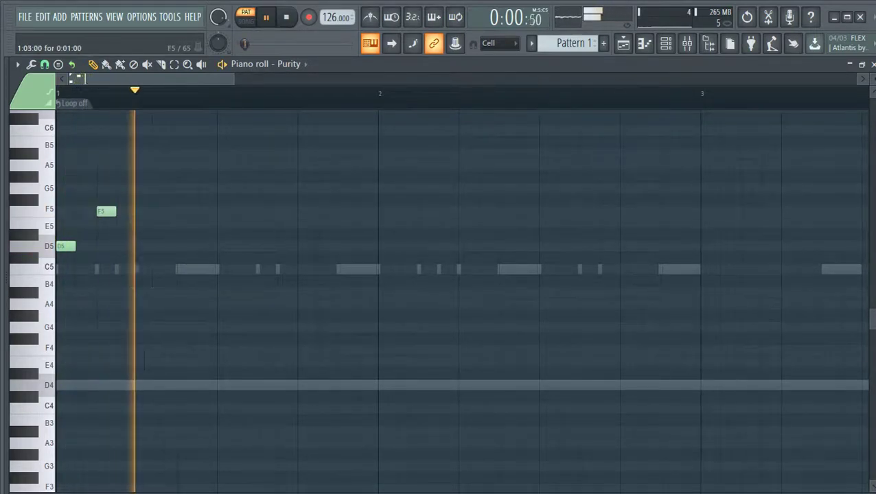
Continue the Purity melody in bar 1 with E5 on step 7 and D5 on steps 11 and 15, checking it in playback.
{"action": "key", "text": "space"}
{"action": "left_click", "coordinate": [187, 223]}
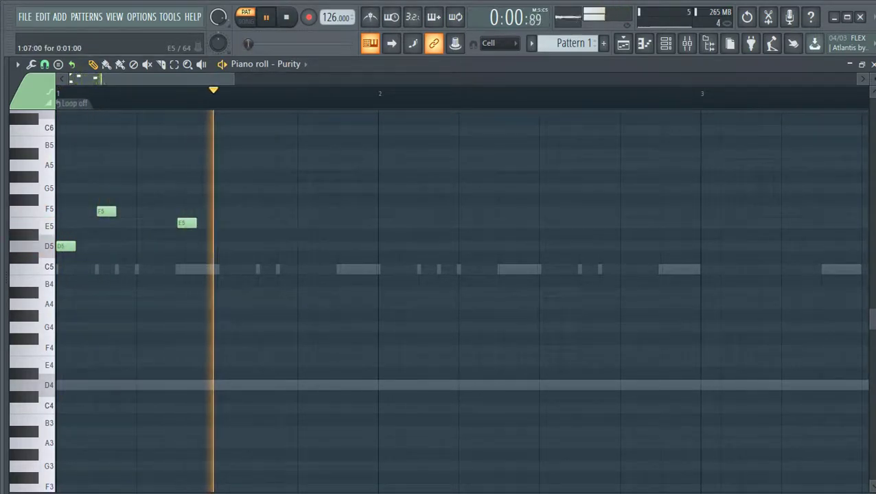
{"action": "left_click", "coordinate": [267, 246]}
{"action": "key", "text": "space"}
{"action": "key", "text": "space"}
{"action": "left_click", "coordinate": [348, 246]}
{"action": "scroll", "coordinate": [302, 257], "scroll_direction": "down", "scroll_amount": 2}
{"action": "scroll", "coordinate": [302, 259], "scroll_direction": "down", "scroll_amount": 4}
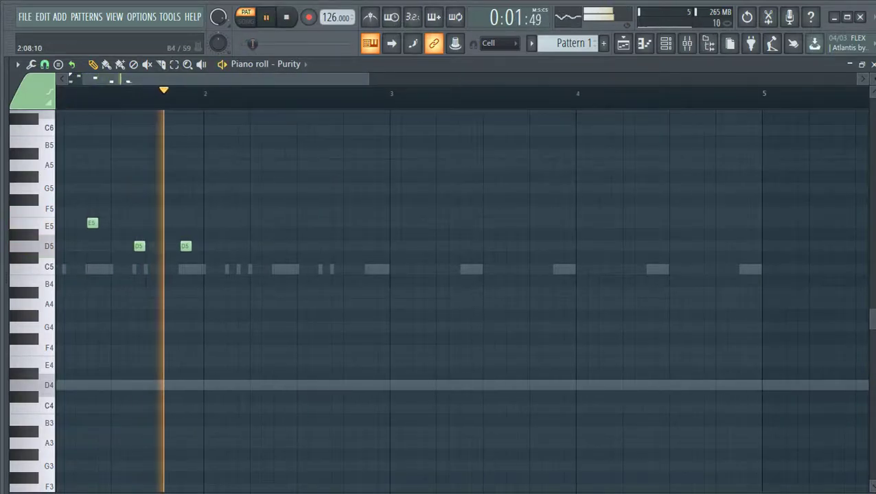
Duplicate Purity's five-note melody from bar 1 into bar 2 and set the part's loop point to Bar.
{"action": "left_click_drag", "start_coordinate": [204, 288], "coordinate": [7, 186]}
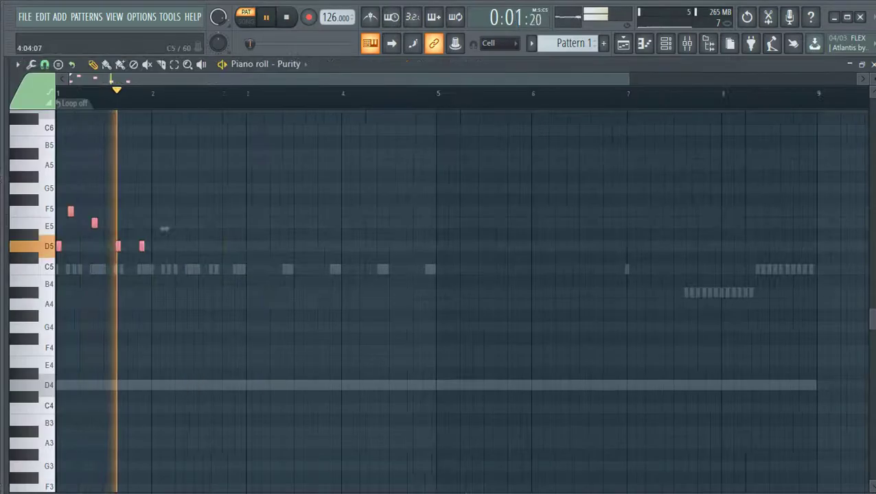
{"action": "key", "text": "ctrl+b"}
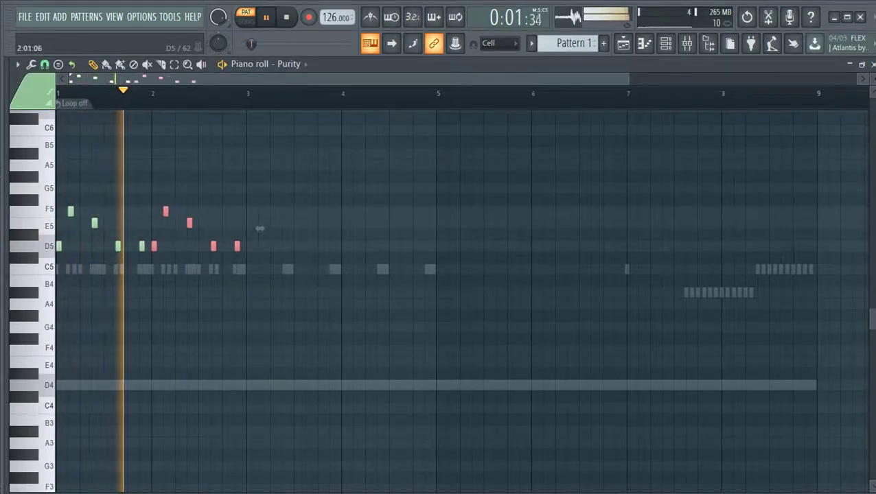
{"action": "left_click", "coordinate": [74, 103]}
{"action": "left_click", "coordinate": [98, 169]}
{"action": "key", "text": "ctrl+d"}
Clone the Arnie_nlead channel and give the copy its sustained notes over bars 1 to 8, raised one octave to D5.
{"action": "left_click", "coordinate": [666, 44]}
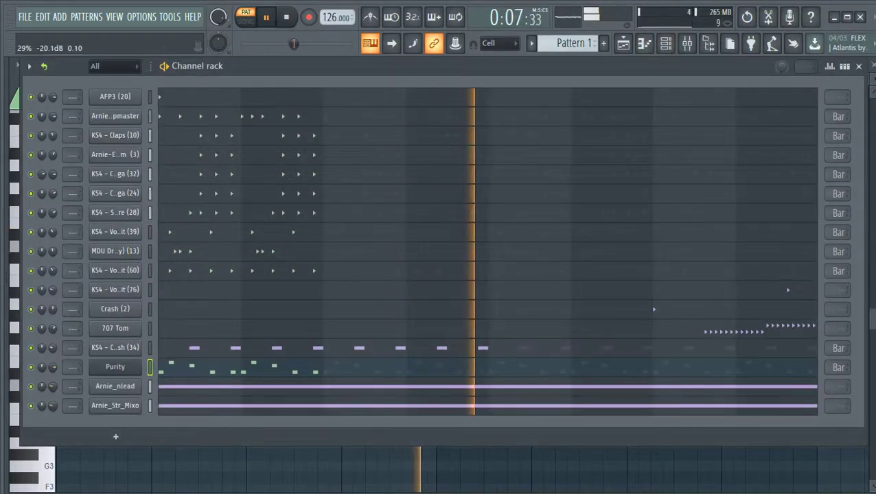
{"action": "key", "text": "alt+c"}
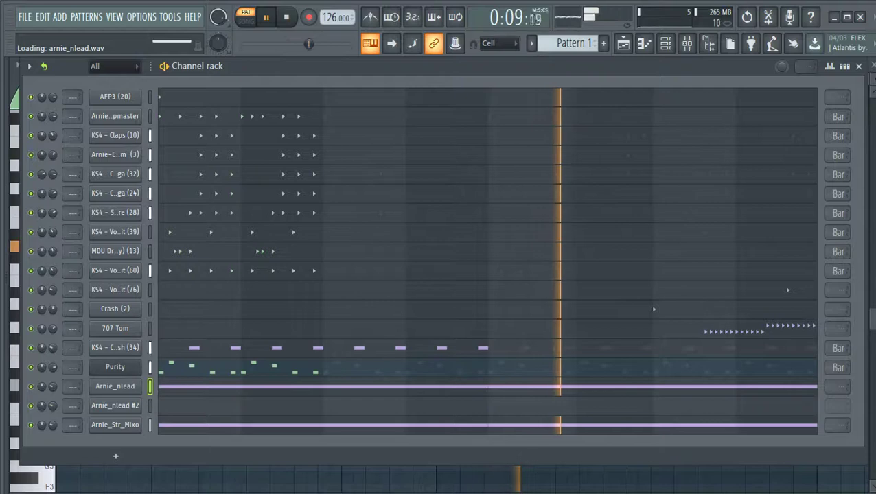
{"action": "left_click", "coordinate": [182, 405]}
{"action": "key", "text": "ctrl+Up"}
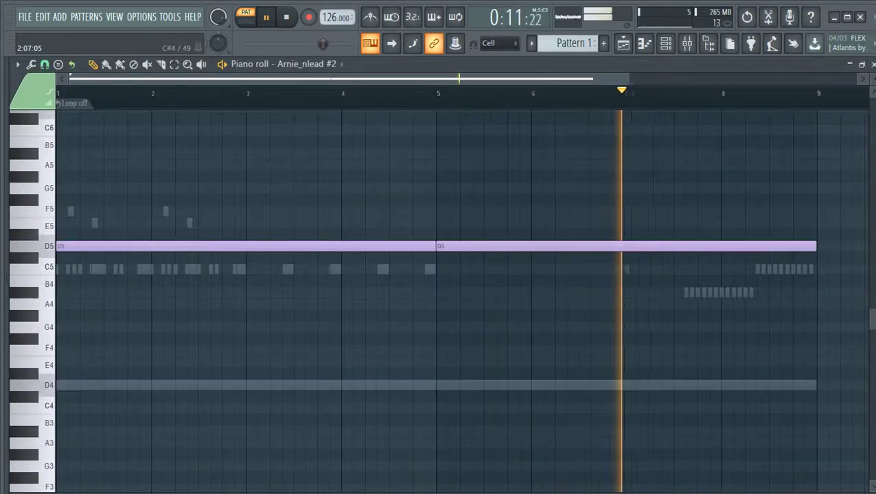
{"action": "key", "text": "F6"}
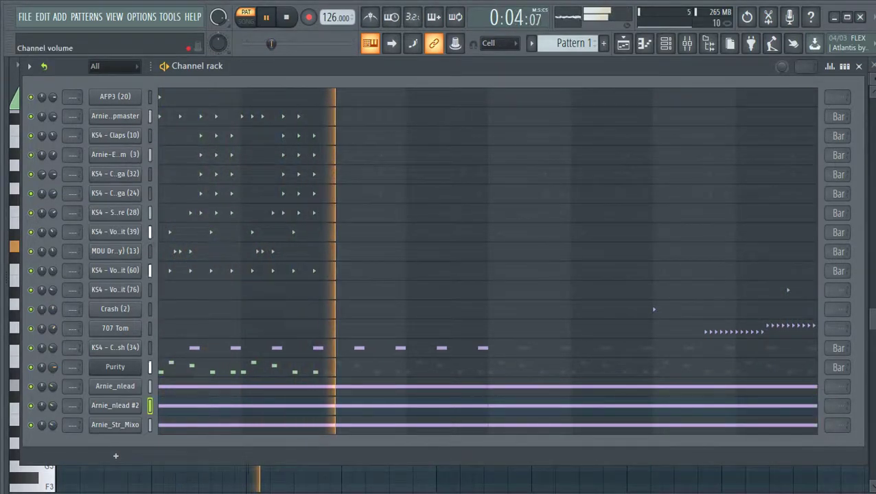
Clone the Purity channel and place a D5, F5 and A5 chord on step 3 of bar 1 in the copy's piano roll.
{"action": "left_click", "coordinate": [116, 366]}
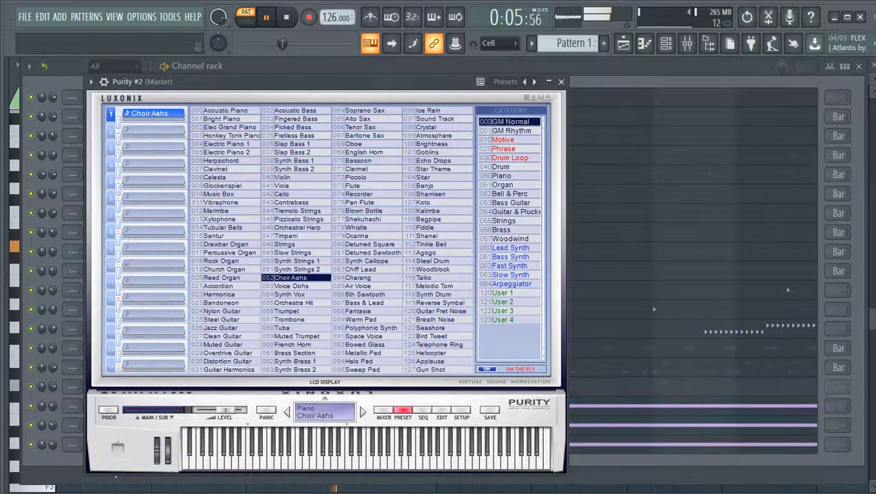
{"action": "left_click", "coordinate": [561, 81]}
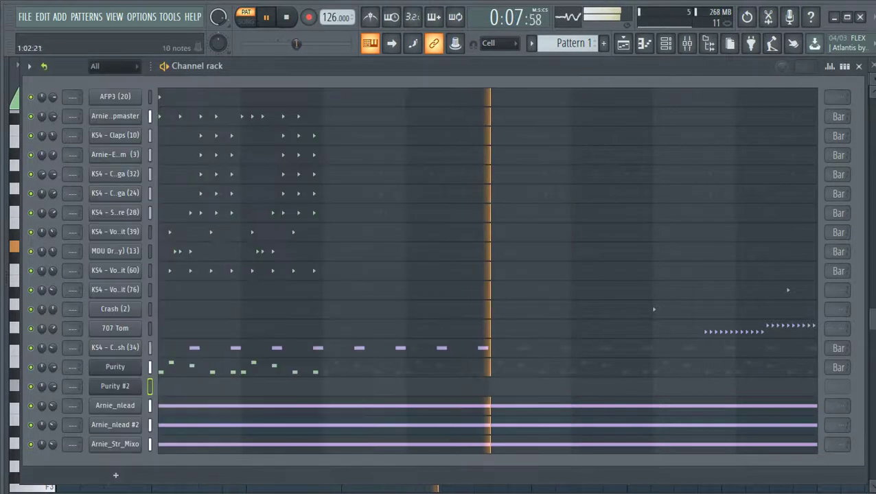
{"action": "key", "text": "F7"}
{"action": "scroll", "coordinate": [461, 307], "scroll_direction": "up", "scroll_amount": 2}
{"action": "scroll", "coordinate": [461, 307], "scroll_direction": "down", "scroll_amount": 1}
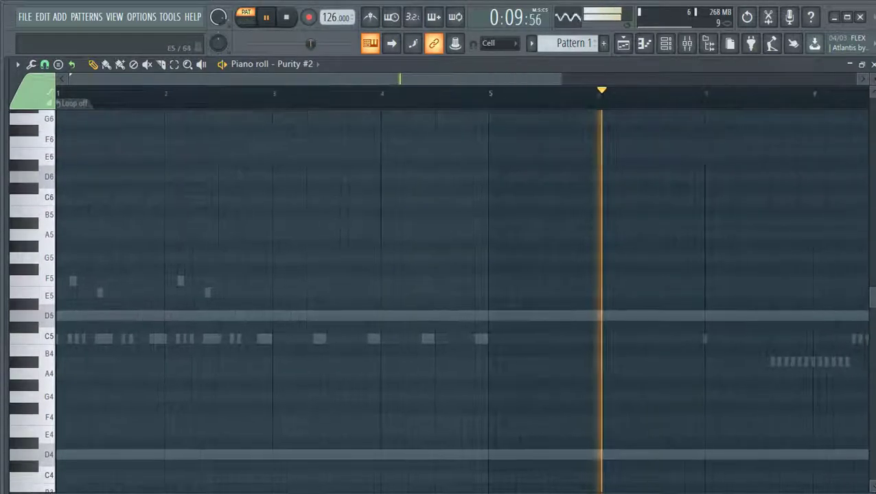
{"action": "scroll", "coordinate": [461, 307], "scroll_direction": "up", "scroll_amount": 3}
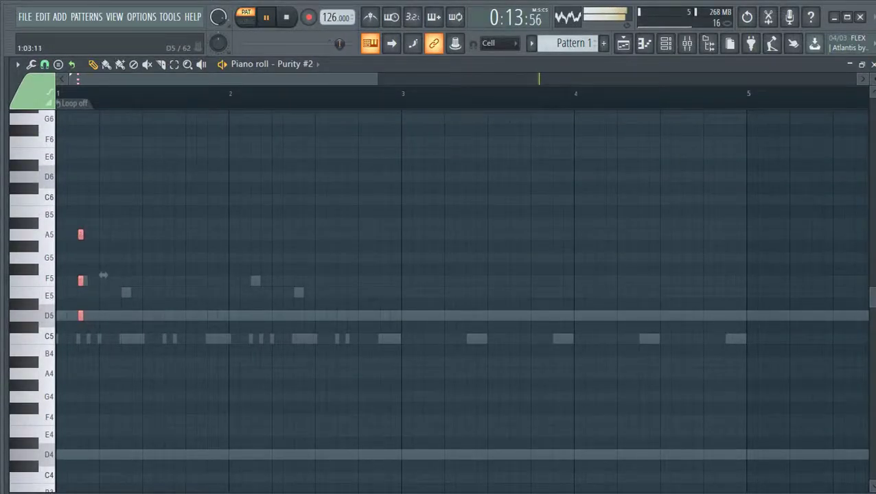
Shorten the Purity #2 chord, repeat it every four steps through bars 1 and 2, and set its loop point to Bar.
{"action": "right_click", "coordinate": [134, 315]}
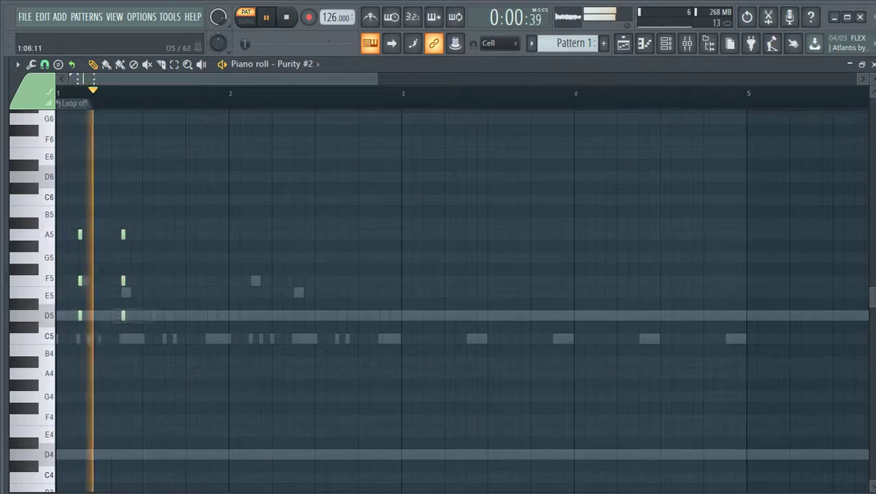
{"action": "left_click_drag", "start_coordinate": [140, 344], "coordinate": [79, 221]}
{"action": "left_click_drag", "start_coordinate": [269, 195], "coordinate": [254, 316]}
{"action": "right_click", "coordinate": [79, 102]}
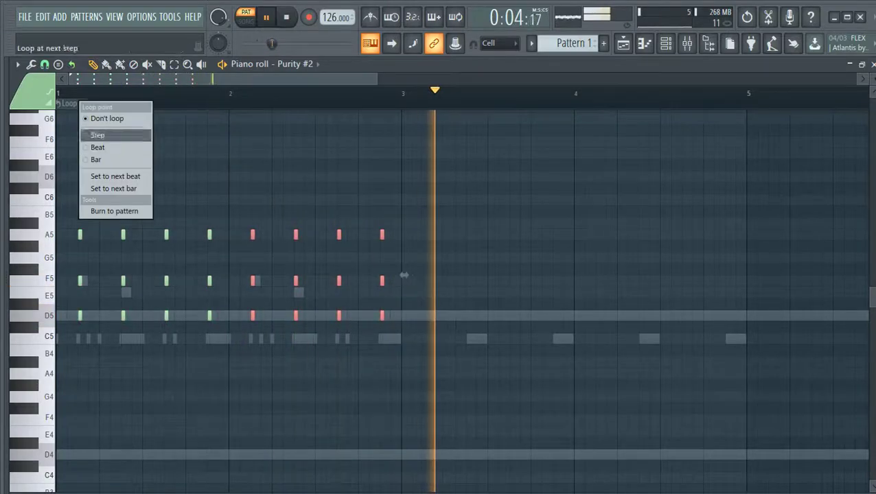
{"action": "left_click", "coordinate": [97, 160]}
{"action": "key", "text": "ctrl+d"}
{"action": "scroll", "coordinate": [440, 275], "scroll_direction": "down", "scroll_amount": 2}
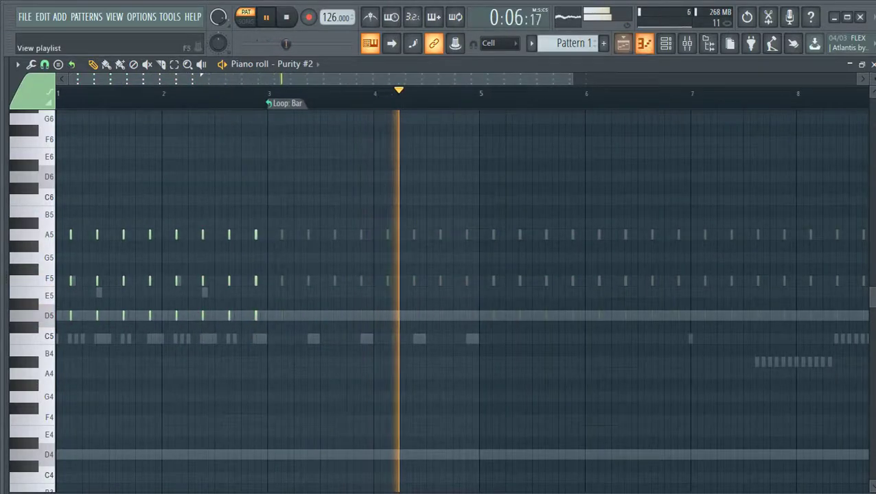
{"action": "left_click", "coordinate": [665, 44]}
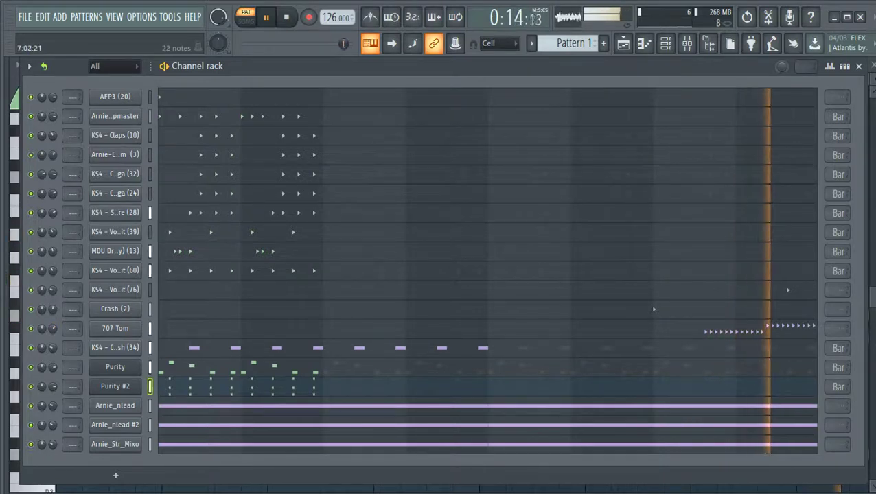
Clone the 707 Tom channel, move the copy directly below the MDU drum channel and give it that channel's rhythm.
{"action": "left_click", "coordinate": [498, 329]}
{"action": "scroll", "coordinate": [190, 304], "scroll_direction": "down", "scroll_amount": 2}
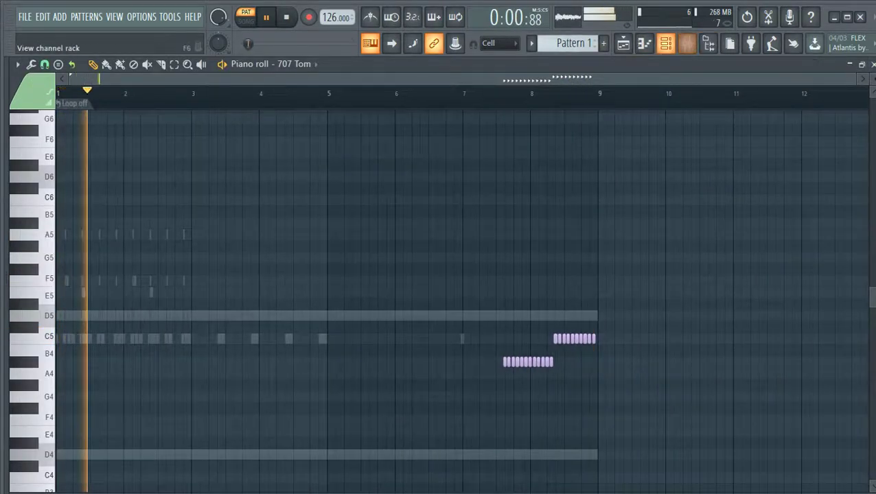
{"action": "left_click", "coordinate": [666, 43]}
{"action": "right_click", "coordinate": [134, 328]}
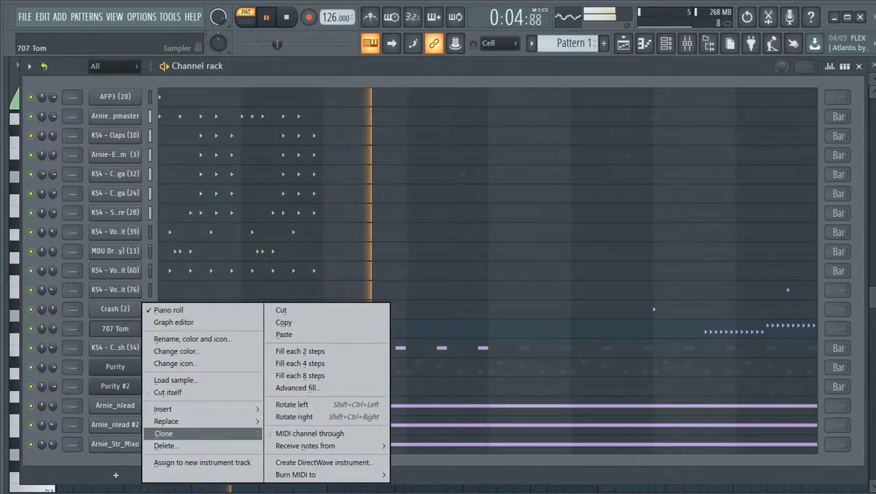
{"action": "left_click", "coordinate": [163, 434]}
{"action": "key", "text": "alt+Up"}
{"action": "key", "text": "alt+Up"}
{"action": "key", "text": "alt+Up"}
{"action": "key", "text": "alt+Up"}
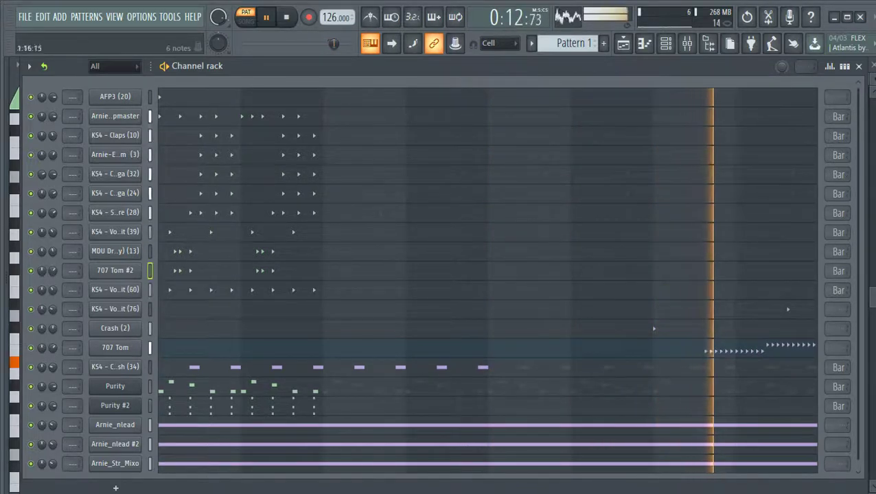
Add C5 notes to 707 Tom #2 on steps 12 and 15 of bar 2.
{"action": "key", "text": "F7"}
{"action": "scroll", "coordinate": [87, 343], "scroll_direction": "up", "scroll_amount": 4}
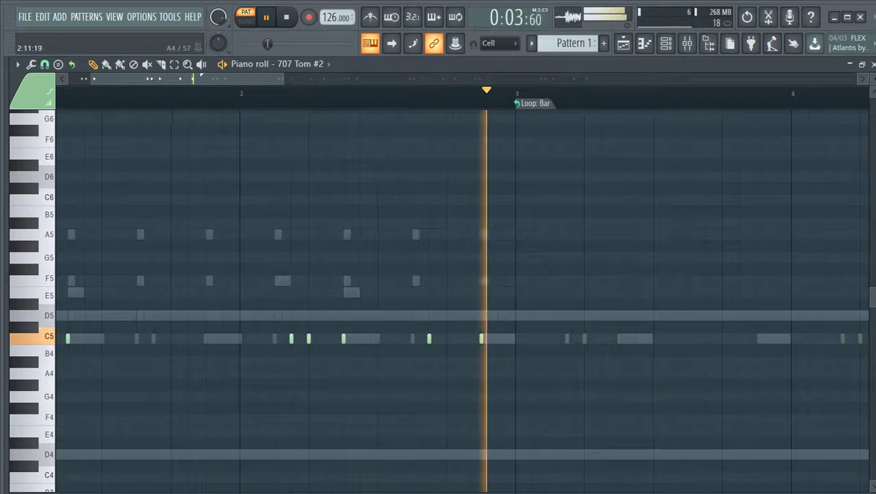
{"action": "left_click", "coordinate": [665, 43]}
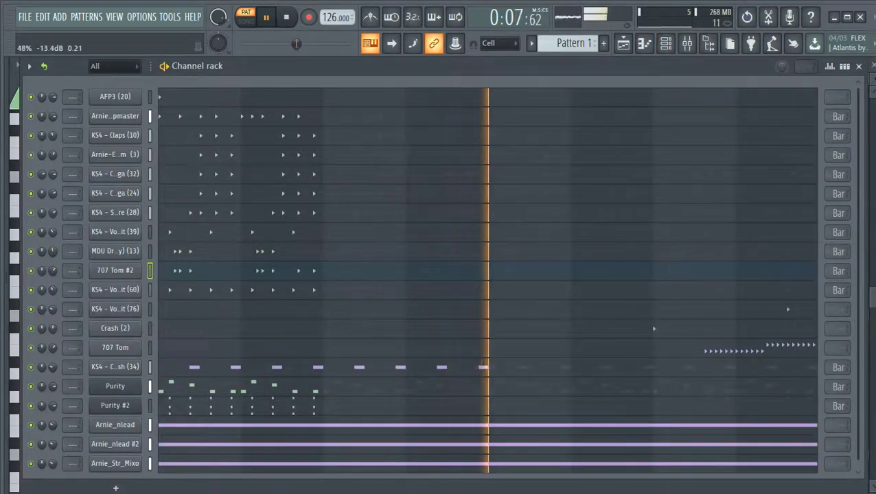
Clone Purity #2 with its chord pattern, load the GM Normal Whistle preset in the copy and close the plugin window.
{"action": "scroll", "coordinate": [75, 275], "scroll_direction": "down", "scroll_amount": 1}
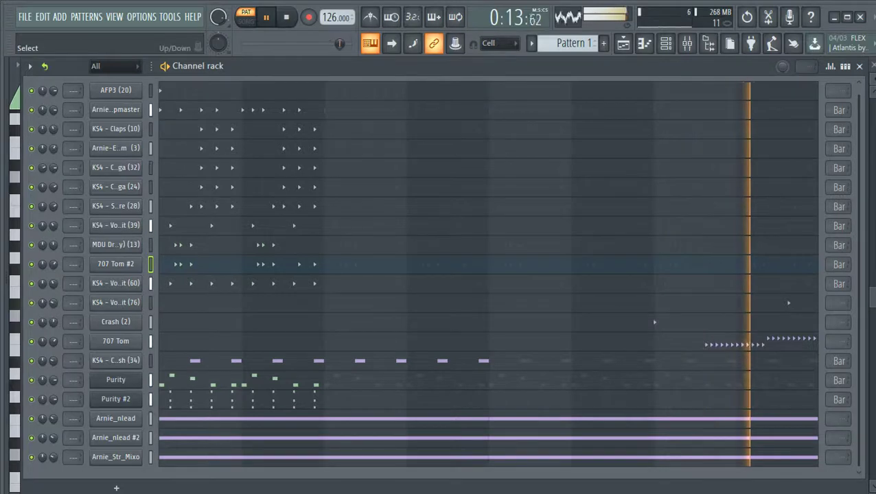
{"action": "left_click", "coordinate": [116, 400]}
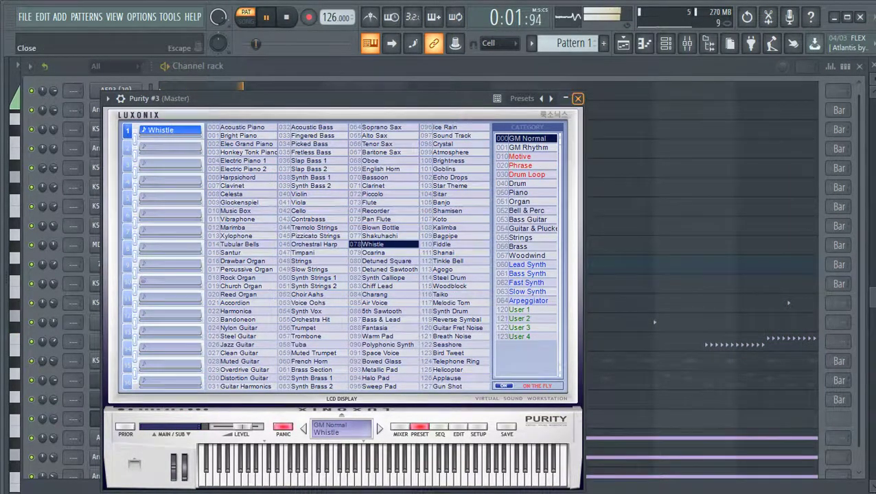
{"action": "left_click", "coordinate": [578, 98]}
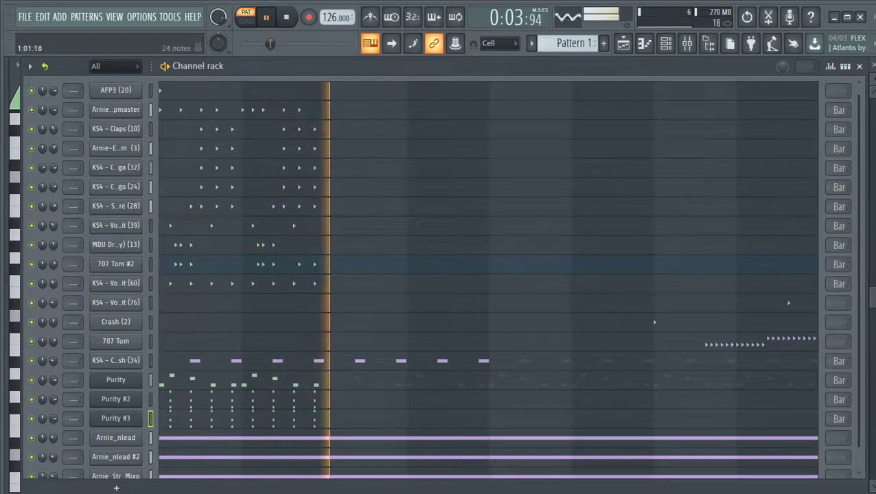
Raise the Purity #3 chords by one octave to D6, F6 and A6.
{"action": "key", "text": "F7"}
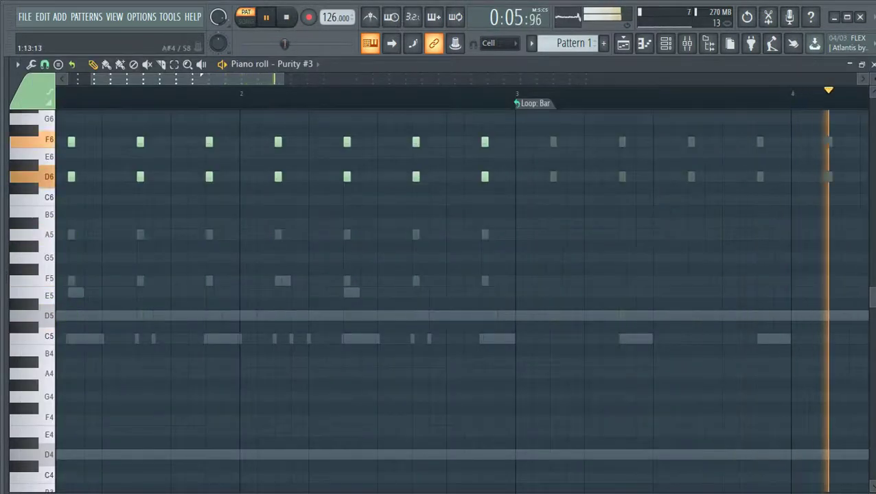
{"action": "scroll", "coordinate": [181, 364], "scroll_direction": "down", "scroll_amount": 4}
{"action": "scroll", "coordinate": [180, 364], "scroll_direction": "up", "scroll_amount": 2}
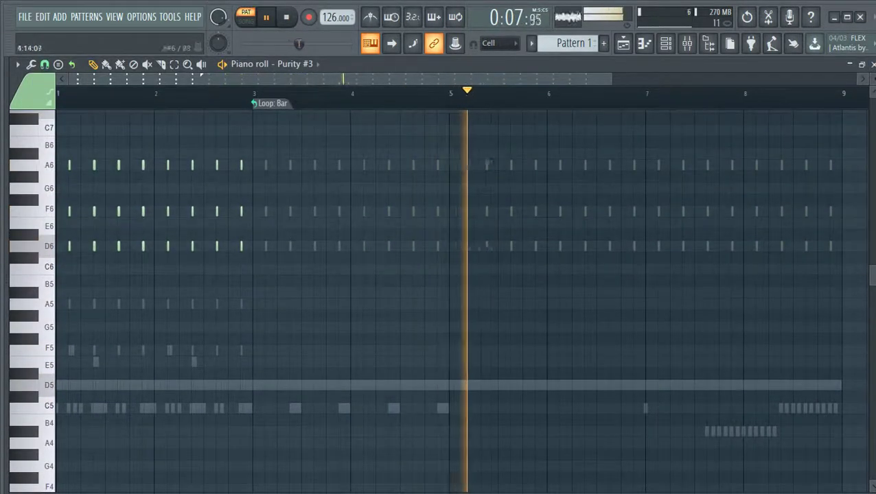
Switch Purity #3 to the Ocarina preset and lower its channel volume slightly.
{"action": "left_click", "coordinate": [666, 44]}
{"action": "left_click", "coordinate": [115, 418]}
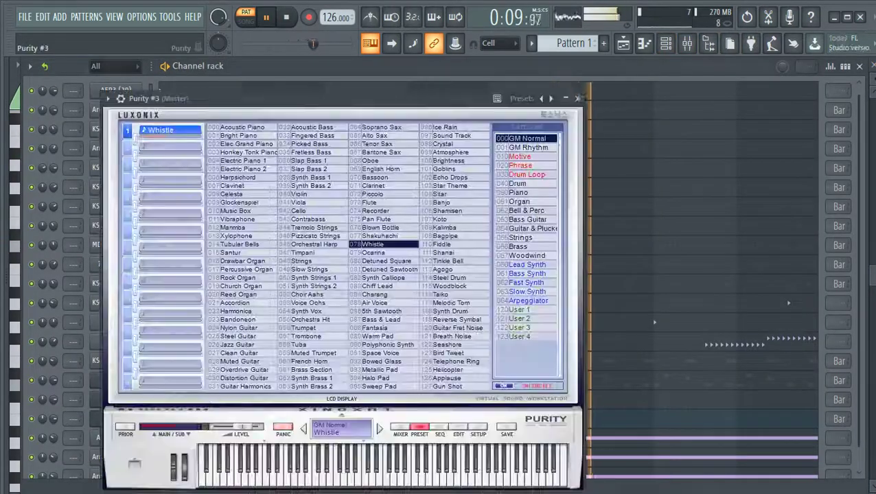
{"action": "left_click", "coordinate": [374, 253]}
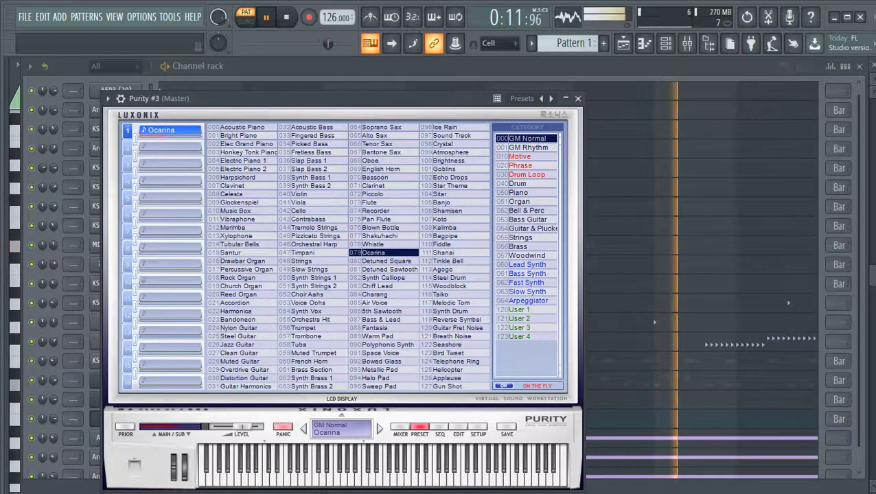
{"action": "left_click", "coordinate": [578, 98]}
{"action": "left_click_drag", "start_coordinate": [53, 419], "coordinate": [54, 424]}
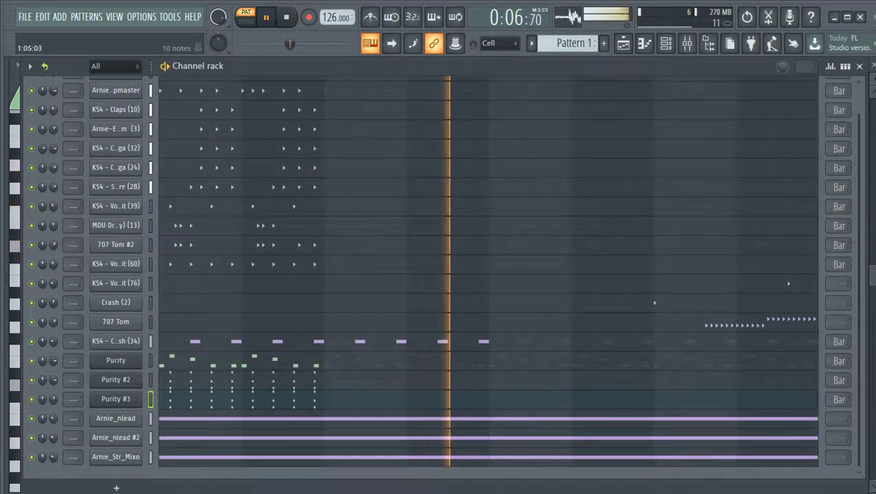
Turn up Trim for the KS4 - Vox Hit (60) sample and bring up its second page of precomputed effects.
{"action": "scroll", "coordinate": [116, 380], "scroll_direction": "down", "scroll_amount": 1}
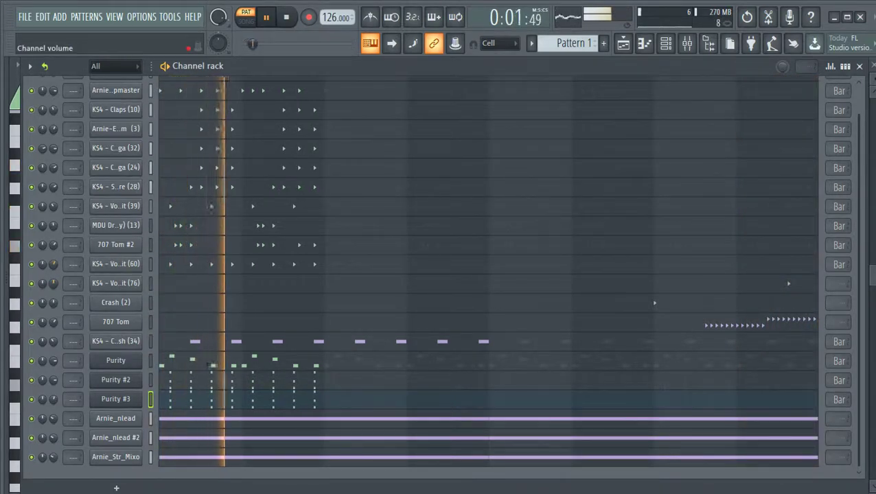
{"action": "left_click", "coordinate": [116, 263]}
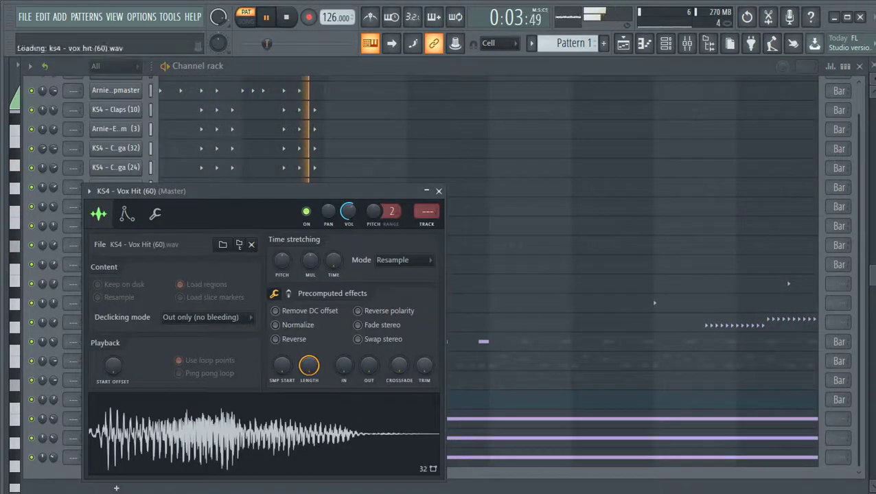
{"action": "left_click_drag", "start_coordinate": [425, 365], "coordinate": [424, 302]}
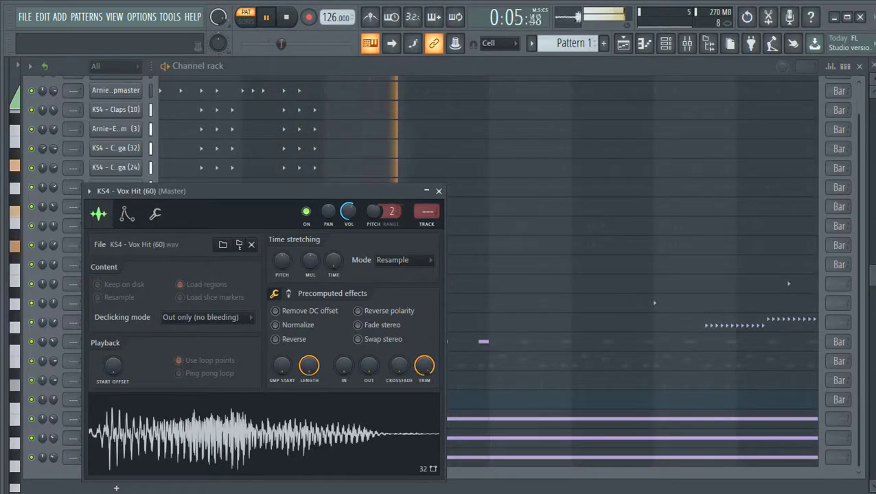
{"action": "left_click", "coordinate": [288, 293]}
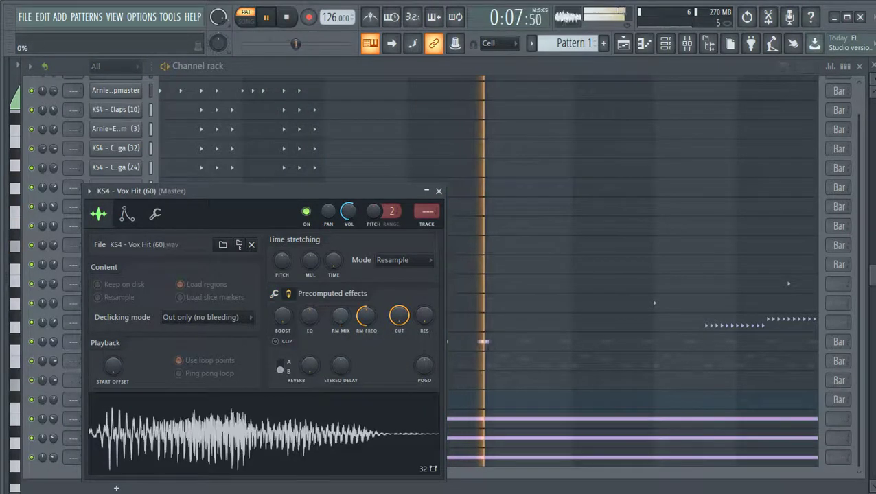
Lower the precomputed EQ effect on the KS4 - Vox Hit (60) sample and close its settings.
{"action": "mouse_move", "coordinate": [309, 316]}
{"action": "left_mouse_down"}
{"action": "mouse_move", "coordinate": [310, 285]}
{"action": "mouse_move", "coordinate": [309, 326]}
{"action": "left_mouse_up"}
{"action": "left_click", "coordinate": [438, 191]}
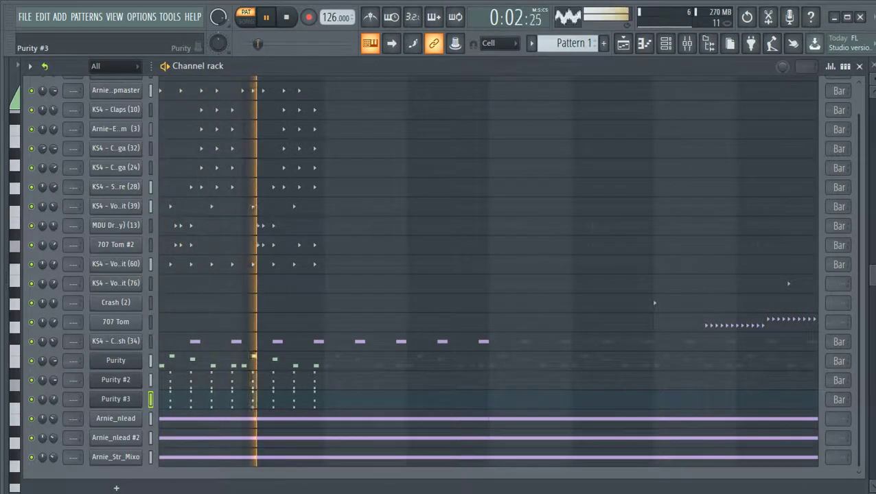
Insert a reFX Nexus instrument channel directly above Purity #3.
{"action": "right_click", "coordinate": [116, 399]}
{"action": "mouse_move", "coordinate": [206, 409]}
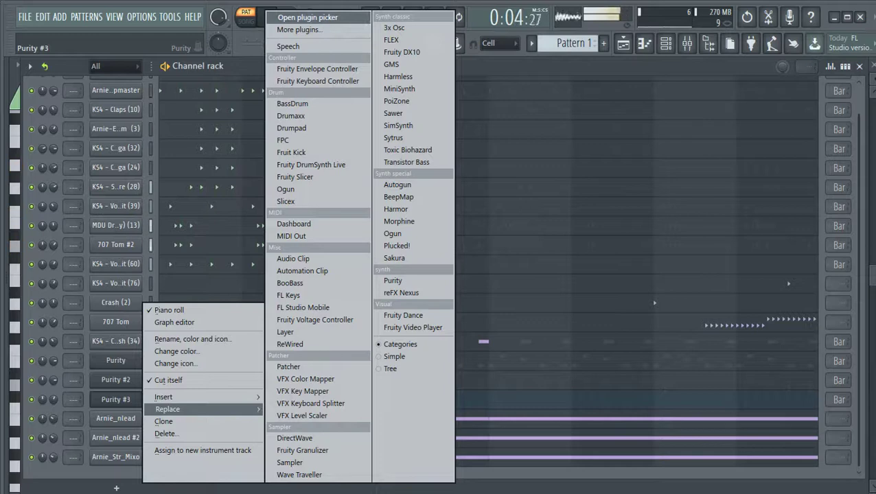
{"action": "left_click", "coordinate": [401, 293]}
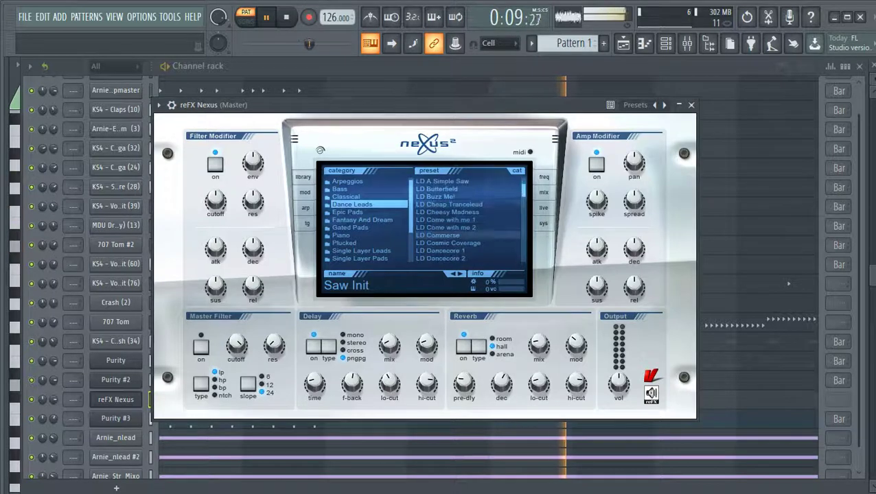
Load the LD Supersaw x4 preset from the Dance Leads category in reFX Nexus and close the plugin.
{"action": "key", "text": "Up"}
{"action": "key", "text": "Up"}
{"action": "key", "text": "Up"}
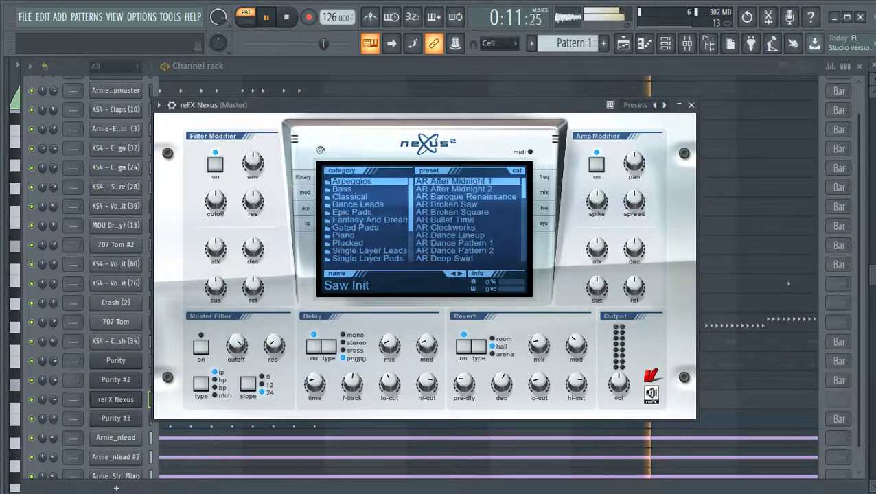
{"action": "key", "text": "Down"}
{"action": "key", "text": "Down"}
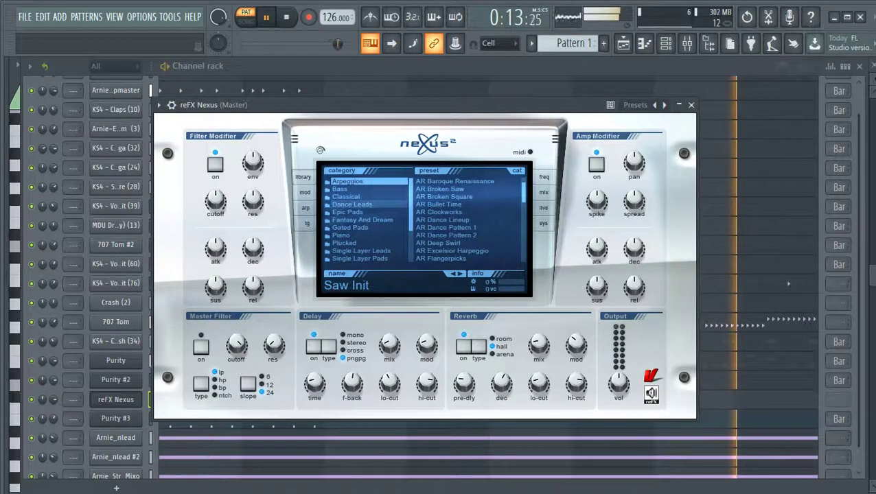
{"action": "key", "text": "Down"}
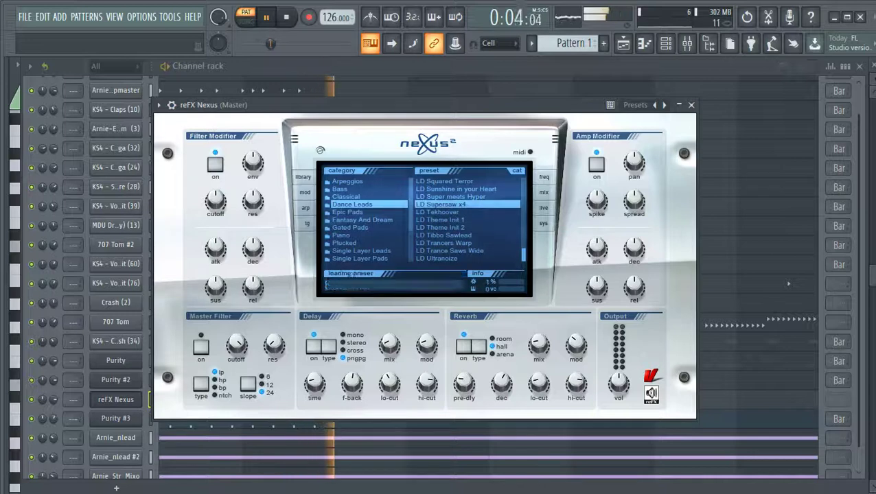
{"action": "left_click", "coordinate": [691, 105]}
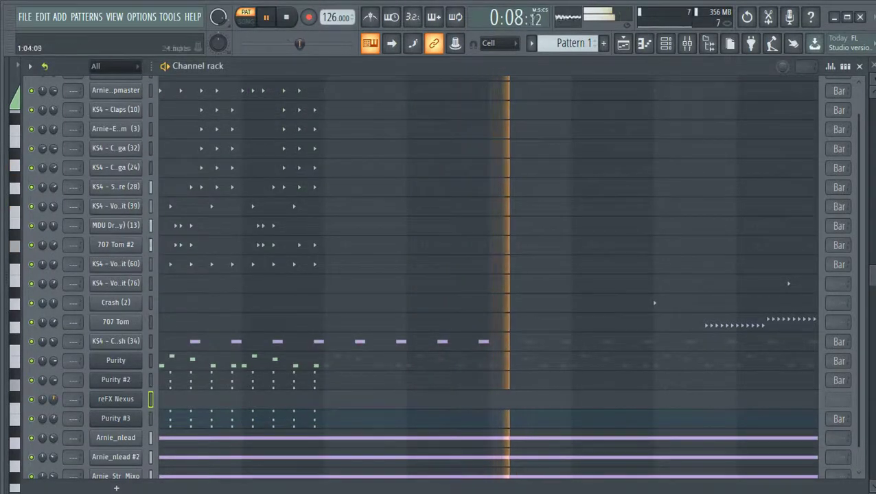
Place four one-step D6-F6-A6 chords two beats apart across the first two Nexus bars, and set a Bar loop at bar 3.
{"action": "key", "text": "F7"}
{"action": "scroll", "coordinate": [66, 364], "scroll_direction": "down", "scroll_amount": 1}
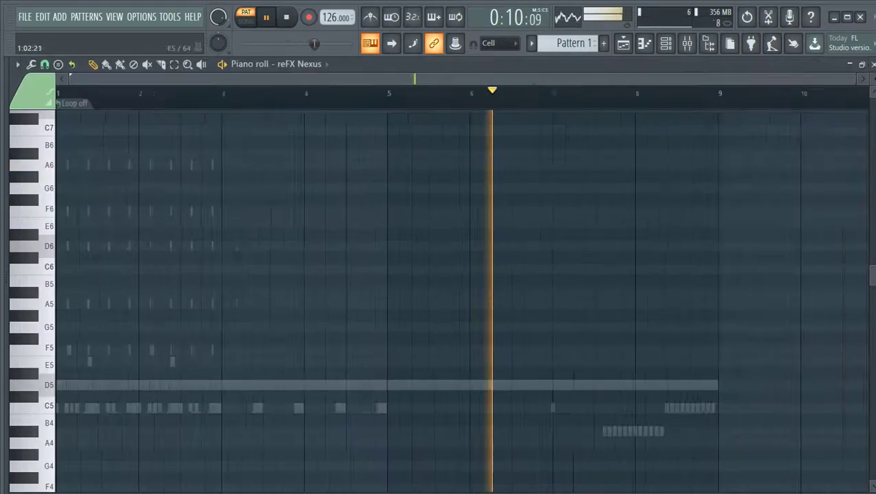
{"action": "scroll", "coordinate": [66, 363], "scroll_direction": "up", "scroll_amount": 4}
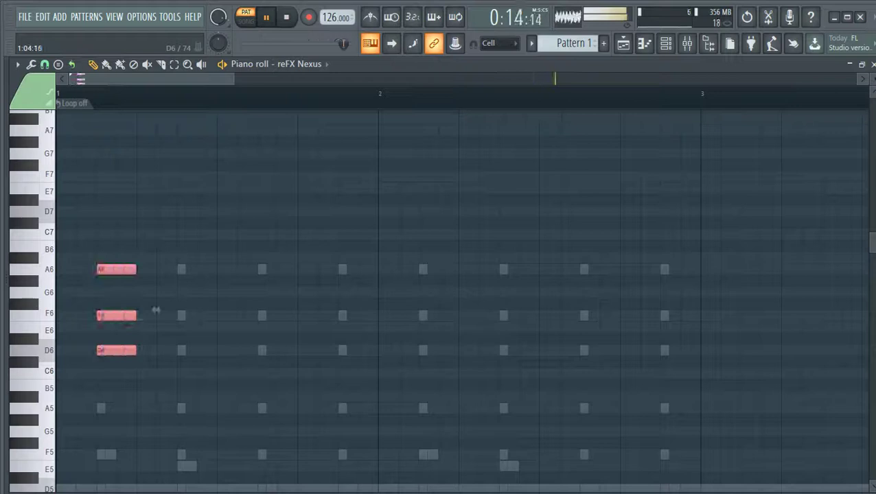
{"action": "left_click_drag", "start_coordinate": [236, 310], "coordinate": [619, 309]}
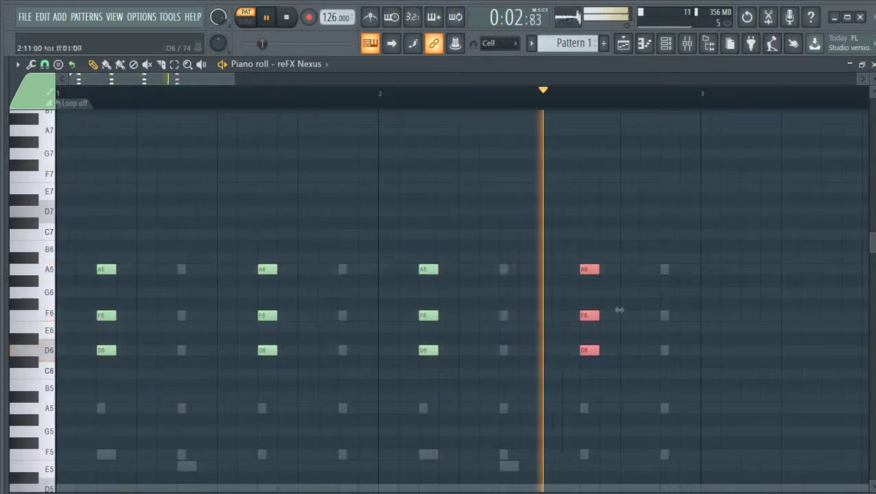
{"action": "right_click", "coordinate": [75, 105]}
{"action": "left_click", "coordinate": [93, 163]}
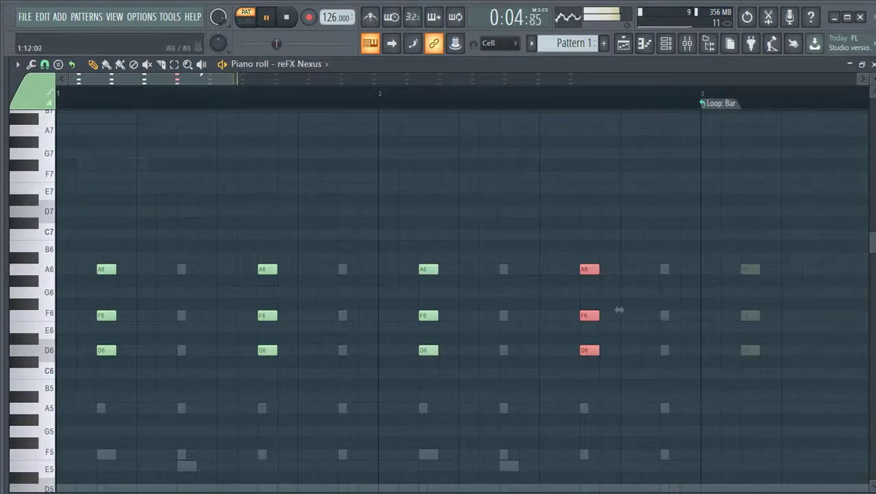
Lengthen the second D6-F6-A6 chord of the reFX Nexus part to two steps and return to the channel rack.
{"action": "scroll", "coordinate": [248, 212], "scroll_direction": "down", "scroll_amount": 5}
{"action": "scroll", "coordinate": [89, 226], "scroll_direction": "up", "scroll_amount": 2}
{"action": "left_click_drag", "start_coordinate": [143, 232], "coordinate": [174, 386]}
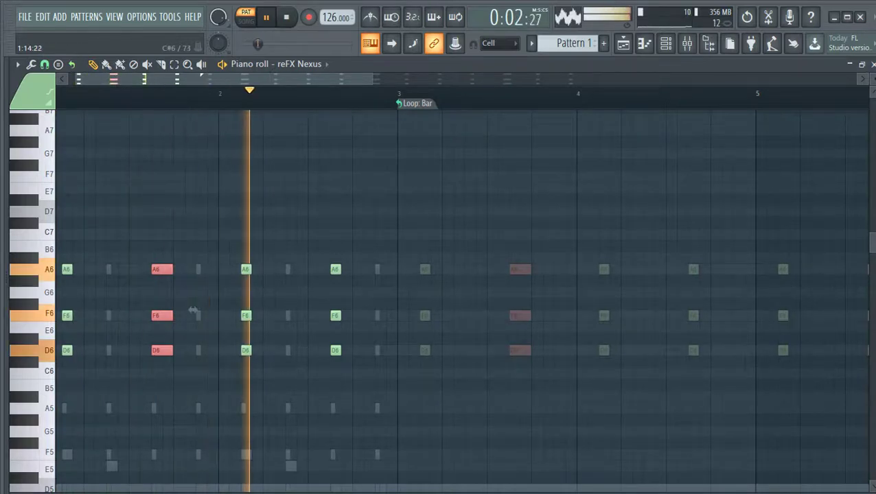
{"action": "left_click", "coordinate": [278, 349], "text": "ctrl"}
{"action": "left_click_drag", "start_coordinate": [354, 232], "coordinate": [335, 398]}
{"action": "left_click", "coordinate": [359, 308], "text": "ctrl"}
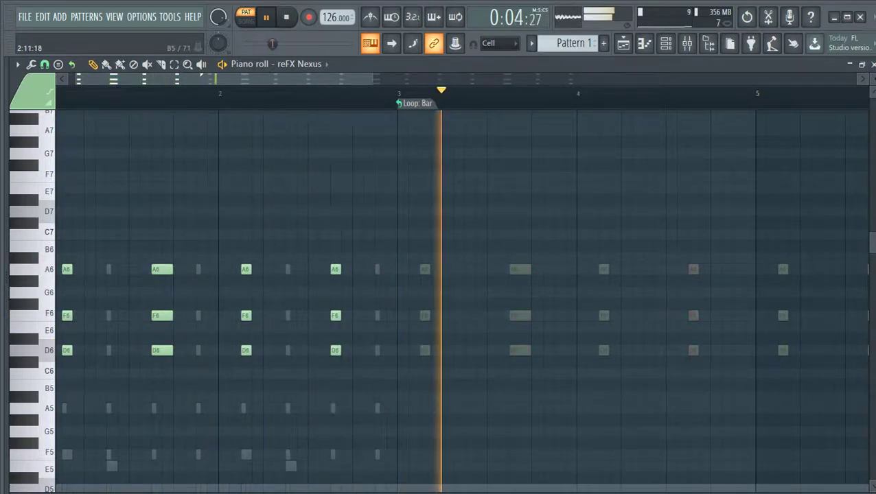
{"action": "scroll", "coordinate": [415, 388], "scroll_direction": "down", "scroll_amount": 2}
{"action": "scroll", "coordinate": [415, 388], "scroll_direction": "down", "scroll_amount": 1}
{"action": "left_click", "coordinate": [665, 44]}
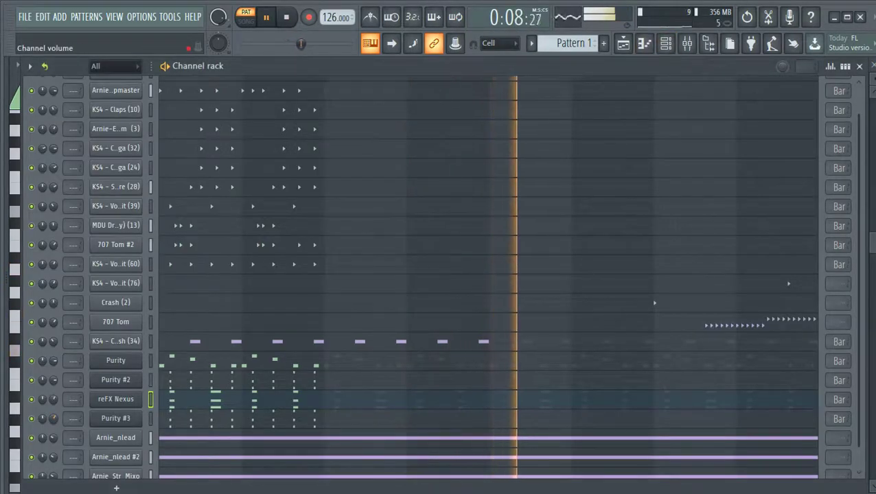
Add the SFX Cym Noisy sample as the top channel with a hit on the first beat and its volume at 47%.
{"action": "scroll", "coordinate": [115, 371], "scroll_direction": "down", "scroll_amount": 1}
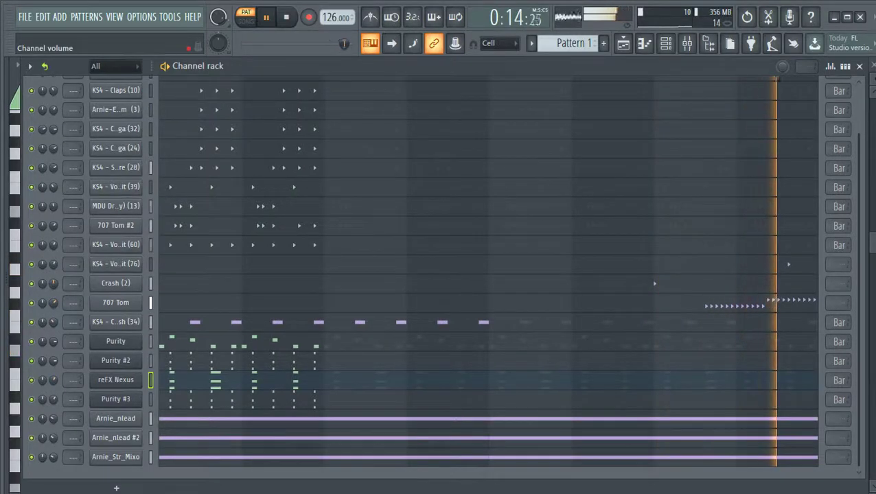
{"action": "scroll", "coordinate": [206, 302], "scroll_direction": "up", "scroll_amount": 3}
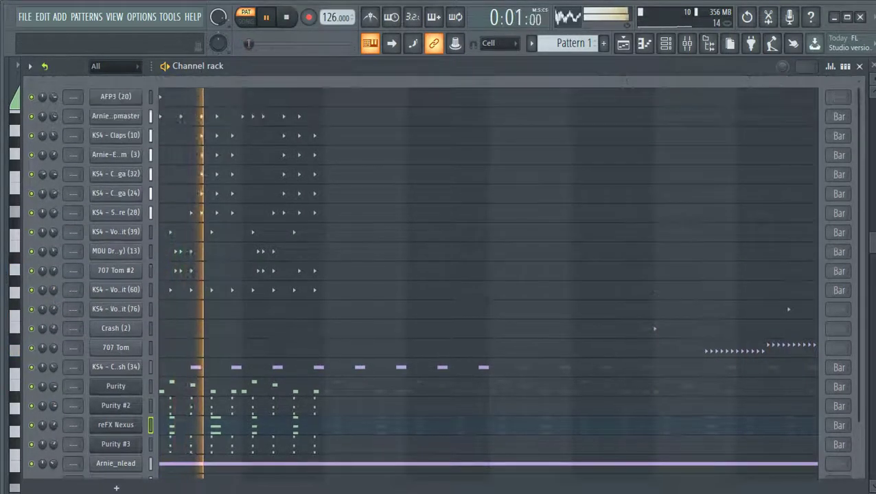
{"action": "mouse_move", "coordinate": [6, 278]}
{"action": "scroll", "coordinate": [55, 343], "scroll_direction": "down", "scroll_amount": 3}
{"action": "left_click", "coordinate": [54, 343]}
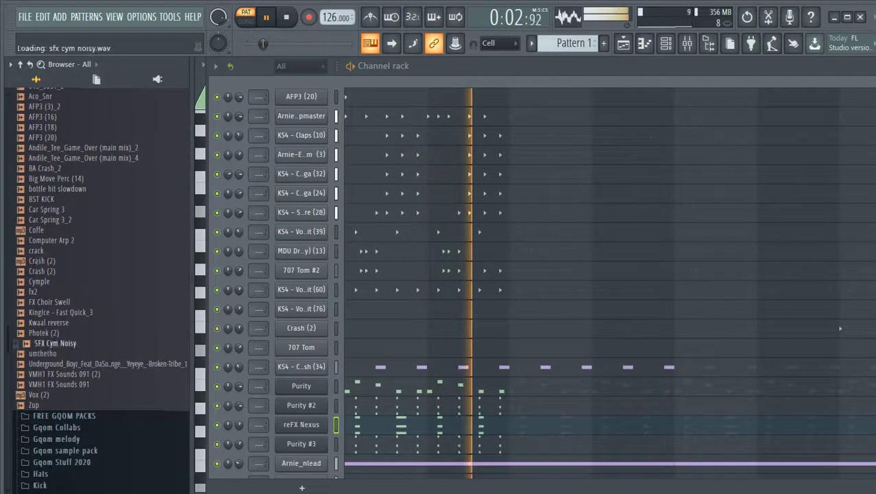
{"action": "left_click", "coordinate": [54, 323]}
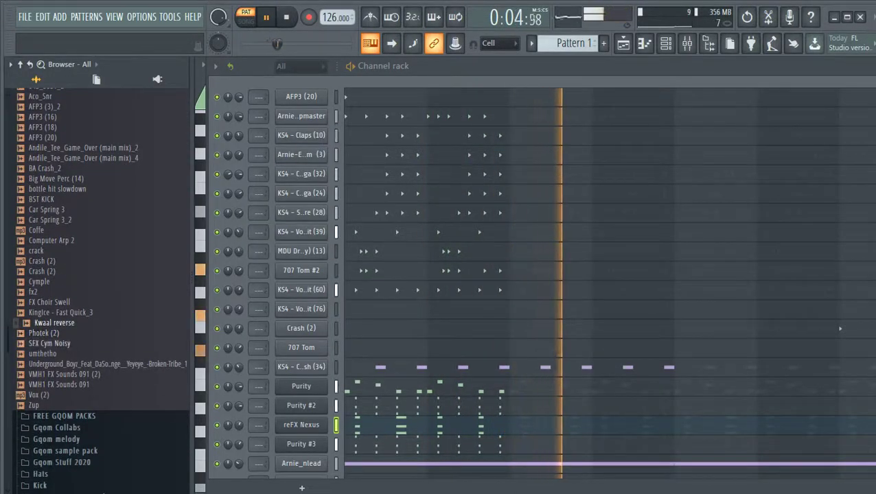
{"action": "left_click", "coordinate": [54, 343]}
{"action": "left_click_drag", "start_coordinate": [55, 344], "coordinate": [120, 100]}
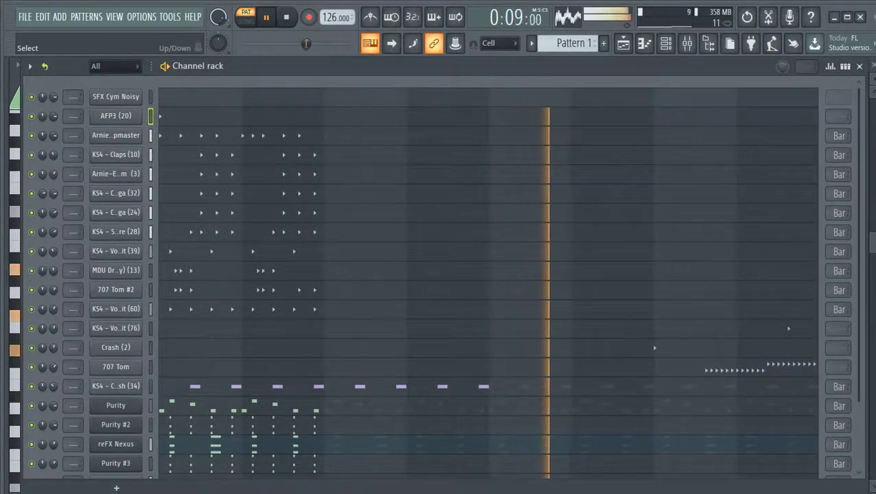
{"action": "left_click_drag", "start_coordinate": [53, 98], "coordinate": [54, 122]}
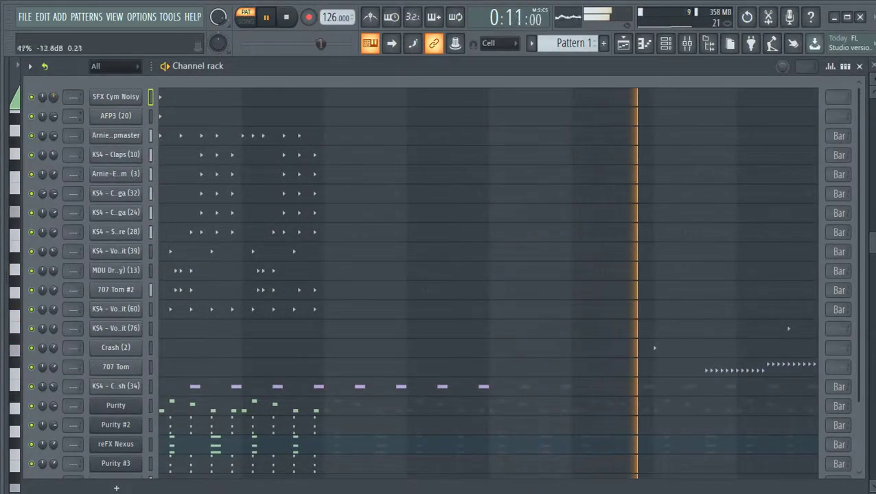
Extend the 707 Tom's A#4 note roll backwards so it starts half a beat into bar 7, and return to the channel rack.
{"action": "left_click", "coordinate": [694, 367]}
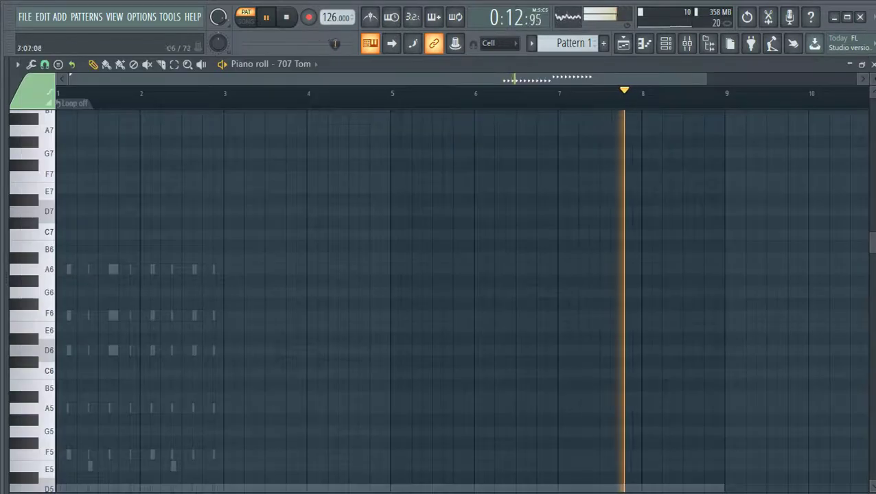
{"action": "scroll", "coordinate": [573, 295], "scroll_direction": "down", "scroll_amount": 5}
{"action": "scroll", "coordinate": [575, 295], "scroll_direction": "up", "scroll_amount": 4}
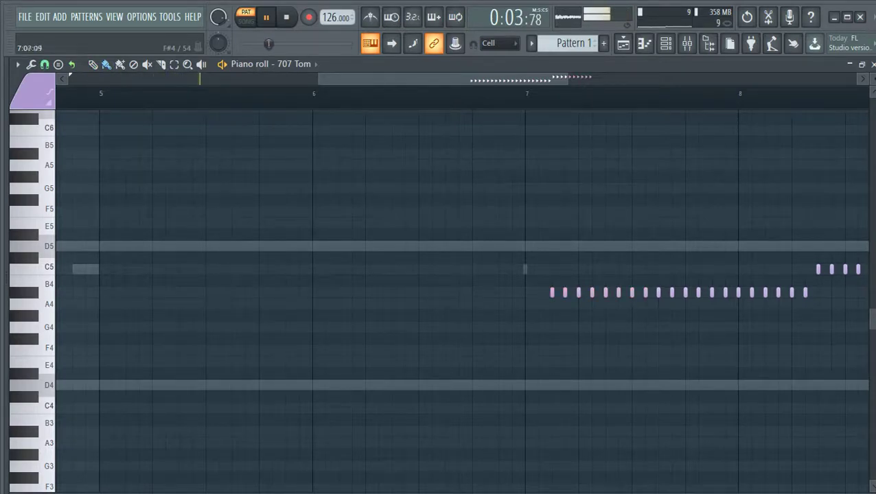
{"action": "scroll", "coordinate": [627, 338], "scroll_direction": "down", "scroll_amount": 4}
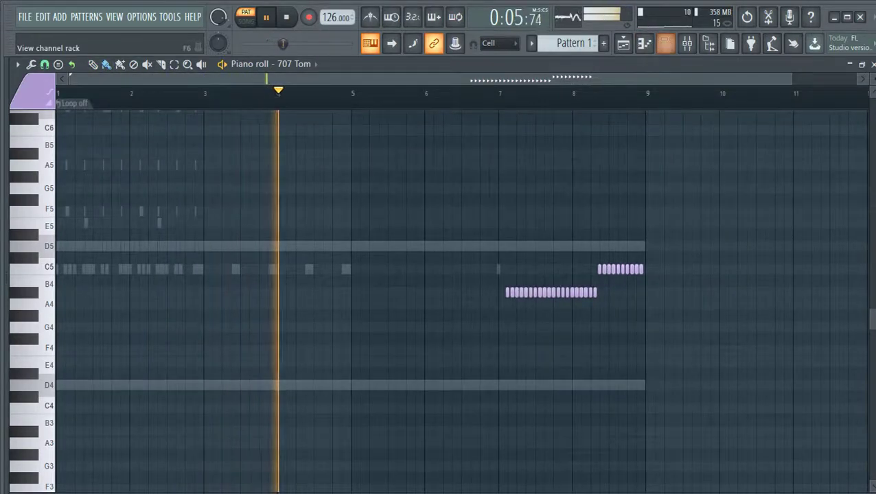
{"action": "left_click", "coordinate": [665, 43]}
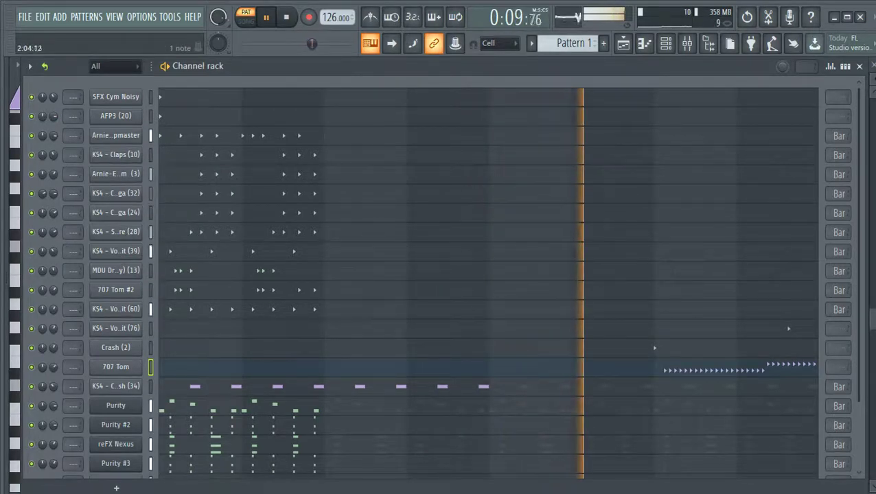
Preview the samples at the end of the browser list and add the Zup sample as a new channel.
{"action": "scroll", "coordinate": [488, 274], "scroll_direction": "down", "scroll_amount": 3}
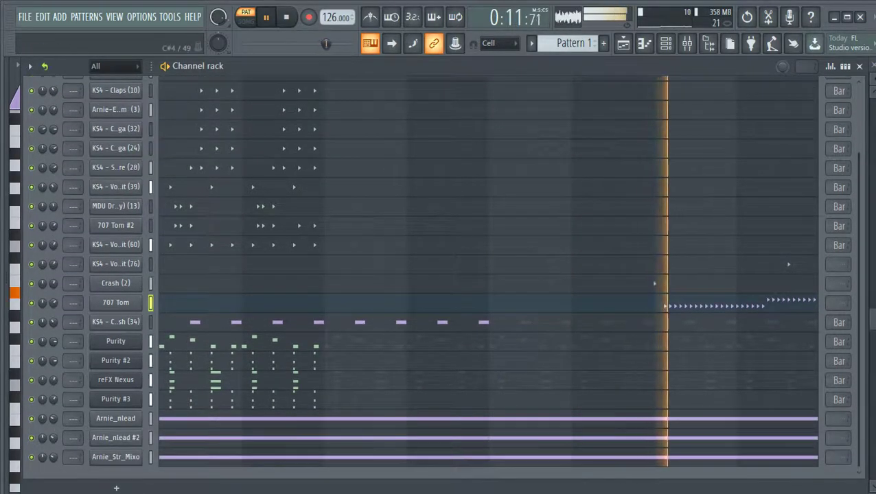
{"action": "mouse_move", "coordinate": [6, 364]}
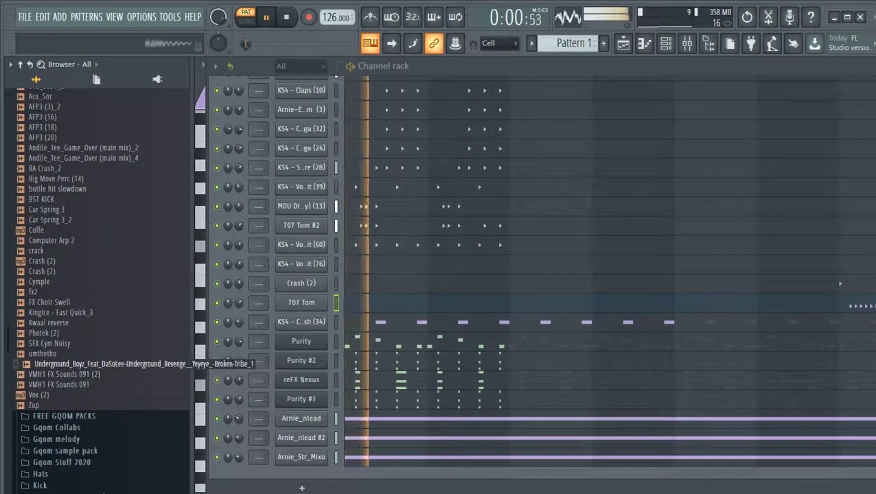
{"action": "key", "text": "Down"}
{"action": "key", "text": "Down"}
{"action": "key", "text": "Down"}
{"action": "key", "text": "Down"}
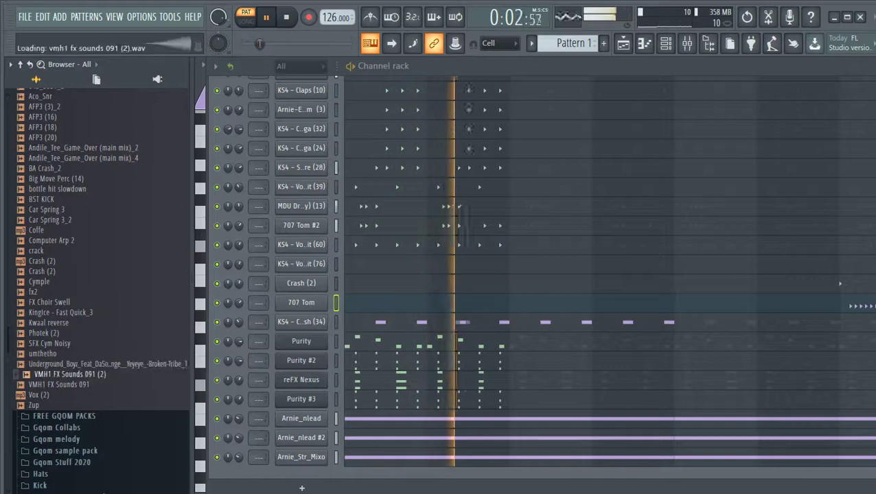
{"action": "left_click_drag", "start_coordinate": [39, 405], "coordinate": [124, 132]}
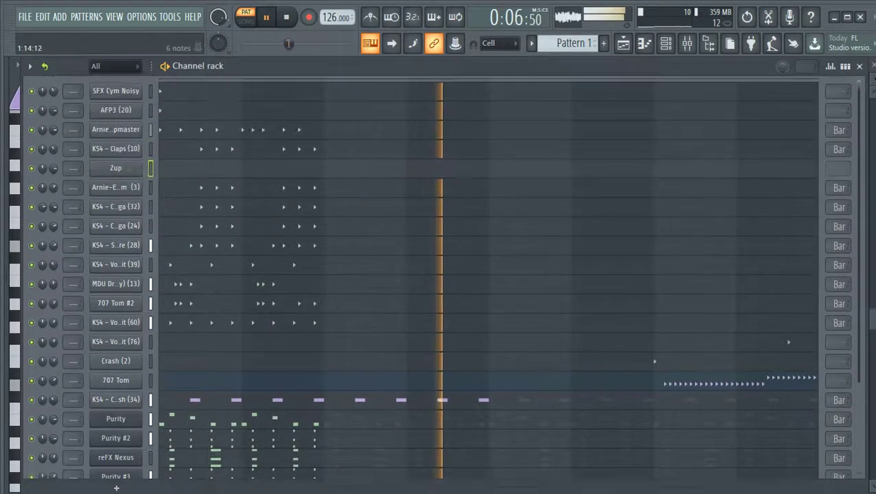
Move the Zup channel up to the top of the channel rack.
{"action": "key", "text": "alt+Up"}
{"action": "key", "text": "alt+Up"}
{"action": "key", "text": "alt+Up"}
{"action": "key", "text": "alt+Up"}
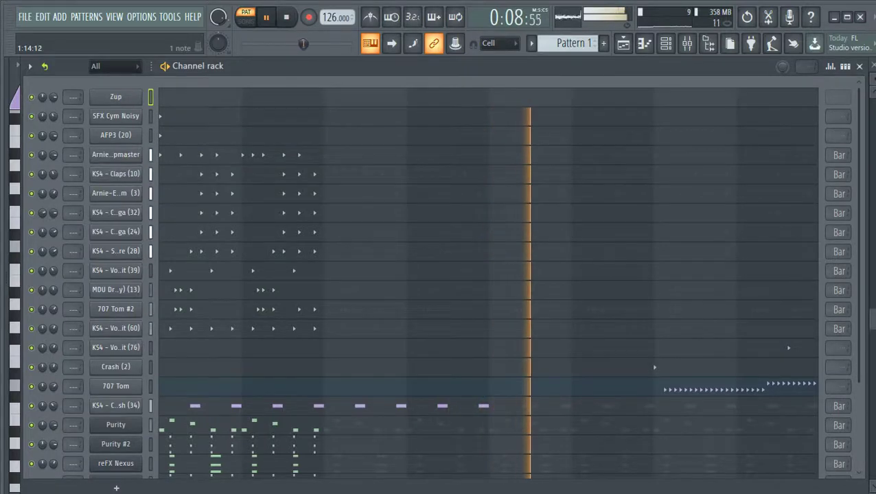
Place a single C5 note for Zup half a beat before bar 9 and return to the channel rack.
{"action": "left_click", "coordinate": [859, 66]}
{"action": "scroll", "coordinate": [584, 268], "scroll_direction": "down", "scroll_amount": 1}
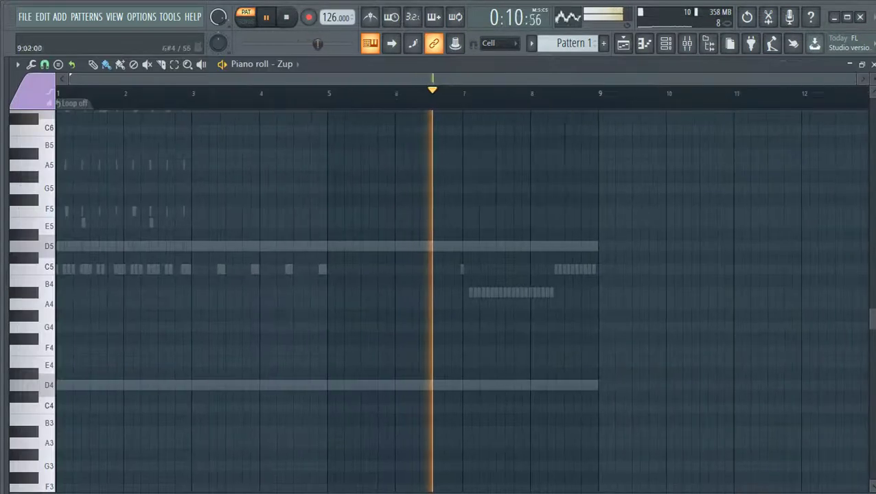
{"action": "scroll", "coordinate": [583, 269], "scroll_direction": "up", "scroll_amount": 8}
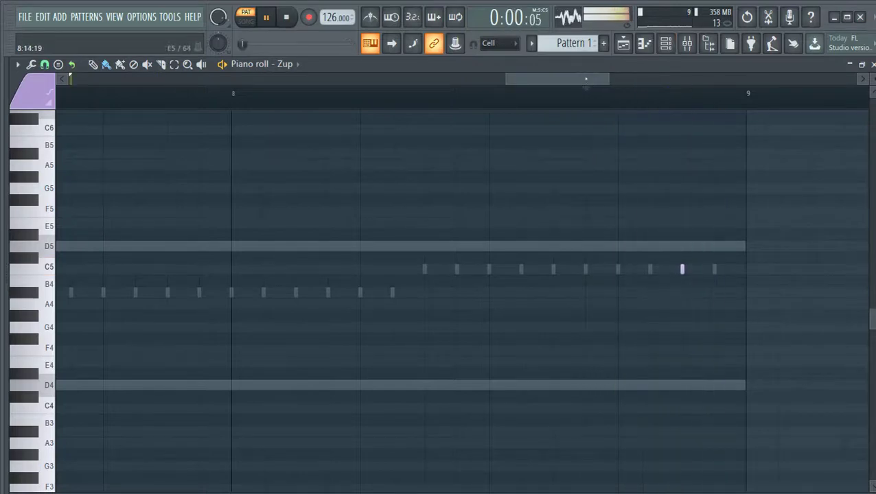
{"action": "left_click", "coordinate": [665, 43]}
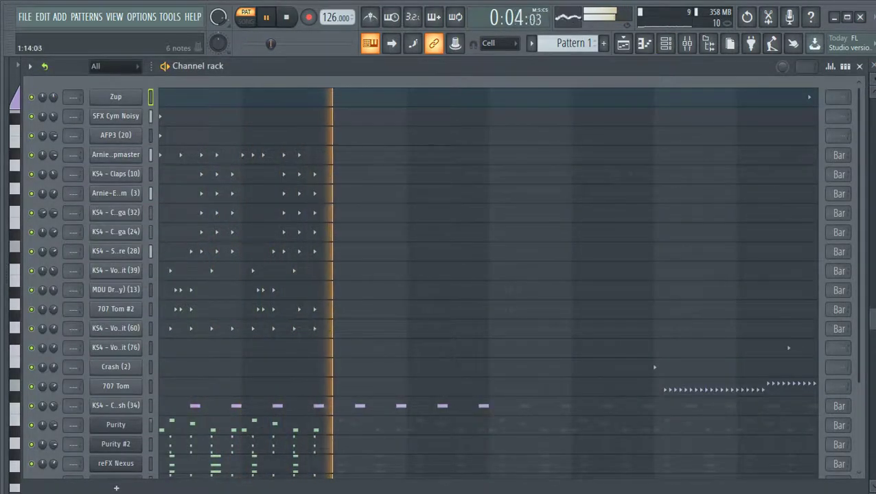
Show the channels as step buttons and add a second reFX Nexus above Purity #3 with the PL Mute Guitars 2 preset.
{"action": "scroll", "coordinate": [480, 274], "scroll_direction": "down", "scroll_amount": 2}
{"action": "left_click", "coordinate": [845, 66]}
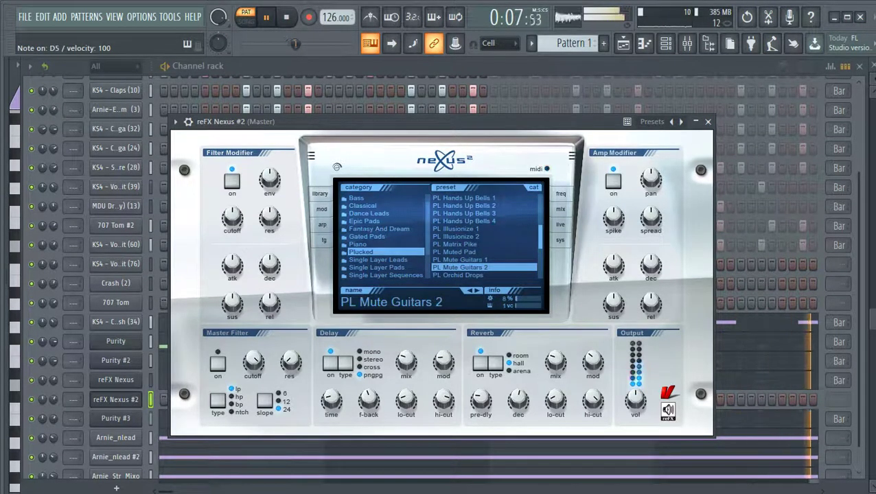
{"action": "left_click", "coordinate": [707, 122]}
Open the piano roll for reFX Nexus #2 and place two short notes on steps 3 and 7 of bar 1, raised to D6.
{"action": "right_click", "coordinate": [130, 399]}
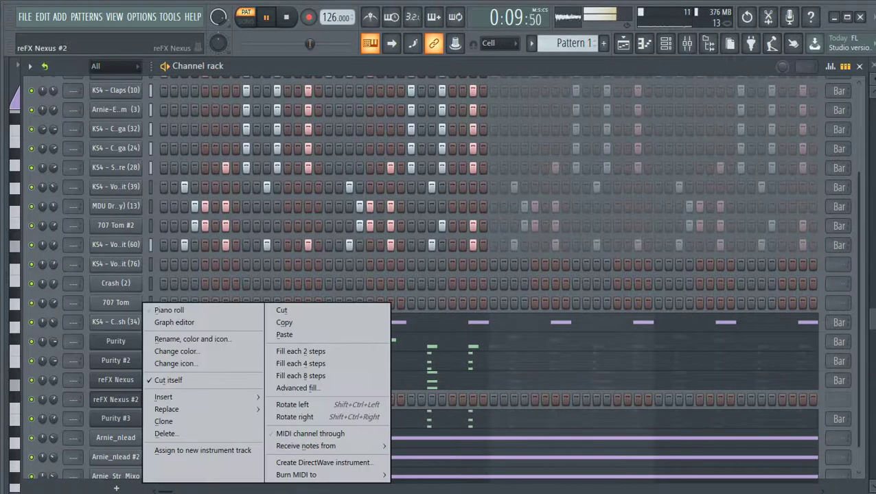
{"action": "left_click", "coordinate": [169, 310]}
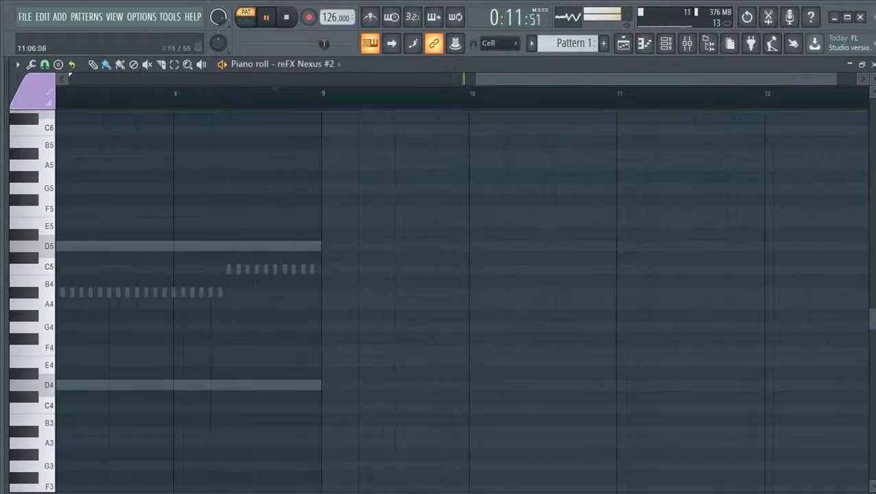
{"action": "left_click_drag", "start_coordinate": [712, 79], "coordinate": [304, 79]}
{"action": "left_click_drag", "start_coordinate": [429, 79], "coordinate": [654, 79]}
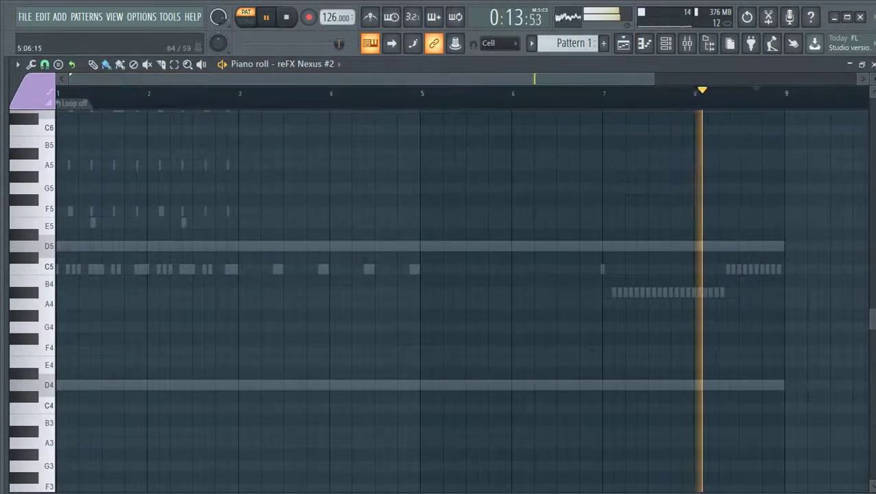
{"action": "scroll", "coordinate": [176, 293], "scroll_direction": "up", "scroll_amount": 2}
{"action": "scroll", "coordinate": [103, 313], "scroll_direction": "up", "scroll_amount": 5}
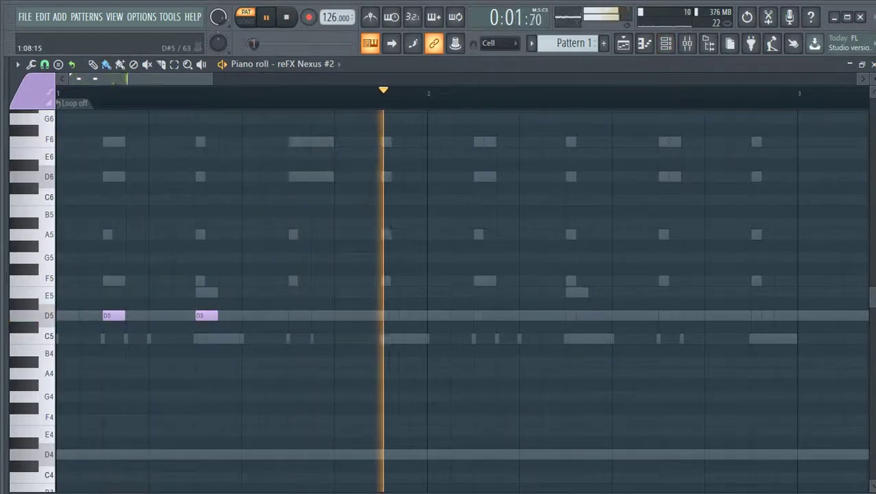
{"action": "scroll", "coordinate": [234, 304], "scroll_direction": "up", "scroll_amount": 2}
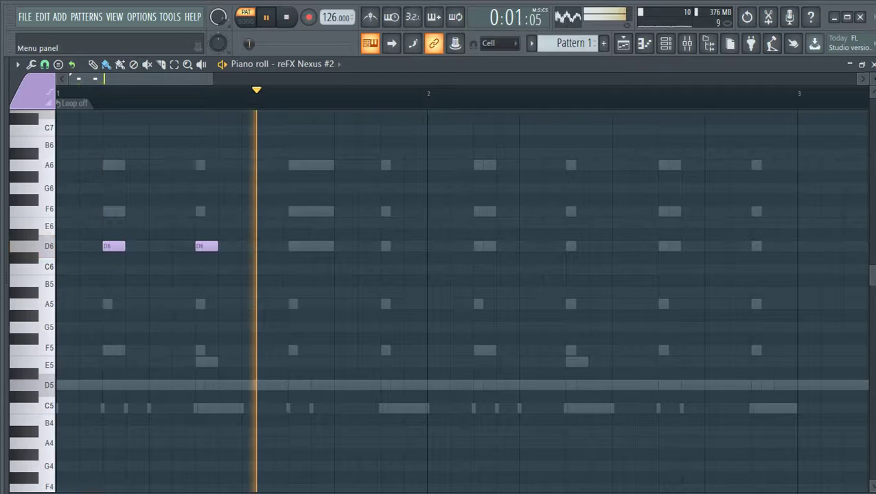
Replace the two D6 notes of reFX Nexus #2 with D5 notes on steps 3 and 6 of bar 1.
{"action": "left_click", "coordinate": [666, 43]}
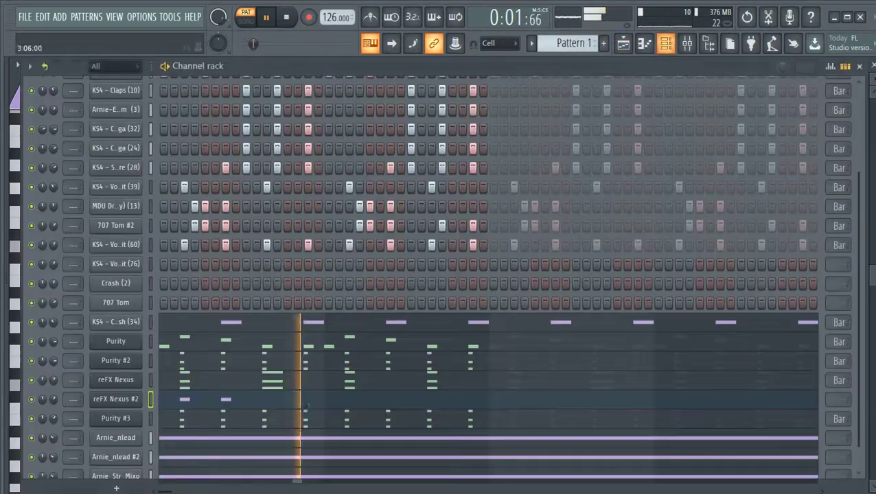
{"action": "scroll", "coordinate": [437, 278], "scroll_direction": "down", "scroll_amount": 1}
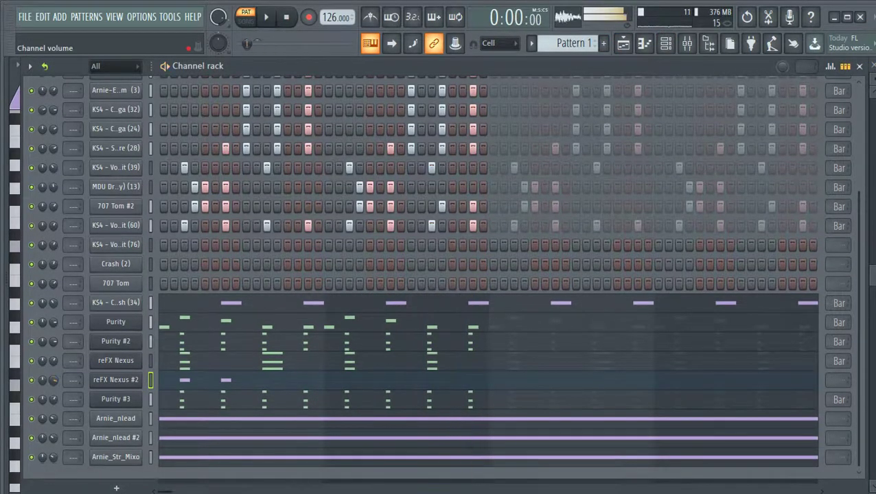
{"action": "left_click", "coordinate": [202, 381]}
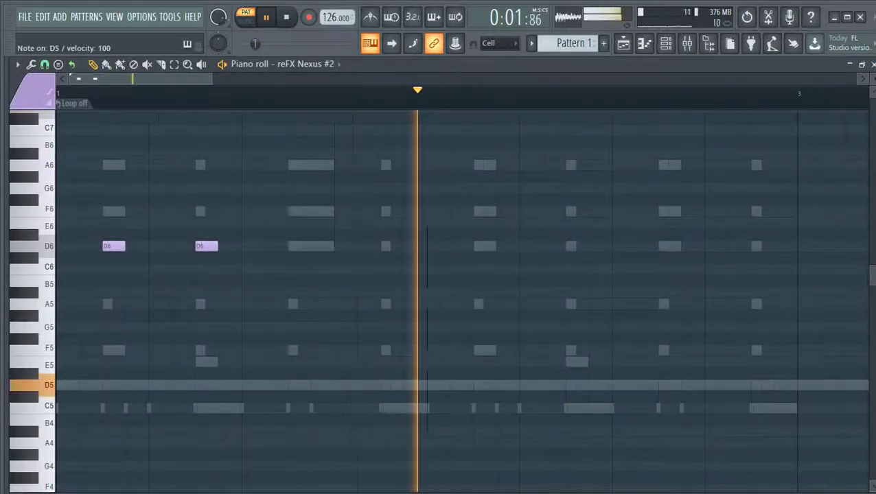
{"action": "left_click", "coordinate": [105, 385]}
{"action": "right_click", "coordinate": [121, 247]}
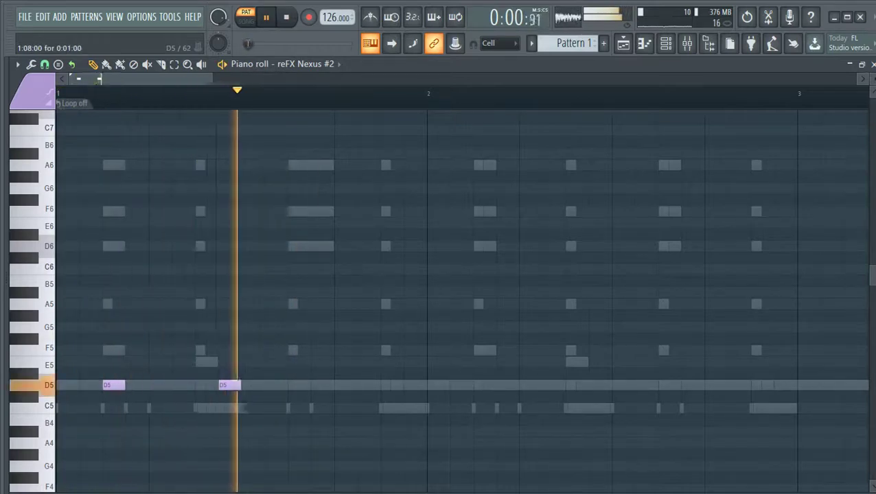
{"action": "key", "text": "space"}
{"action": "left_click_drag", "start_coordinate": [233, 385], "coordinate": [210, 385]}
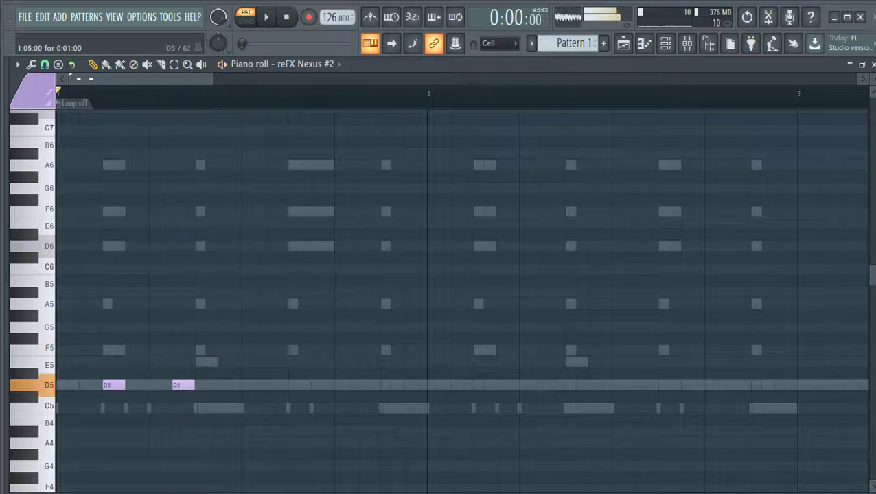
{"action": "left_click_drag", "start_coordinate": [184, 386], "coordinate": [207, 385]}
{"action": "key", "text": "space"}
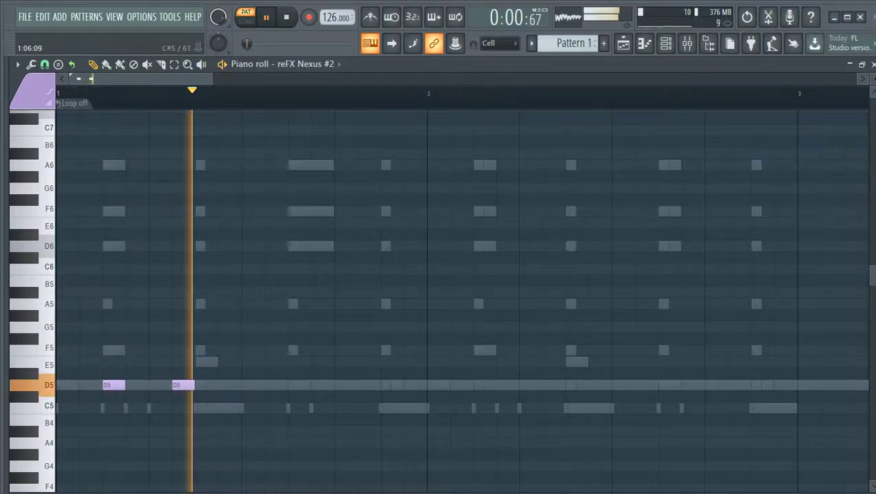
Repeat the two D5 notes on steps 3 and 6 of bar 2 and set the piano roll loop to Bar.
{"action": "left_click", "coordinate": [458, 385]}
{"action": "right_click", "coordinate": [464, 385]}
{"action": "key", "text": "space"}
{"action": "key", "text": "space"}
{"action": "left_click", "coordinate": [483, 385]}
{"action": "left_click", "coordinate": [559, 385]}
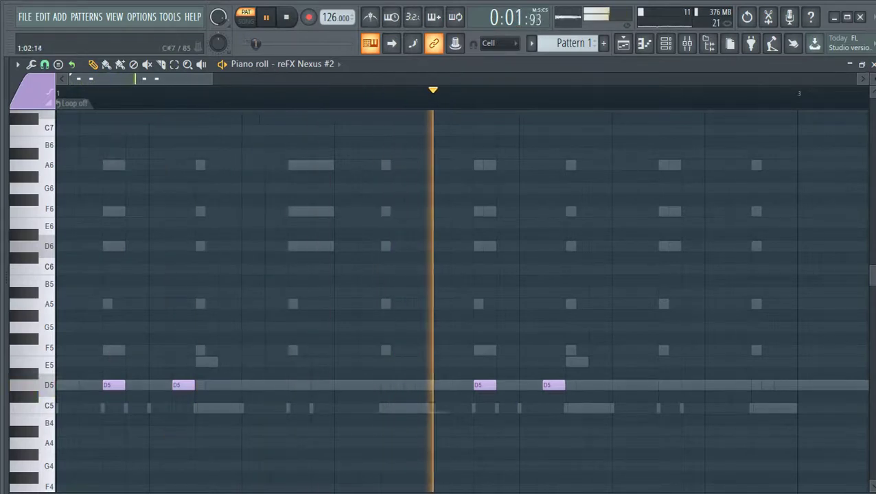
{"action": "left_click", "coordinate": [74, 103]}
{"action": "left_click", "coordinate": [104, 163]}
Place pairs of A#4 notes in bars 5 and 6 using the same rhythm as the D5 pairs.
{"action": "scroll", "coordinate": [137, 233], "scroll_direction": "down", "scroll_amount": 3}
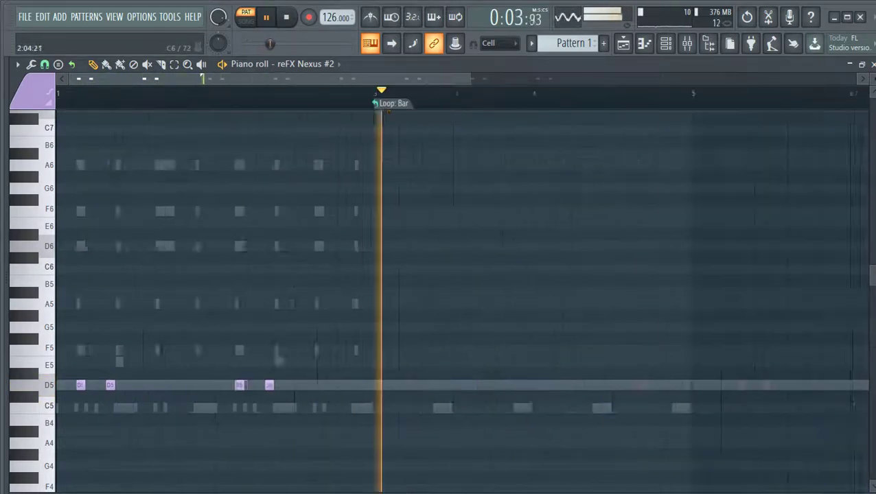
{"action": "scroll", "coordinate": [240, 223], "scroll_direction": "down", "scroll_amount": 3}
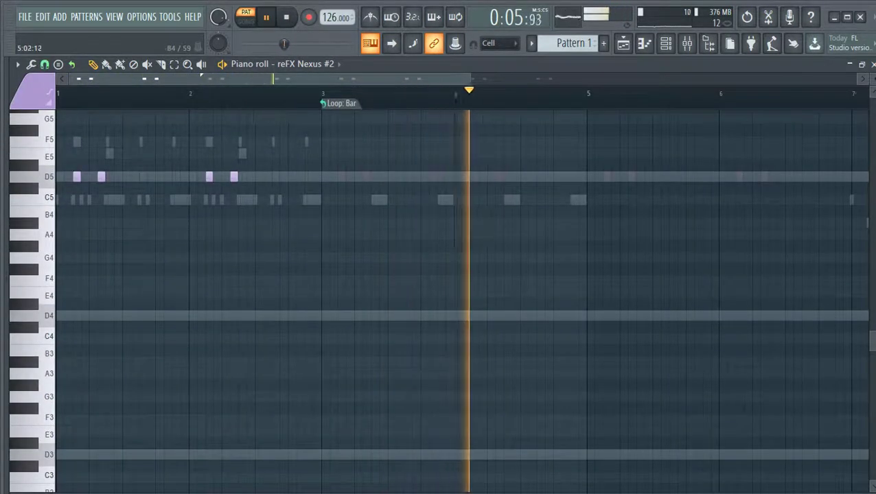
{"action": "left_click", "coordinate": [607, 223]}
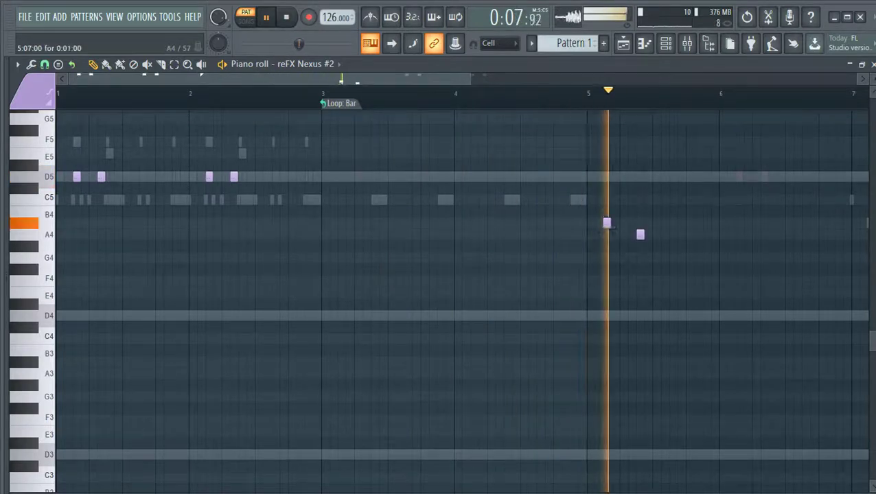
{"action": "left_click", "coordinate": [641, 223]}
{"action": "scroll", "coordinate": [460, 302], "scroll_direction": "down", "scroll_amount": 3}
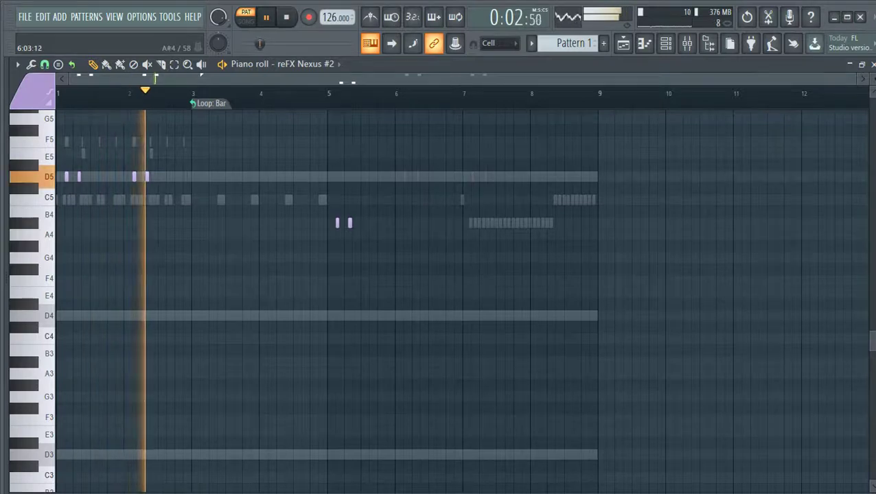
{"action": "scroll", "coordinate": [405, 275], "scroll_direction": "up", "scroll_amount": 4}
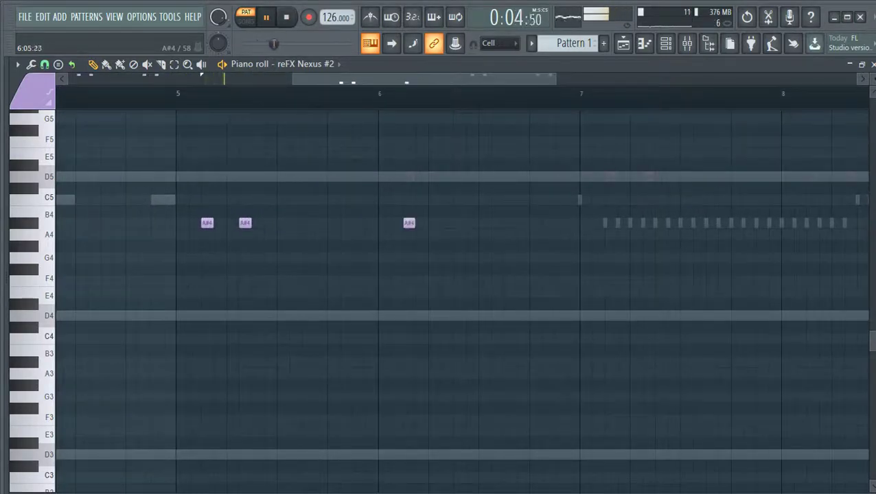
{"action": "scroll", "coordinate": [459, 302], "scroll_direction": "down", "scroll_amount": 3}
Duplicate the D5 pairs from bars 1 and 2 into bars 3 and 4, and add matching C5 pairs in bars 7 and 8.
{"action": "left_click_drag", "start_coordinate": [186, 160], "coordinate": [62, 206]}
{"action": "key", "text": "ctrl+b"}
{"action": "left_click_drag", "start_coordinate": [309, 194], "coordinate": [473, 199]}
{"action": "key", "text": "ctrl+b"}
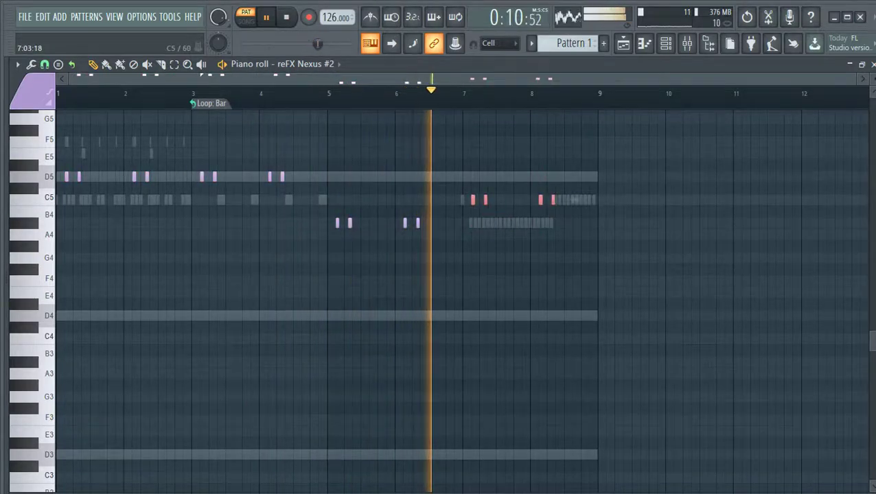
Raise the C5 pair in bar 8 to D5 and add three more D5 notes at the end of that bar.
{"action": "left_click_drag", "start_coordinate": [572, 183], "coordinate": [541, 177]}
{"action": "key", "text": "ctrl+d"}
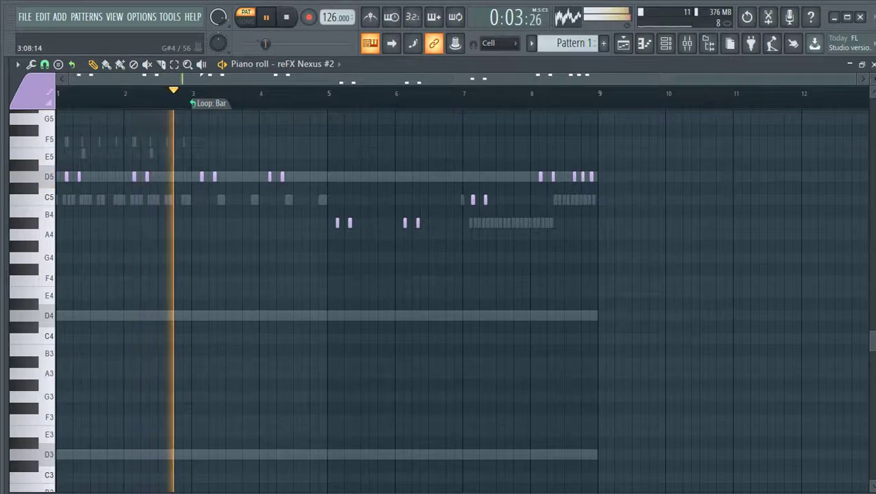
{"action": "scroll", "coordinate": [326, 302], "scroll_direction": "up", "scroll_amount": 3}
{"action": "scroll", "coordinate": [326, 302], "scroll_direction": "down", "scroll_amount": 2}
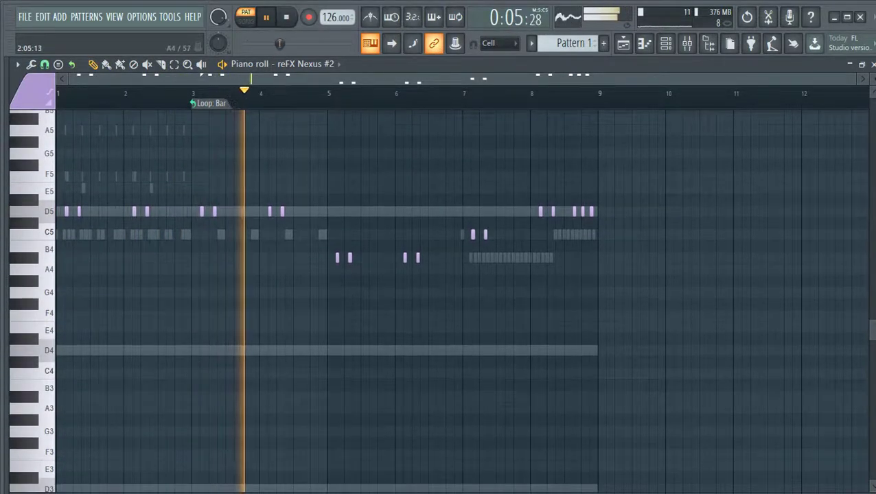
Turn the A#4 pair in bar 6 into a descending D5, C5, A#4 run on steps 3, 5 and 6.
{"action": "scroll", "coordinate": [320, 93], "scroll_direction": "up", "scroll_amount": 1}
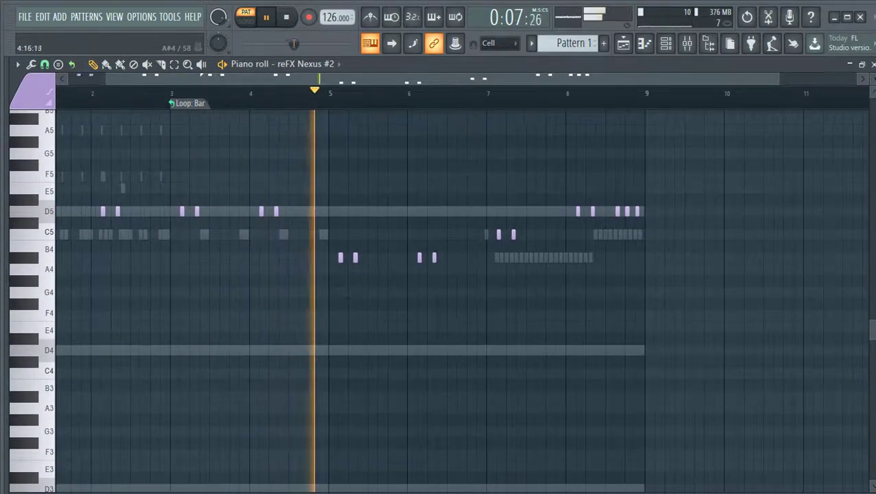
{"action": "left_click_drag", "start_coordinate": [457, 79], "coordinate": [423, 78]}
{"action": "left_click_drag", "start_coordinate": [460, 257], "coordinate": [460, 235]}
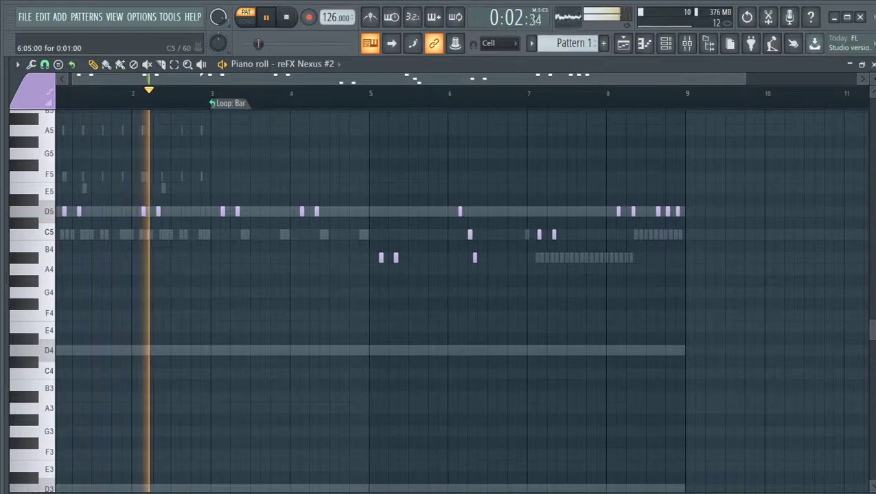
Add an A#4 note on step 15 of bar 5 and a C5 note at the start of bar 6.
{"action": "scroll", "coordinate": [439, 250], "scroll_direction": "up", "scroll_amount": 3}
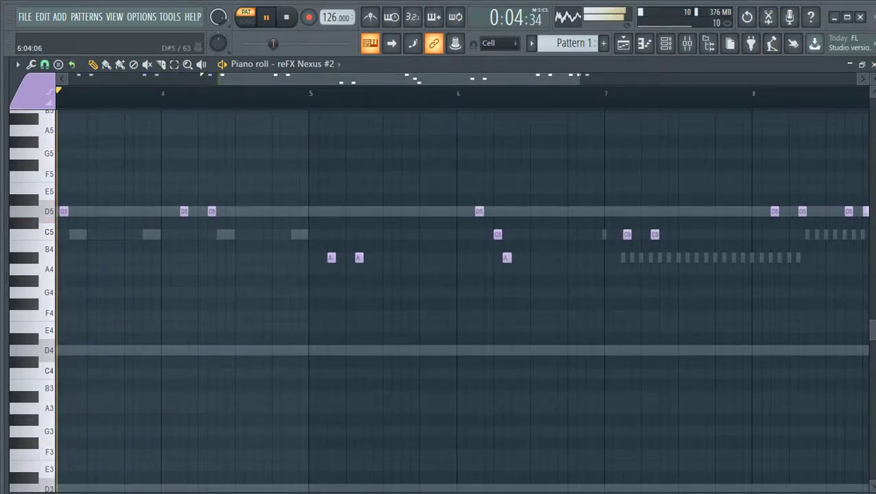
{"action": "scroll", "coordinate": [402, 302], "scroll_direction": "down", "scroll_amount": 1}
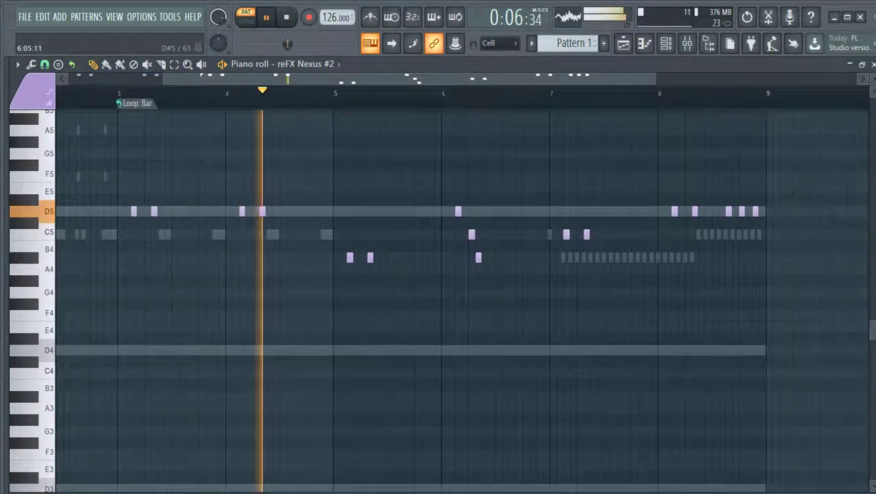
{"action": "scroll", "coordinate": [439, 302], "scroll_direction": "up", "scroll_amount": 2}
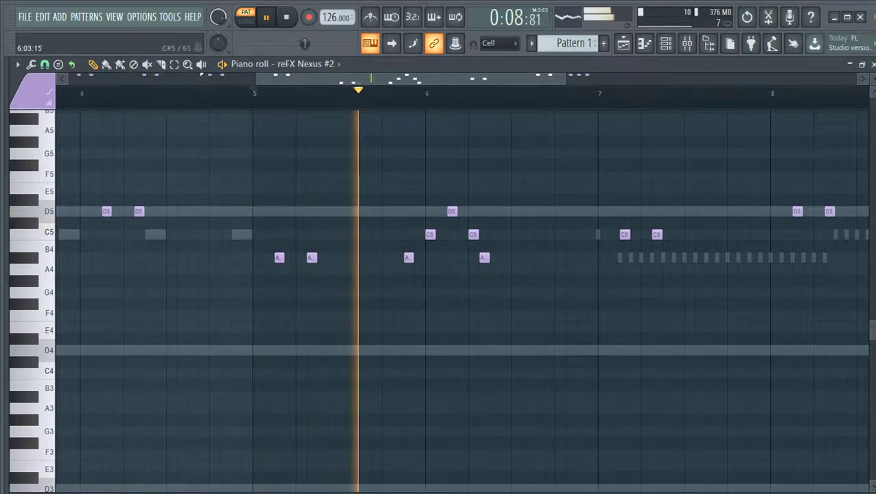
Raise the opening note of bar 6 to D5, delete the D5 on step 3, and replay the pattern.
{"action": "left_click_drag", "start_coordinate": [431, 235], "coordinate": [431, 212]}
{"action": "right_click", "coordinate": [451, 211]}
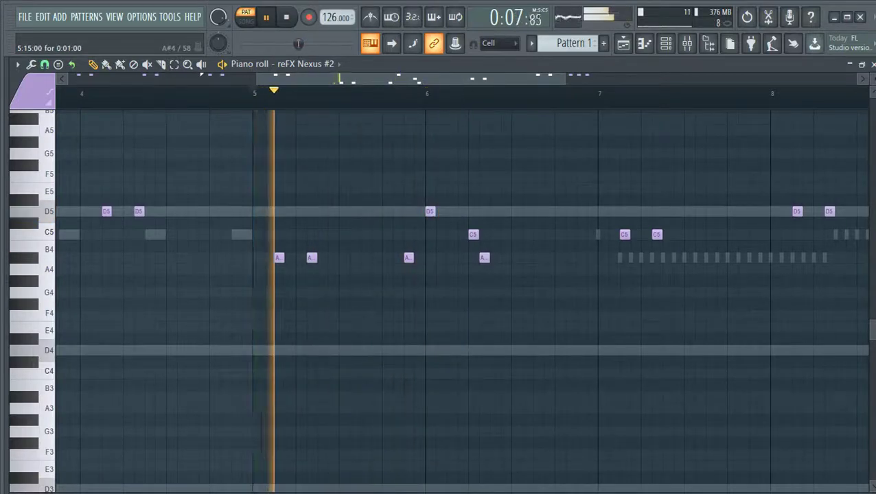
{"action": "key", "text": "space"}
{"action": "key", "text": "space"}
Rework the run to D5 on step 15 of bar 5, followed by C5 notes on steps 1, 3 and 6 of bar 6.
{"action": "left_click_drag", "start_coordinate": [409, 235], "coordinate": [408, 200]}
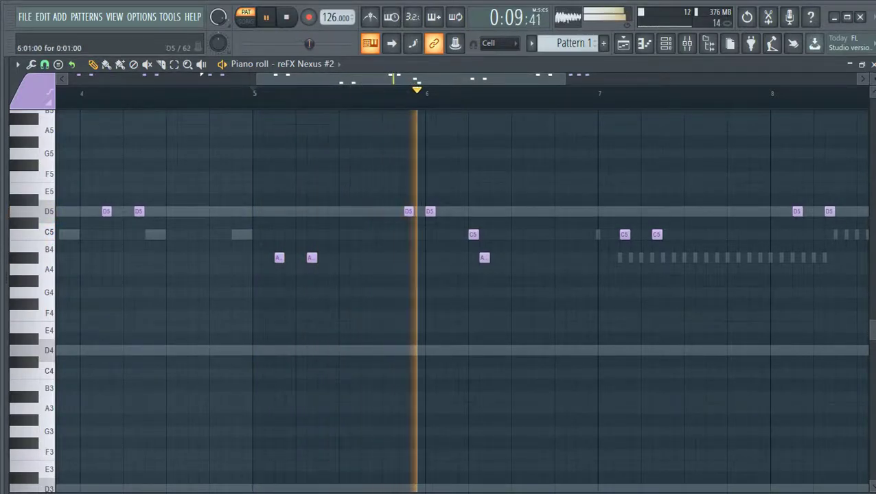
{"action": "key", "text": "space"}
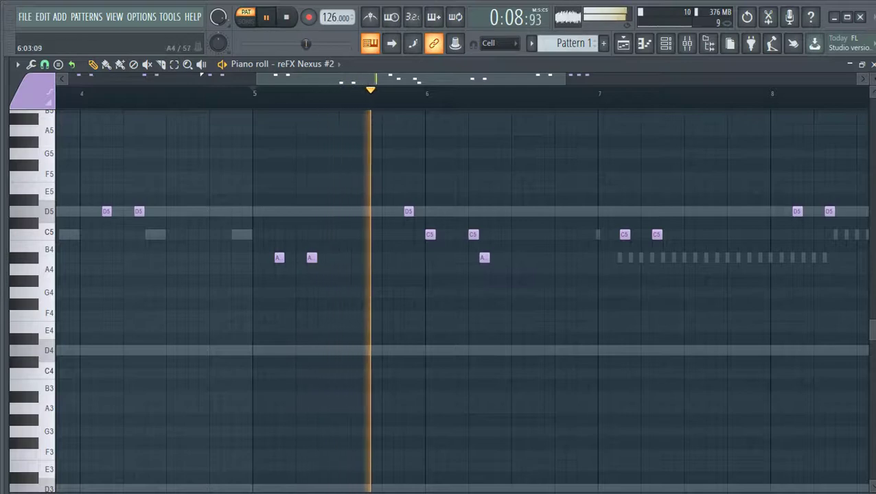
{"action": "left_click_drag", "start_coordinate": [474, 235], "coordinate": [453, 234]}
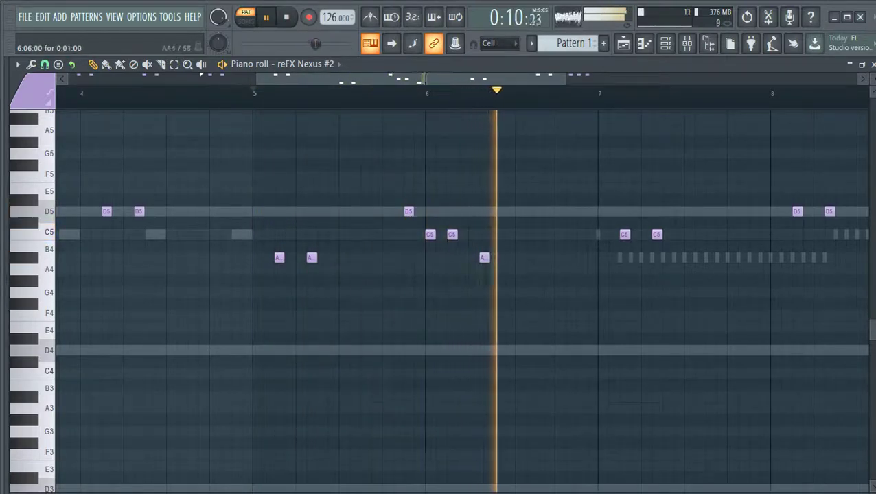
{"action": "scroll", "coordinate": [482, 235], "scroll_direction": "down", "scroll_amount": 3}
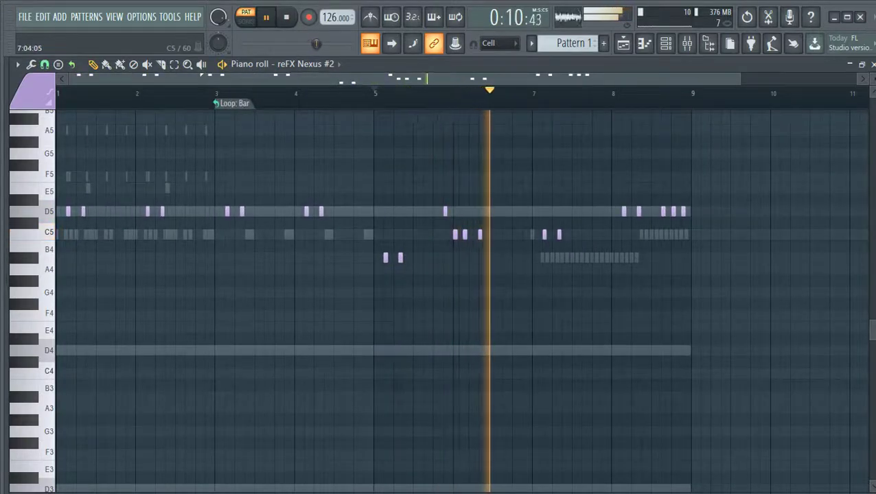
Raise the two C5 notes in bar 7 to D5 and listen to the ending through bar 8.
{"action": "left_click_drag", "start_coordinate": [569, 232], "coordinate": [546, 212]}
{"action": "left_click", "coordinate": [534, 233], "text": "ctrl"}
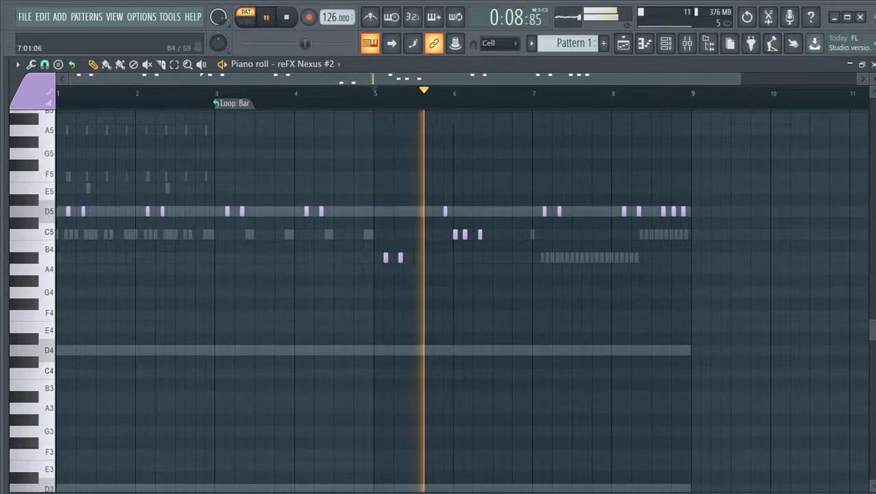
{"action": "scroll", "coordinate": [465, 251], "scroll_direction": "down", "scroll_amount": 1}
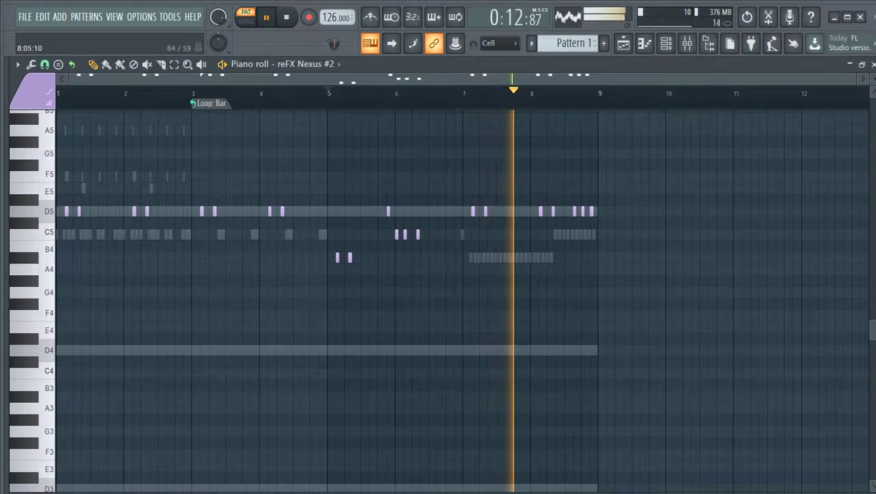
{"action": "scroll", "coordinate": [597, 233], "scroll_direction": "up", "scroll_amount": 5}
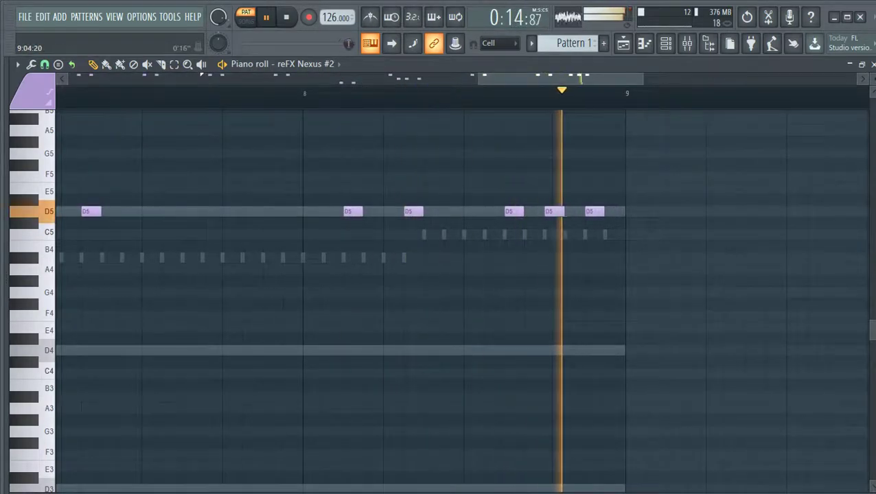
Insert a Sytrus synth channel before reFX Nexus #2 and load its Deformed preset from the Short synth group.
{"action": "key", "text": "F6"}
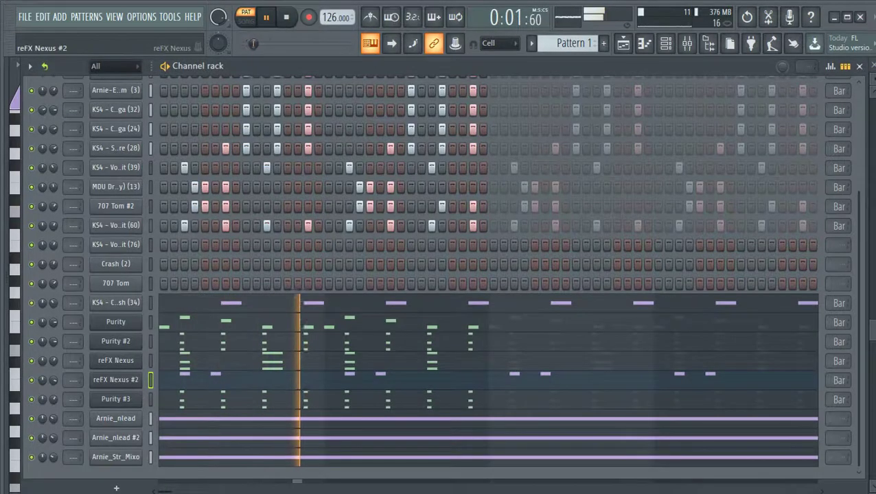
{"action": "right_click", "coordinate": [116, 380]}
{"action": "mouse_move", "coordinate": [164, 397]}
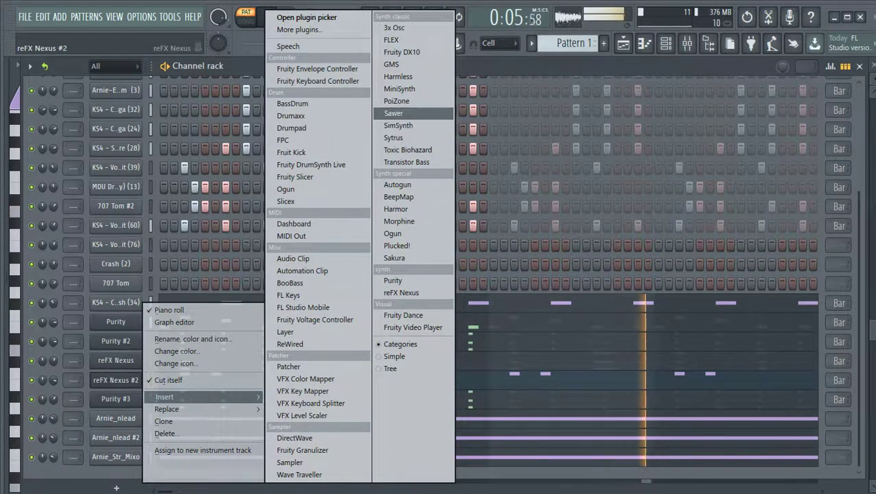
{"action": "left_click", "coordinate": [394, 137]}
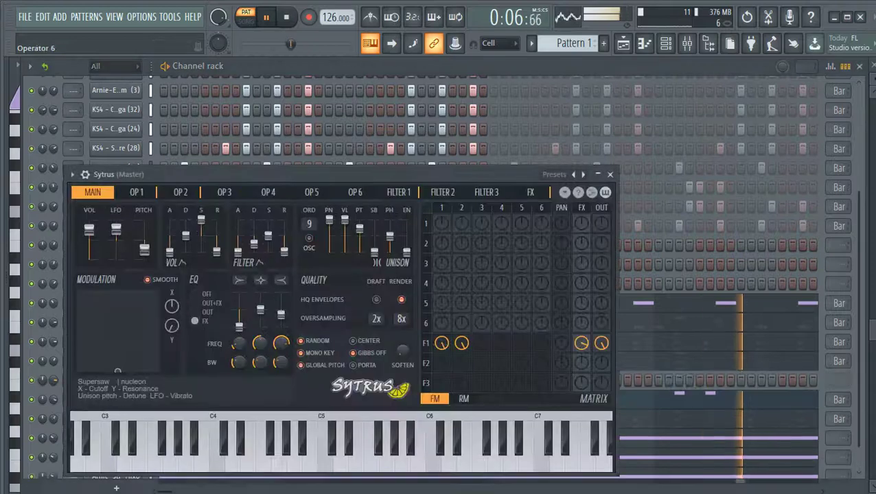
{"action": "left_click_drag", "start_coordinate": [364, 174], "coordinate": [407, 92]}
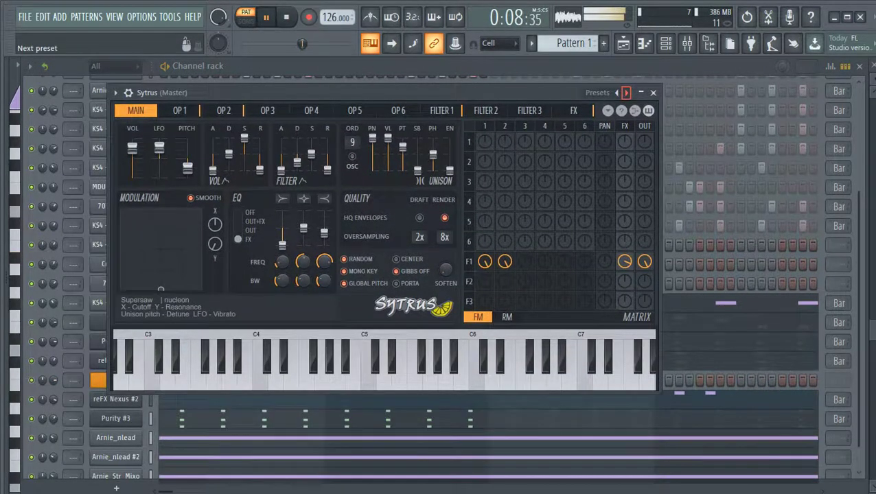
{"action": "right_click", "coordinate": [626, 92]}
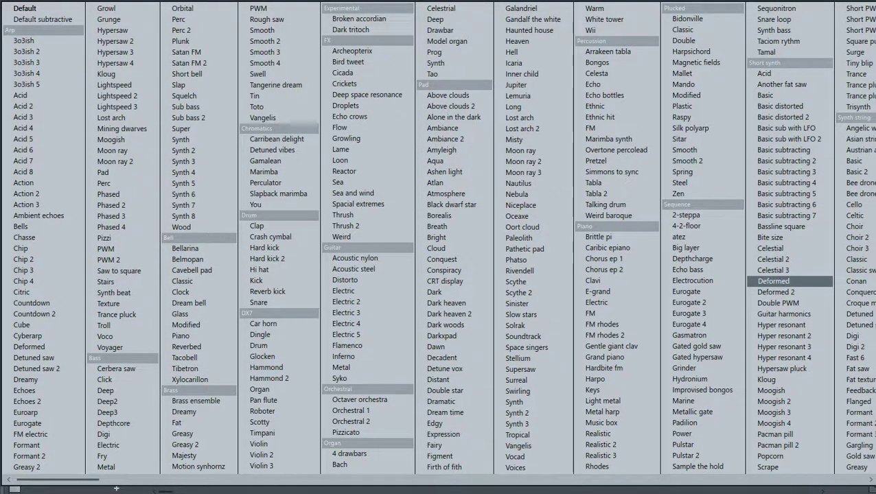
{"action": "left_click", "coordinate": [773, 281]}
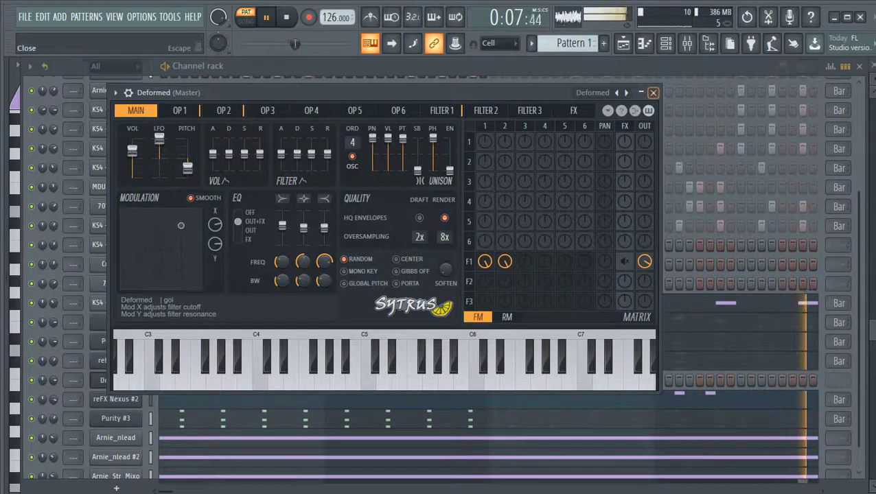
{"action": "left_click", "coordinate": [653, 92]}
In the reFX Nexus #2 melody, try D5 on step 3 of bar 6, restore C5 there, and lower the bar's opening note to A#4.
{"action": "scroll", "coordinate": [480, 275], "scroll_direction": "down", "scroll_amount": 1}
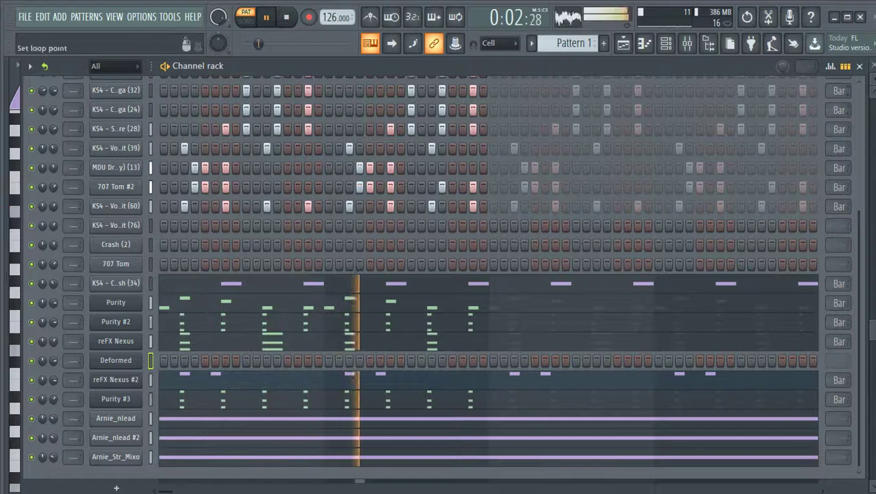
{"action": "left_click", "coordinate": [845, 66]}
{"action": "left_click", "coordinate": [583, 380]}
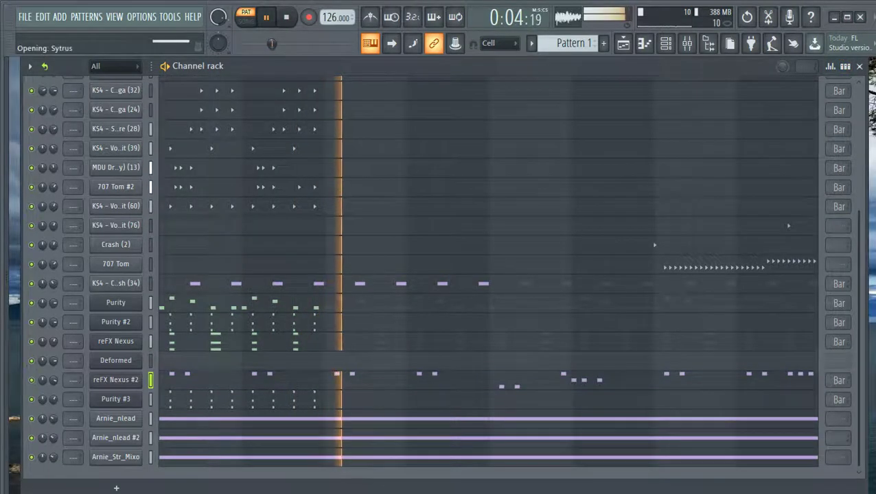
{"action": "scroll", "coordinate": [582, 292], "scroll_direction": "down", "scroll_amount": 2}
{"action": "scroll", "coordinate": [460, 234], "scroll_direction": "up", "scroll_amount": 3}
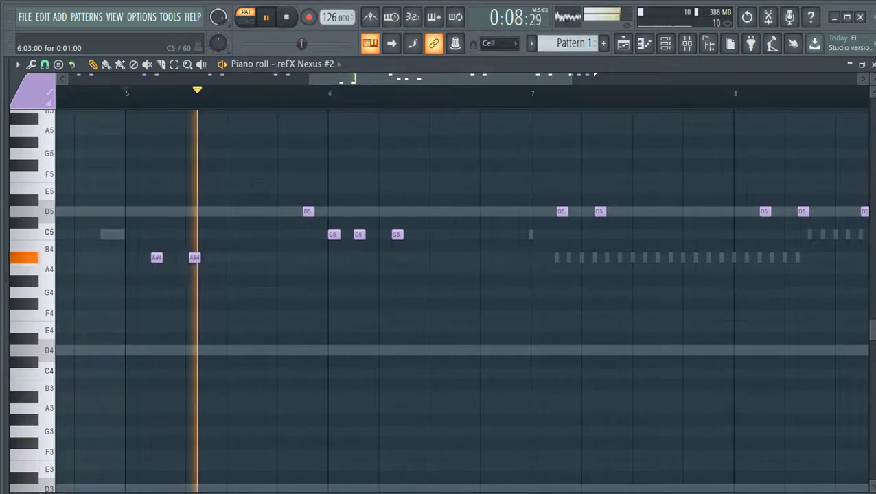
{"action": "left_click_drag", "start_coordinate": [358, 234], "coordinate": [358, 211]}
{"action": "key", "text": "space"}
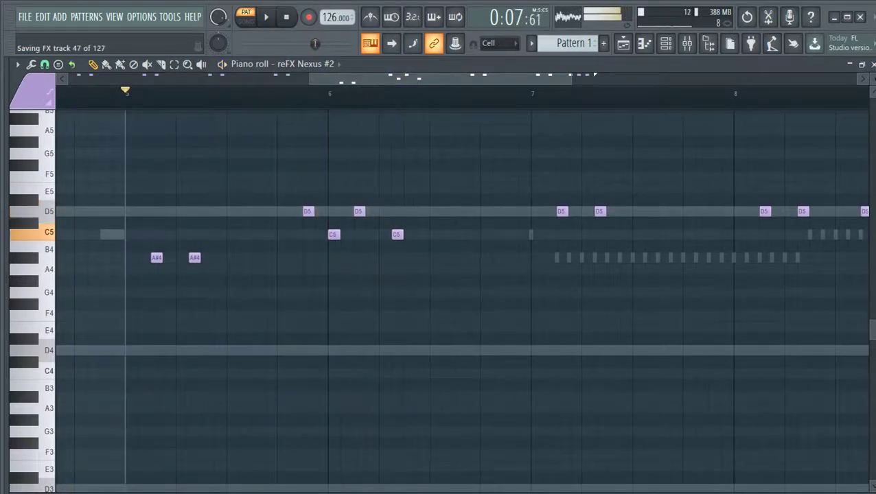
{"action": "left_click_drag", "start_coordinate": [358, 246], "coordinate": [333, 258]}
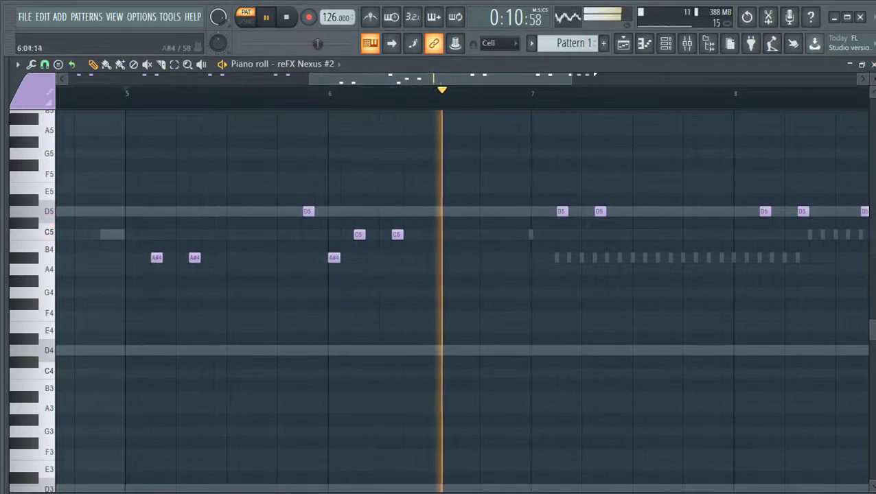
{"action": "scroll", "coordinate": [432, 275], "scroll_direction": "down", "scroll_amount": 4}
Copy the reFX Nexus #2 melody into the Deformed channel.
{"action": "left_click", "coordinate": [665, 43]}
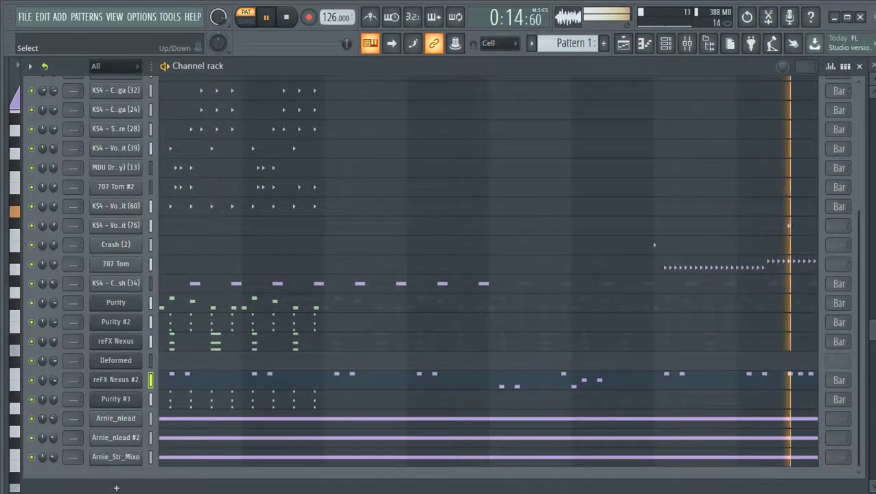
{"action": "left_click", "coordinate": [150, 361]}
{"action": "key", "text": "ctrl+v"}
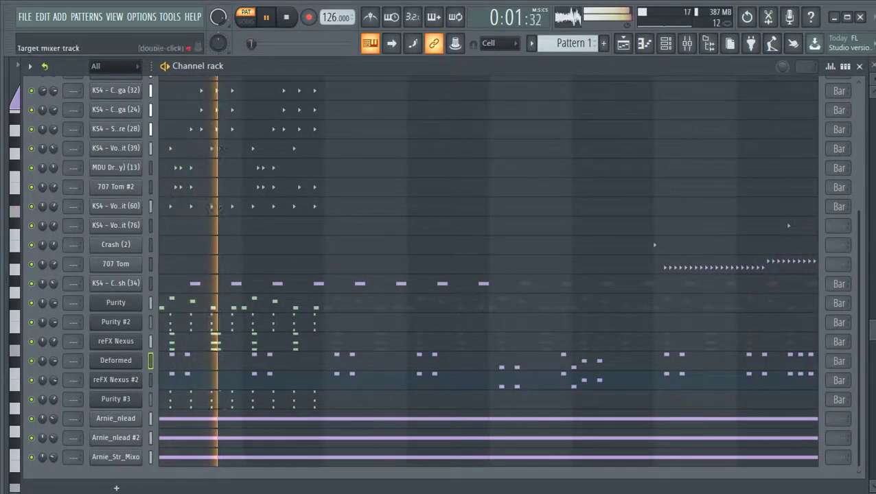
In the Deformed part, stack F5 and A5 over the D5 notes, and D5 and F5 over the A#4 notes in bars 5 and 6.
{"action": "left_click", "coordinate": [172, 361]}
{"action": "mouse_move", "coordinate": [677, 191]}
{"action": "left_mouse_down"}
{"action": "mouse_move", "coordinate": [144, 177]}
{"action": "mouse_move", "coordinate": [63, 211]}
{"action": "mouse_move", "coordinate": [60, 129]}
{"action": "mouse_move", "coordinate": [69, 128]}
{"action": "left_mouse_up"}
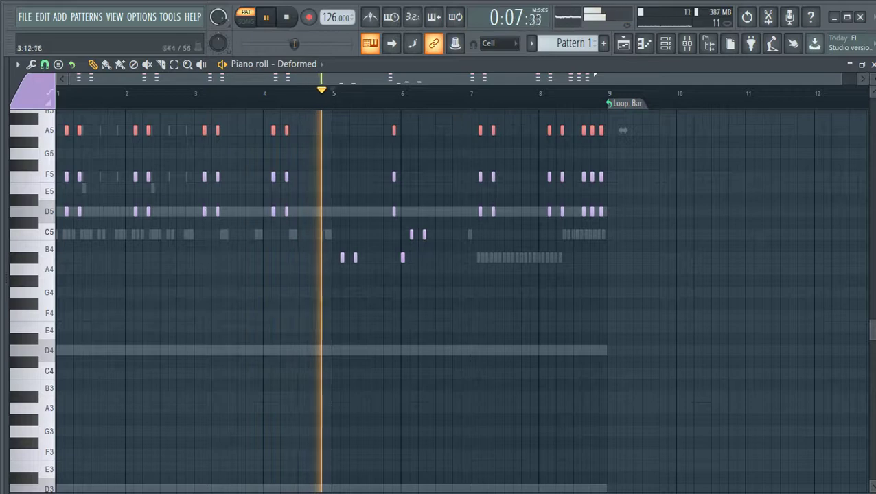
{"action": "left_click_drag", "start_coordinate": [315, 274], "coordinate": [417, 249]}
{"action": "left_click_drag", "start_coordinate": [342, 258], "coordinate": [343, 176]}
Stack E5 and G5 over the two C5 notes in bar 6 of the Deformed part.
{"action": "mouse_move", "coordinate": [441, 223]}
{"action": "left_mouse_down"}
{"action": "mouse_move", "coordinate": [402, 246]}
{"action": "mouse_move", "coordinate": [446, 176]}
{"action": "left_mouse_up"}
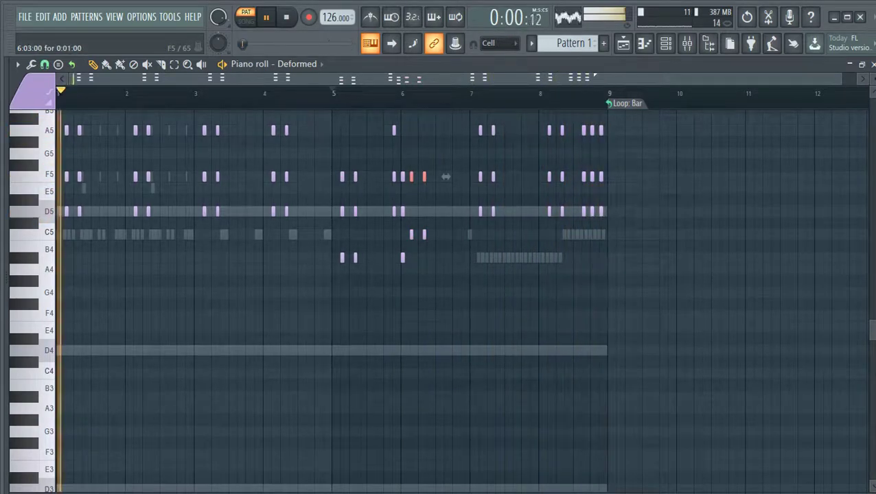
{"action": "left_click_drag", "start_coordinate": [445, 176], "coordinate": [446, 129]}
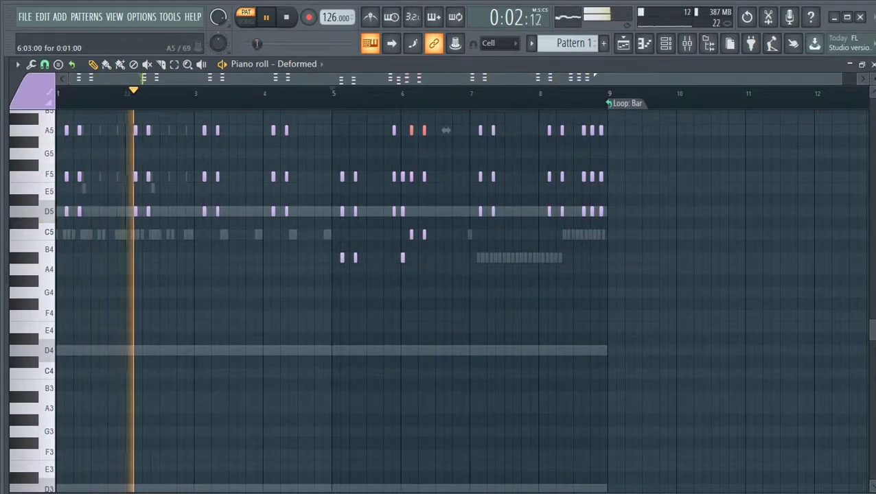
{"action": "left_click_drag", "start_coordinate": [438, 181], "coordinate": [411, 188]}
{"action": "left_click_drag", "start_coordinate": [444, 145], "coordinate": [397, 115]}
{"action": "left_click_drag", "start_coordinate": [447, 130], "coordinate": [445, 153]}
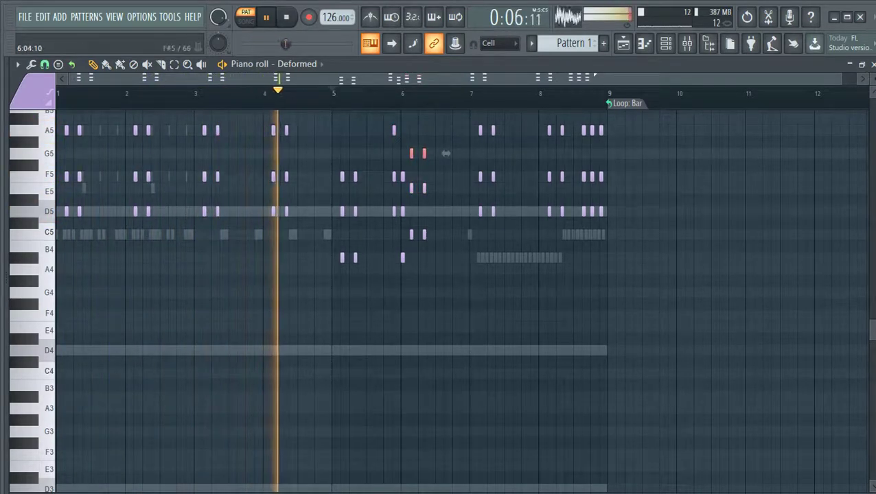
{"action": "left_click", "coordinate": [439, 198], "text": "ctrl"}
Raise the channel volume of Deformed while the pattern plays.
{"action": "scroll", "coordinate": [519, 269], "scroll_direction": "up", "scroll_amount": 2}
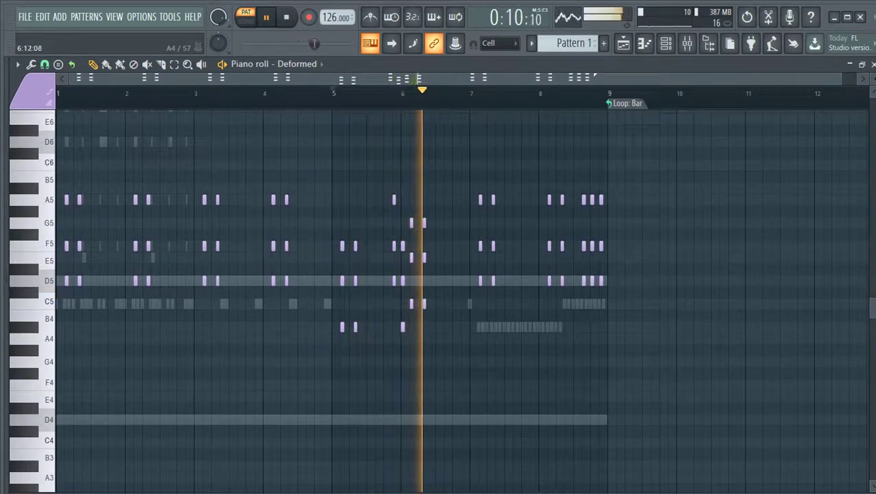
{"action": "left_click", "coordinate": [666, 43]}
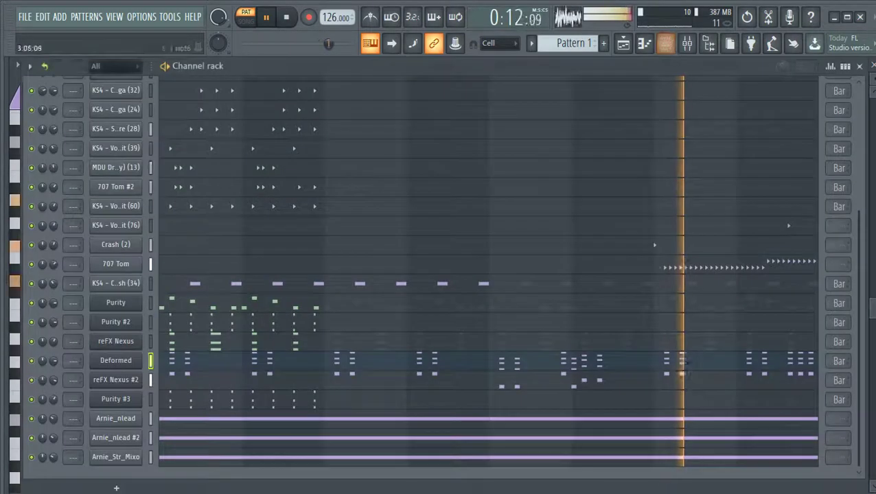
{"action": "left_click_drag", "start_coordinate": [54, 361], "coordinate": [54, 355]}
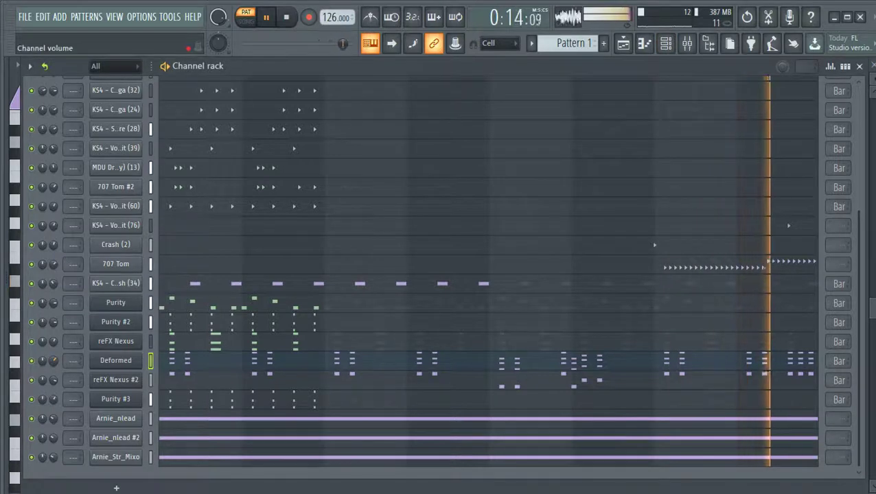
Move the Deformed chords up one octave and copy their lowest notes back down an octave to D5, A#4 and C5.
{"action": "key", "text": "F7"}
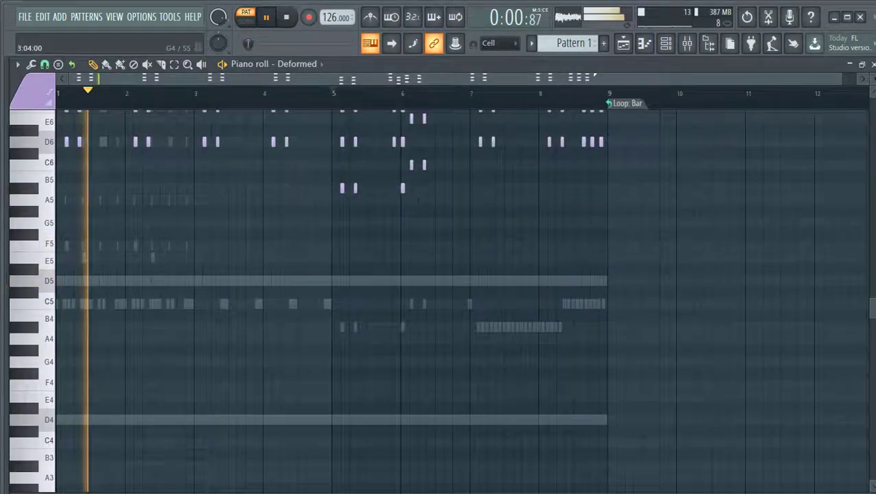
{"action": "scroll", "coordinate": [439, 302], "scroll_direction": "up", "scroll_amount": 6}
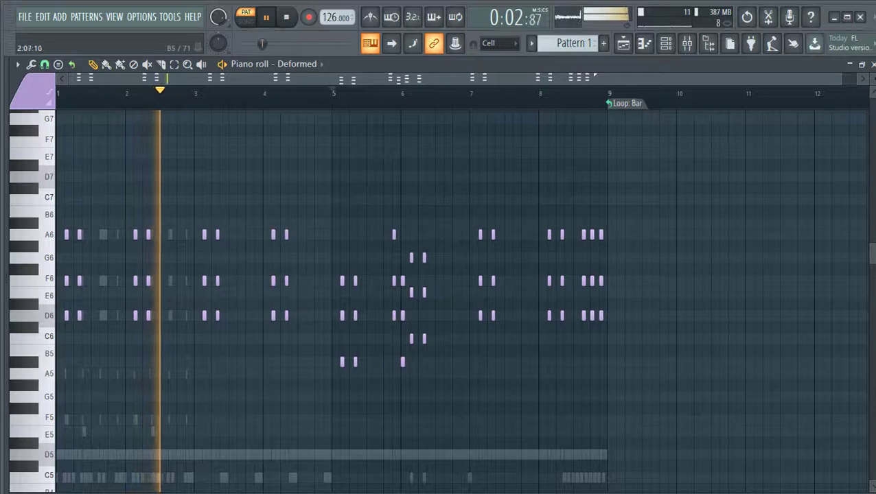
{"action": "scroll", "coordinate": [163, 354], "scroll_direction": "down", "scroll_amount": 3}
{"action": "left_click_drag", "start_coordinate": [57, 212], "coordinate": [429, 268]}
{"action": "left_click_drag", "start_coordinate": [406, 233], "coordinate": [622, 374]}
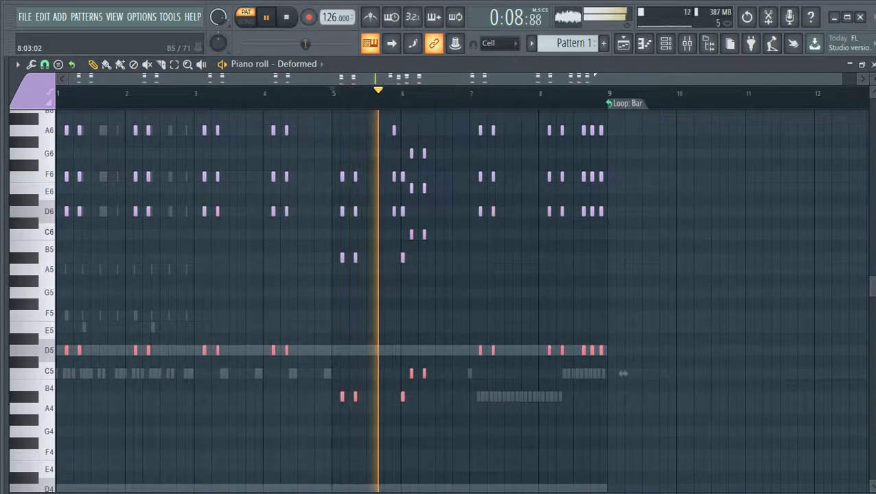
Lower the channel volume of reFX Nexus #2.
{"action": "left_click", "coordinate": [687, 43]}
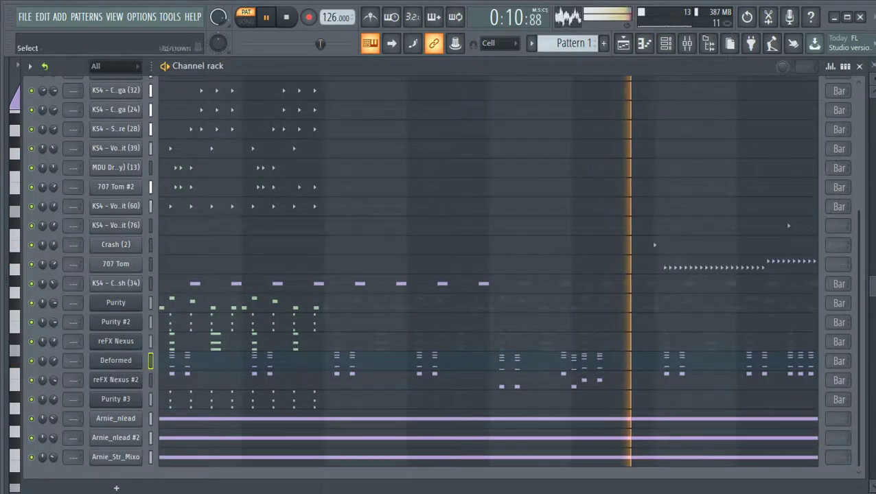
{"action": "left_click_drag", "start_coordinate": [53, 381], "coordinate": [53, 385]}
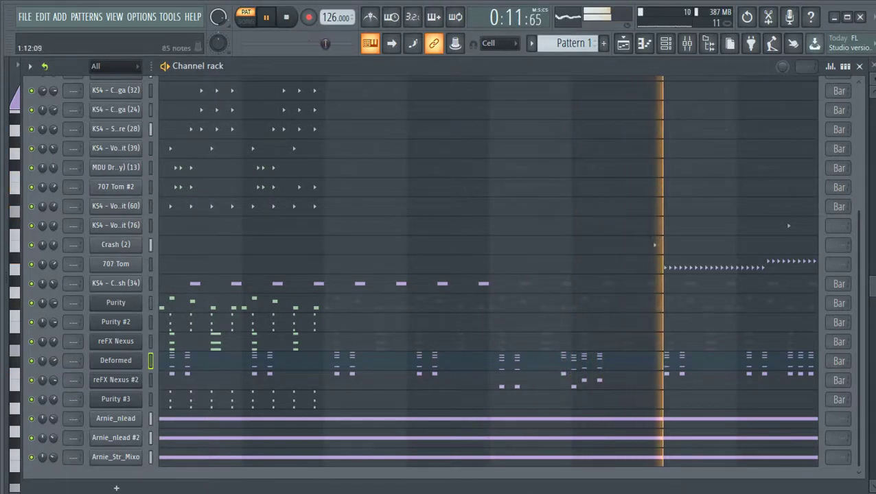
Add a third reFX Nexus channel after reFX Nexus and load the PN Ballad Grand Piano preset from the Piano category.
{"action": "left_click", "coordinate": [115, 341]}
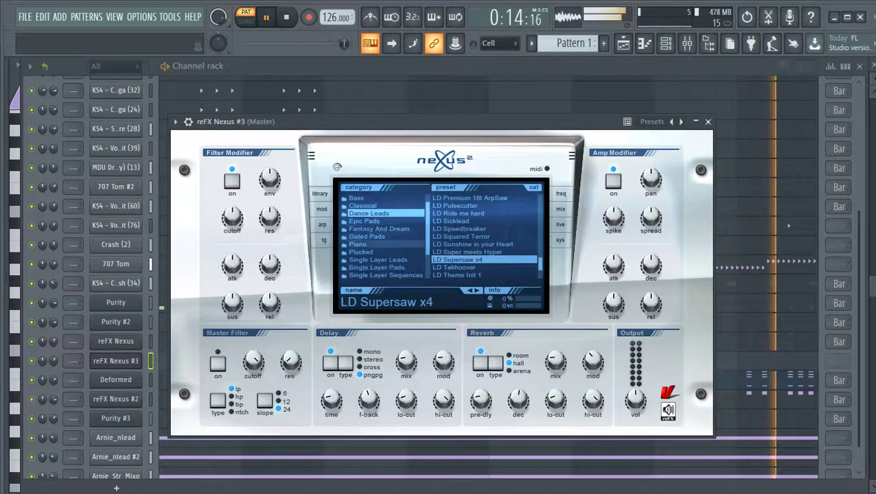
{"action": "left_click", "coordinate": [370, 244]}
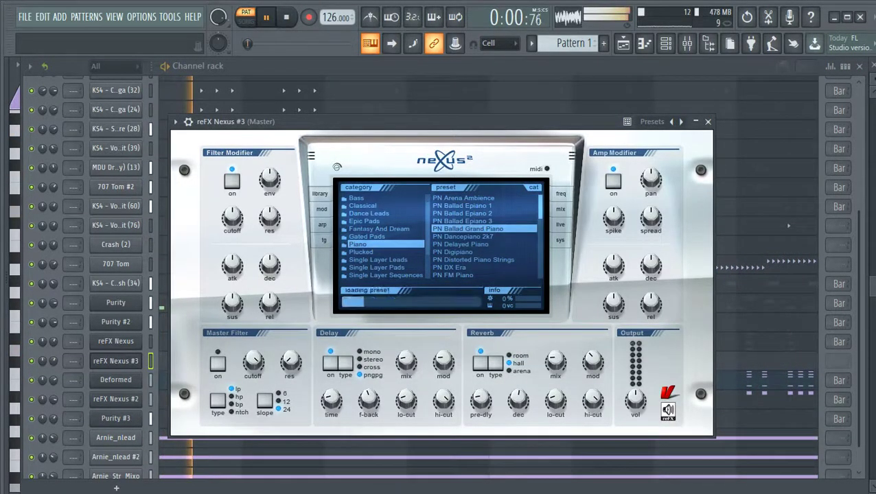
{"action": "left_click", "coordinate": [707, 121]}
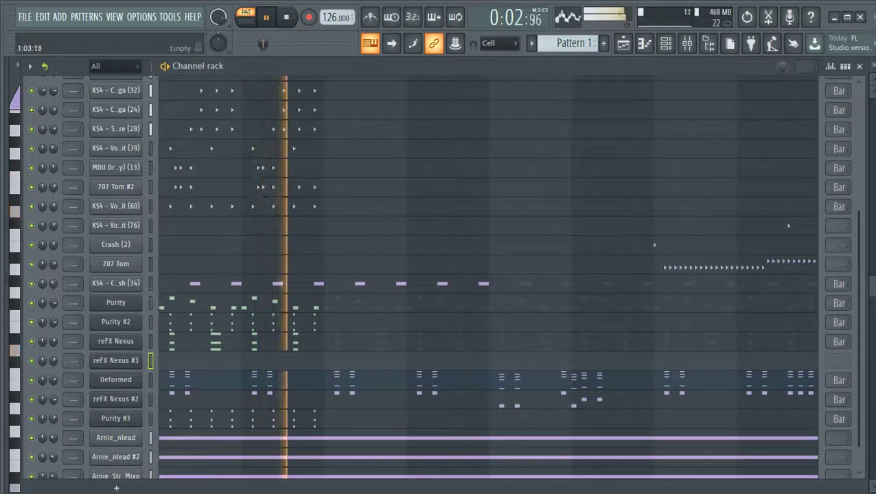
Place a piano phrase in bar 1 of reFX Nexus #3: A6 on step 7, F6 on step 10, and D6 on steps 11 and 15.
{"action": "key", "text": "F7"}
{"action": "scroll", "coordinate": [75, 338], "scroll_direction": "up", "scroll_amount": 5}
{"action": "scroll", "coordinate": [85, 323], "scroll_direction": "up", "scroll_amount": 4}
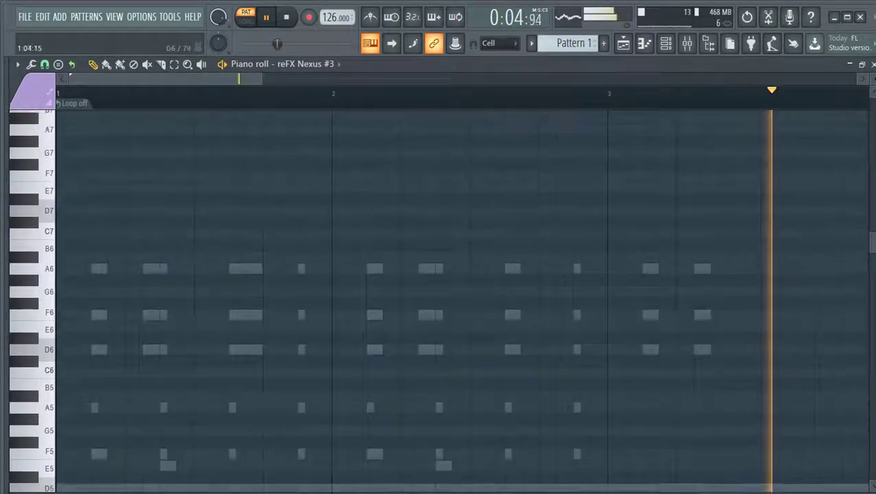
{"action": "key", "text": "space"}
{"action": "left_click", "coordinate": [149, 270]}
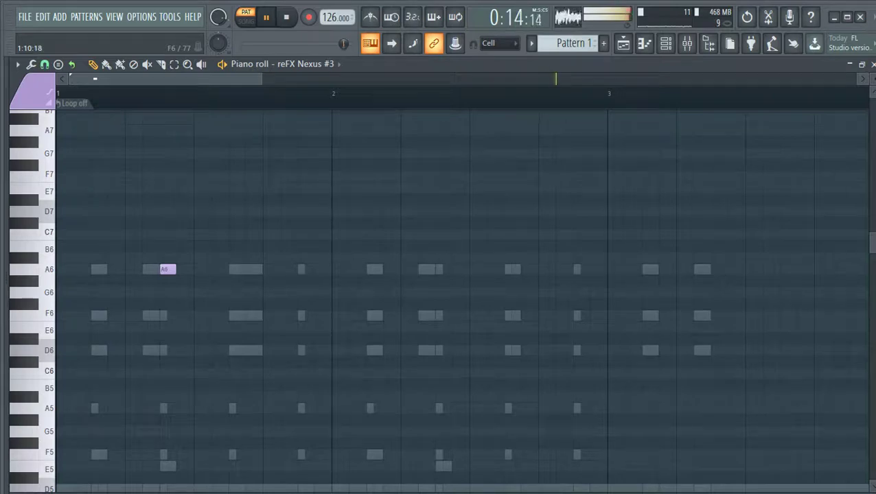
{"action": "left_click", "coordinate": [302, 350]}
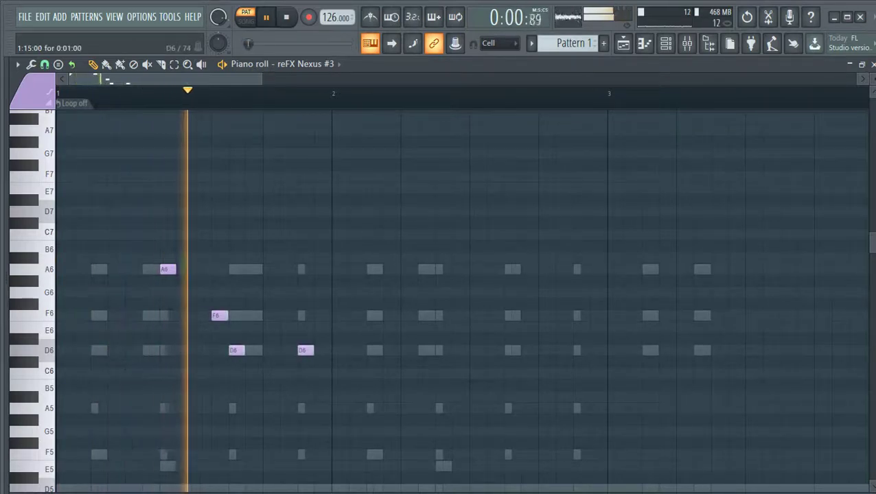
{"action": "key", "text": "space"}
Copy the four-note piano phrase into bar 2 at the same pitches, with its A6 starting on step 7.
{"action": "left_click_drag", "start_coordinate": [166, 273], "coordinate": [347, 422]}
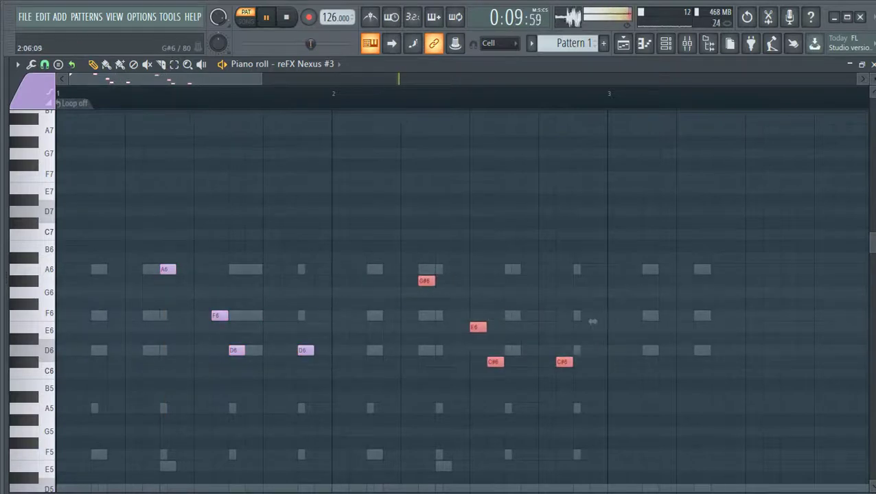
{"action": "scroll", "coordinate": [308, 310], "scroll_direction": "down", "scroll_amount": 3}
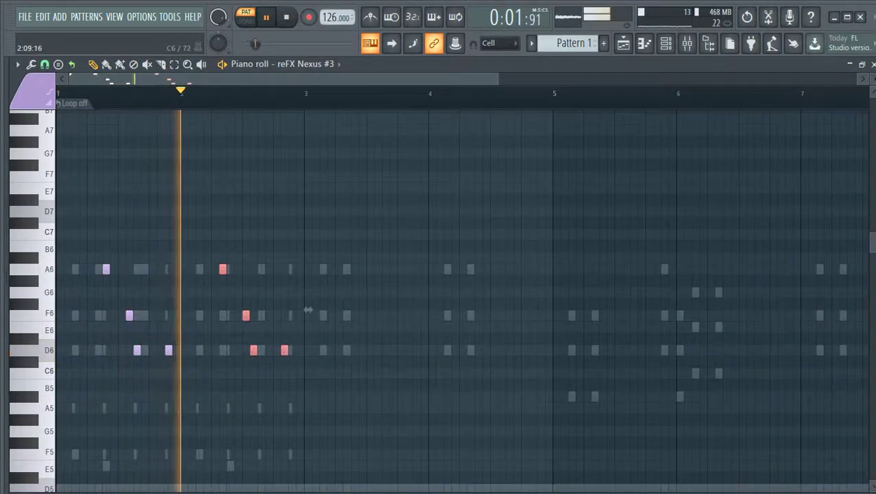
{"action": "scroll", "coordinate": [307, 310], "scroll_direction": "down", "scroll_amount": 2}
{"action": "key", "text": "space"}
{"action": "key", "text": "space"}
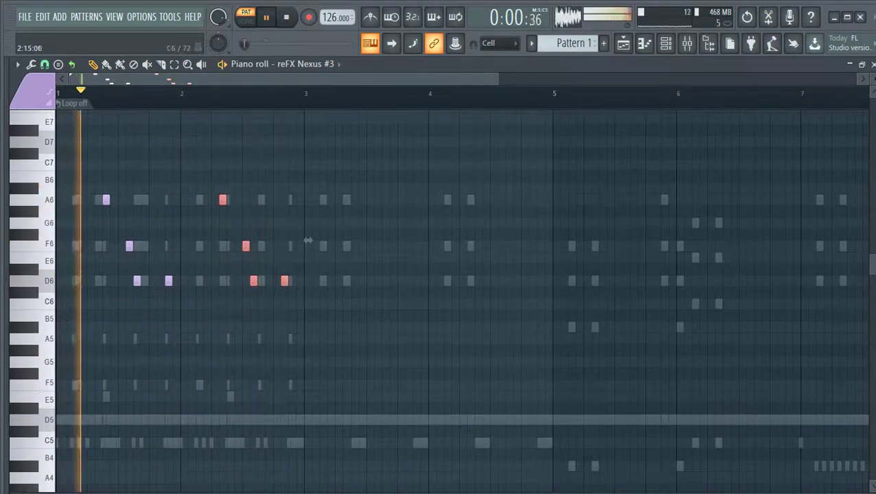
{"action": "left_click_drag", "start_coordinate": [308, 240], "coordinate": [316, 241]}
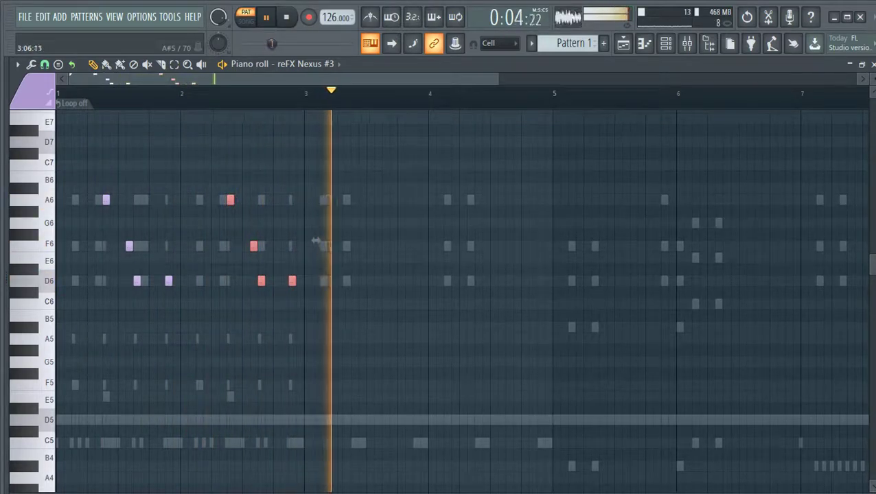
Copy the two-bar piano phrase of reFX Nexus #3 into bars 3 and 4 at the same pitches.
{"action": "mouse_move", "coordinate": [369, 356]}
{"action": "left_mouse_down"}
{"action": "mouse_move", "coordinate": [104, 172]}
{"action": "mouse_move", "coordinate": [315, 212]}
{"action": "mouse_move", "coordinate": [354, 199]}
{"action": "left_mouse_up"}
{"action": "left_click", "coordinate": [411, 211], "text": "ctrl"}
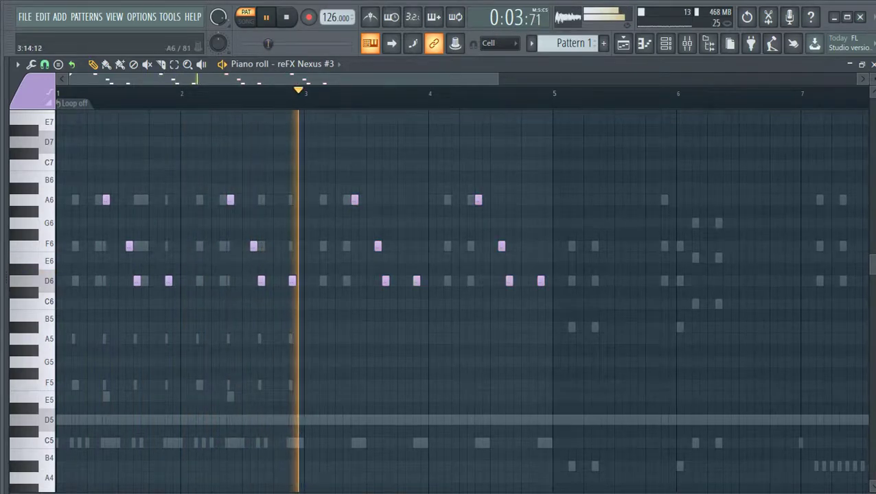
{"action": "scroll", "coordinate": [403, 212], "scroll_direction": "down", "scroll_amount": 1}
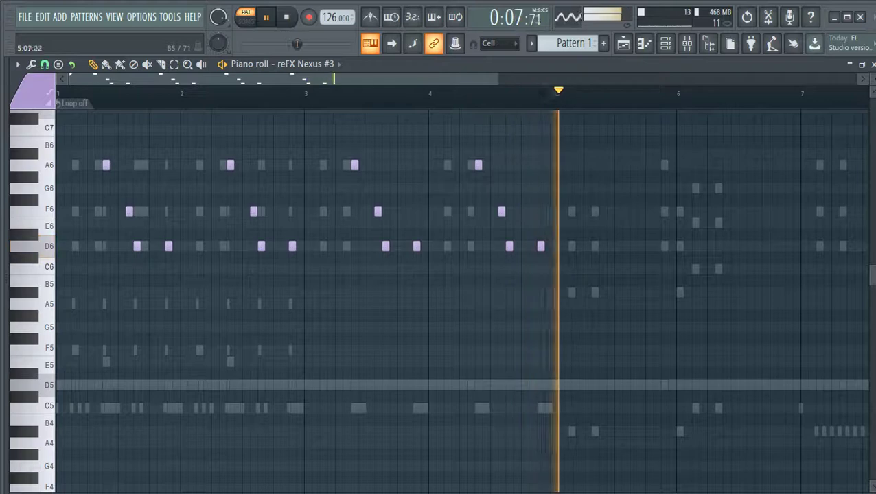
Place a phrase in bar 5: F6 on step 7, D6 on step 9, F6 on step 11, and E6 on step 15.
{"action": "scroll", "coordinate": [576, 326], "scroll_direction": "down", "scroll_amount": 2}
{"action": "left_click_drag", "start_coordinate": [571, 332], "coordinate": [94, 149]}
{"action": "left_click", "coordinate": [399, 205], "text": "ctrl"}
{"action": "left_click_drag", "start_coordinate": [402, 308], "coordinate": [350, 206]}
{"action": "left_click", "coordinate": [399, 219], "text": "ctrl"}
{"action": "left_click", "coordinate": [399, 212]}
{"action": "scroll", "coordinate": [404, 224], "scroll_direction": "up", "scroll_amount": 3}
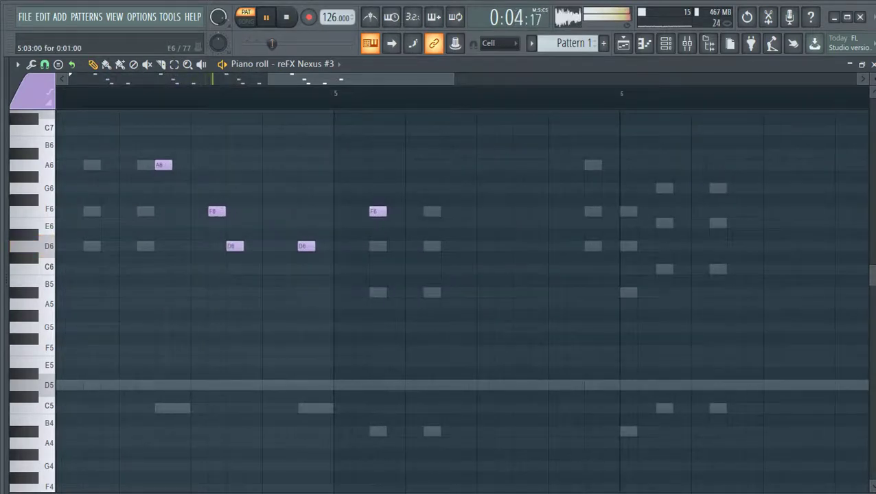
{"action": "scroll", "coordinate": [447, 213], "scroll_direction": "down", "scroll_amount": 2}
{"action": "scroll", "coordinate": [456, 234], "scroll_direction": "up", "scroll_amount": 1}
{"action": "scroll", "coordinate": [456, 241], "scroll_direction": "down", "scroll_amount": 1}
{"action": "left_click", "coordinate": [474, 246]}
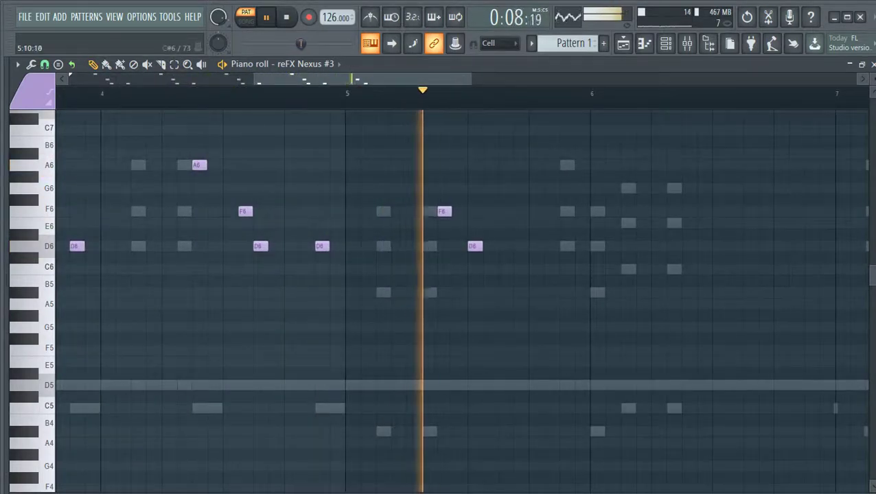
{"action": "key", "text": "space"}
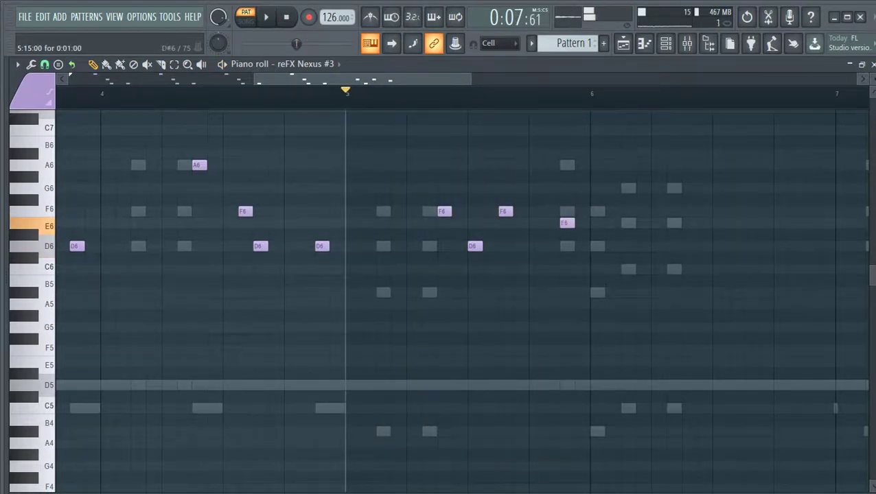
{"action": "key", "text": "space"}
Place a phrase in bar 6: G6 on step 7, F6 on step 9, G6 on step 11, and A6 on step 15.
{"action": "scroll", "coordinate": [580, 232], "scroll_direction": "down", "scroll_amount": 3}
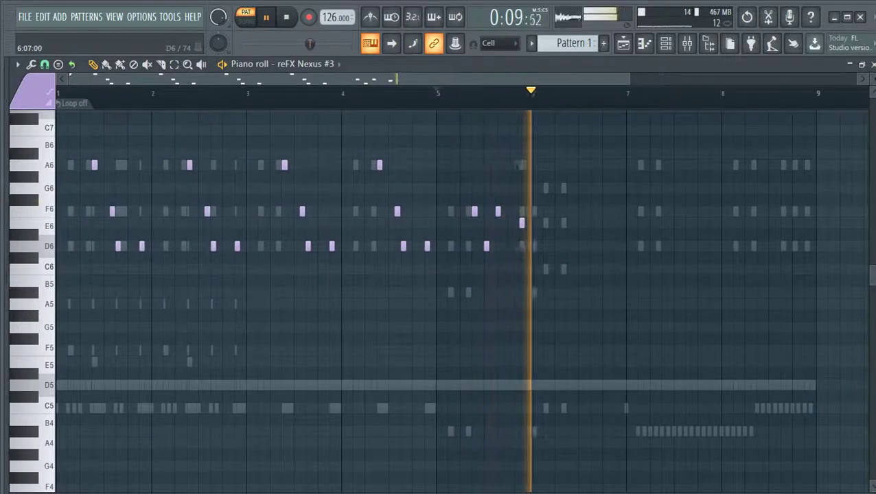
{"action": "key", "text": "space"}
{"action": "key", "text": "space"}
{"action": "scroll", "coordinate": [567, 224], "scroll_direction": "up", "scroll_amount": 3}
{"action": "left_click", "coordinate": [556, 188]}
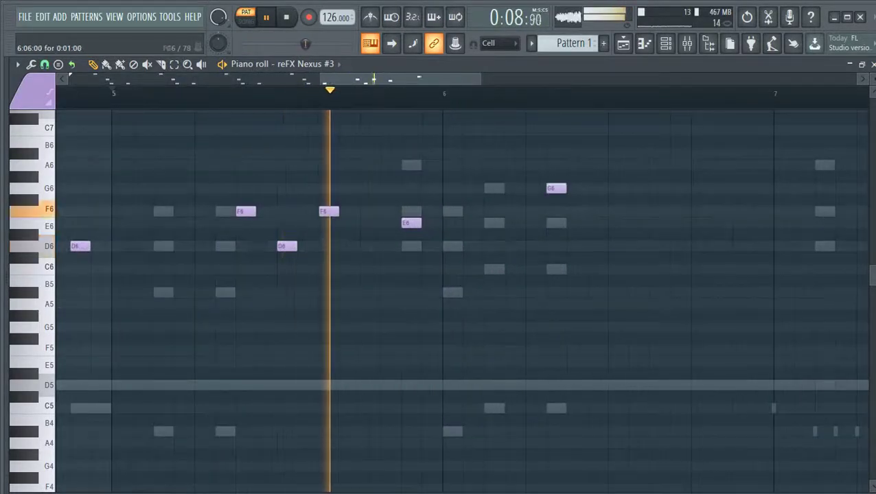
{"action": "left_click", "coordinate": [611, 200]}
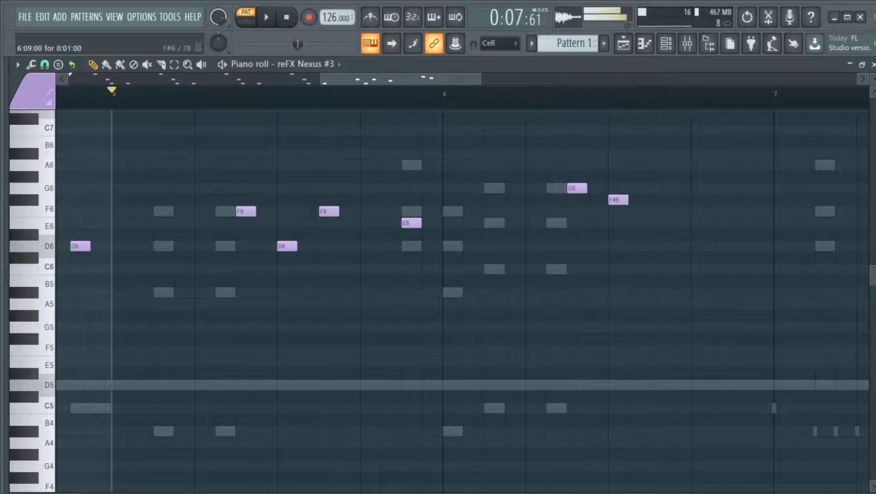
{"action": "key", "text": "space"}
{"action": "left_click_drag", "start_coordinate": [613, 165], "coordinate": [613, 212]}
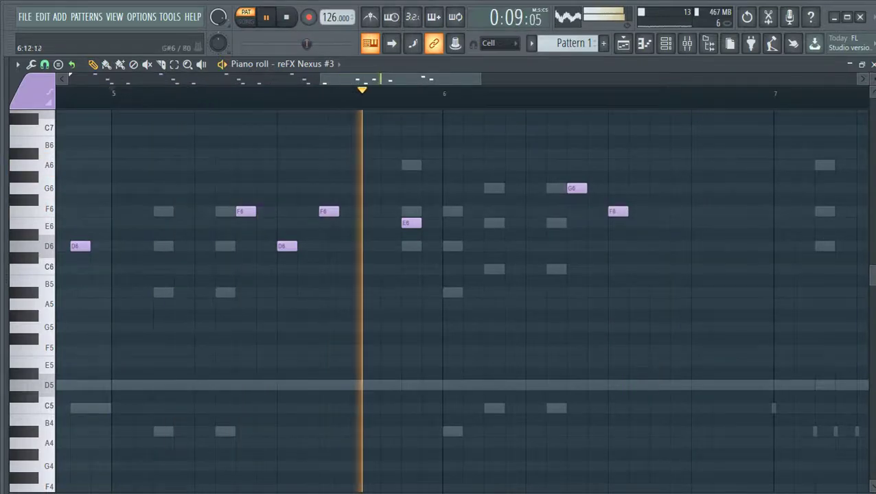
{"action": "left_click", "coordinate": [655, 188]}
{"action": "left_click", "coordinate": [738, 164]}
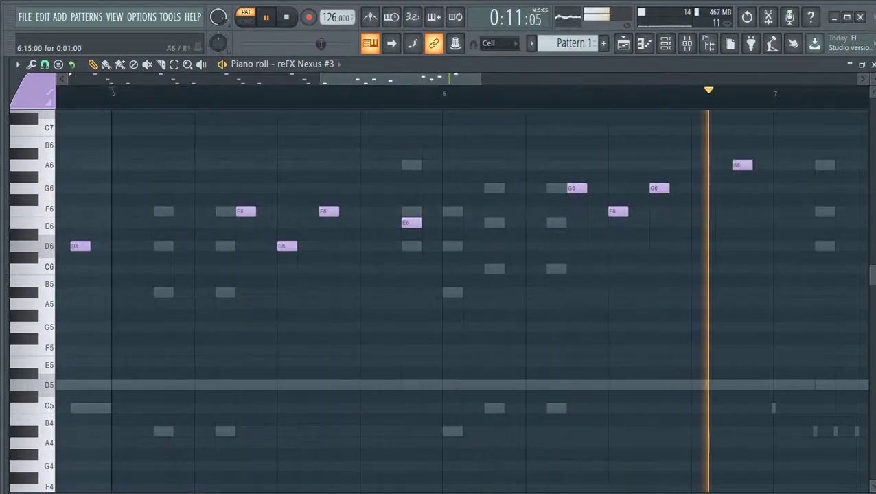
Copy the four-note phrase of bar 6 into bars 7 and 8 at the same pitches.
{"action": "scroll", "coordinate": [739, 165], "scroll_direction": "down", "scroll_amount": 4}
{"action": "left_click_drag", "start_coordinate": [691, 136], "coordinate": [622, 228]}
{"action": "left_click_drag", "start_coordinate": [628, 188], "coordinate": [740, 188]}
{"action": "scroll", "coordinate": [742, 188], "scroll_direction": "down", "scroll_amount": 2}
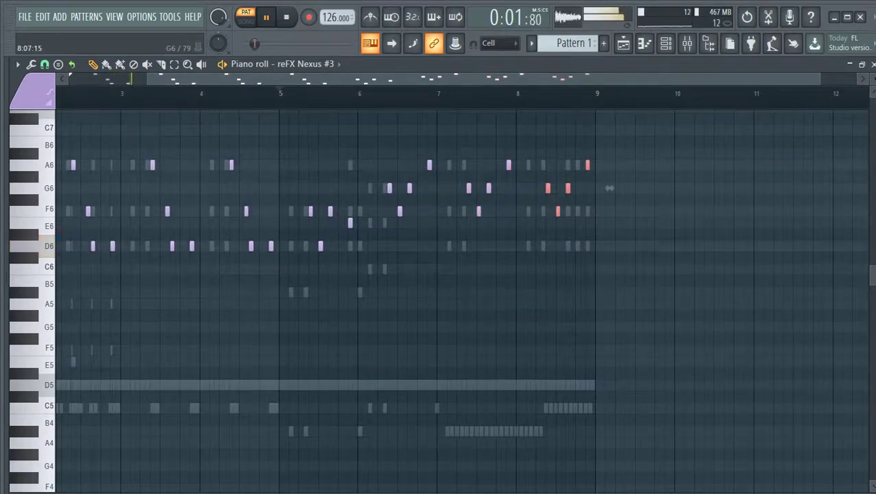
{"action": "scroll", "coordinate": [549, 246], "scroll_direction": "down", "scroll_amount": 1}
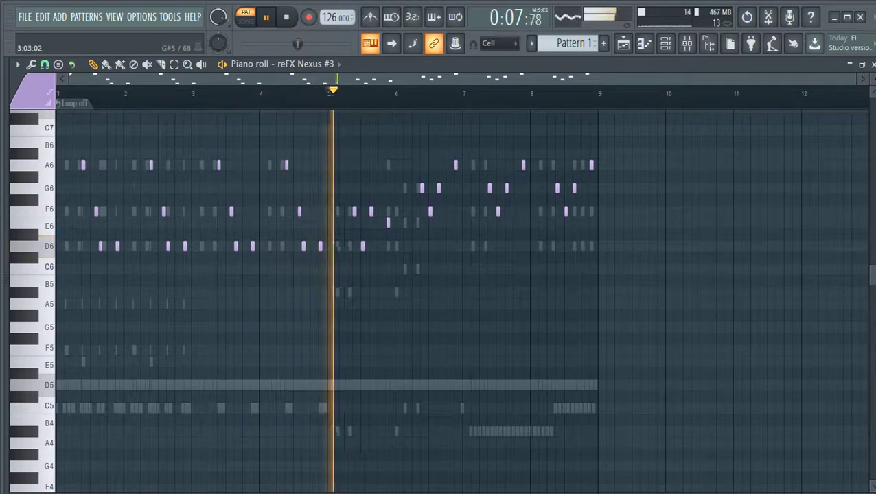
Replace the piano notes in bar 7 with a copy of the bar 5 phrase F6, D6, F6, E6.
{"action": "scroll", "coordinate": [440, 302], "scroll_direction": "up", "scroll_amount": 1}
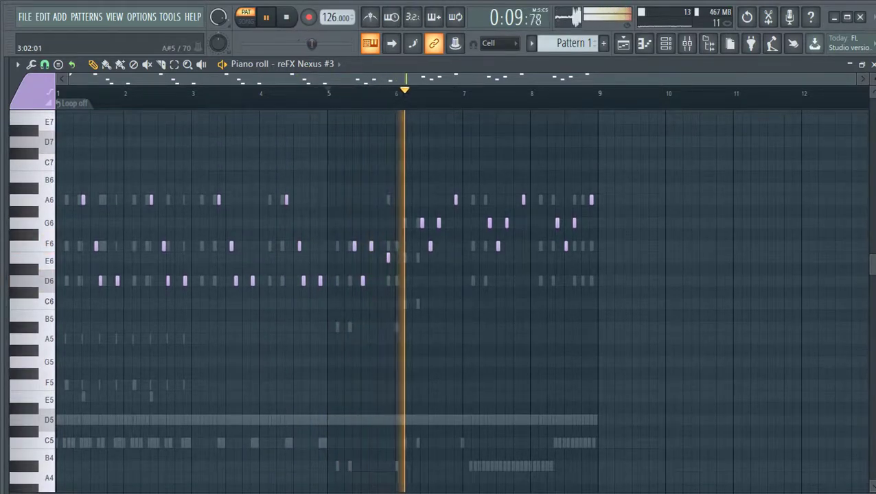
{"action": "scroll", "coordinate": [196, 327], "scroll_direction": "down", "scroll_amount": 1}
{"action": "scroll", "coordinate": [186, 318], "scroll_direction": "up", "scroll_amount": 1}
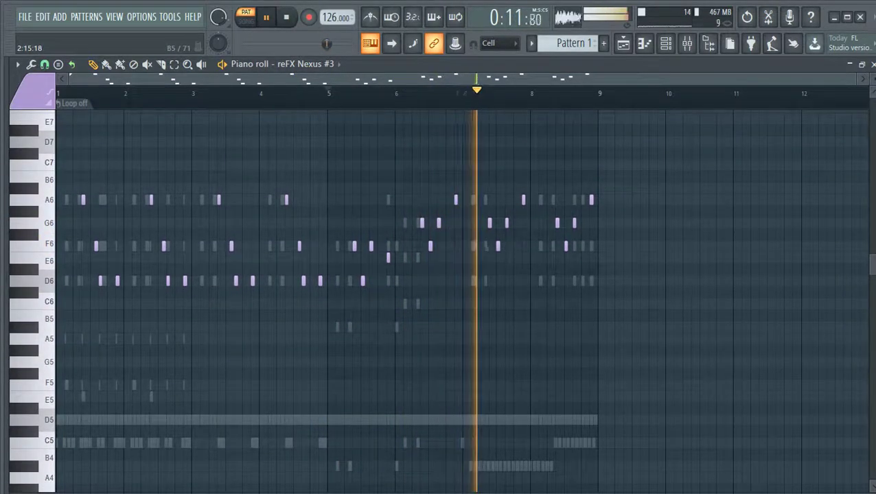
{"action": "scroll", "coordinate": [439, 302], "scroll_direction": "down", "scroll_amount": 1}
{"action": "left_click_drag", "start_coordinate": [326, 274], "coordinate": [394, 206]}
{"action": "left_click_drag", "start_coordinate": [479, 226], "coordinate": [534, 148]}
{"action": "key", "text": "Delete"}
{"action": "key", "text": "ctrl+z"}
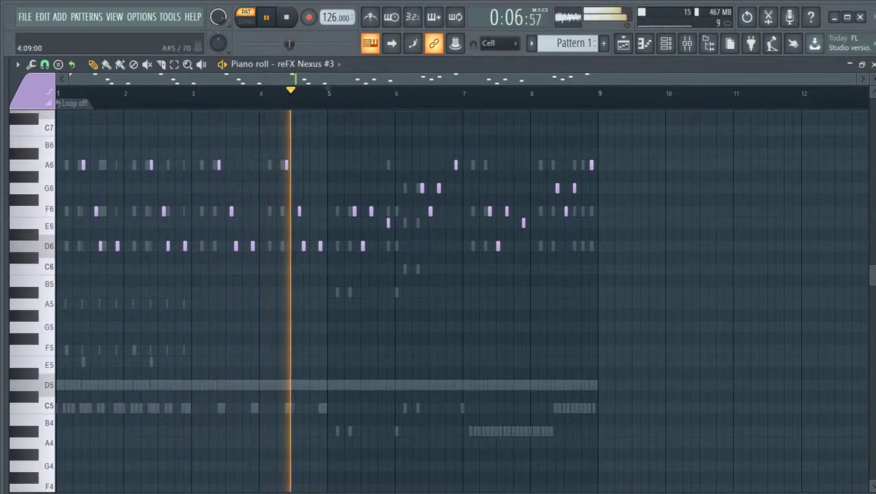
Repitch three piano notes in bar 7: G6 on step 7, E6 on step 9, and G6 on step 15.
{"action": "scroll", "coordinate": [439, 302], "scroll_direction": "up", "scroll_amount": 3}
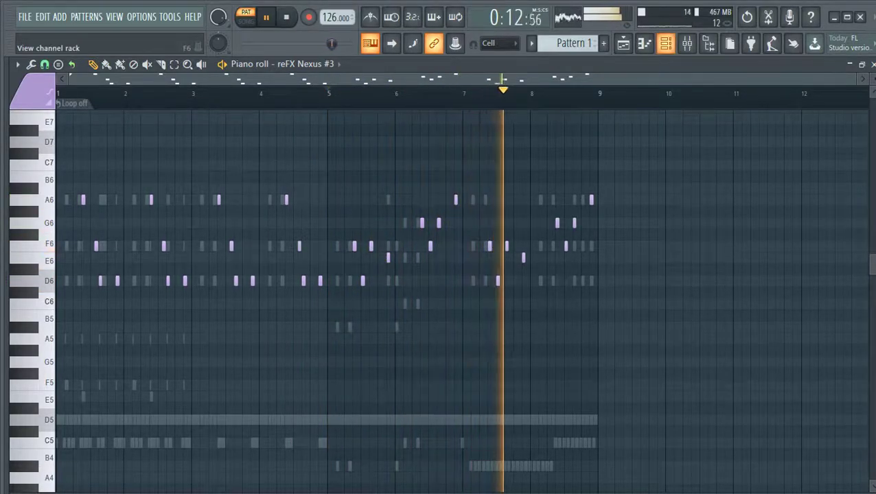
{"action": "left_click_drag", "start_coordinate": [523, 258], "coordinate": [523, 223]}
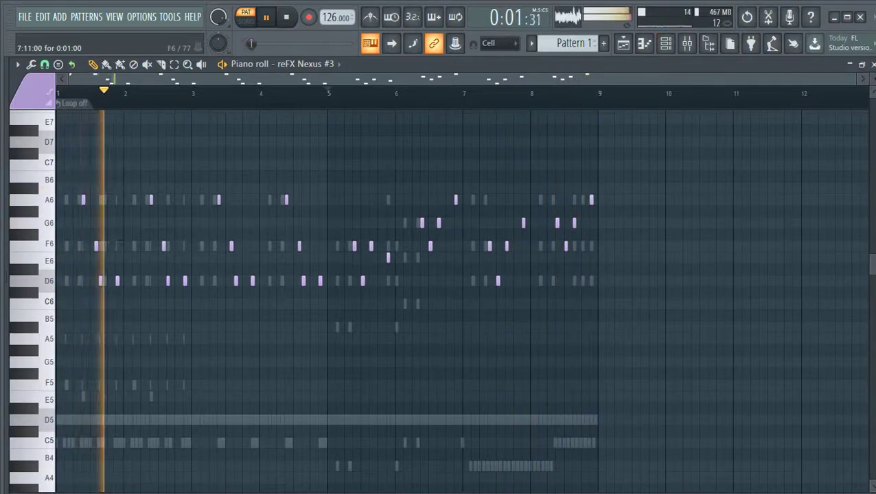
{"action": "left_click_drag", "start_coordinate": [498, 281], "coordinate": [490, 223]}
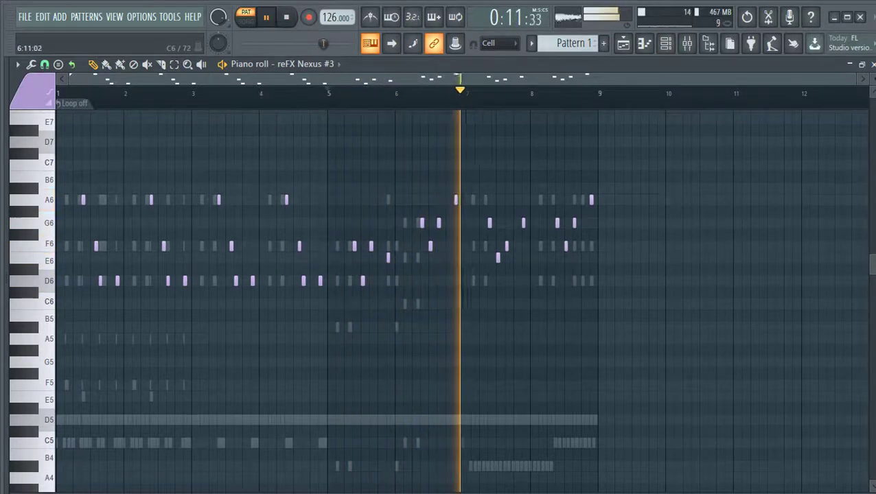
Undo the last three pitch edits on the piano notes in bar 7.
{"action": "scroll", "coordinate": [565, 295], "scroll_direction": "down", "scroll_amount": 2}
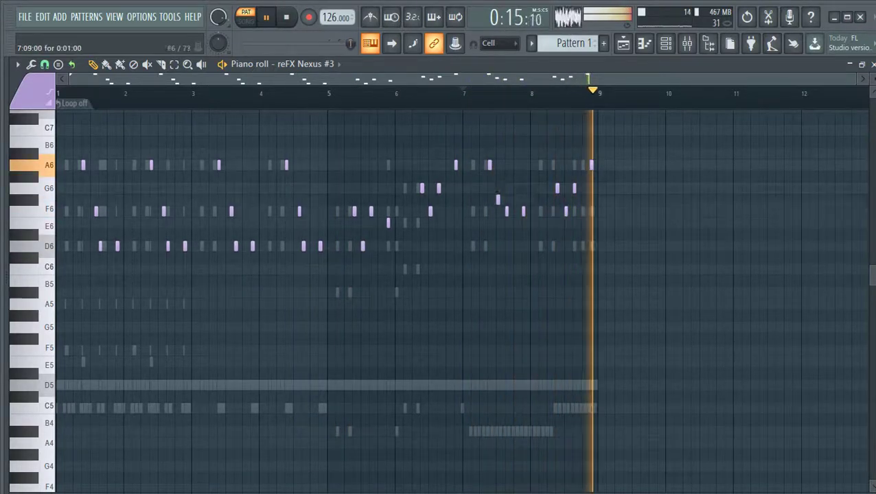
{"action": "key", "text": "ctrl+z"}
{"action": "key", "text": "ctrl+z"}
{"action": "key", "text": "ctrl+z"}
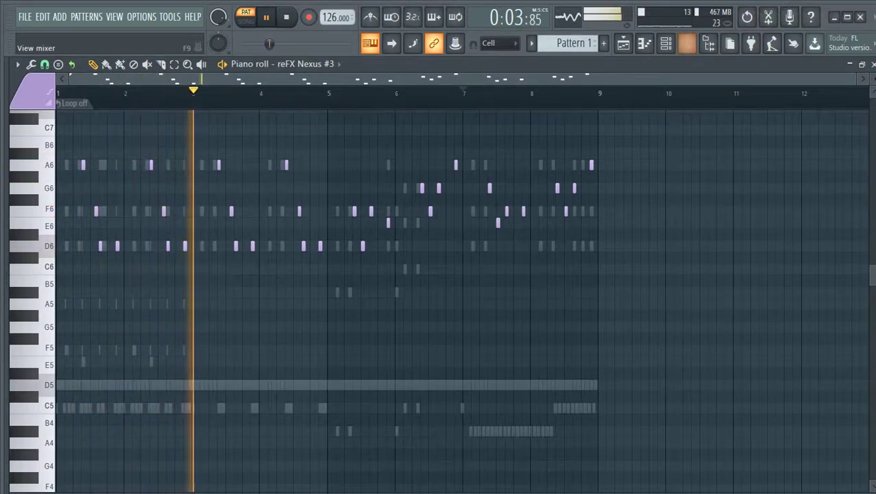
Clone the reFX Nexus #3 channel and copy its piano notes into the new reFX Nexus #4 channel.
{"action": "left_click", "coordinate": [665, 43]}
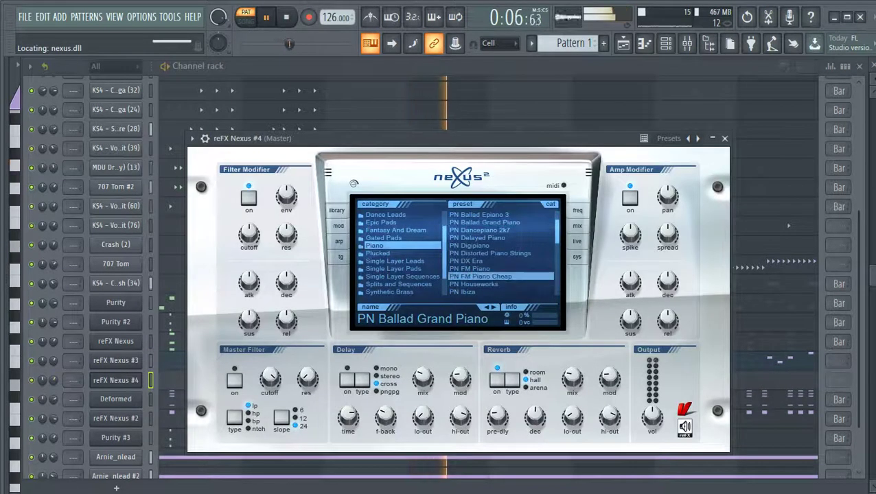
{"action": "left_click", "coordinate": [724, 138]}
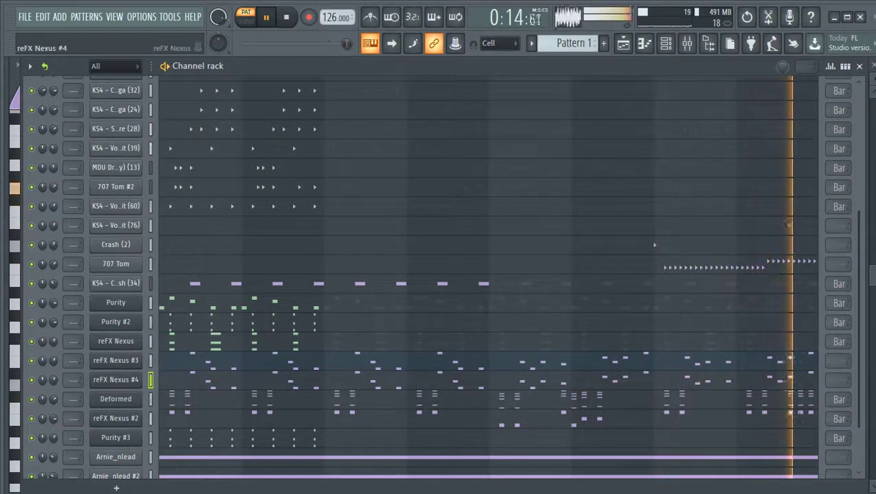
{"action": "left_click_drag", "start_coordinate": [248, 44], "coordinate": [276, 44]}
In reFX Nexus #4, lengthen the last note of each phrase in bars 1 to 7 to about half a bar.
{"action": "left_click", "coordinate": [416, 380]}
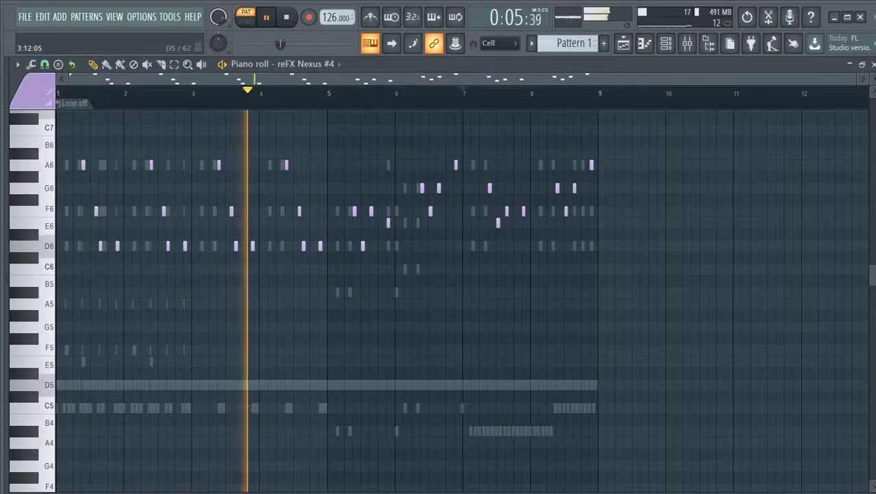
{"action": "left_click_drag", "start_coordinate": [414, 222], "coordinate": [387, 236]}
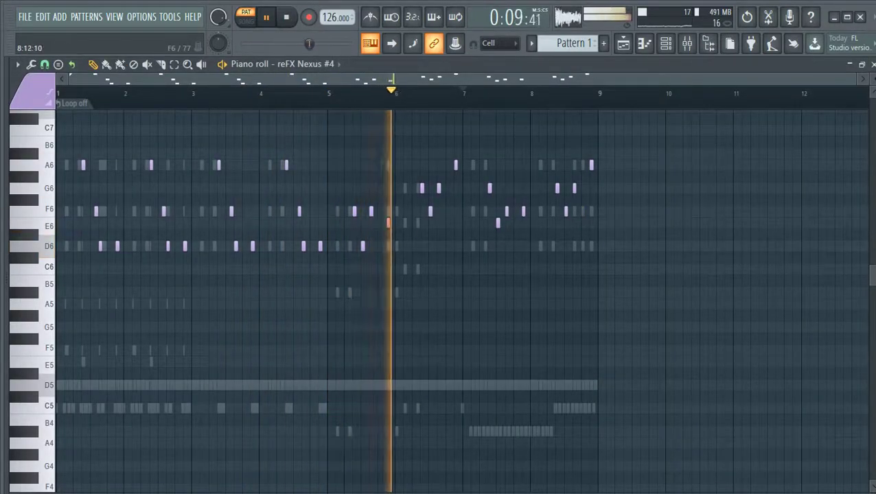
{"action": "left_click_drag", "start_coordinate": [606, 146], "coordinate": [588, 171]}
{"action": "left_click_drag", "start_coordinate": [541, 196], "coordinate": [518, 227]}
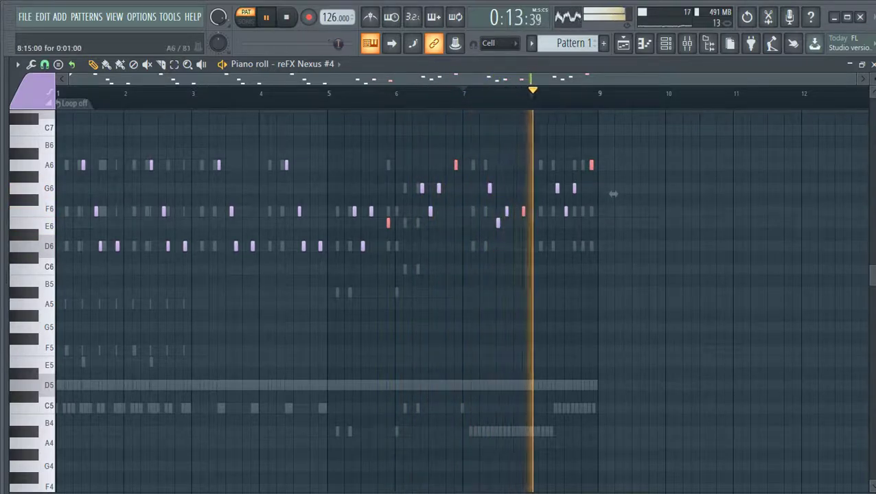
{"action": "left_click_drag", "start_coordinate": [330, 239], "coordinate": [319, 262]}
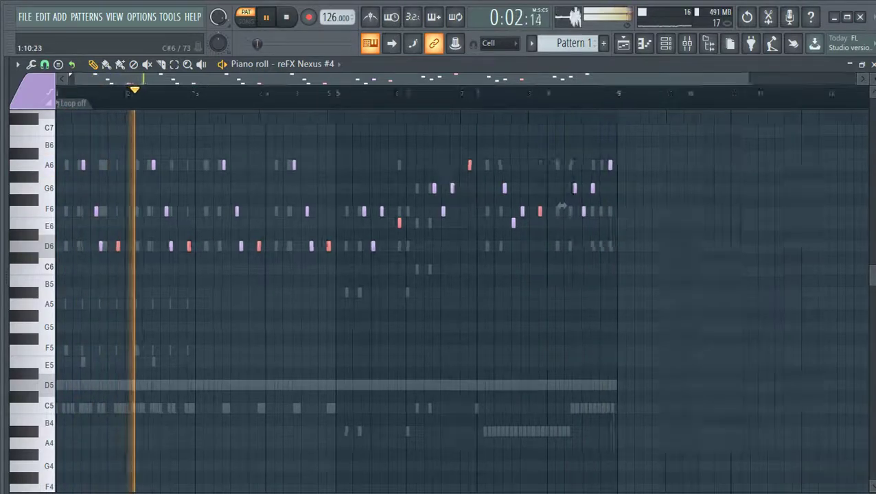
{"action": "scroll", "coordinate": [567, 245], "scroll_direction": "up", "scroll_amount": 5, "text": "ctrl"}
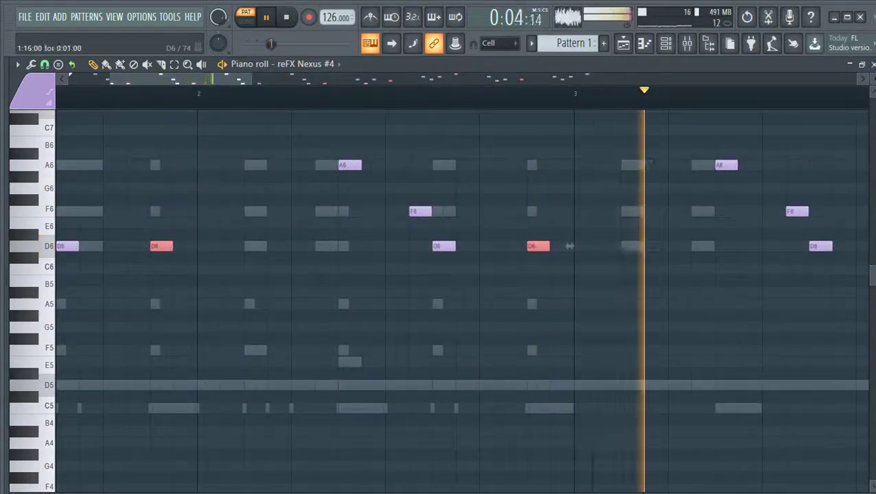
{"action": "left_click_drag", "start_coordinate": [567, 245], "coordinate": [734, 246]}
{"action": "scroll", "coordinate": [611, 208], "scroll_direction": "down", "scroll_amount": 5, "text": "ctrl"}
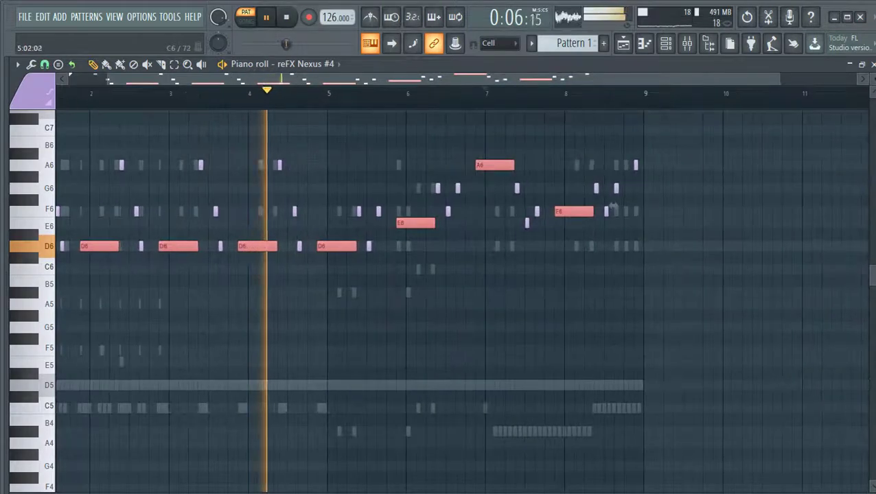
{"action": "scroll", "coordinate": [611, 207], "scroll_direction": "down", "scroll_amount": 1, "text": "ctrl"}
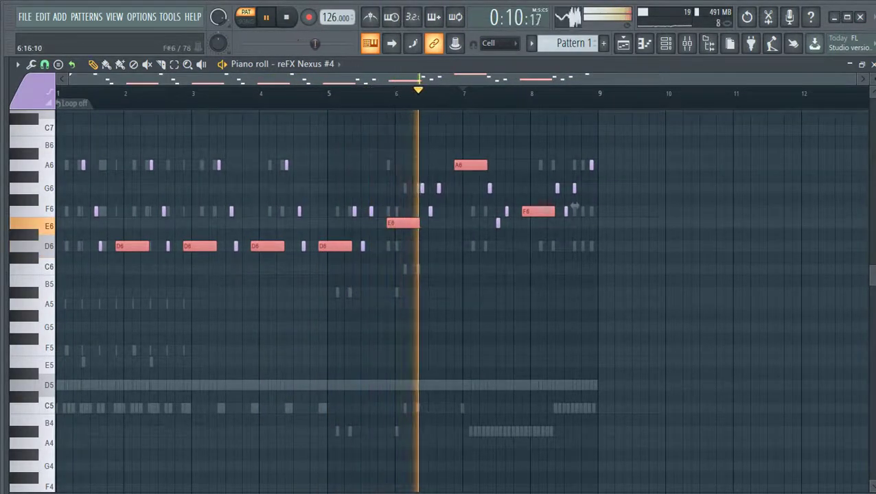
Clone the reFX Nexus #2 channel as reFX Nexus #5 and load LD Detuned Lead 5 from the Single Layer Leads category.
{"action": "key", "text": "F6"}
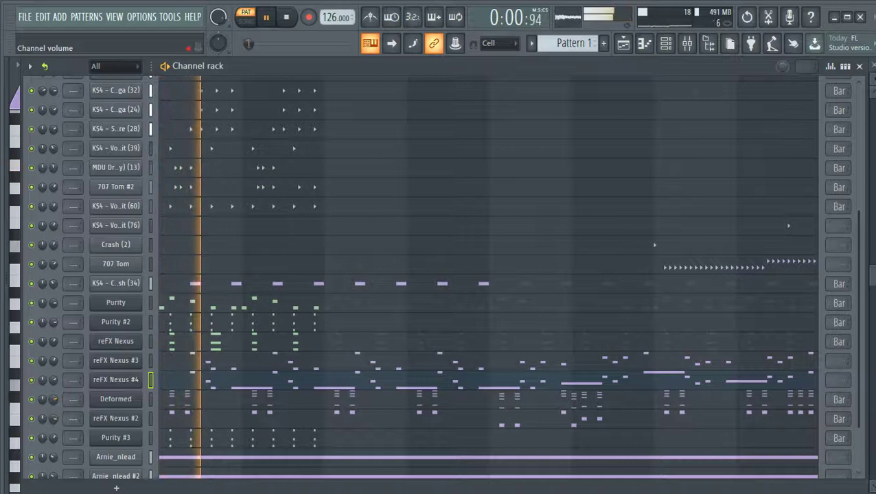
{"action": "left_click", "coordinate": [150, 419]}
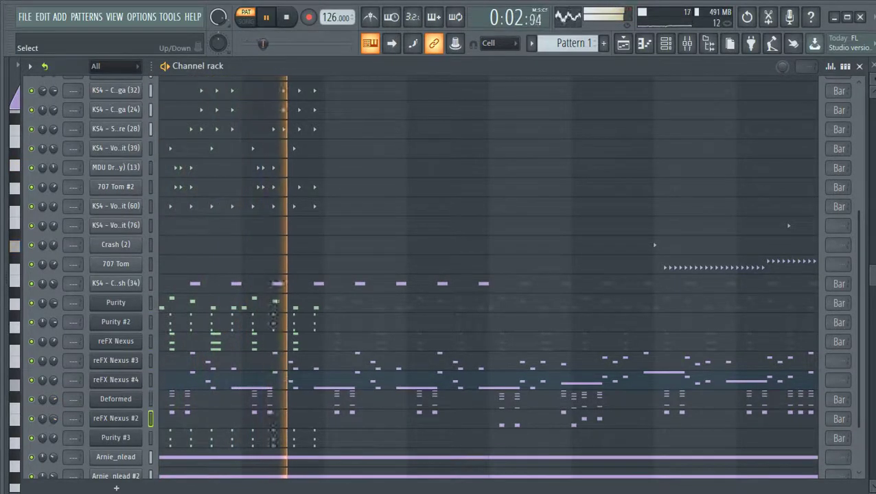
{"action": "key", "text": "alt+c"}
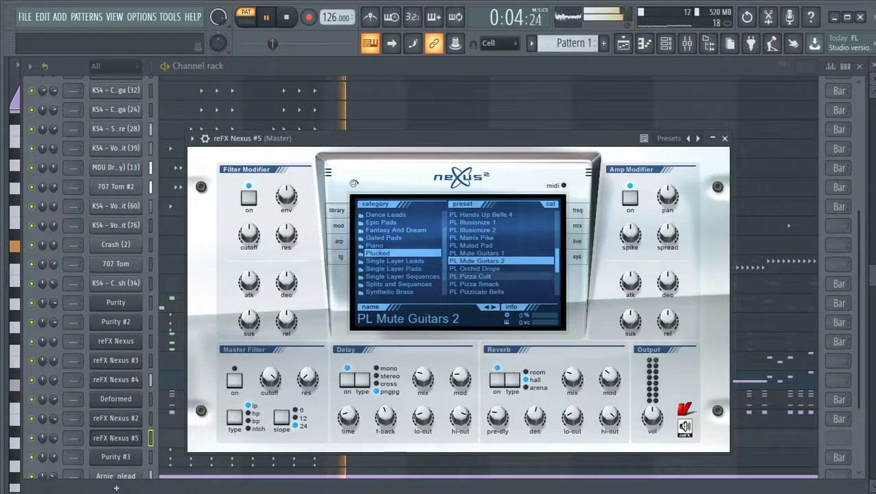
{"action": "left_click", "coordinate": [398, 260]}
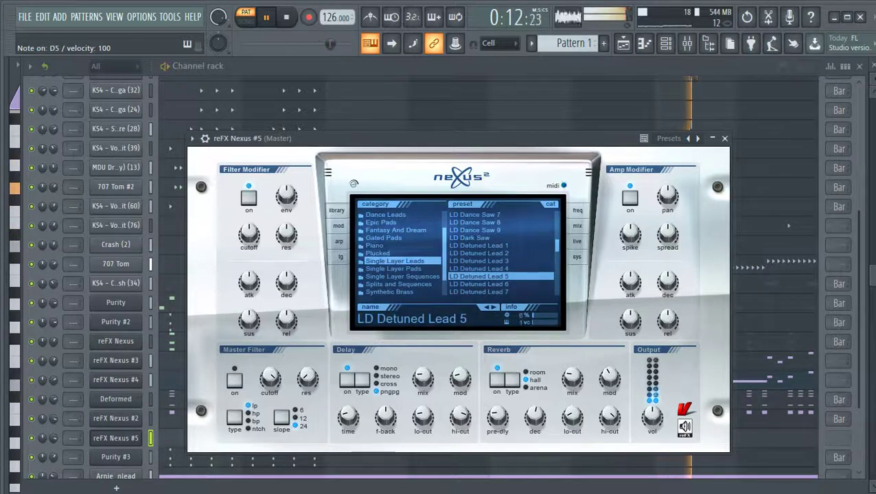
{"action": "left_click", "coordinate": [724, 138]}
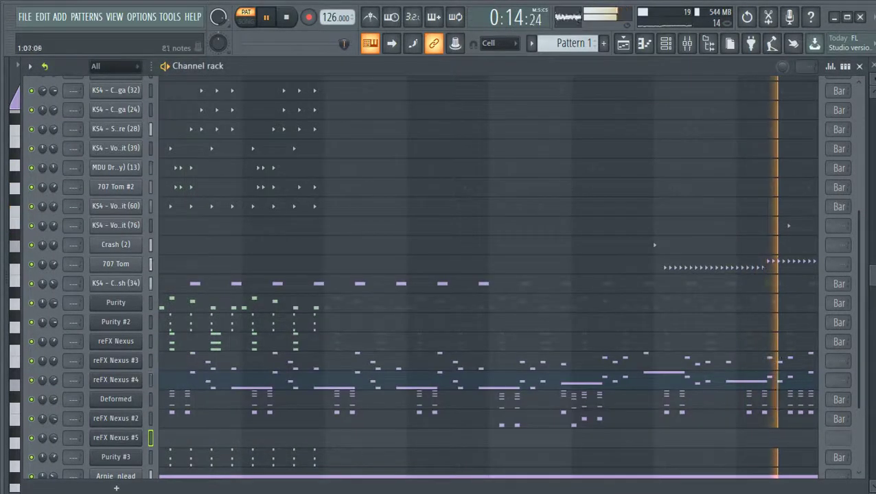
{"action": "scroll", "coordinate": [161, 398], "scroll_direction": "down", "scroll_amount": 3}
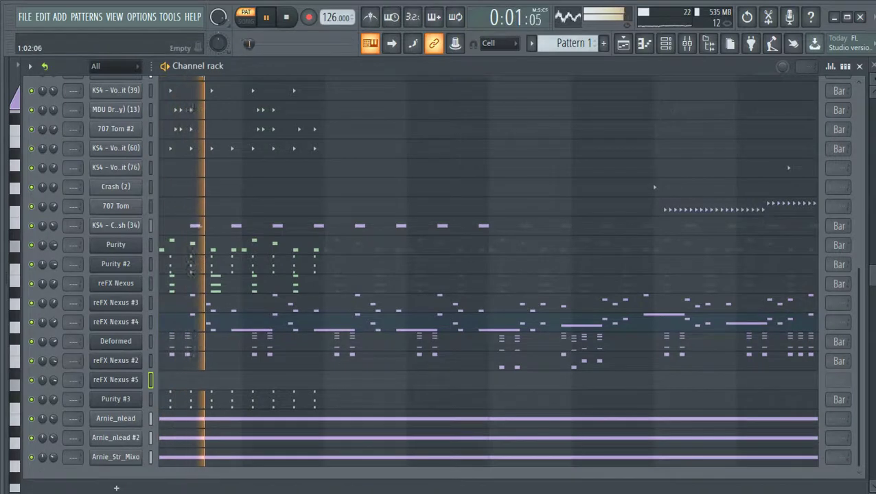
In reFX Nexus #5, add a descending line of half-bar notes A6, D6, A5 and D5 from bar 1 into bar 3.
{"action": "left_click", "coordinate": [166, 381]}
{"action": "scroll", "coordinate": [83, 285], "scroll_direction": "up", "scroll_amount": 3}
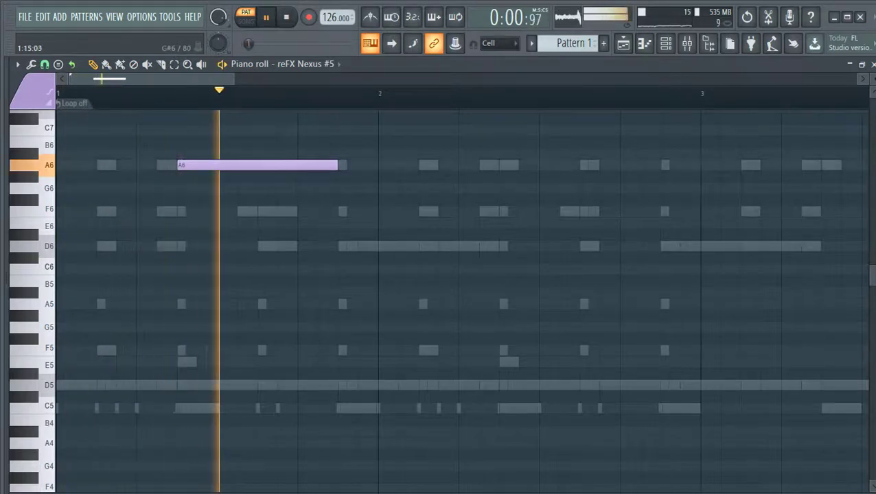
{"action": "left_click", "coordinate": [341, 246]}
{"action": "left_click", "coordinate": [501, 304]}
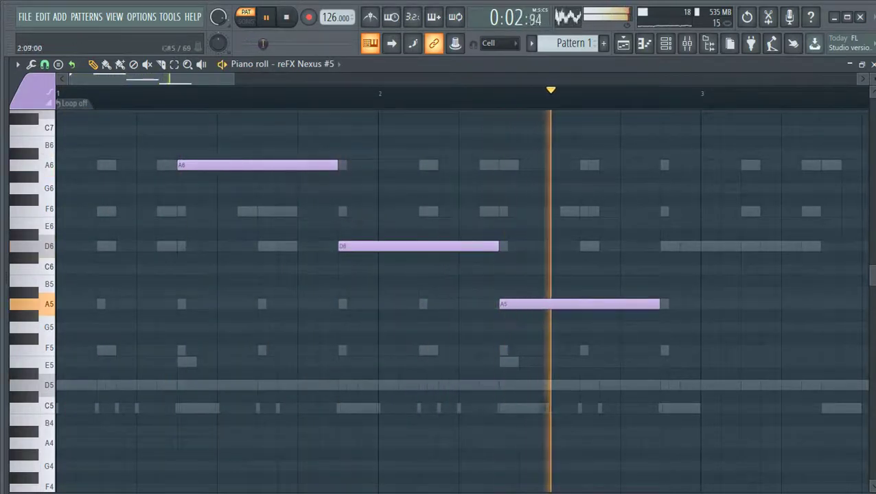
{"action": "left_click", "coordinate": [664, 372]}
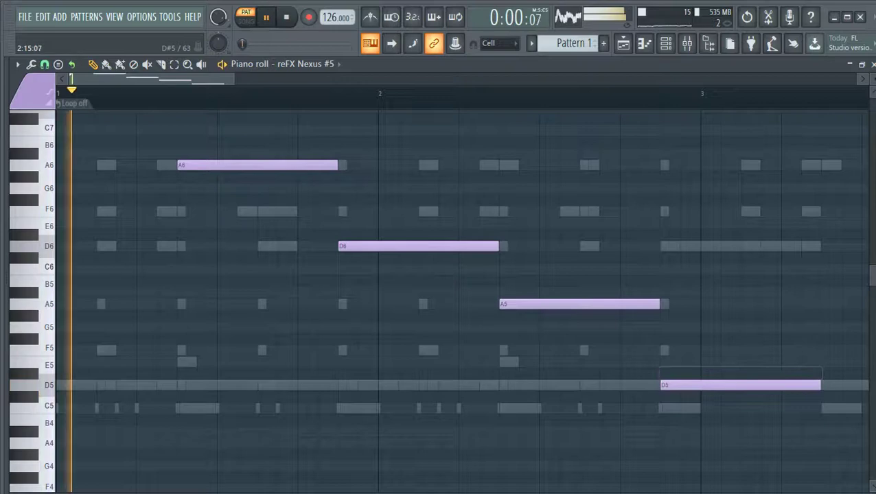
Add half-bar D5, F5 and A#5 notes across bars 4 and 5, and lengthen the earlier D5 to meet the next one.
{"action": "scroll", "coordinate": [463, 302], "scroll_direction": "down", "scroll_amount": 3}
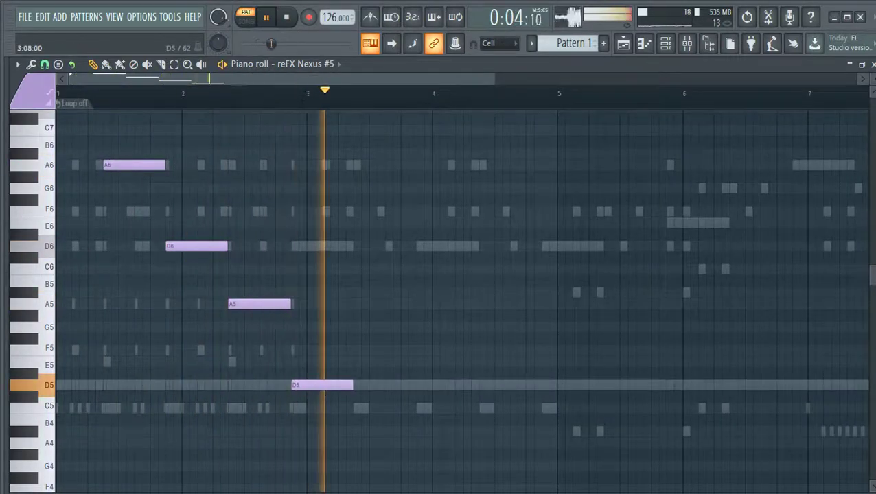
{"action": "left_click", "coordinate": [452, 385]}
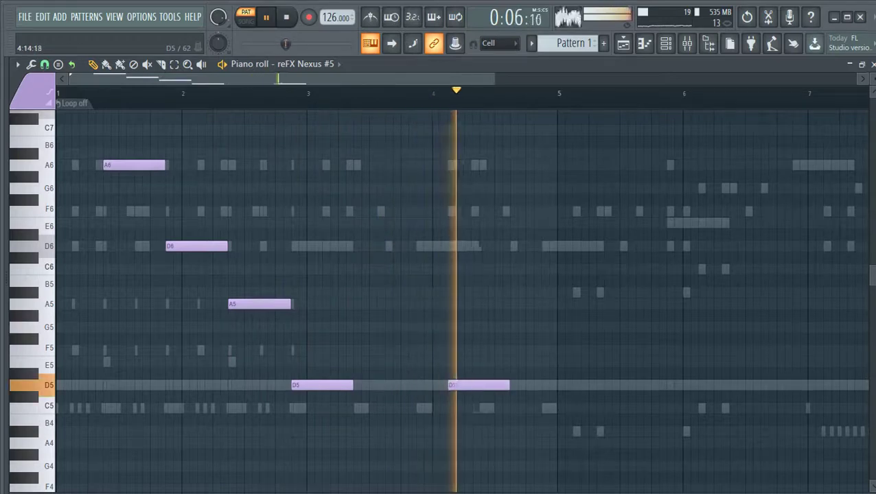
{"action": "left_click", "coordinate": [515, 351]}
{"action": "left_click", "coordinate": [585, 292]}
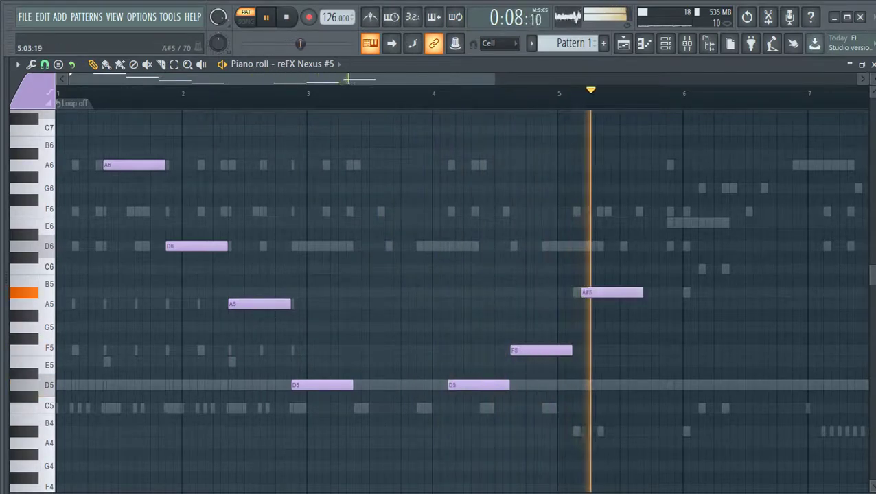
{"action": "scroll", "coordinate": [546, 328], "scroll_direction": "down", "scroll_amount": 2}
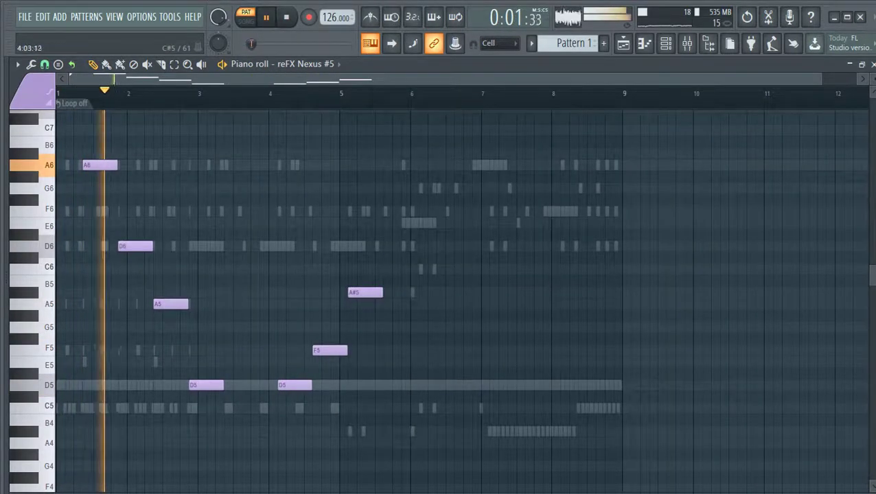
{"action": "scroll", "coordinate": [439, 295], "scroll_direction": "down", "scroll_amount": 1}
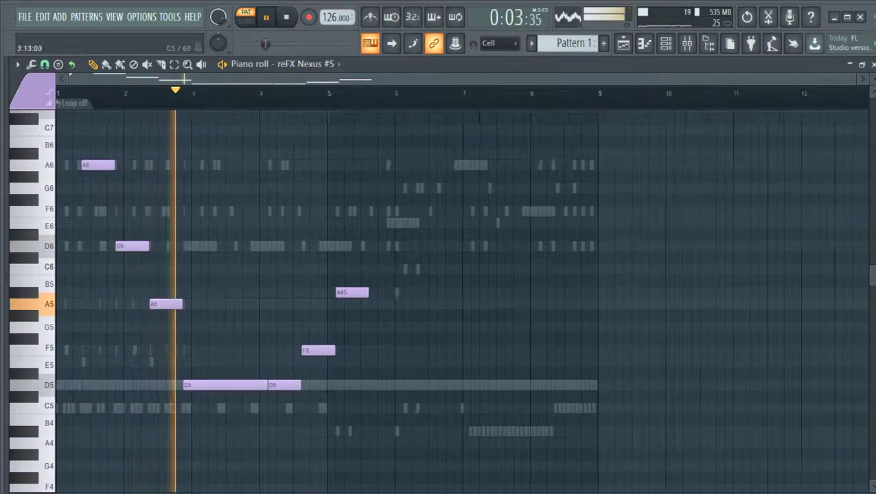
Add a one-bar G5 in bar 6 followed by a longer A5 that starts where the G5 ends in bar 7.
{"action": "scroll", "coordinate": [329, 295], "scroll_direction": "up", "scroll_amount": 2}
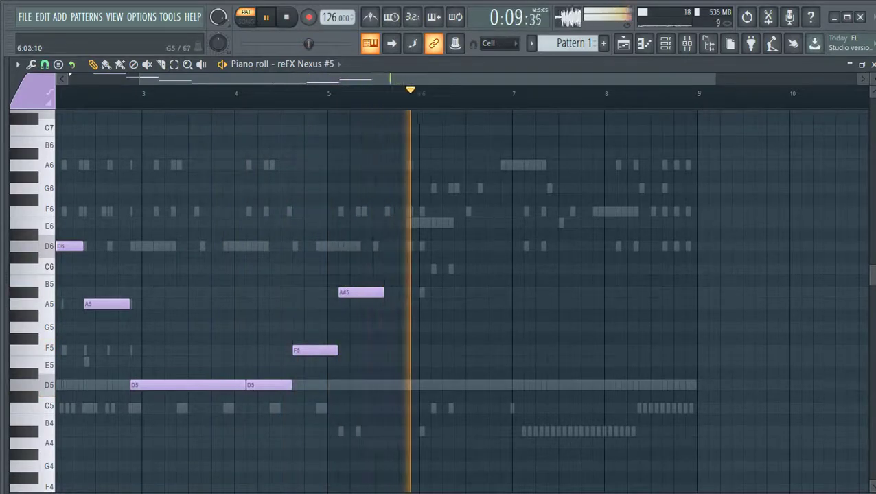
{"action": "left_click", "coordinate": [434, 328]}
{"action": "left_click", "coordinate": [549, 351]}
{"action": "key", "text": "space"}
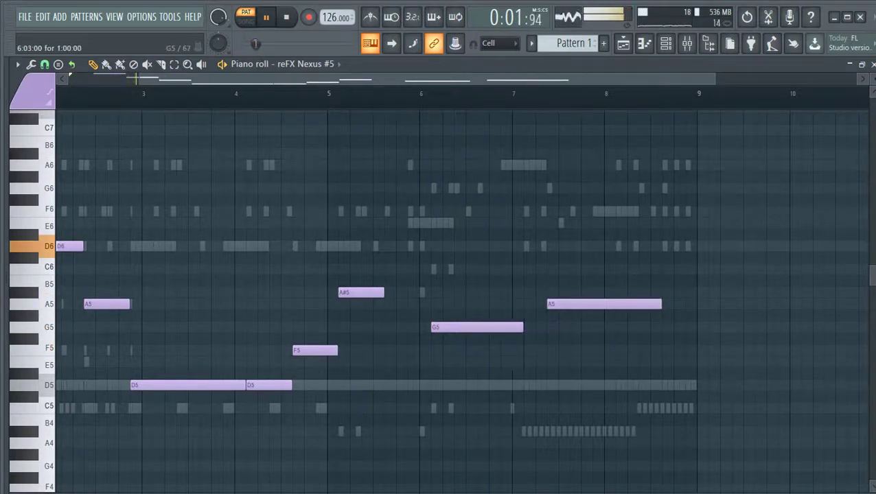
{"action": "left_click_drag", "start_coordinate": [553, 304], "coordinate": [529, 304]}
Fit a short A5 between the A#5 and G5, and trim the long A5 to meet a new D5 ending at bar 9.
{"action": "scroll", "coordinate": [353, 343], "scroll_direction": "down", "scroll_amount": 1}
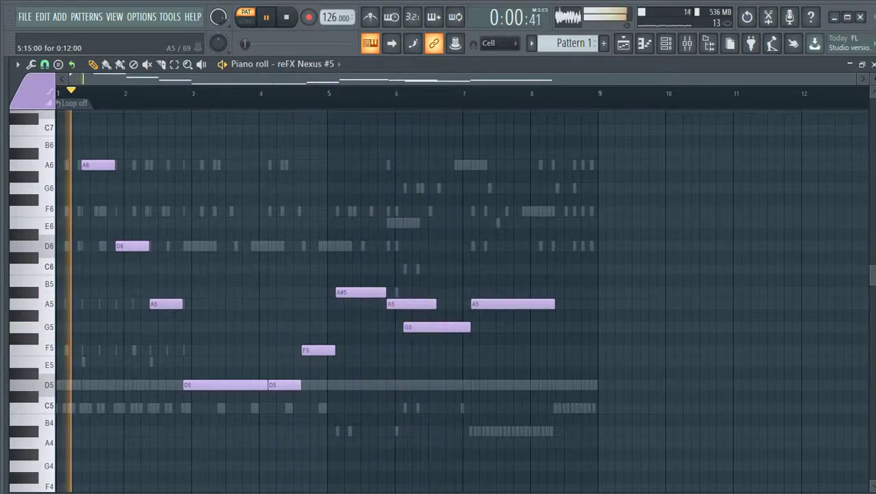
{"action": "left_click_drag", "start_coordinate": [434, 304], "coordinate": [401, 304]}
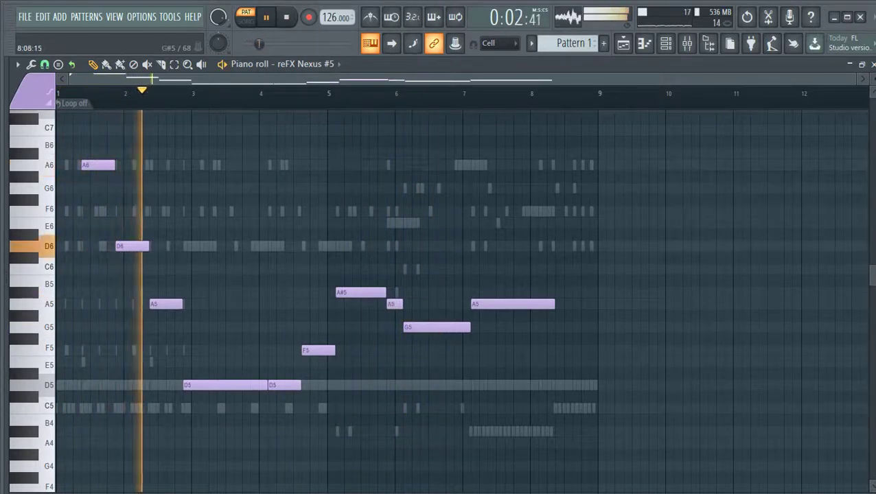
{"action": "left_click_drag", "start_coordinate": [553, 304], "coordinate": [537, 304]}
{"action": "left_click", "coordinate": [541, 385]}
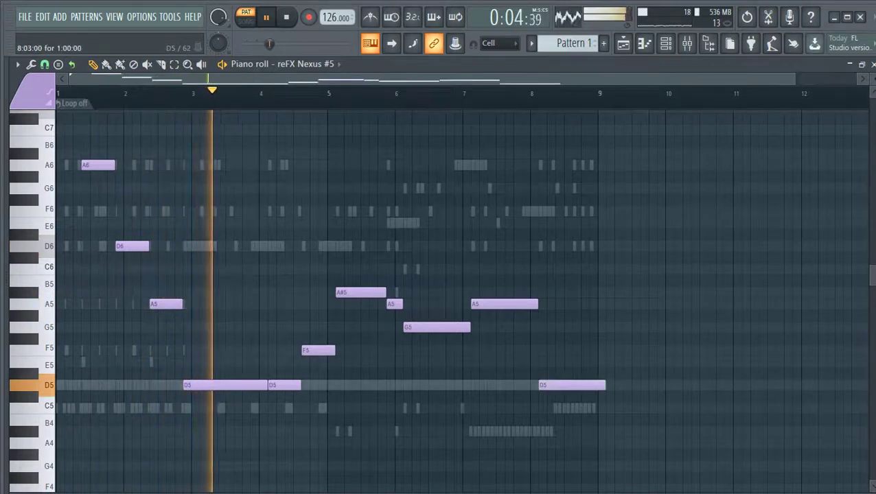
{"action": "scroll", "coordinate": [440, 302], "scroll_direction": "down", "scroll_amount": 2}
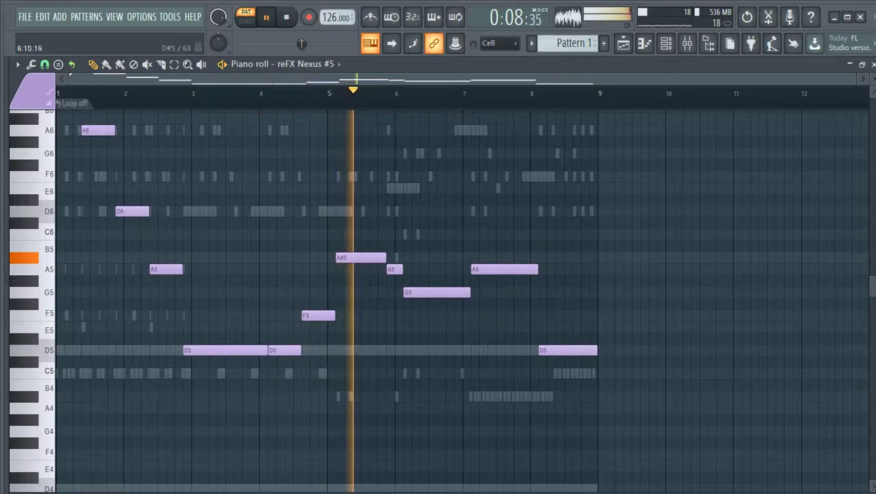
{"action": "scroll", "coordinate": [439, 302], "scroll_direction": "up", "scroll_amount": 2}
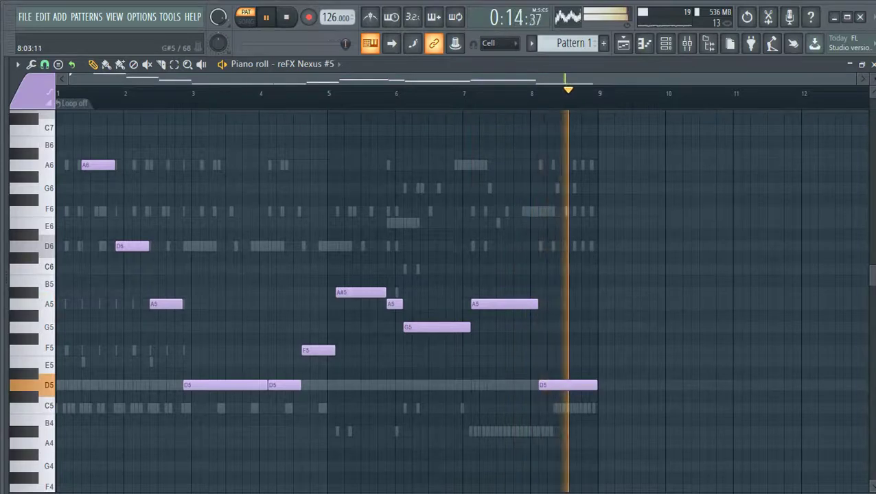
Close the FLX folder and look through the sample folders in My pACKS for a further drum sound.
{"action": "left_click", "coordinate": [687, 43]}
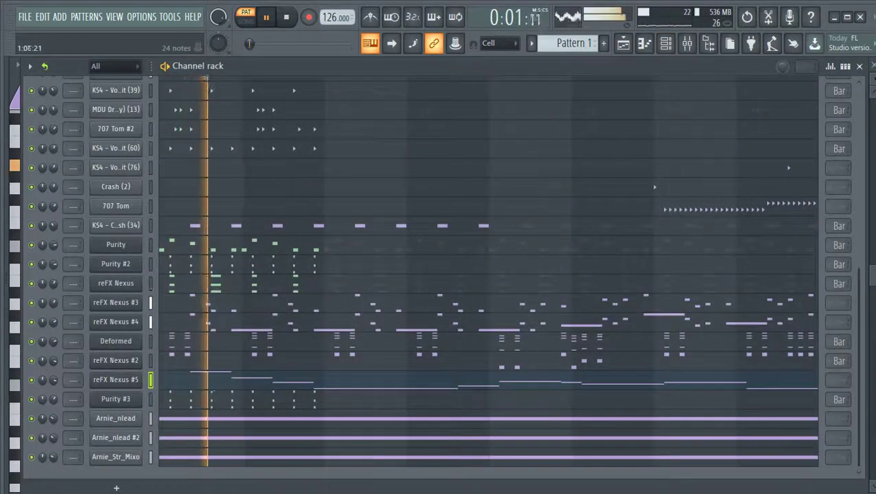
{"action": "mouse_move", "coordinate": [5, 271]}
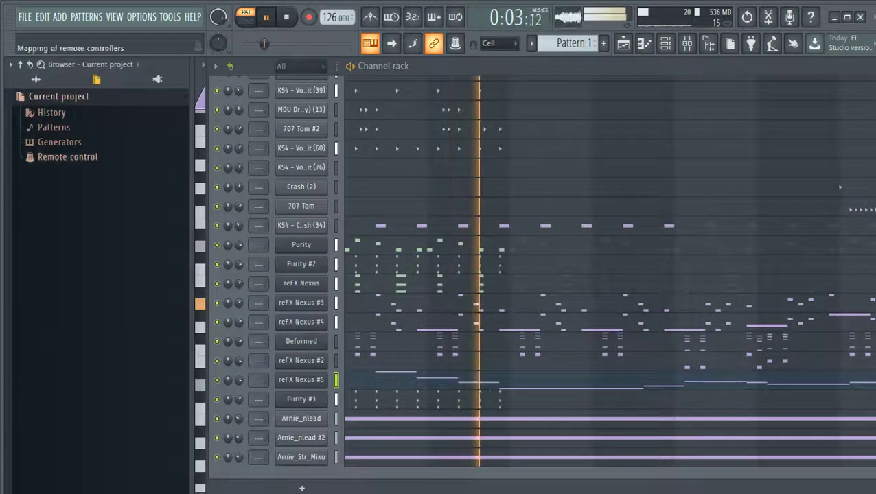
{"action": "left_click", "coordinate": [35, 80]}
{"action": "scroll", "coordinate": [100, 288], "scroll_direction": "up", "scroll_amount": 2}
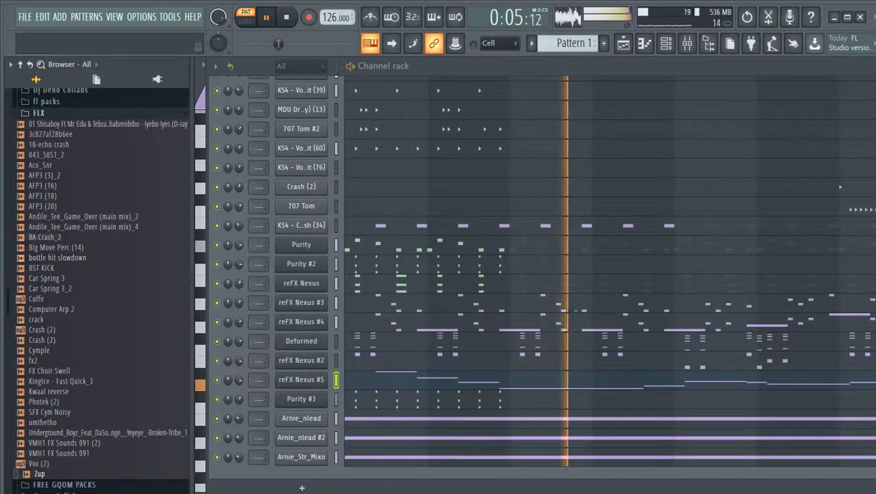
{"action": "scroll", "coordinate": [75, 250], "scroll_direction": "up", "scroll_amount": 3}
{"action": "left_click", "coordinate": [41, 237]}
{"action": "scroll", "coordinate": [75, 251], "scroll_direction": "down", "scroll_amount": 2}
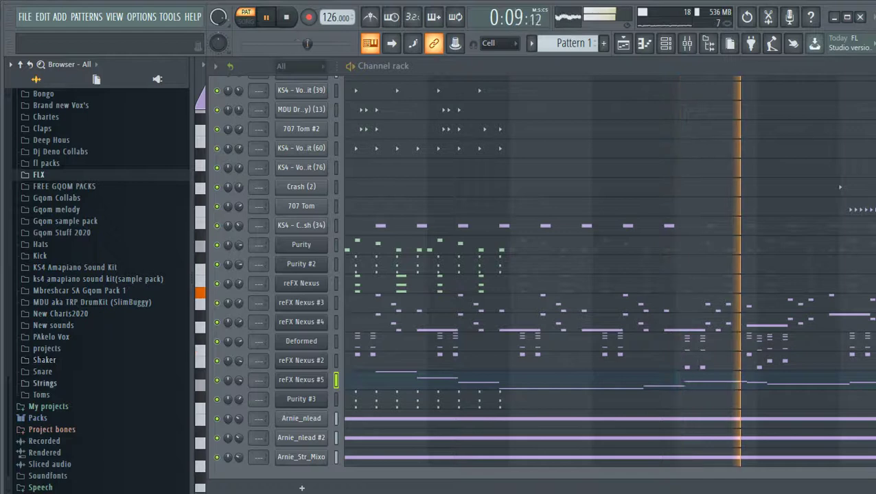
{"action": "scroll", "coordinate": [76, 250], "scroll_direction": "up", "scroll_amount": 2}
{"action": "scroll", "coordinate": [76, 251], "scroll_direction": "up", "scroll_amount": 3}
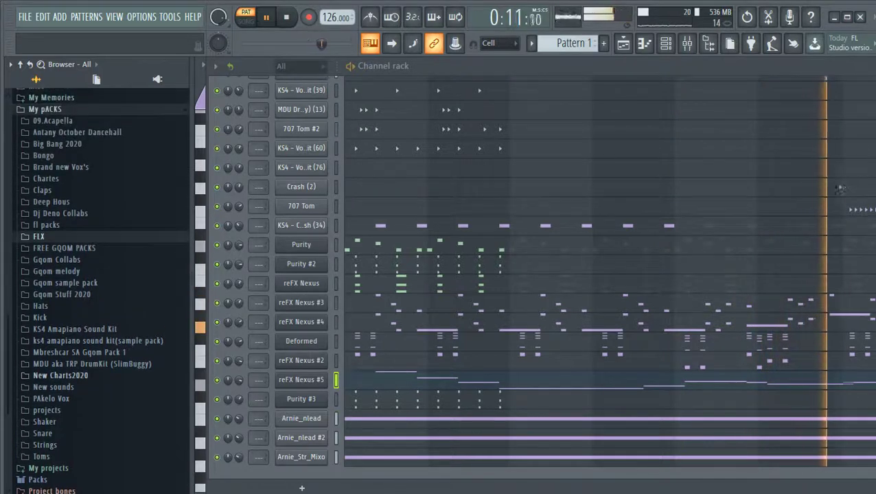
{"action": "scroll", "coordinate": [76, 250], "scroll_direction": "down", "scroll_amount": 5}
{"action": "scroll", "coordinate": [97, 274], "scroll_direction": "up", "scroll_amount": 5}
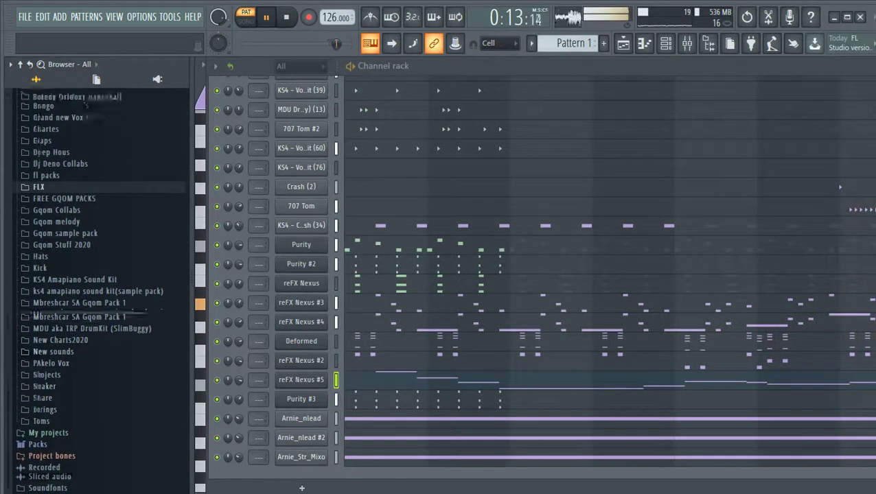
{"action": "scroll", "coordinate": [76, 316], "scroll_direction": "down", "scroll_amount": 5}
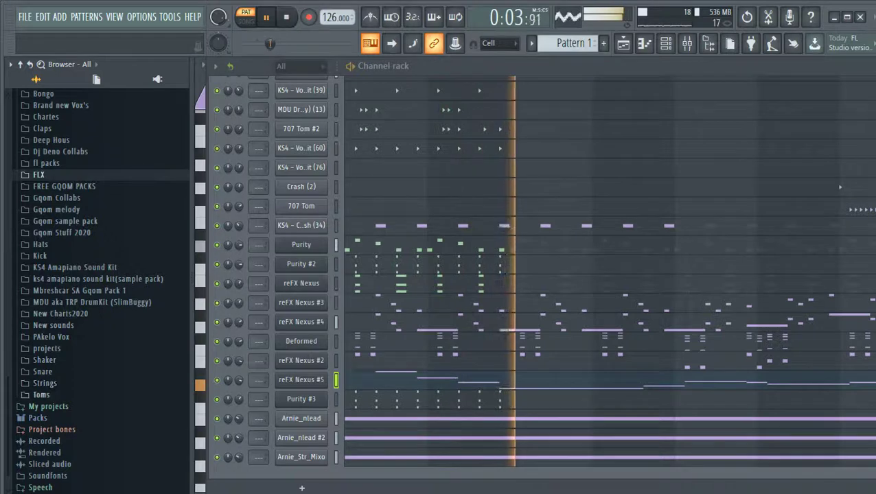
Preview samples in the Toms folder and add 03-uWrongo-feat_-RudeBoyz_14 below 707 Tom with a copy of the 707 Tom notes.
{"action": "left_click", "coordinate": [41, 394]}
{"action": "left_click", "coordinate": [55, 336]}
{"action": "key", "text": "Down"}
{"action": "key", "text": "Down"}
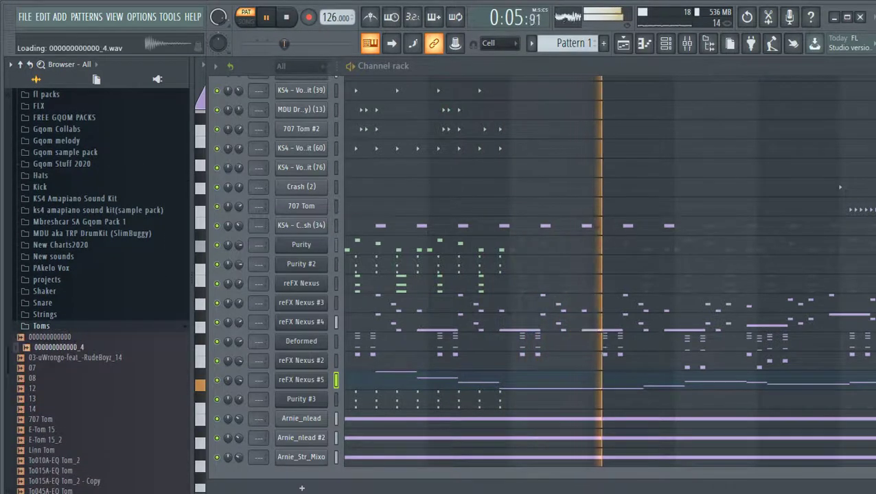
{"action": "left_click_drag", "start_coordinate": [81, 358], "coordinate": [120, 246]}
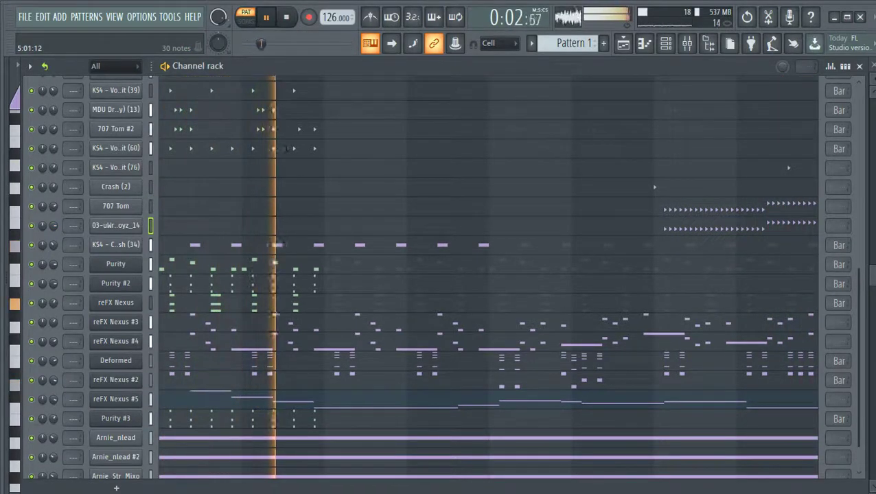
{"action": "left_click", "coordinate": [666, 43]}
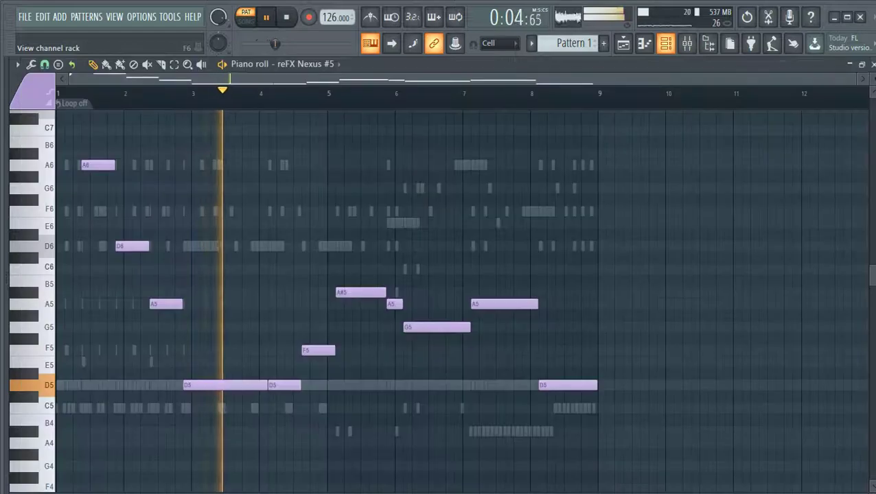
{"action": "left_click", "coordinate": [665, 44]}
{"action": "left_click", "coordinate": [687, 44]}
Insert a GMS synth channel directly above reFX Nexus #5 and look through its Basses presets.
{"action": "left_click", "coordinate": [665, 43]}
{"action": "scroll", "coordinate": [252, 289], "scroll_direction": "up", "scroll_amount": 5}
{"action": "scroll", "coordinate": [206, 289], "scroll_direction": "down", "scroll_amount": 5}
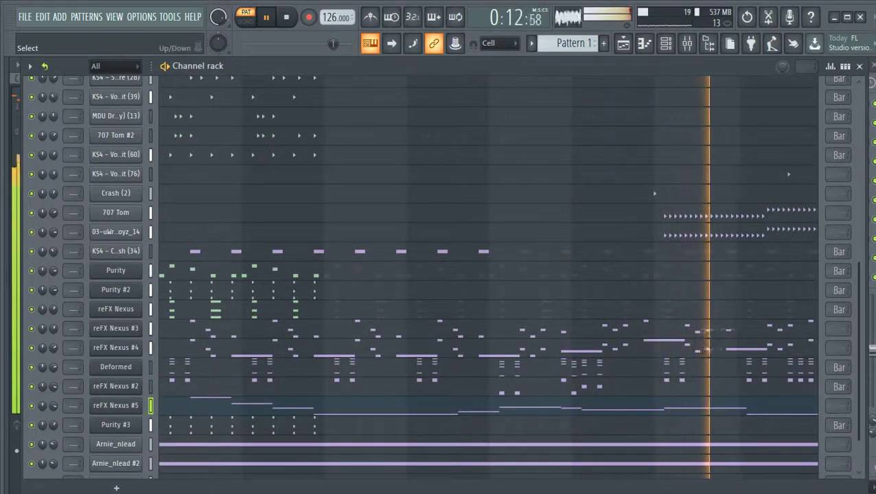
{"action": "right_click", "coordinate": [130, 405]}
{"action": "mouse_move", "coordinate": [168, 397]}
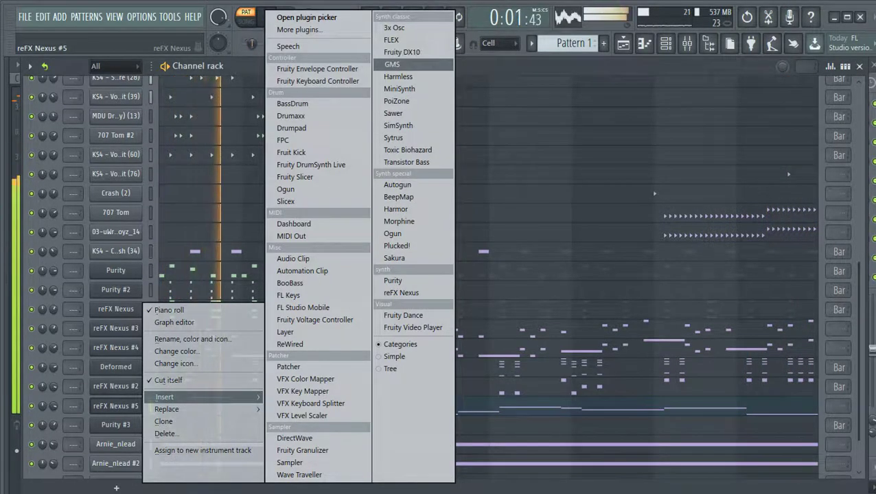
{"action": "left_click", "coordinate": [392, 64]}
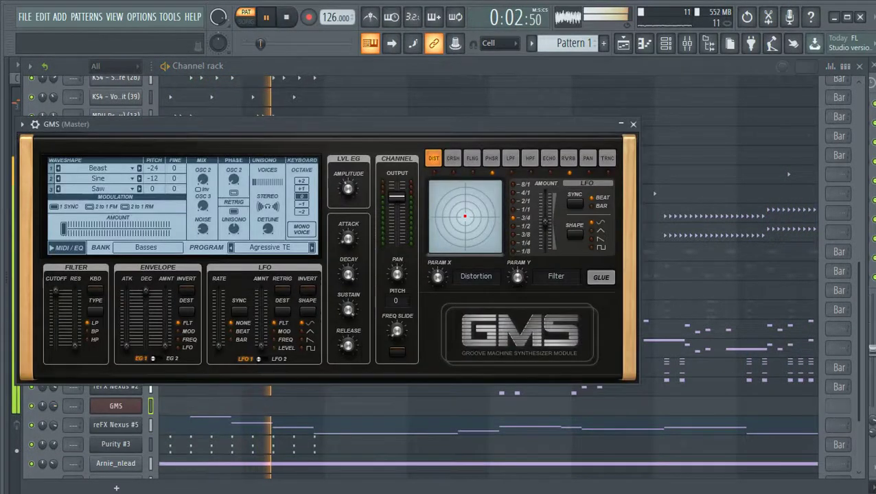
{"action": "left_click", "coordinate": [270, 247]}
{"action": "scroll", "coordinate": [392, 330], "scroll_direction": "down", "scroll_amount": 10}
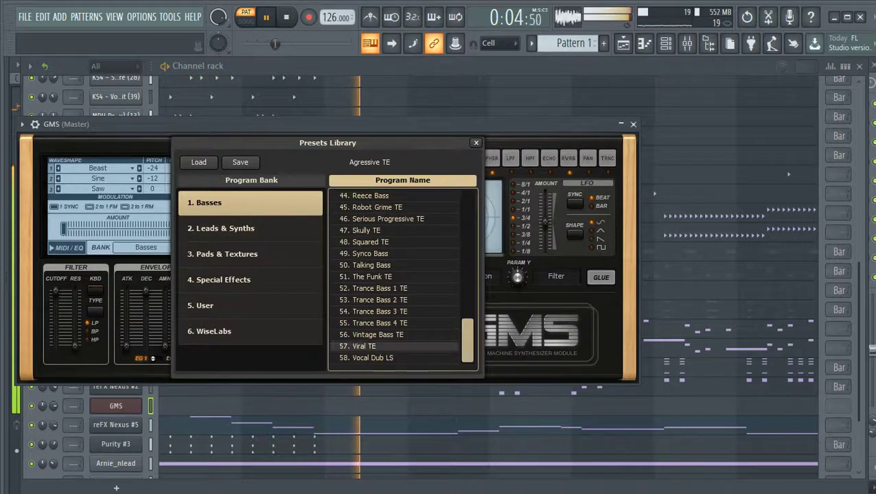
{"action": "left_click", "coordinate": [633, 125]}
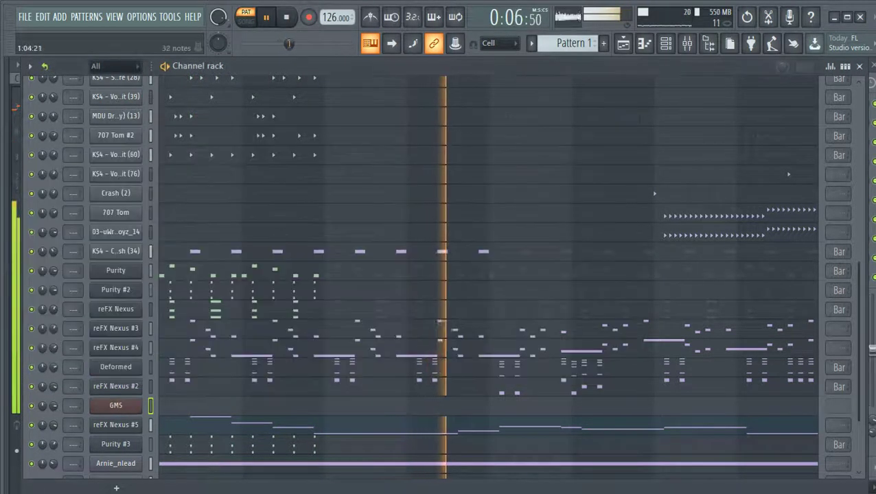
Copy the reFX Nexus #5 notes into the GMS channel.
{"action": "scroll", "coordinate": [165, 403], "scroll_direction": "down", "scroll_amount": 2}
{"action": "left_click", "coordinate": [150, 380]}
{"action": "left_click", "coordinate": [150, 361]}
{"action": "key", "text": "ctrl+v"}
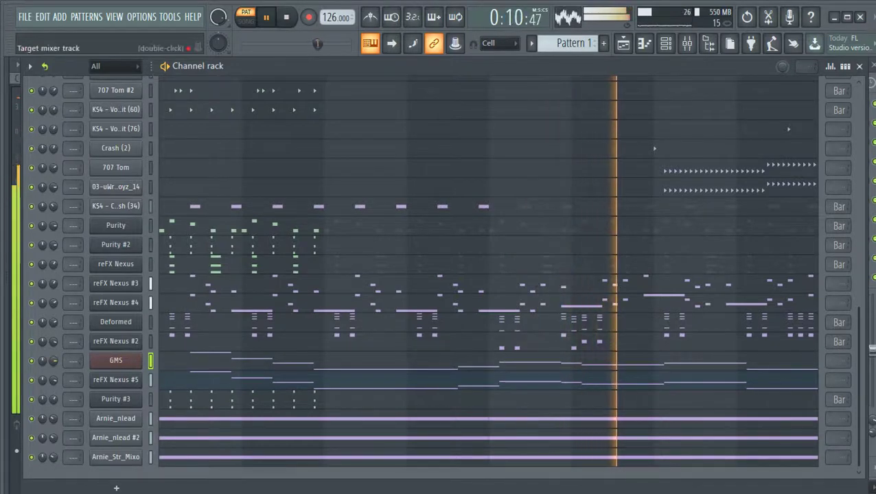
Duplicate all the GMS notes one octave lower.
{"action": "left_click", "coordinate": [166, 360]}
{"action": "left_click_drag", "start_coordinate": [92, 149], "coordinate": [624, 411]}
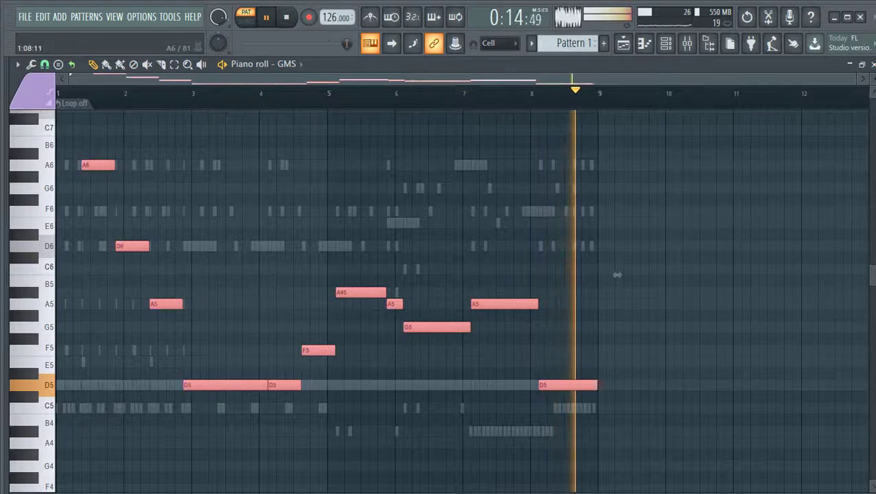
{"action": "left_click_drag", "start_coordinate": [617, 274], "coordinate": [617, 483]}
Build chords in bars 1 and 2 by adding C7 and E7 over A6, F6 and A6 over D6, and D6 and F6 over A5.
{"action": "left_click", "coordinate": [84, 200]}
{"action": "left_click_drag", "start_coordinate": [84, 199], "coordinate": [83, 154]}
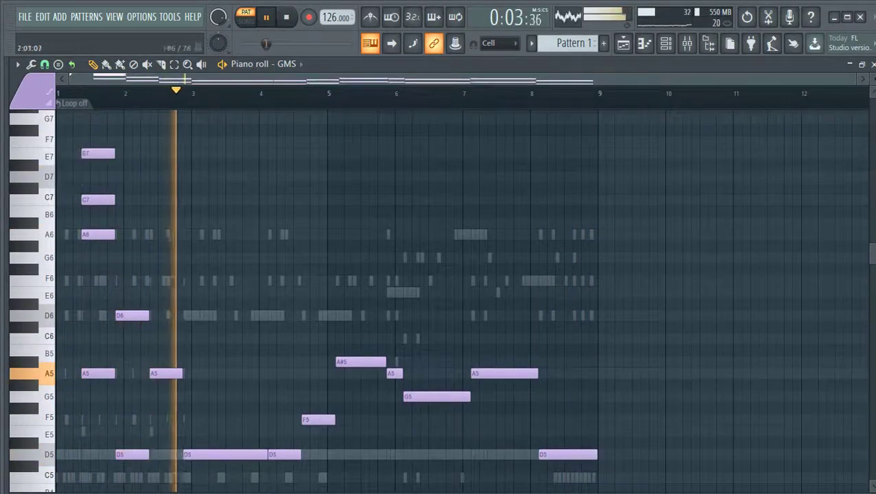
{"action": "left_click", "coordinate": [118, 281]}
{"action": "left_click_drag", "start_coordinate": [118, 224], "coordinate": [118, 235]}
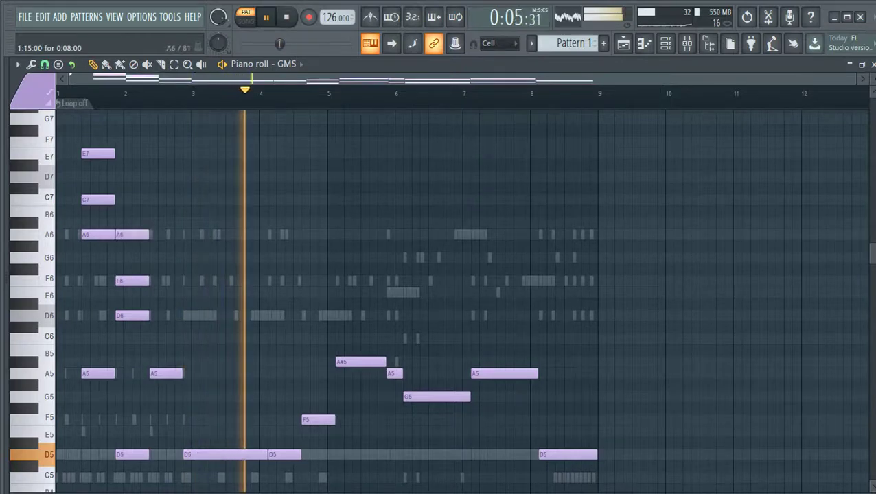
{"action": "left_click", "coordinate": [152, 316]}
{"action": "left_click", "coordinate": [152, 280]}
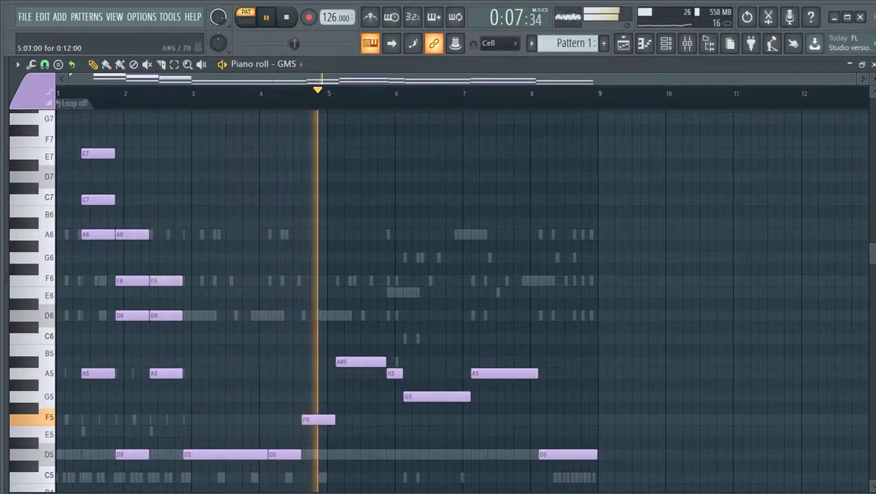
Build chords in bars 2 to 5 by adding A5, C6 and E6 over F5, and F5 and A5 over both D5 notes.
{"action": "left_click", "coordinate": [309, 373]}
{"action": "left_click", "coordinate": [309, 338]}
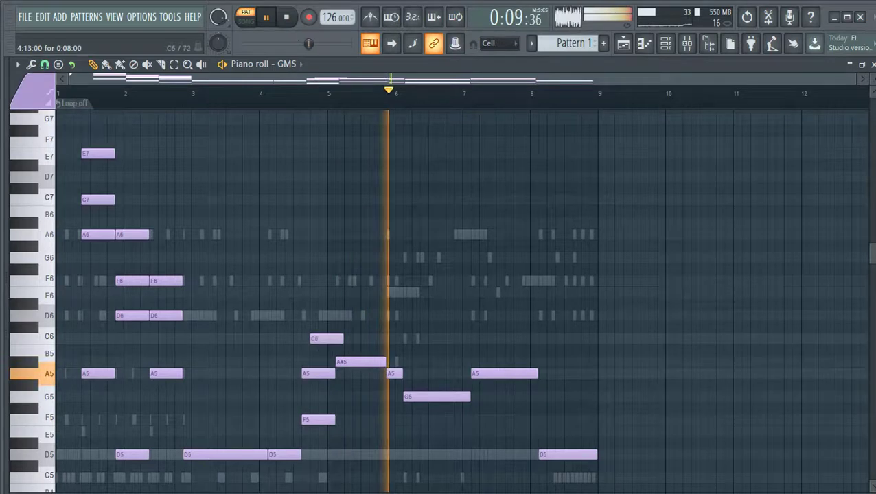
{"action": "key", "text": "space"}
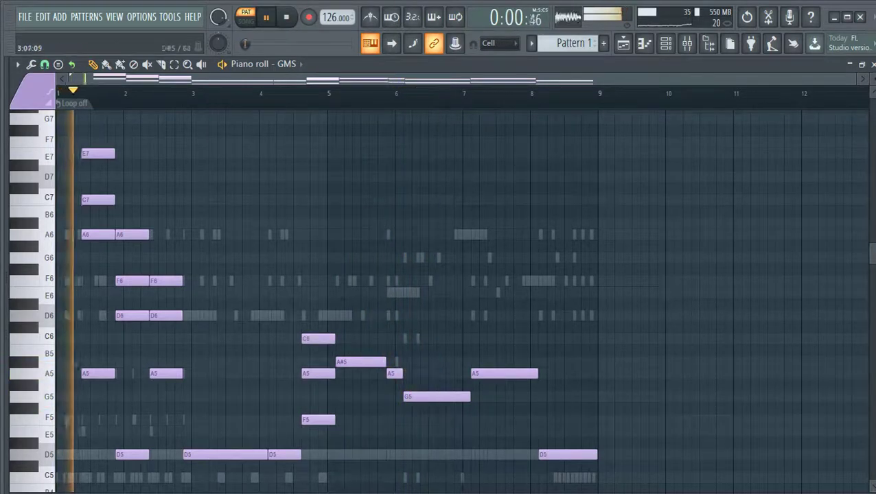
{"action": "mouse_move", "coordinate": [292, 456]}
{"action": "left_mouse_down"}
{"action": "mouse_move", "coordinate": [229, 453]}
{"action": "mouse_move", "coordinate": [236, 373]}
{"action": "left_mouse_up"}
{"action": "left_click", "coordinate": [316, 338], "text": "ctrl"}
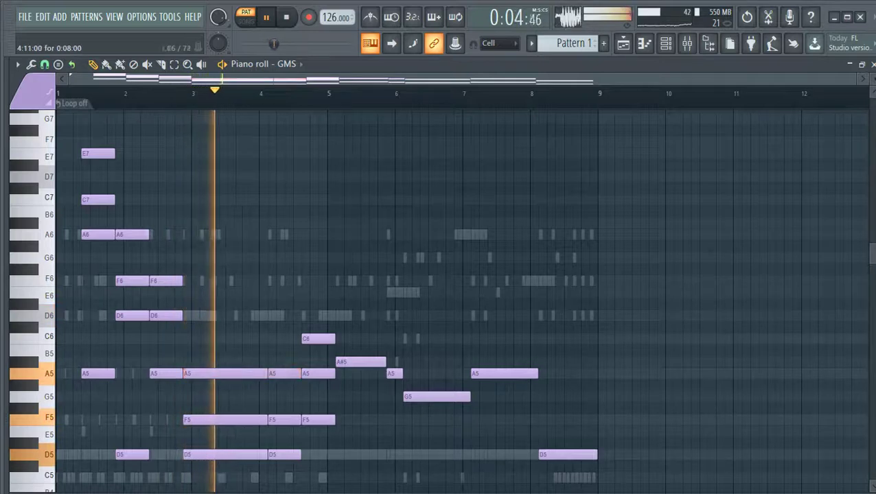
{"action": "left_click_drag", "start_coordinate": [306, 316], "coordinate": [306, 292]}
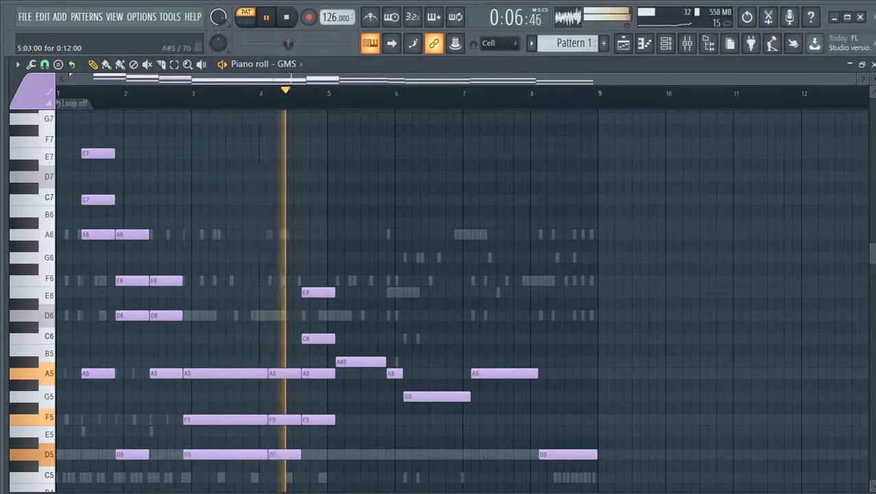
Build chords in bars 5 and 6 by adding D6 and F6 over A#5, C6 and E6 over A5, and A#5 and D6 over G5.
{"action": "left_click_drag", "start_coordinate": [347, 339], "coordinate": [339, 281]}
{"action": "left_click", "coordinate": [339, 304]}
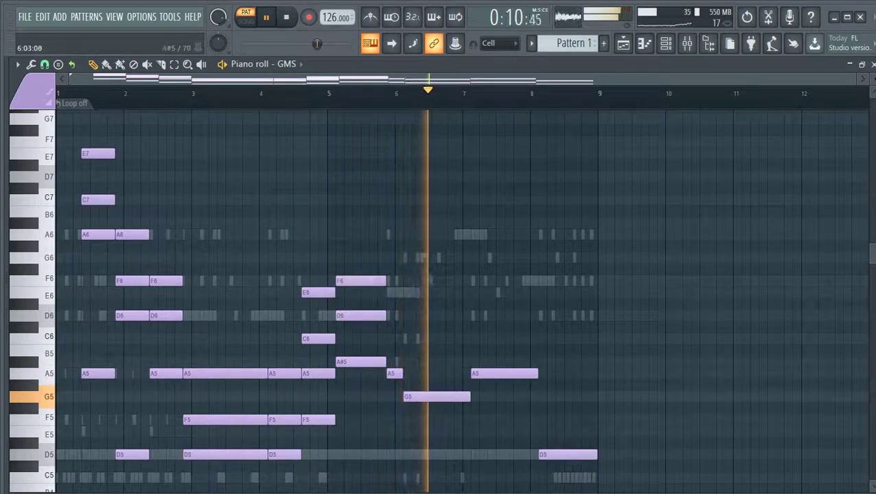
{"action": "left_click", "coordinate": [391, 339]}
{"action": "left_click", "coordinate": [390, 293]}
{"action": "left_click", "coordinate": [407, 397]}
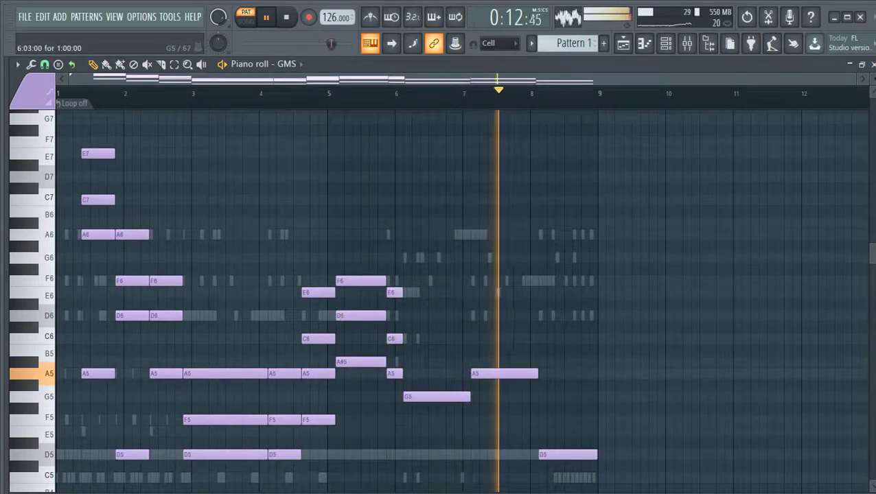
{"action": "left_click", "coordinate": [399, 350]}
{"action": "mouse_move", "coordinate": [399, 350]}
{"action": "left_mouse_down"}
{"action": "mouse_move", "coordinate": [417, 362]}
{"action": "mouse_move", "coordinate": [408, 362]}
{"action": "left_mouse_up"}
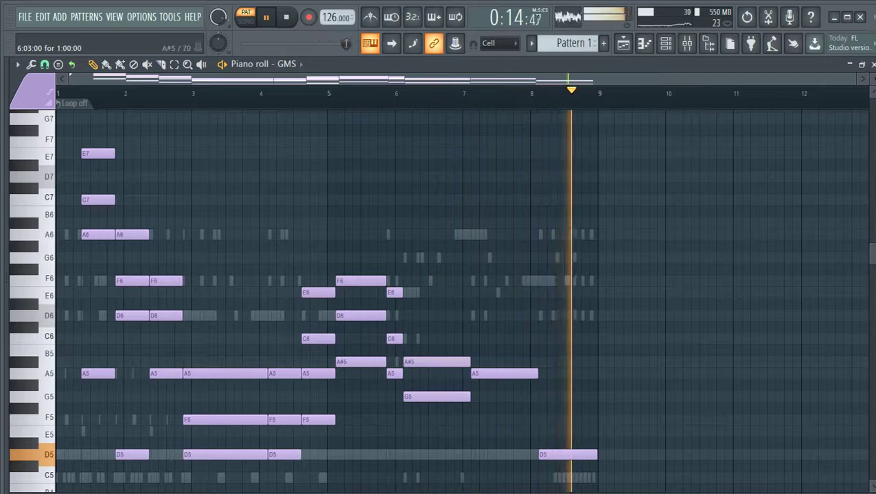
{"action": "left_click_drag", "start_coordinate": [407, 327], "coordinate": [407, 316]}
Complete the chords in bars 7 and 8 by adding C6 and E6 over A5, and F5 and A5 over D5.
{"action": "left_click", "coordinate": [467, 339]}
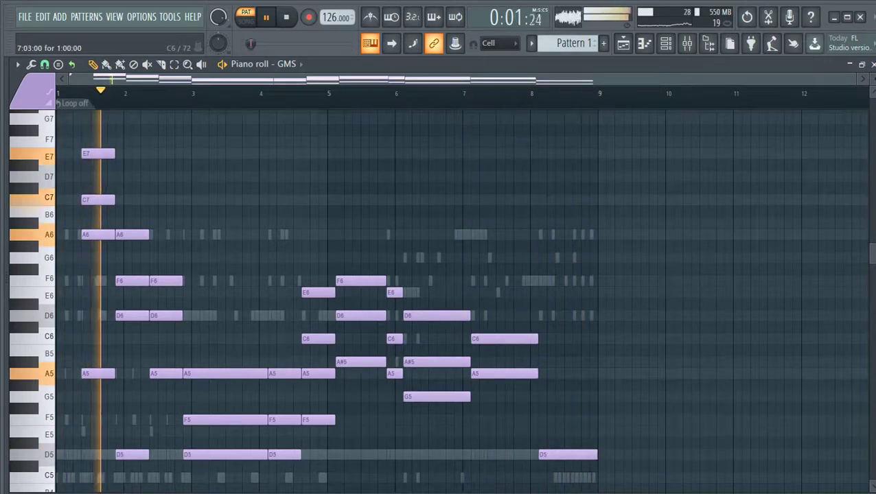
{"action": "left_click", "coordinate": [476, 304]}
{"action": "scroll", "coordinate": [439, 302], "scroll_direction": "down", "scroll_amount": 3}
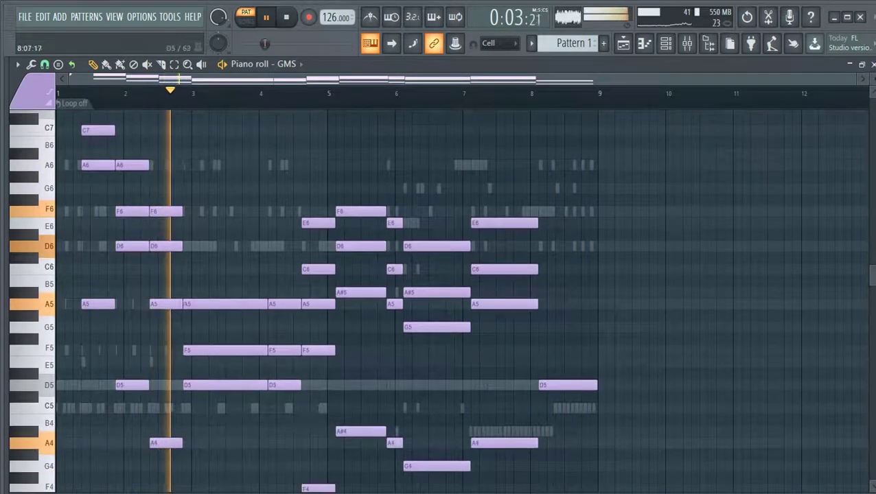
{"action": "left_click_drag", "start_coordinate": [545, 316], "coordinate": [553, 304]}
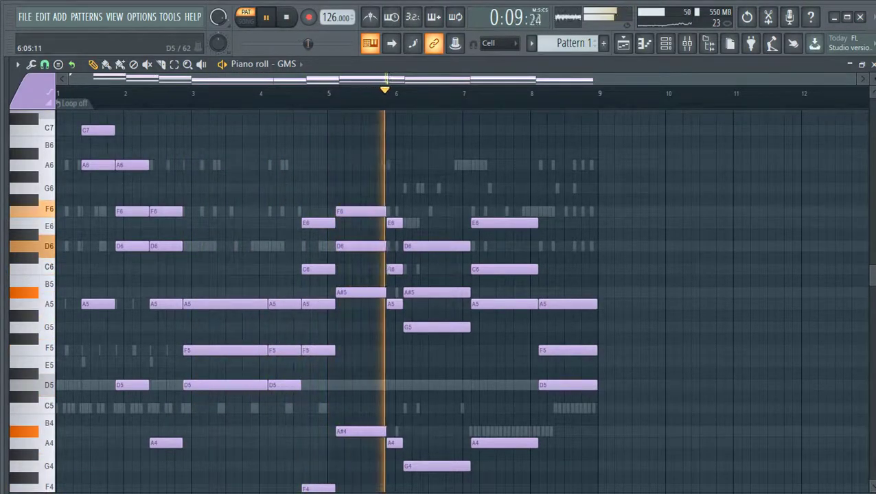
Solo the GMS channel, play the pattern from the start and reopen the GMS notes.
{"action": "scroll", "coordinate": [412, 385], "scroll_direction": "down", "scroll_amount": 1}
{"action": "left_click", "coordinate": [665, 43]}
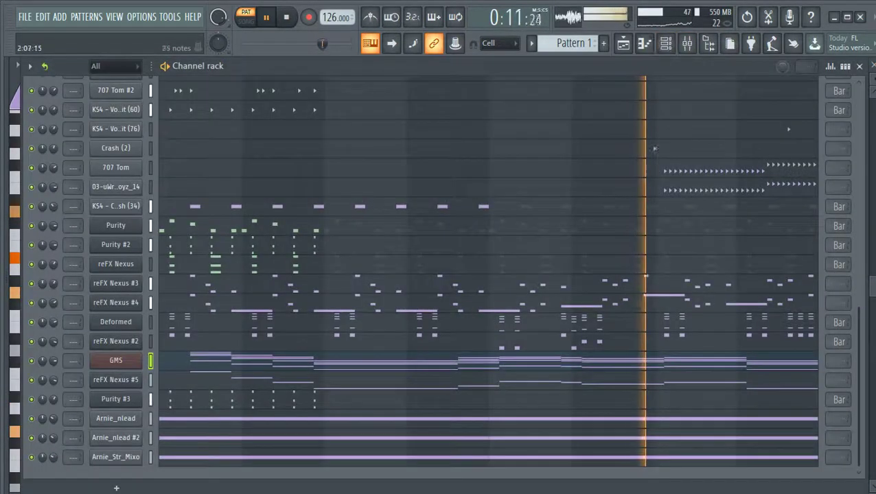
{"action": "key", "text": "space"}
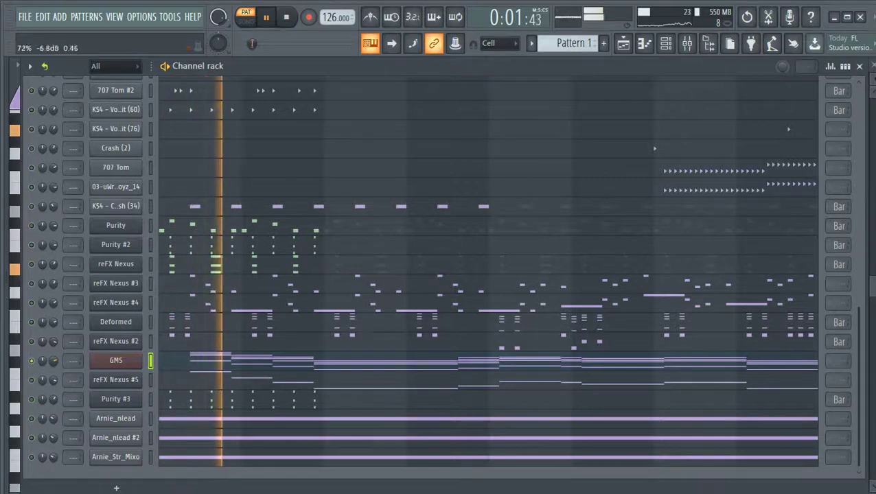
{"action": "left_click", "coordinate": [205, 360]}
Try D#7 instead of E7 as the highest note of the first chord in bar 1 and audition it.
{"action": "key", "text": "space"}
{"action": "scroll", "coordinate": [98, 188], "scroll_direction": "up", "scroll_amount": 2}
{"action": "key", "text": "space"}
{"action": "key", "text": "space"}
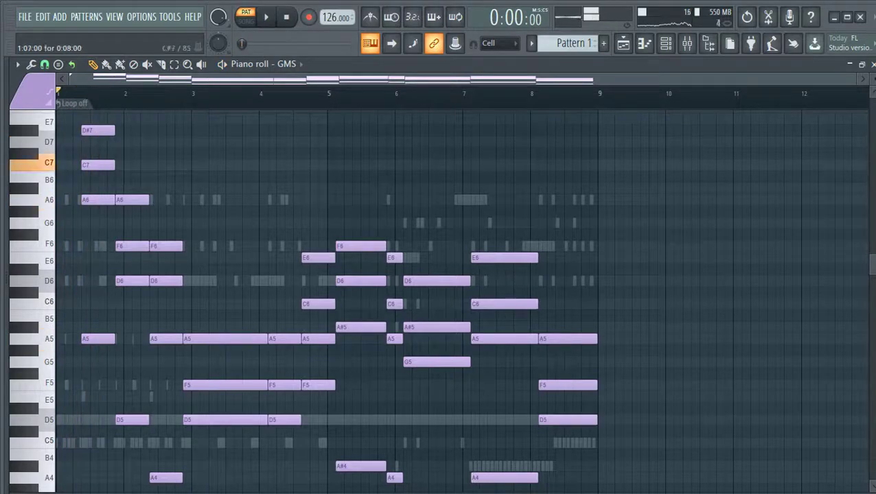
{"action": "key", "text": "space"}
{"action": "scroll", "coordinate": [98, 188], "scroll_direction": "up", "scroll_amount": 1}
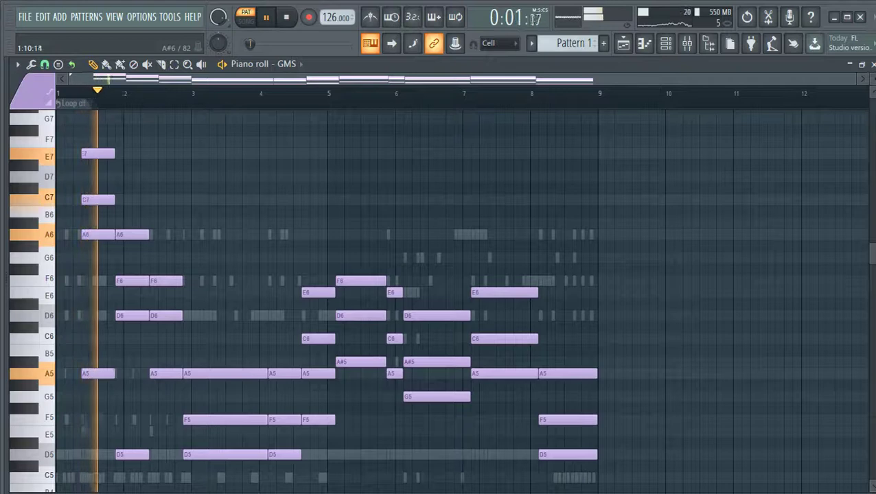
Delete the E7 note from the first chord in bar 1 and replay the pattern.
{"action": "right_click", "coordinate": [98, 154]}
{"action": "key", "text": "space"}
{"action": "key", "text": "space"}
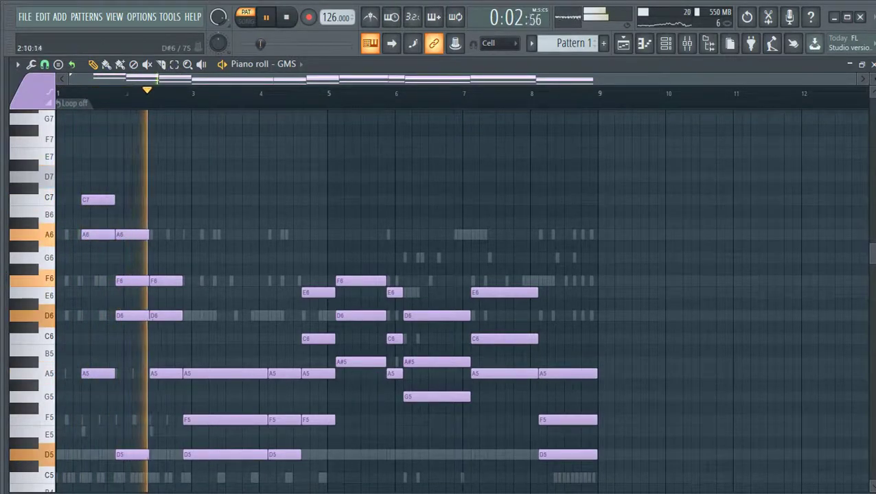
Lower the third chord's D6 to C6 and its F6 to E6 in bar 2, and play the result.
{"action": "scroll", "coordinate": [439, 302], "scroll_direction": "down", "scroll_amount": 2}
{"action": "key", "text": "space"}
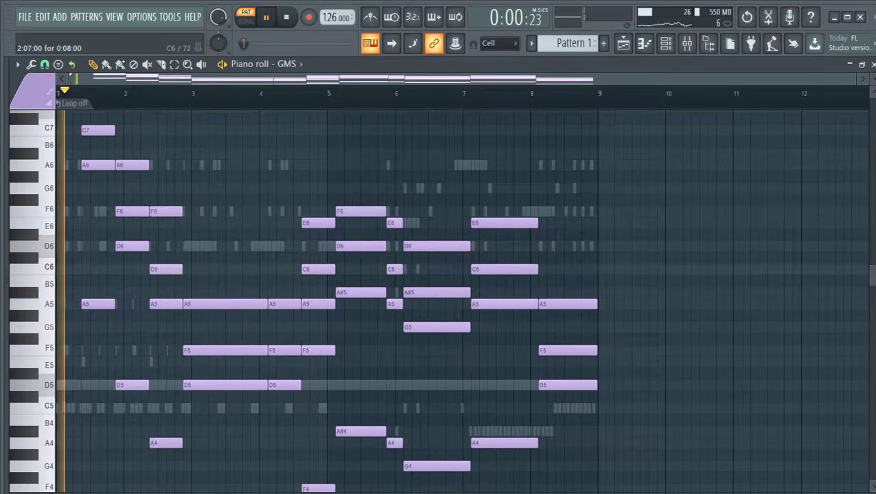
{"action": "left_click_drag", "start_coordinate": [166, 211], "coordinate": [165, 223]}
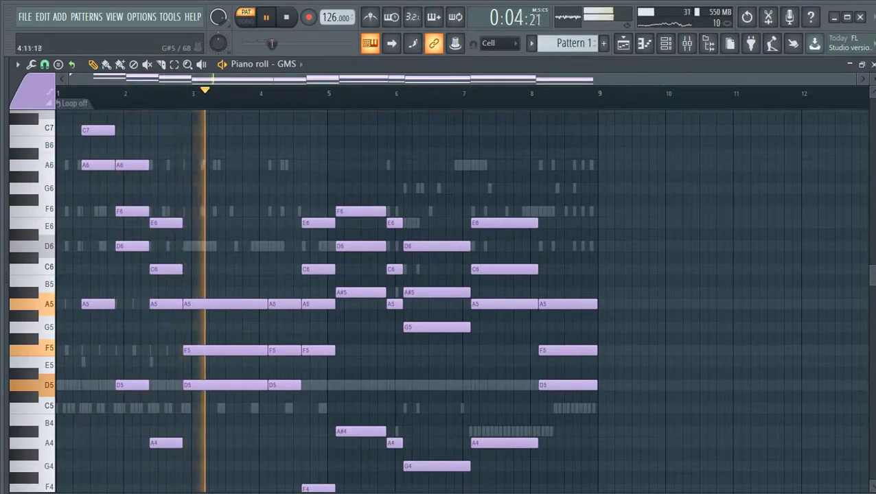
{"action": "scroll", "coordinate": [439, 302], "scroll_direction": "down", "scroll_amount": 1}
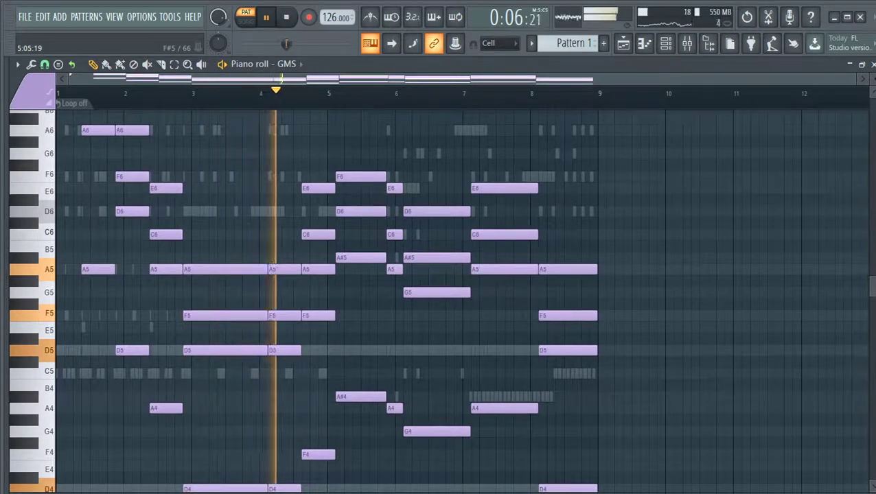
{"action": "key", "text": "space"}
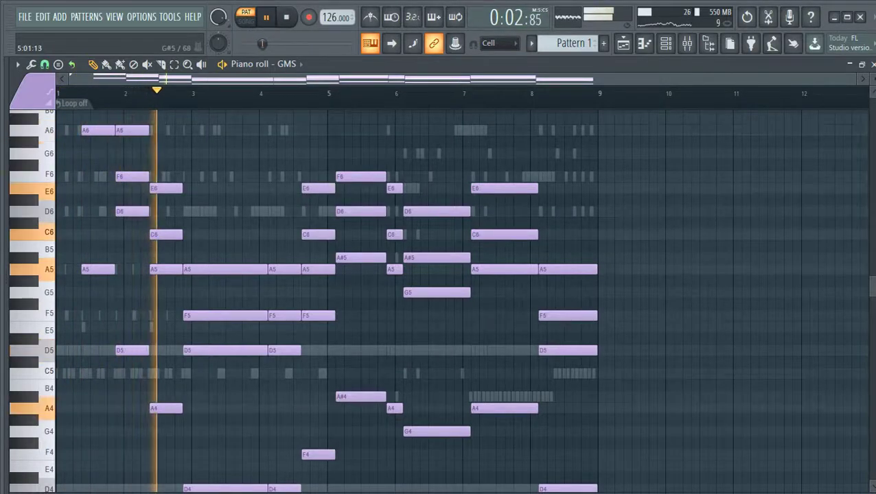
Look over the GMS synth's settings, close it and return to the channel's notes.
{"action": "left_click", "coordinate": [686, 43]}
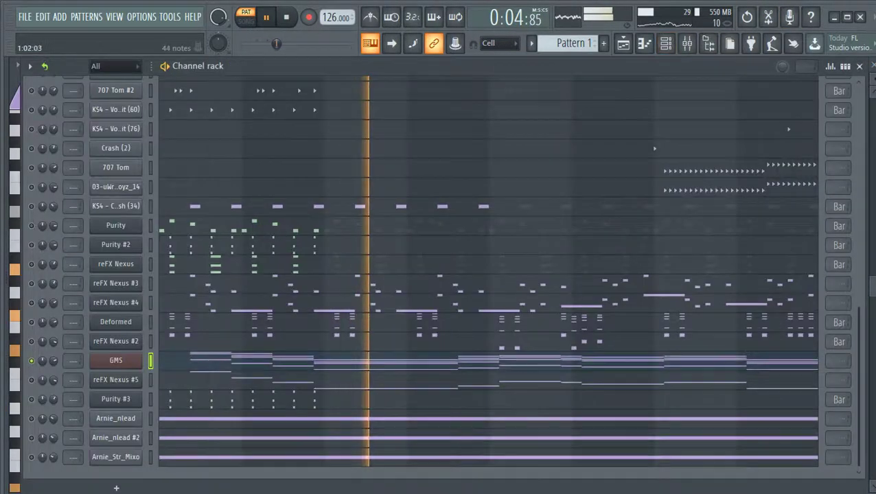
{"action": "left_click", "coordinate": [116, 360]}
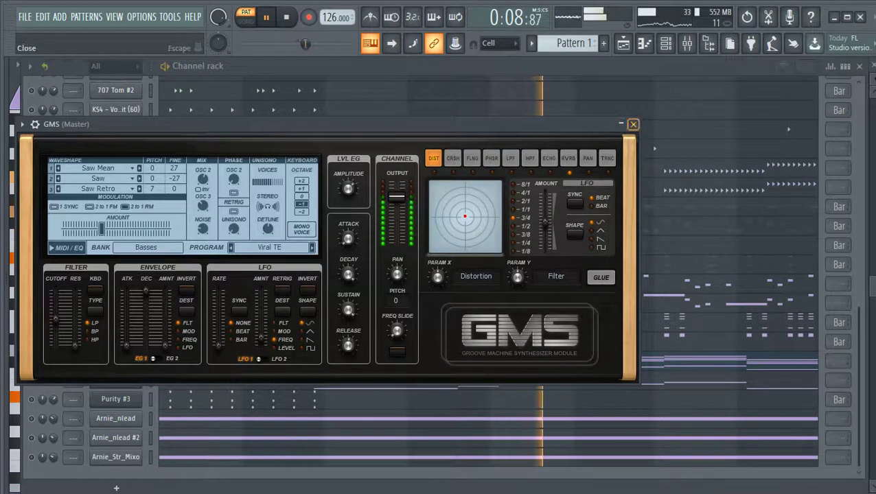
{"action": "left_click", "coordinate": [633, 124]}
{"action": "left_click", "coordinate": [534, 357]}
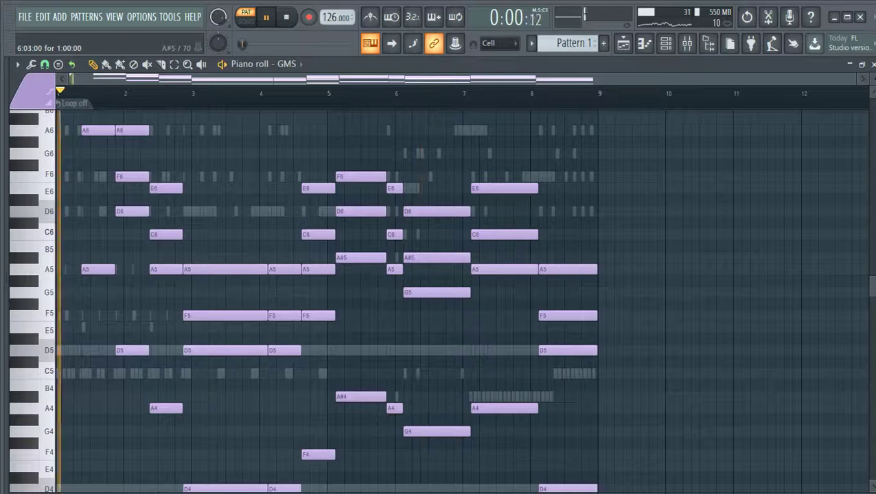
{"action": "scroll", "coordinate": [418, 258], "scroll_direction": "up", "scroll_amount": 1}
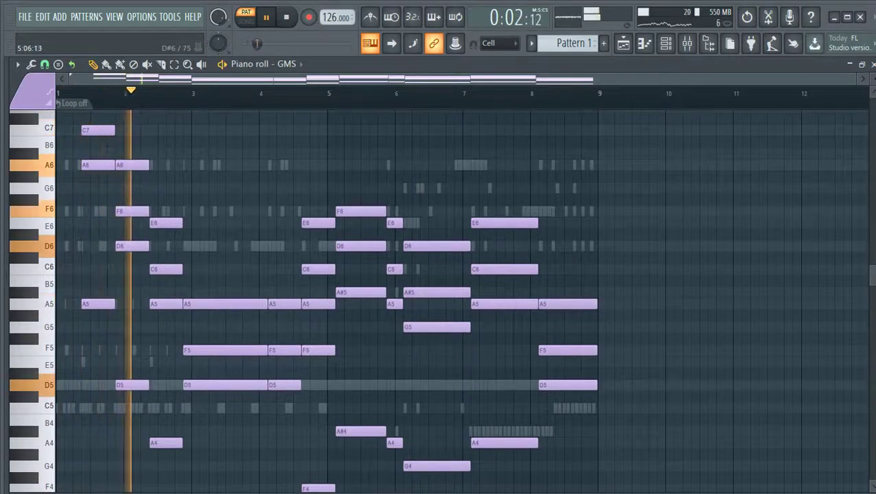
Unmute reFX Nexus #5 to play alongside the soloed GMS chords, and return to the GMS notes.
{"action": "left_click", "coordinate": [665, 43]}
{"action": "left_click", "coordinate": [31, 379]}
{"action": "key", "text": "space"}
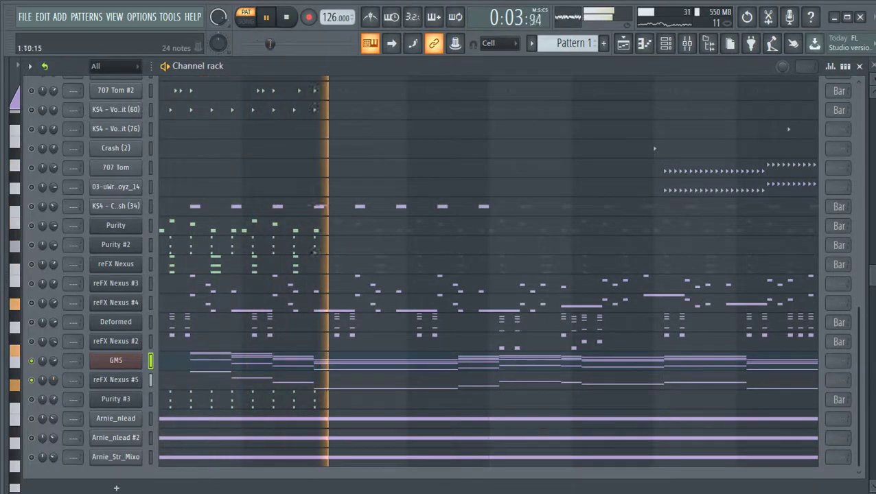
{"action": "key", "text": "F7"}
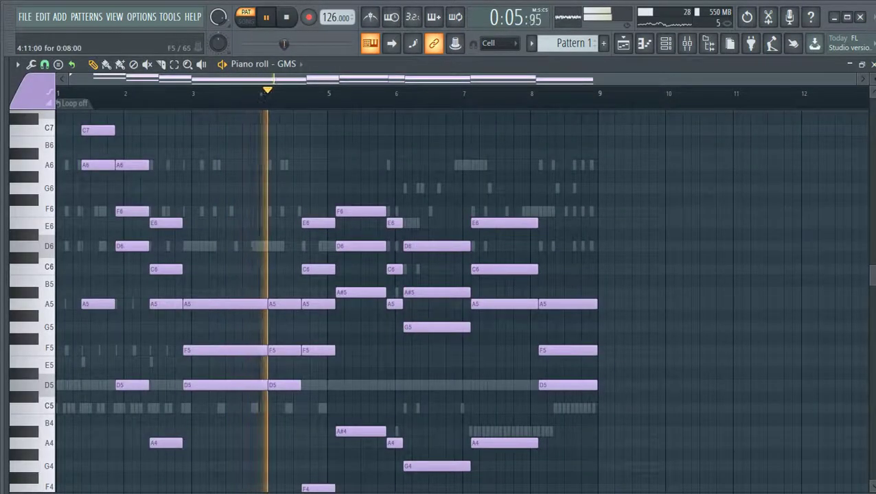
Try transposing all the GMS chord notes up one octave.
{"action": "scroll", "coordinate": [439, 302], "scroll_direction": "down", "scroll_amount": 2}
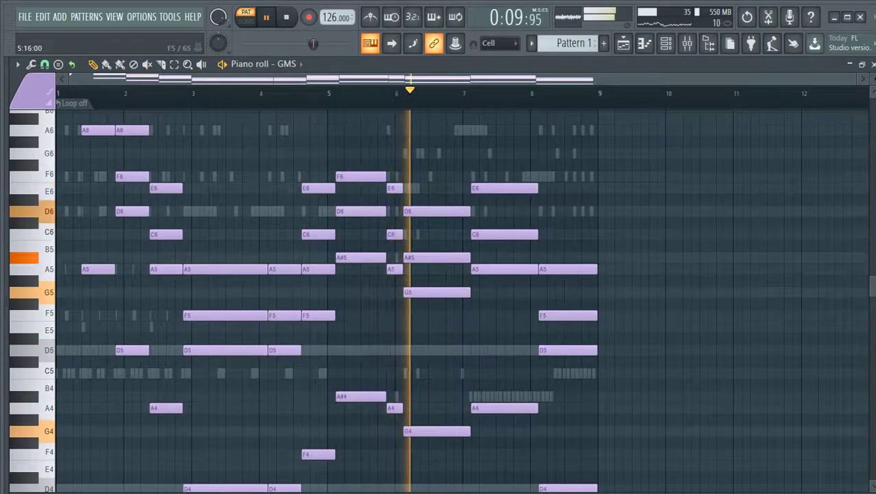
{"action": "scroll", "coordinate": [439, 302], "scroll_direction": "down", "scroll_amount": 1}
{"action": "scroll", "coordinate": [453, 302], "scroll_direction": "up", "scroll_amount": 2}
{"action": "scroll", "coordinate": [168, 274], "scroll_direction": "down", "scroll_amount": 3}
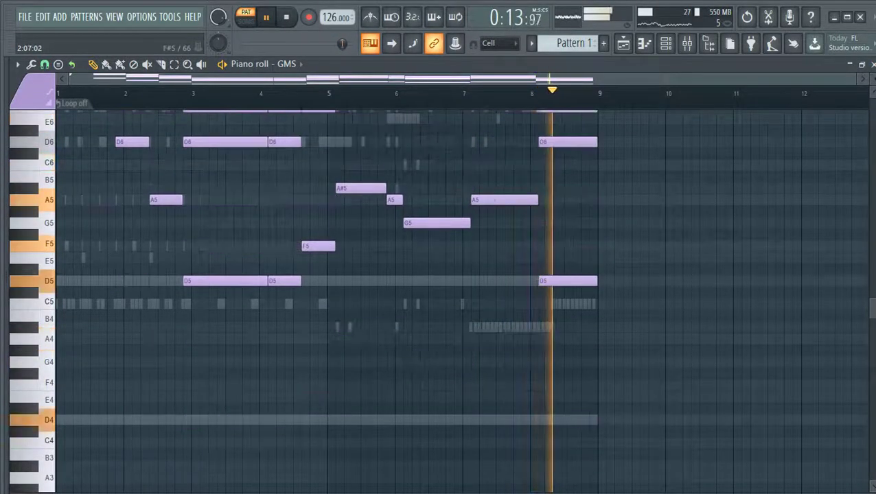
{"action": "scroll", "coordinate": [440, 302], "scroll_direction": "up", "scroll_amount": 5}
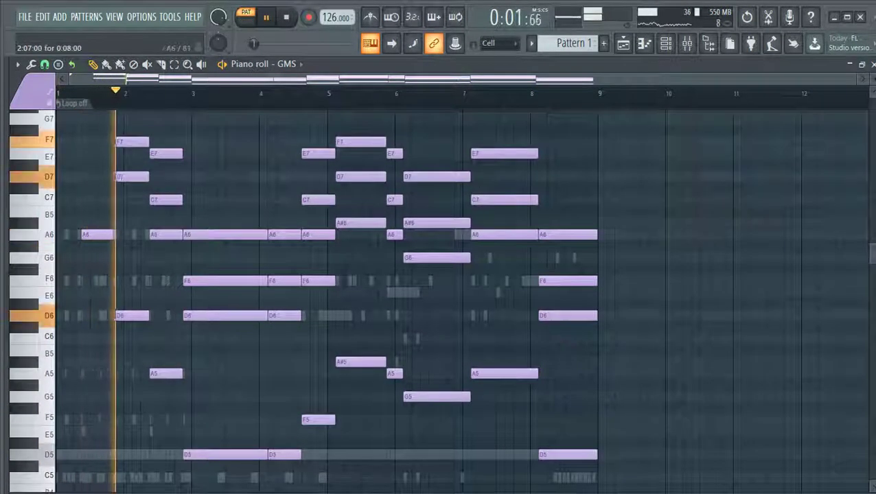
{"action": "scroll", "coordinate": [440, 302], "scroll_direction": "down", "scroll_amount": 3}
{"action": "scroll", "coordinate": [440, 302], "scroll_direction": "up", "scroll_amount": 3}
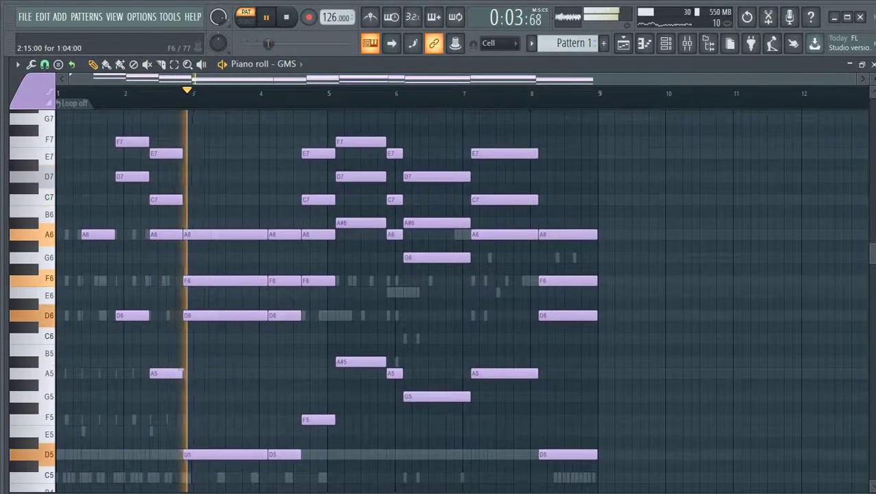
Try deleting the GMS notes in bars 1 and 2, and undo that deletion along with the octave transposition.
{"action": "scroll", "coordinate": [439, 302], "scroll_direction": "down", "scroll_amount": 1}
{"action": "scroll", "coordinate": [439, 301], "scroll_direction": "up", "scroll_amount": 7}
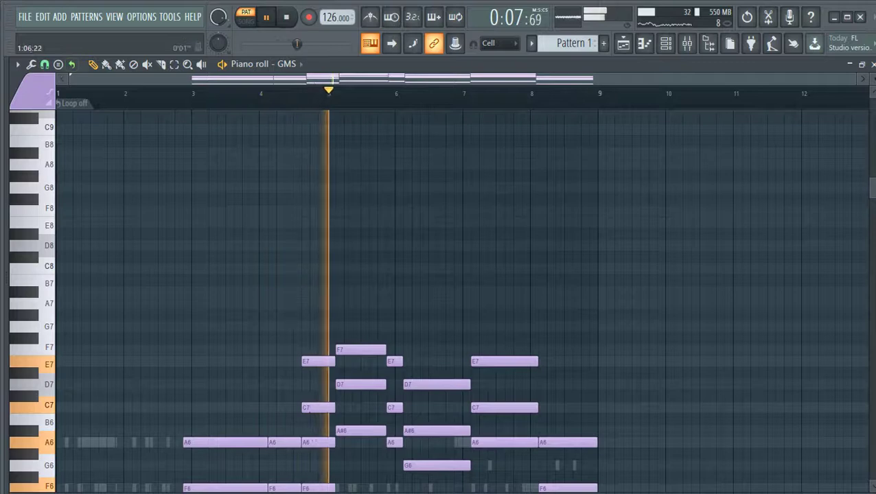
{"action": "scroll", "coordinate": [439, 302], "scroll_direction": "down", "scroll_amount": 4}
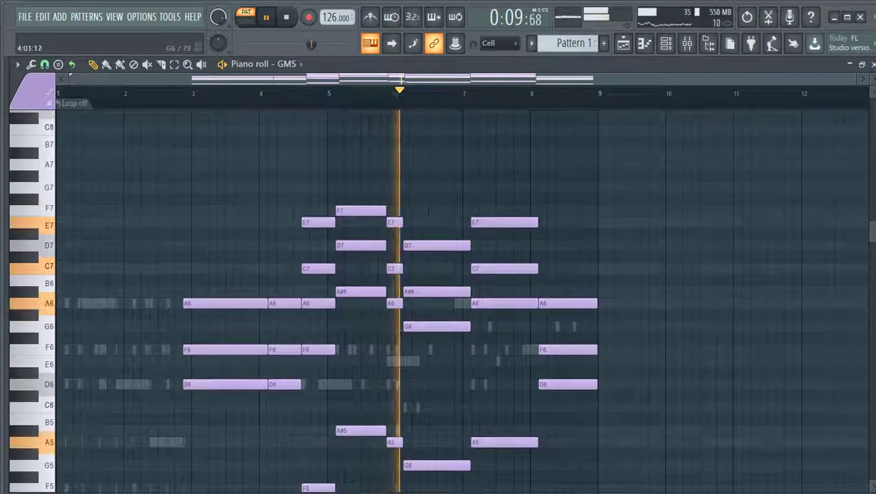
{"action": "scroll", "coordinate": [267, 325], "scroll_direction": "down", "scroll_amount": 2}
{"action": "key", "text": "ctrl+z"}
{"action": "key", "text": "ctrl+z"}
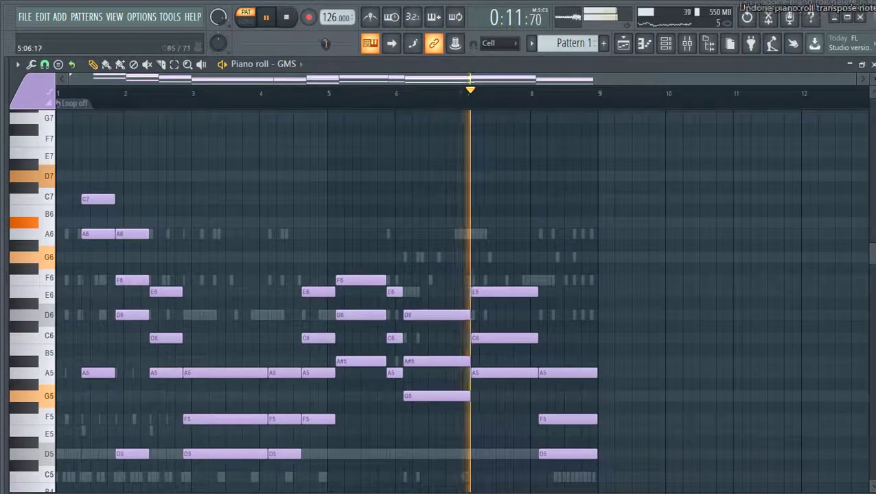
Extend the chords in bars 2 to 5 by adding C6 over both D5 chords, G6 over E6, and A6 over F6.
{"action": "scroll", "coordinate": [439, 302], "scroll_direction": "down", "scroll_amount": 1}
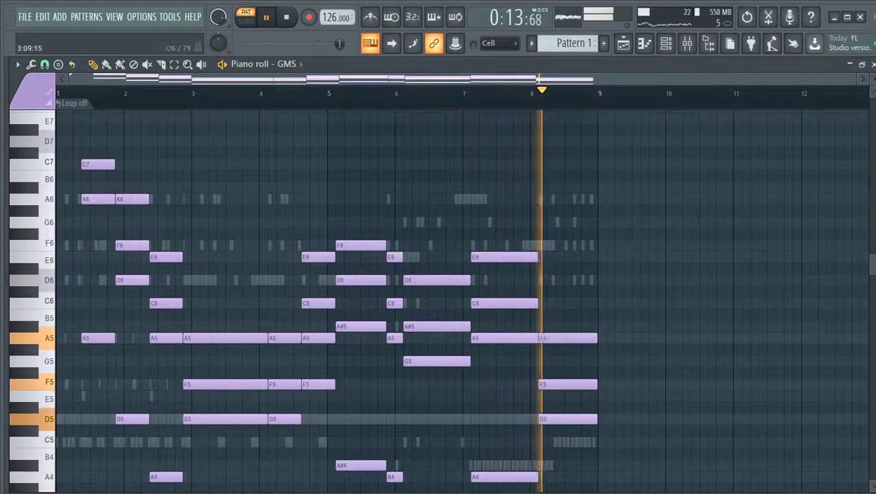
{"action": "mouse_move", "coordinate": [186, 304]}
{"action": "left_mouse_down"}
{"action": "mouse_move", "coordinate": [186, 245]}
{"action": "mouse_move", "coordinate": [186, 304]}
{"action": "left_mouse_up"}
{"action": "left_click", "coordinate": [273, 303]}
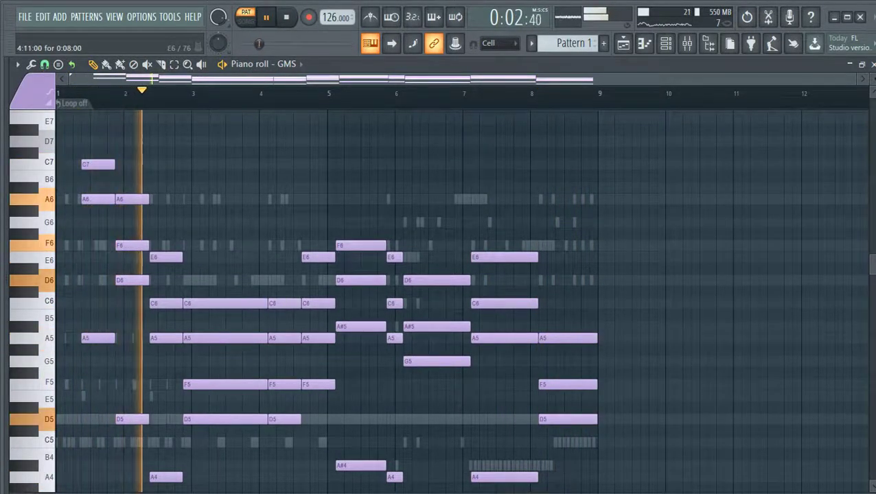
{"action": "left_click", "coordinate": [309, 222]}
{"action": "left_click", "coordinate": [349, 199]}
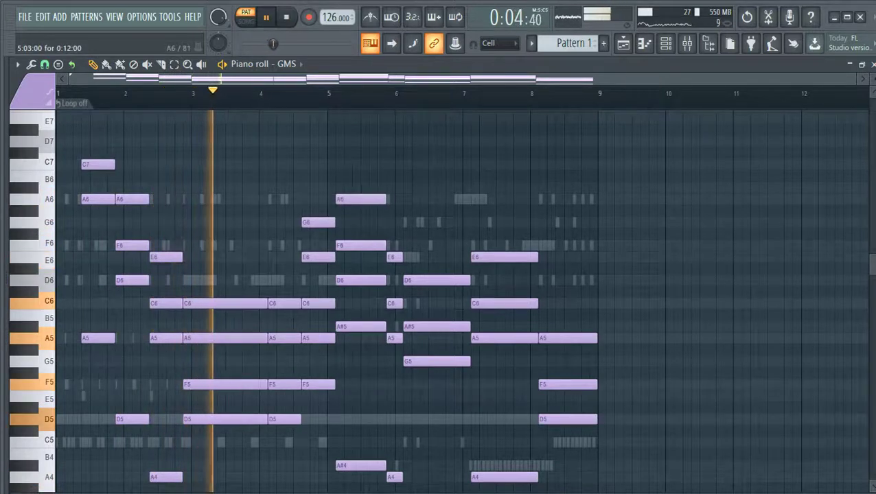
Raise the C6 notes over both D5 chords to D6, and add G6, F6, A6 and D6 over the last four chords.
{"action": "key", "text": "space"}
{"action": "left_click_drag", "start_coordinate": [225, 303], "coordinate": [225, 281]}
{"action": "left_click_drag", "start_coordinate": [287, 304], "coordinate": [288, 280]}
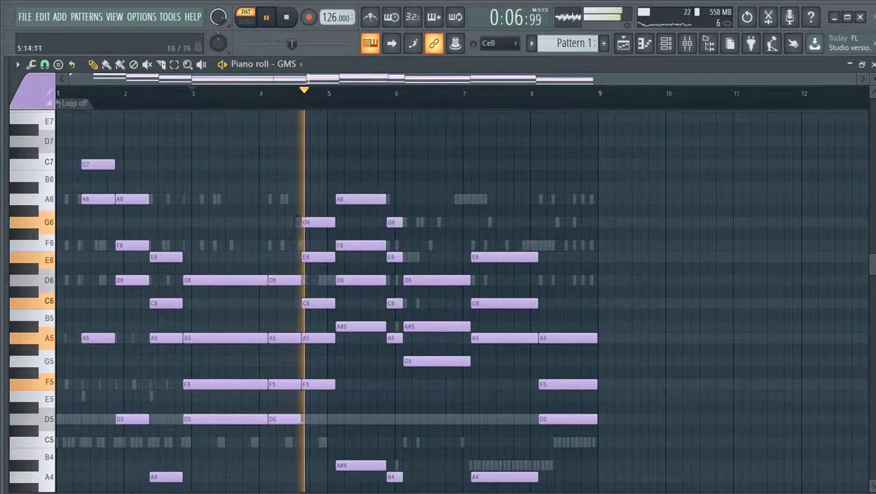
{"action": "key", "text": "space"}
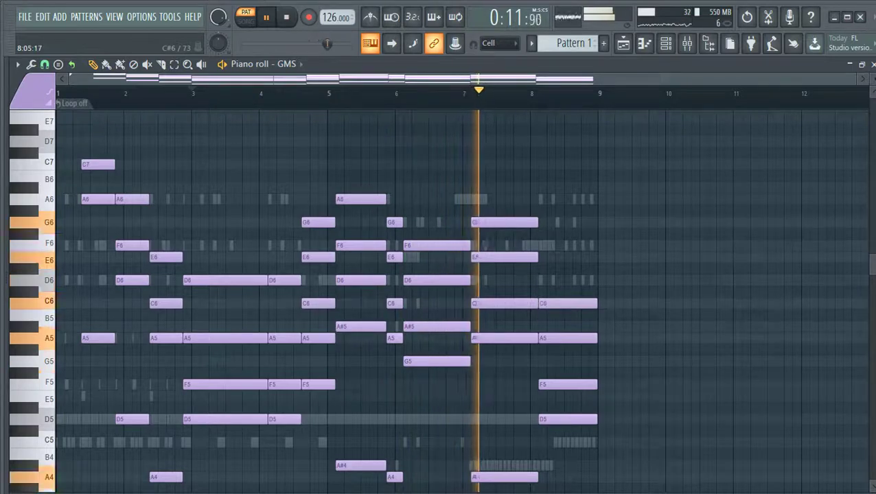
{"action": "key", "text": "space"}
{"action": "key", "text": "space"}
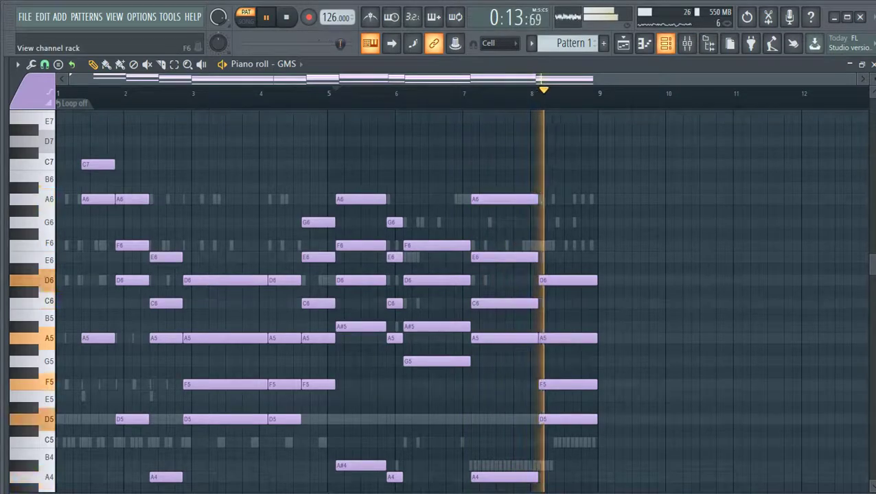
Clone the Deformed synth channel as an extra chord layer and close the clone's plugin window.
{"action": "left_click", "coordinate": [665, 42]}
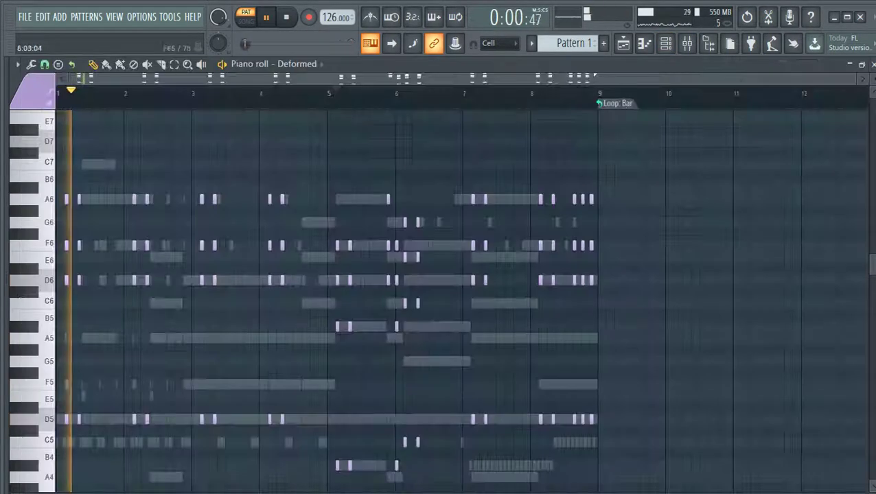
{"action": "left_click", "coordinate": [665, 43]}
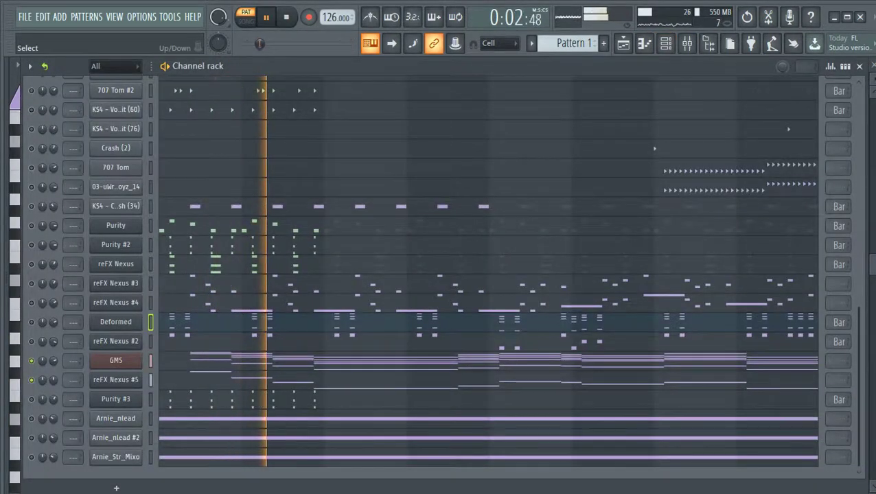
{"action": "key", "text": "alt+c"}
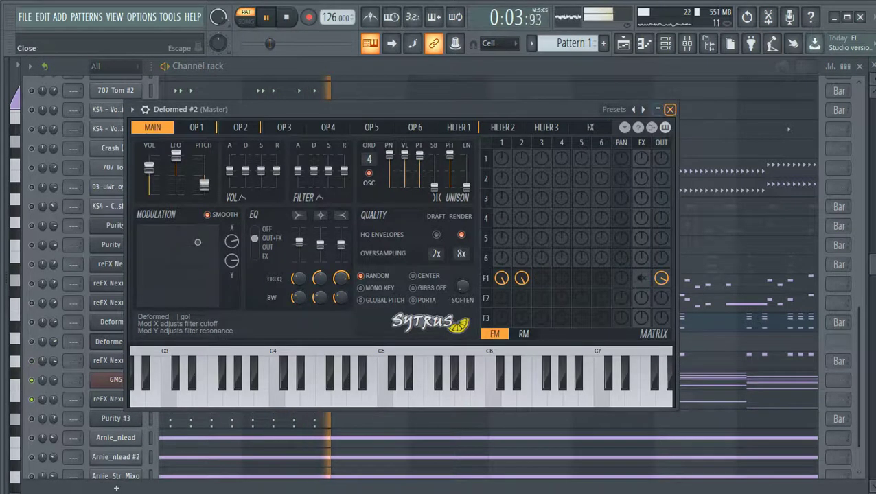
{"action": "left_click", "coordinate": [670, 109]}
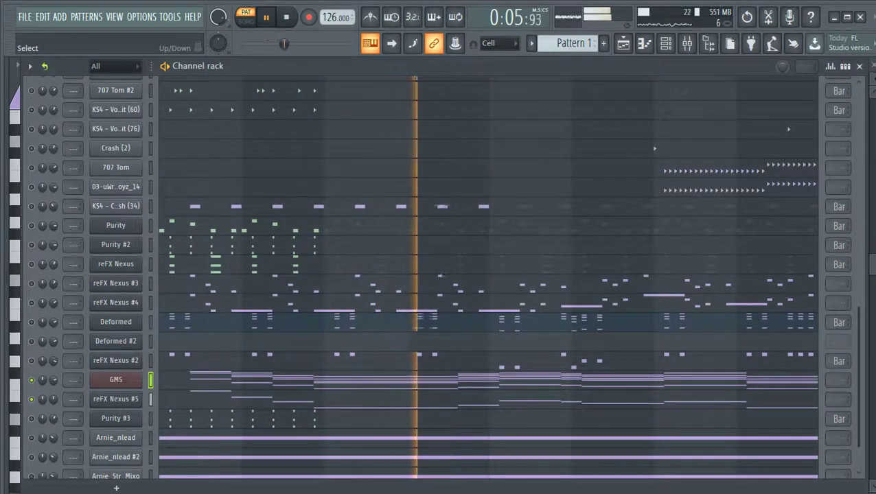
Try layering the GMS chords on Deformed #2 by pasting them in, unmuting the channel and lowering its volume.
{"action": "left_click", "coordinate": [150, 341]}
{"action": "key", "text": "ctrl+v"}
{"action": "left_click", "coordinate": [32, 341]}
{"action": "left_click_drag", "start_coordinate": [54, 342], "coordinate": [54, 362]}
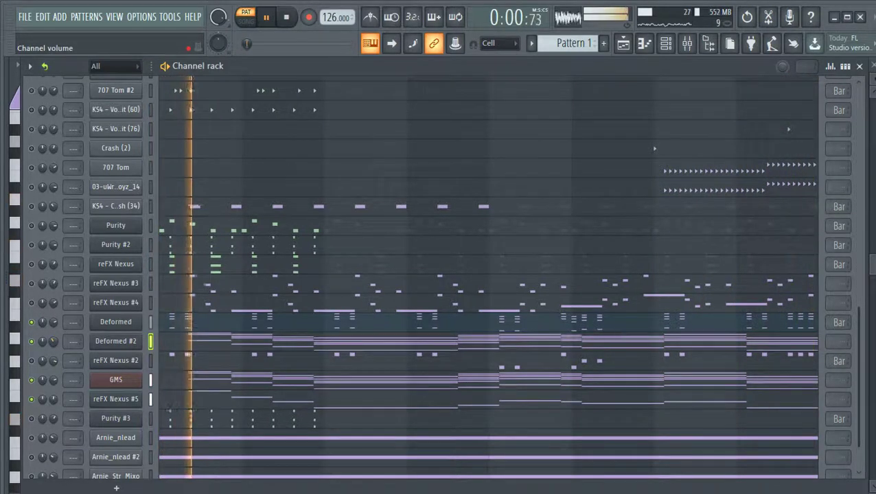
Unmute Crash (2) and 707 Tom, and raise the GMS channel's volume.
{"action": "scroll", "coordinate": [439, 274], "scroll_direction": "down", "scroll_amount": 1}
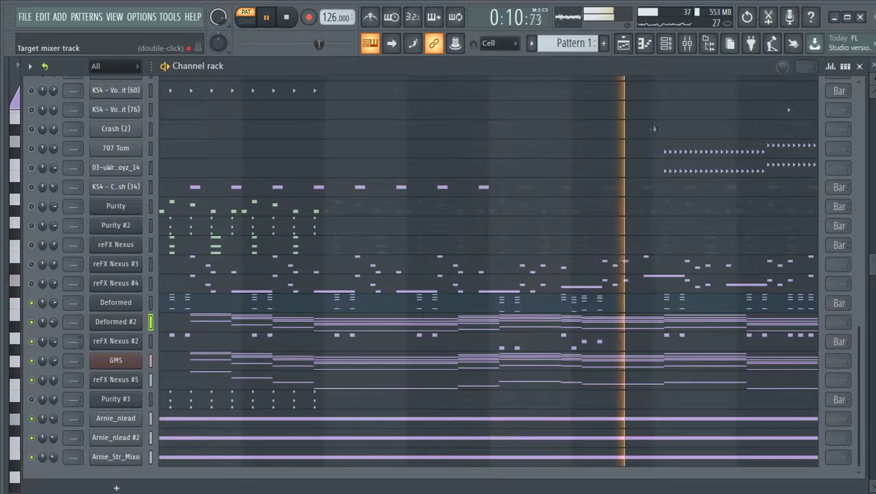
{"action": "left_click", "coordinate": [31, 149]}
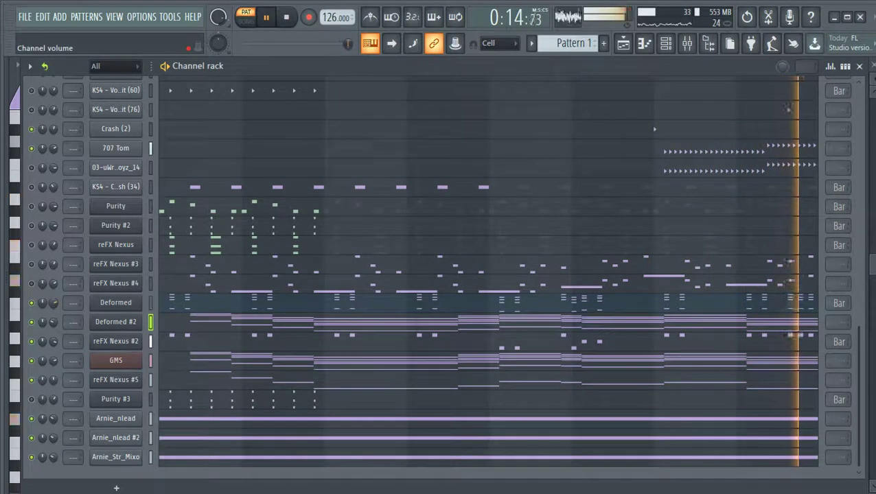
{"action": "left_click_drag", "start_coordinate": [54, 361], "coordinate": [54, 345]}
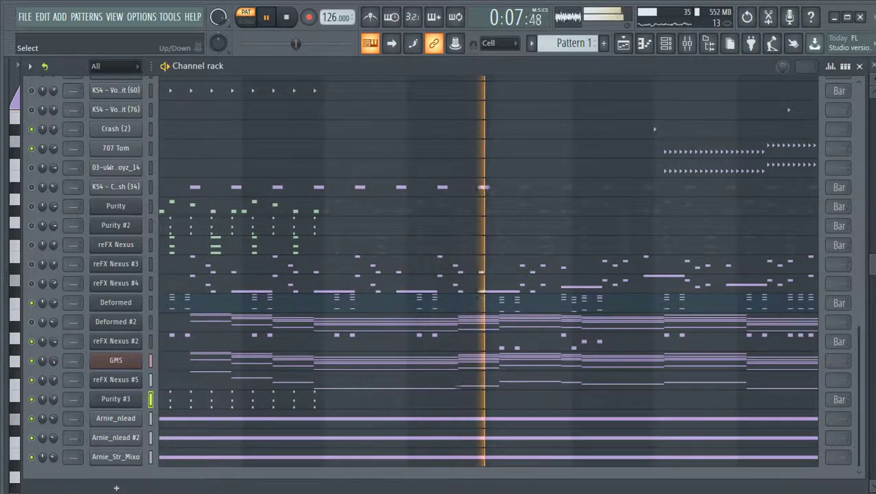
Move the Purity #3 channel up the rack so it sits directly below Purity #2.
{"action": "key", "text": "alt+Up"}
{"action": "key", "text": "alt+Up"}
{"action": "key", "text": "alt+Up"}
{"action": "key", "text": "alt+Up"}
{"action": "key", "text": "alt+Up"}
{"action": "key", "text": "alt+Up"}
{"action": "key", "text": "alt+Up"}
{"action": "key", "text": "alt+Up"}
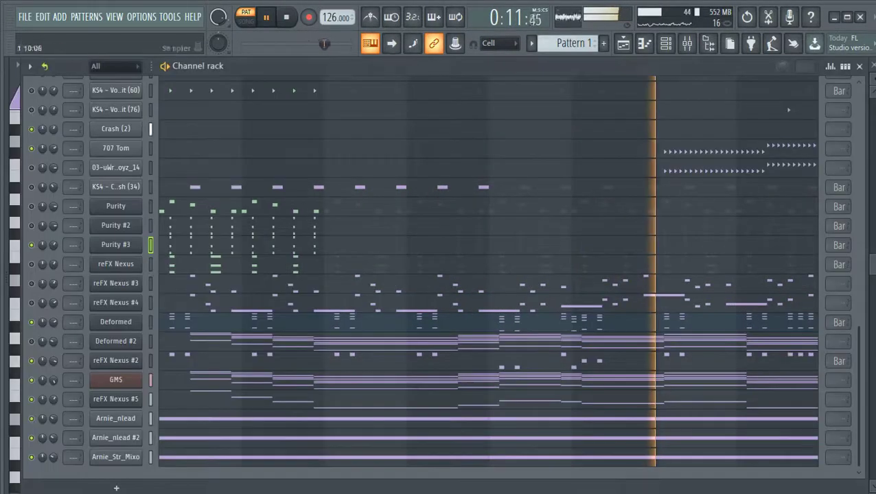
Unmute all channels to hear the full beat, and mute and delete the Deformed #2 channel.
{"action": "right_click", "coordinate": [32, 148]}
{"action": "right_click", "coordinate": [32, 360]}
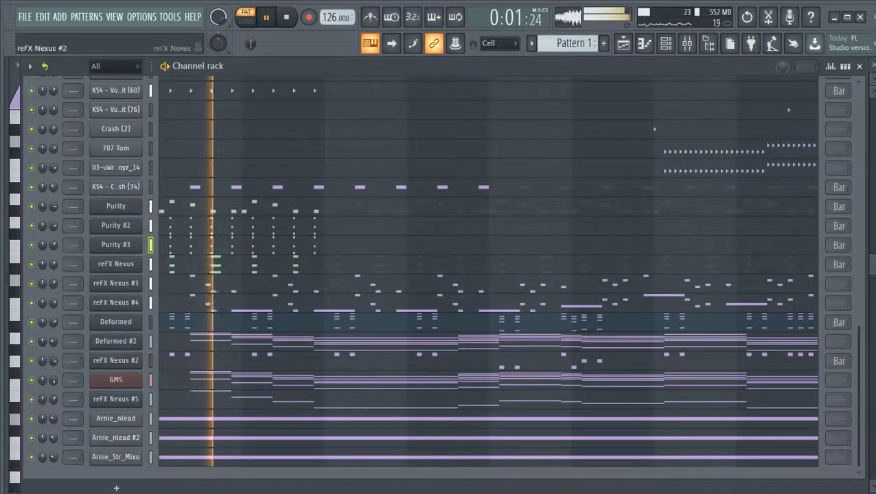
{"action": "left_click", "coordinate": [32, 341]}
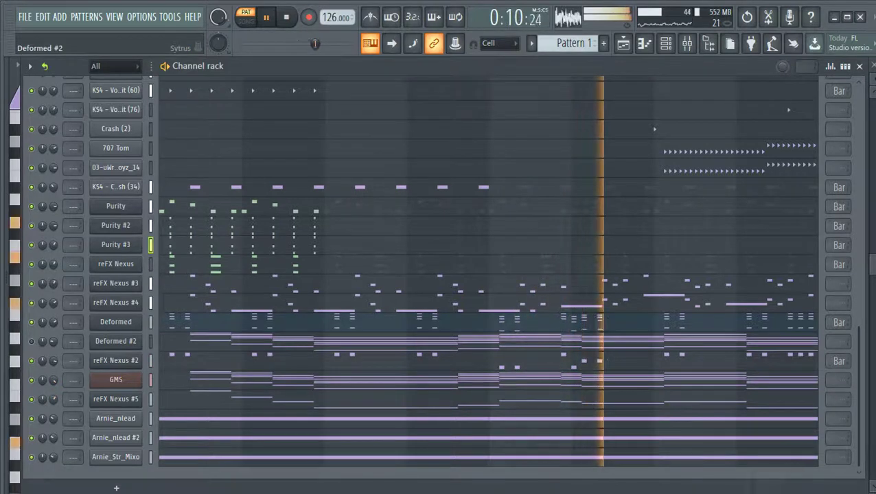
{"action": "key", "text": "alt+Delete"}
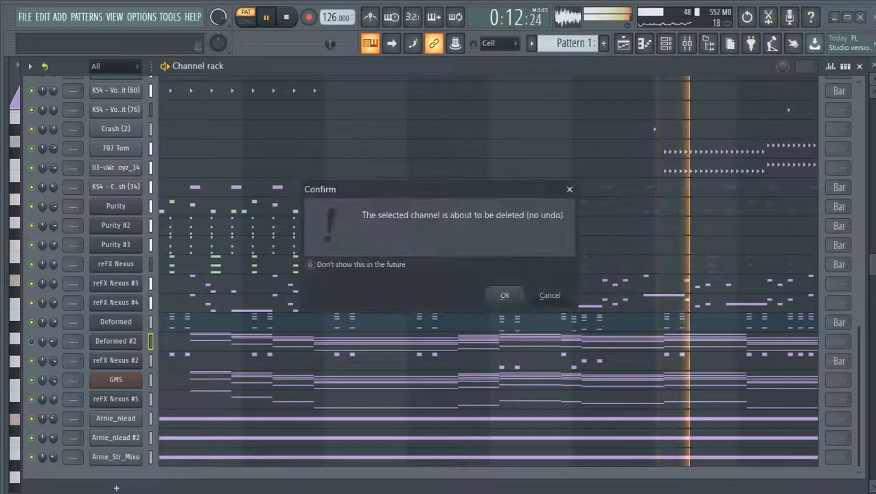
{"action": "key", "text": "Return"}
Lower the reFX Nexus #4 channel's volume slightly.
{"action": "scroll", "coordinate": [190, 337], "scroll_direction": "down", "scroll_amount": 2}
{"action": "scroll", "coordinate": [189, 337], "scroll_direction": "down", "scroll_amount": 4}
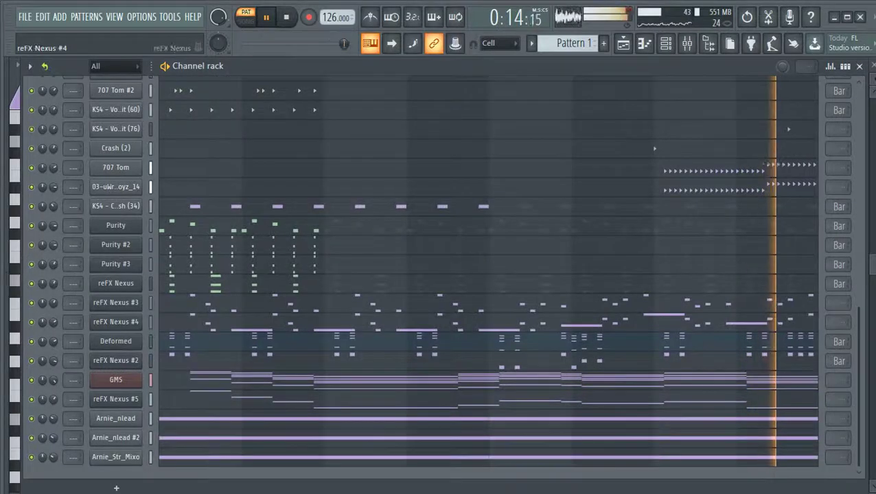
{"action": "left_click_drag", "start_coordinate": [53, 322], "coordinate": [53, 326]}
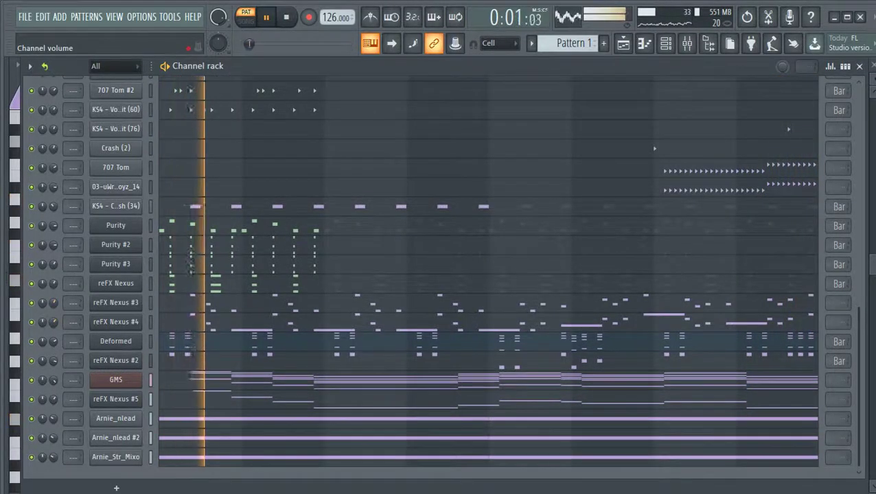
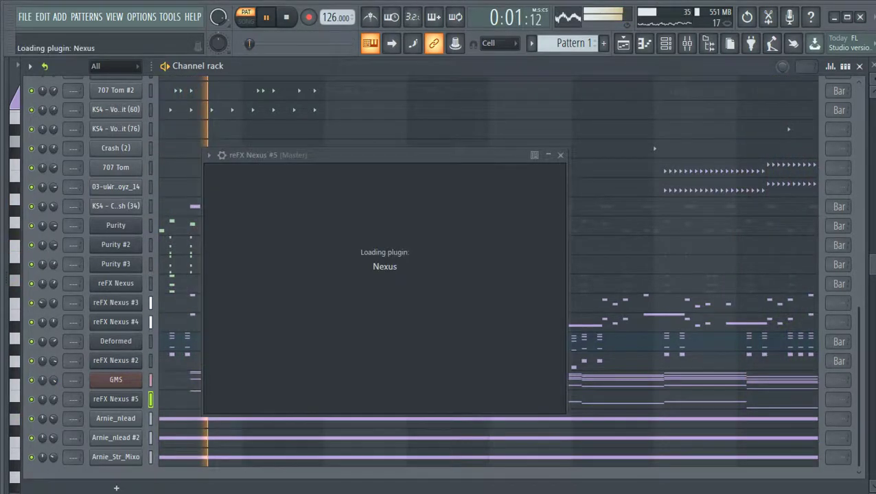
Set reFX Nexus #6, cloned from reFX Nexus #5, to the Classical preset WW Dance Piccolo and paste the Nexus #5 notes into it.
{"action": "left_click", "coordinate": [401, 247]}
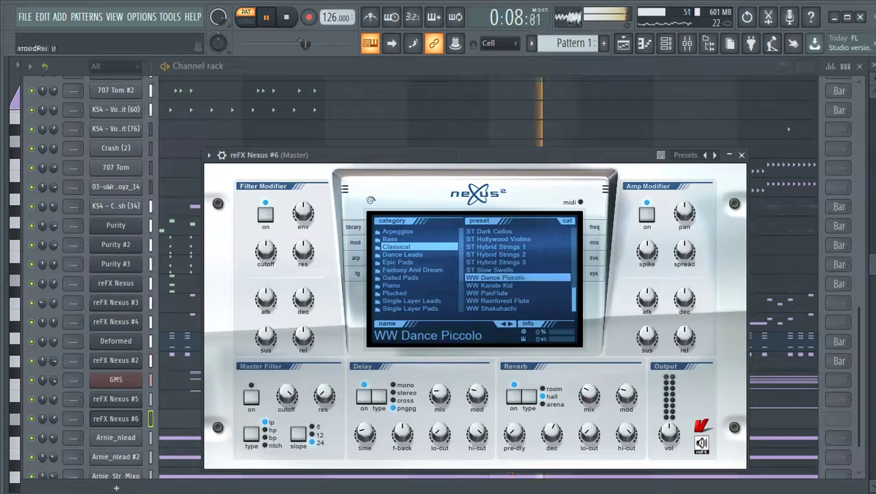
{"action": "left_click", "coordinate": [741, 155]}
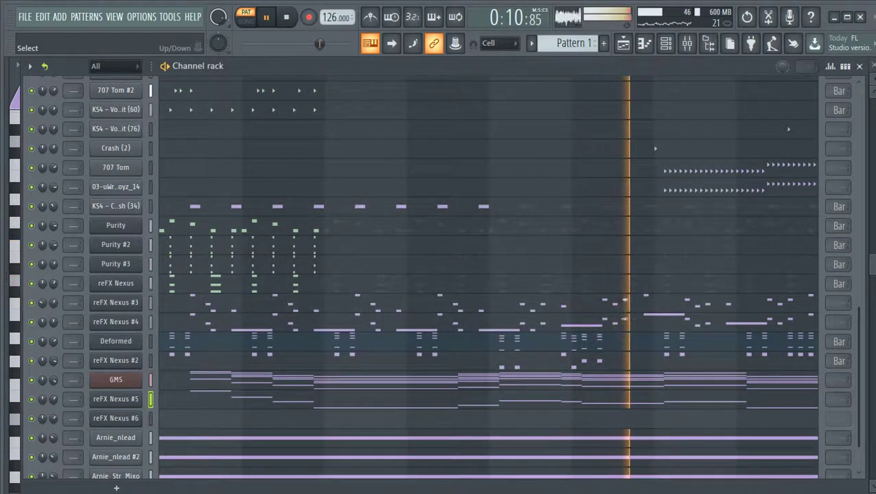
{"action": "left_click", "coordinate": [150, 419]}
{"action": "key", "text": "ctrl+v"}
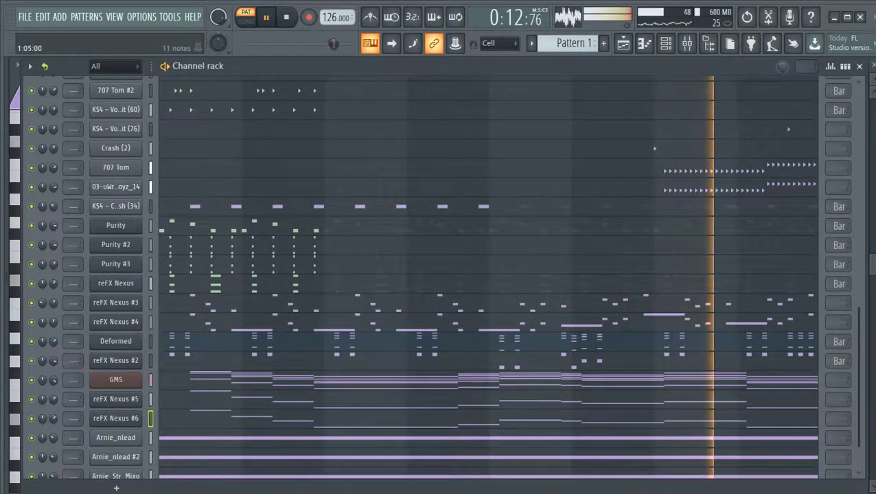
Set the reFX Nexus #6 channel's volume to about 68%, reopen its notes and save the project.
{"action": "left_click", "coordinate": [172, 419]}
{"action": "scroll", "coordinate": [439, 302], "scroll_direction": "up", "scroll_amount": 6}
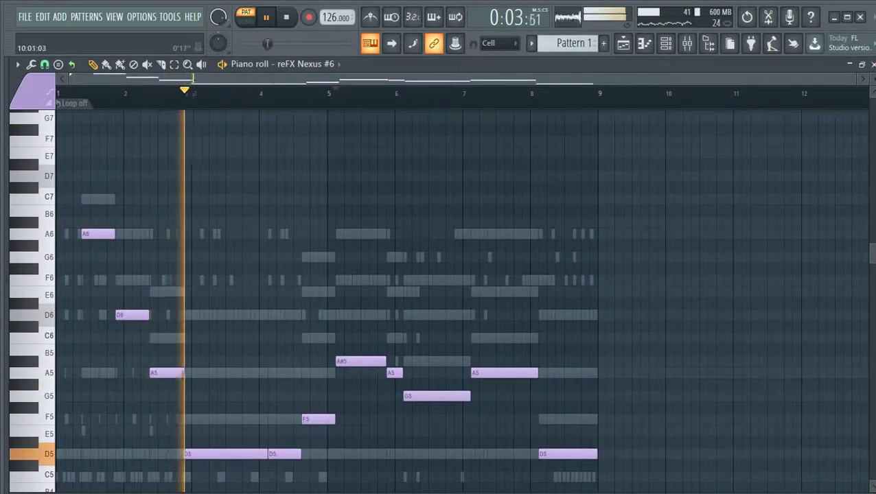
{"action": "left_click", "coordinate": [665, 43]}
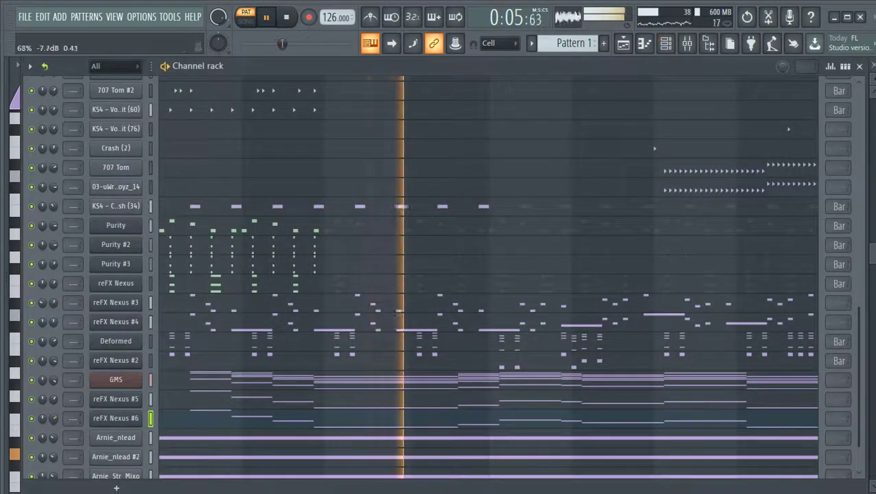
{"action": "left_click", "coordinate": [182, 418]}
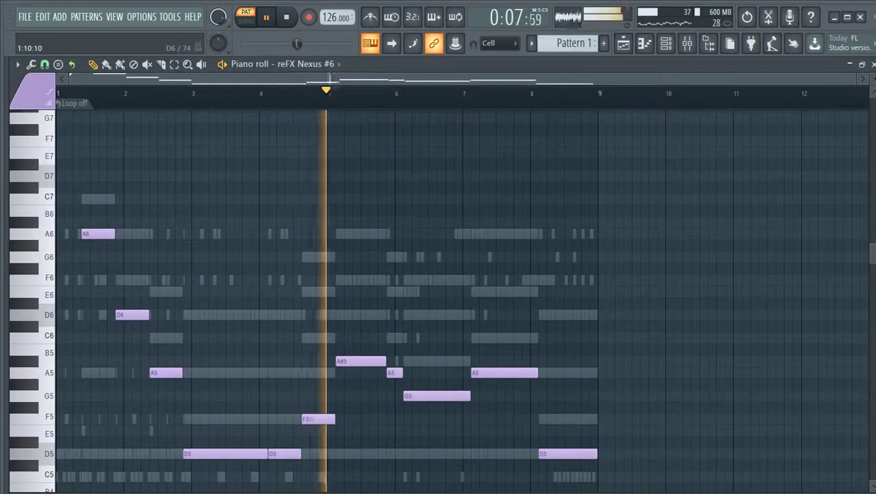
{"action": "key", "text": "ctrl+s"}
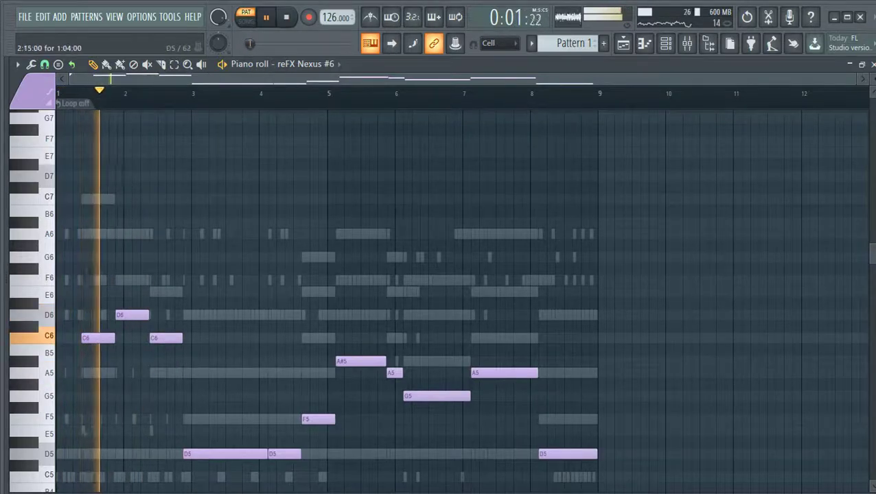
Rewrite the reFX Nexus #6 line from bar 3 onward as F5, F5, A5, D6, C6, G5, A5 and F5.
{"action": "left_click_drag", "start_coordinate": [213, 454], "coordinate": [213, 419]}
{"action": "left_click_drag", "start_coordinate": [284, 454], "coordinate": [361, 315]}
{"action": "left_click_drag", "start_coordinate": [395, 373], "coordinate": [395, 337]}
{"action": "left_click_drag", "start_coordinate": [436, 396], "coordinate": [436, 361]}
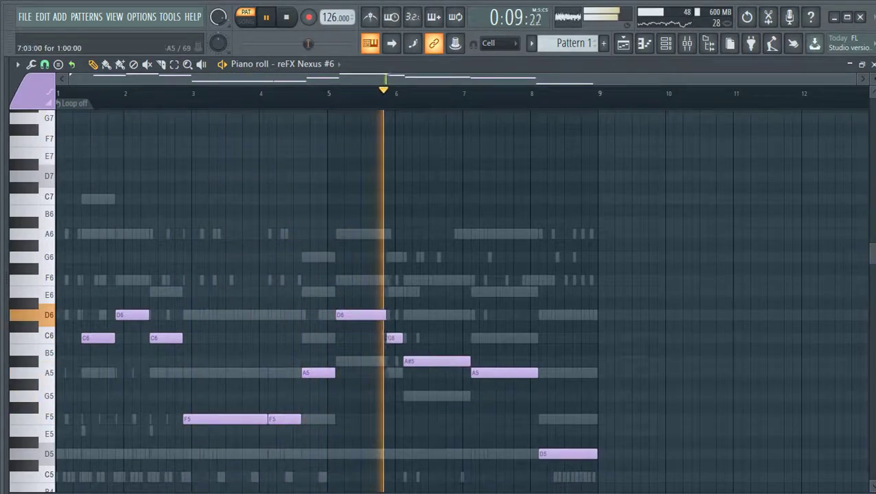
{"action": "left_click_drag", "start_coordinate": [567, 453], "coordinate": [567, 418]}
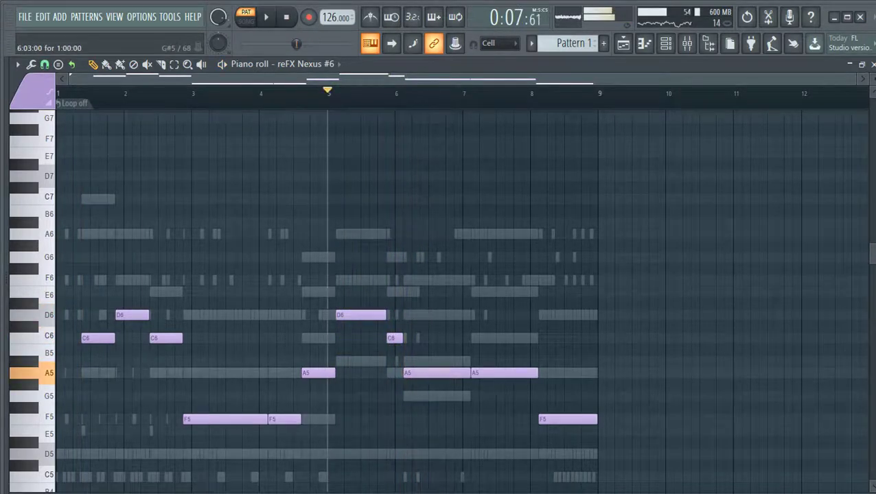
{"action": "left_click_drag", "start_coordinate": [431, 375], "coordinate": [431, 396]}
{"action": "key", "text": "space"}
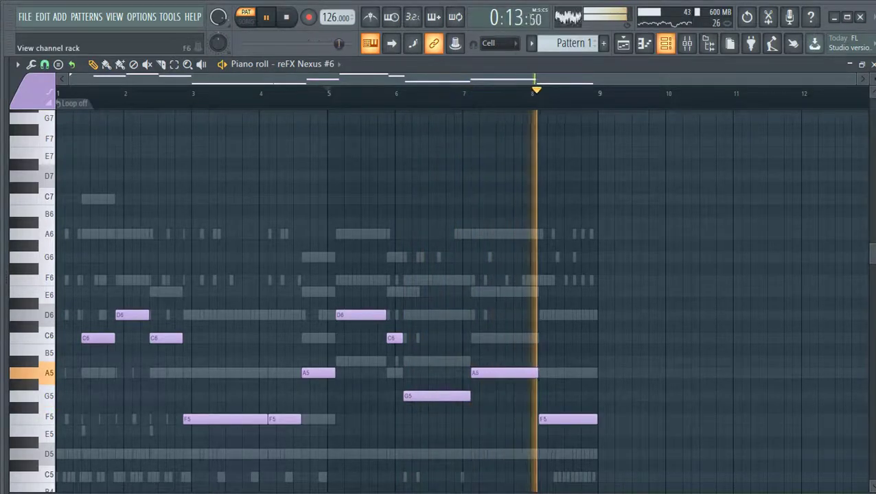
Set the reFX Nexus #6 channel's volume to about 65% and return to its notes.
{"action": "left_click", "coordinate": [665, 43]}
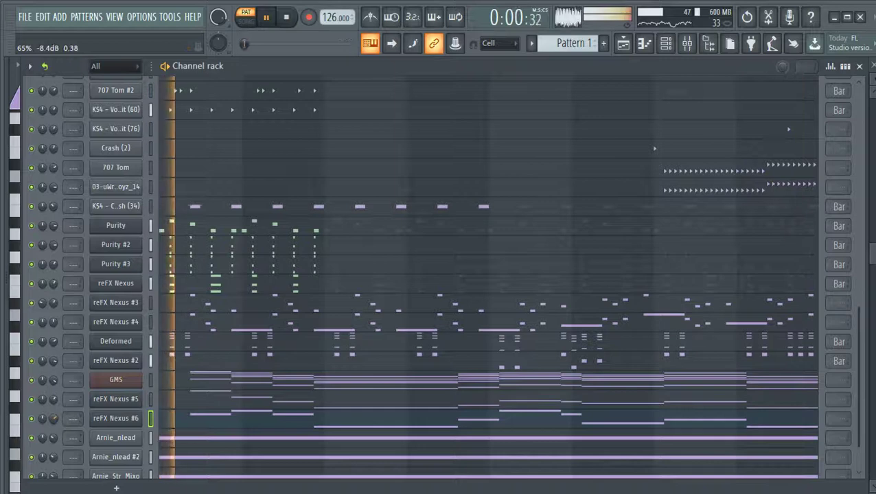
{"action": "left_click", "coordinate": [207, 419]}
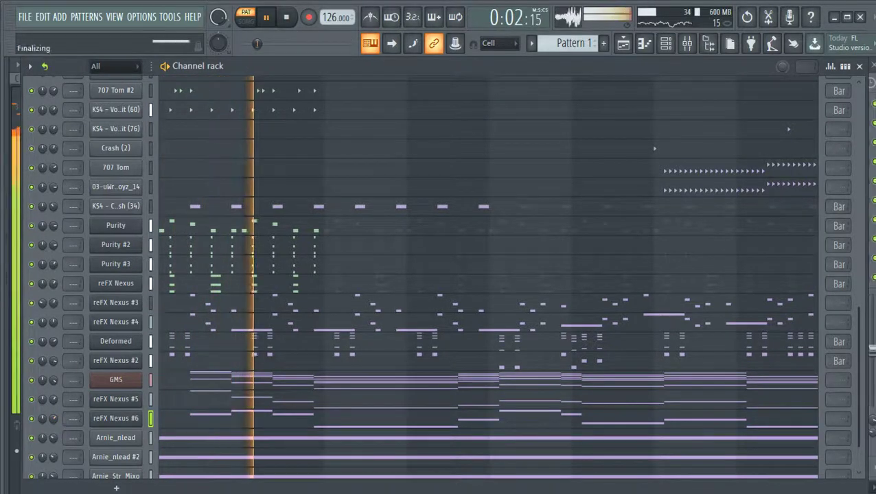
{"action": "left_click", "coordinate": [207, 419]}
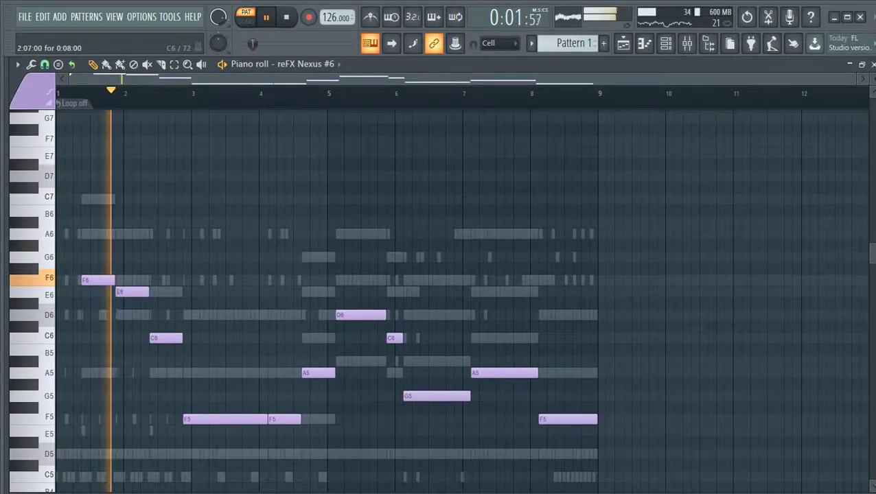
Change the line's opening phrase to F6, E6 and D6, raise the long F5 note in bar 3 to A5, and play it back.
{"action": "left_click_drag", "start_coordinate": [166, 338], "coordinate": [175, 303]}
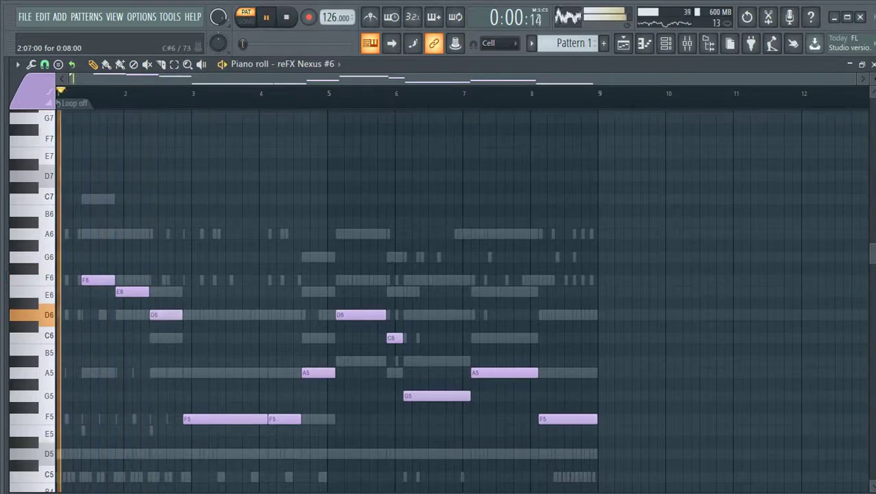
{"action": "scroll", "coordinate": [69, 315], "scroll_direction": "up", "scroll_amount": 3}
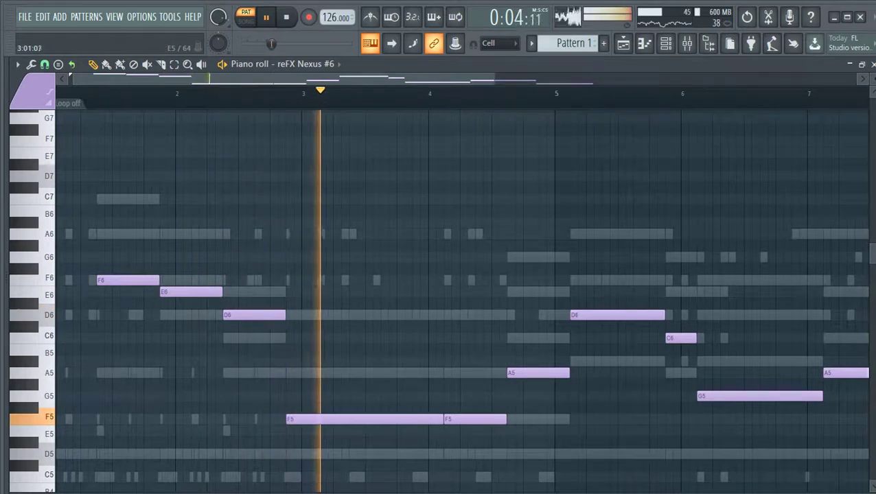
{"action": "key", "text": "space"}
{"action": "left_click_drag", "start_coordinate": [303, 373], "coordinate": [295, 372]}
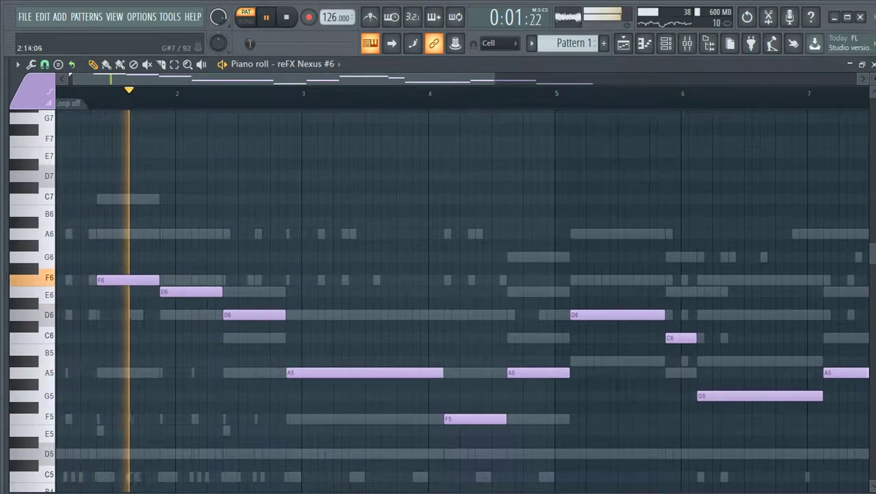
{"action": "mouse_move", "coordinate": [240, 315]}
{"action": "left_mouse_down"}
{"action": "mouse_move", "coordinate": [240, 338]}
{"action": "mouse_move", "coordinate": [254, 315]}
{"action": "left_mouse_up"}
{"action": "key", "text": "space"}
{"action": "key", "text": "space"}
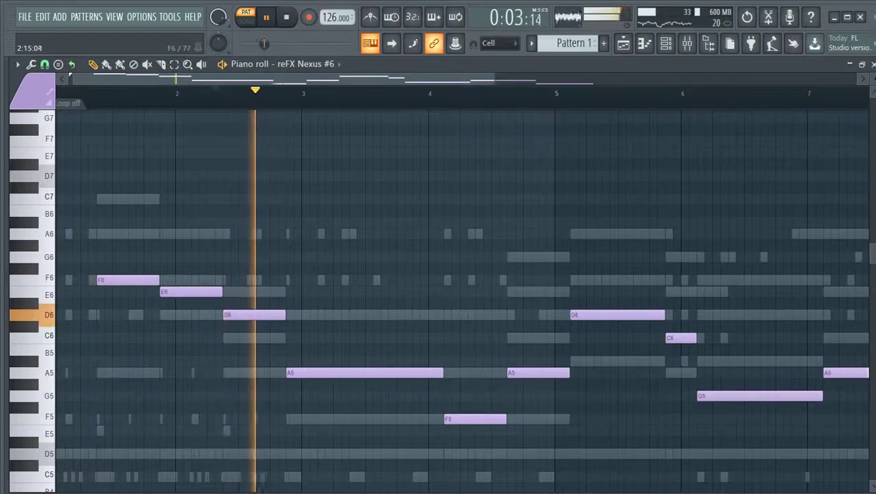
Try the long bar 6 note of the reFX Nexus #6 line at A#5 during playback and restore it to G5.
{"action": "scroll", "coordinate": [412, 410], "scroll_direction": "down", "scroll_amount": 3}
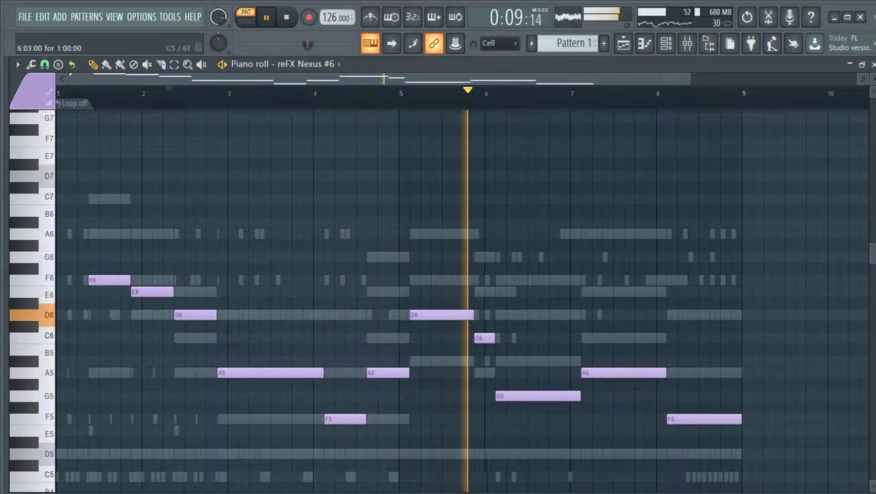
{"action": "left_click_drag", "start_coordinate": [535, 372], "coordinate": [535, 361]}
{"action": "key", "text": "space"}
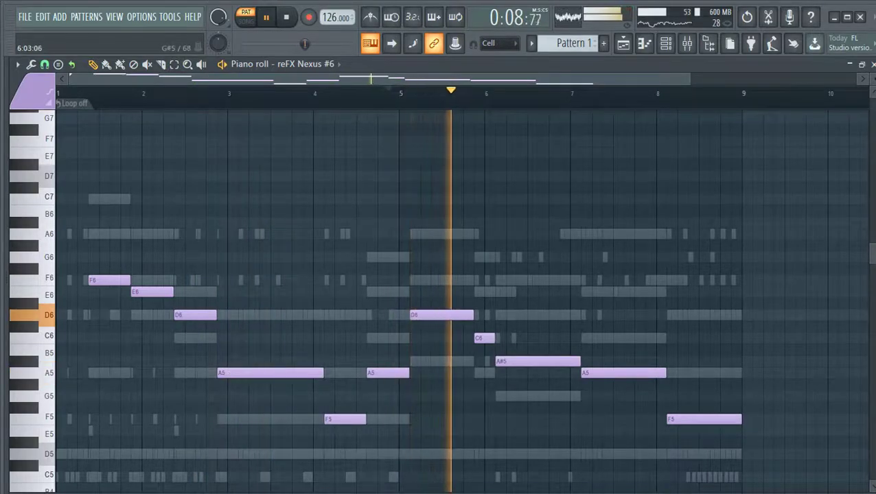
{"action": "scroll", "coordinate": [497, 385], "scroll_direction": "down", "scroll_amount": 1}
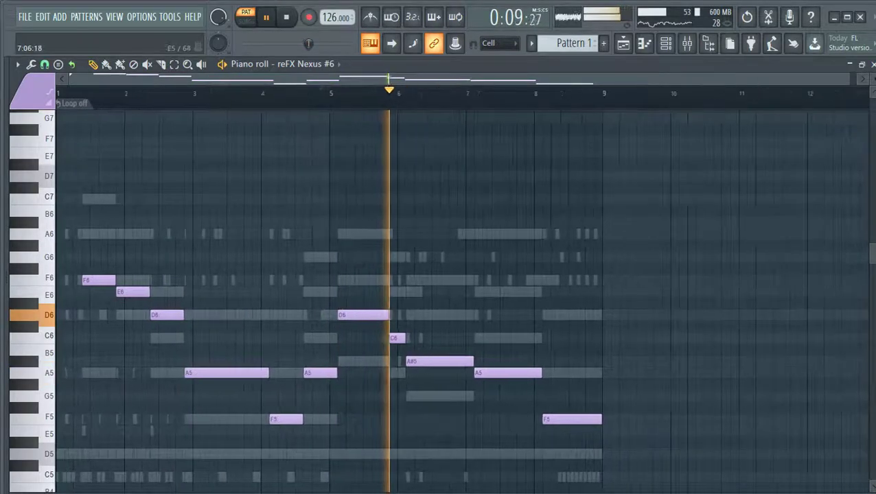
{"action": "scroll", "coordinate": [468, 329], "scroll_direction": "down", "scroll_amount": 2}
{"action": "key", "text": "space"}
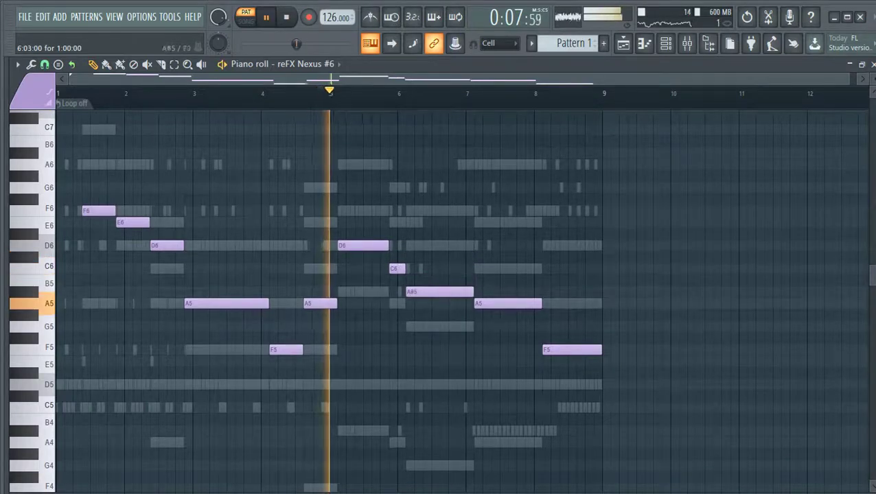
{"action": "left_click", "coordinate": [665, 43]}
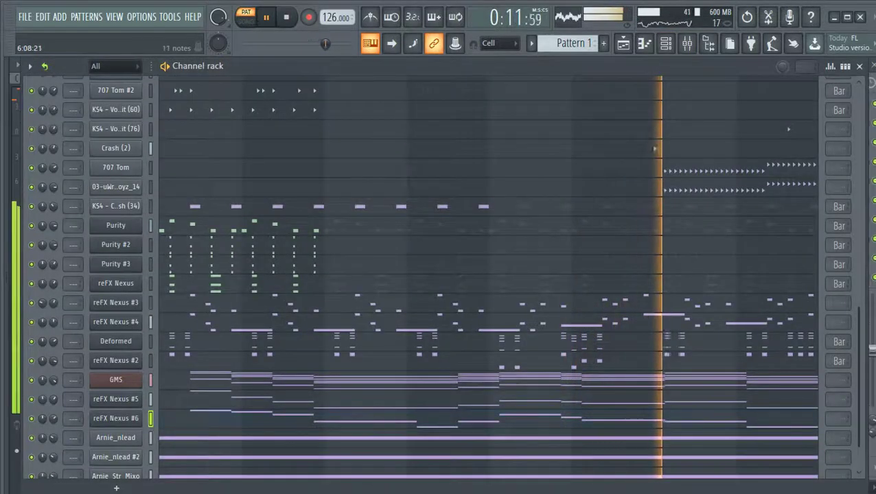
{"action": "key", "text": "F6"}
{"action": "left_click_drag", "start_coordinate": [437, 292], "coordinate": [437, 327]}
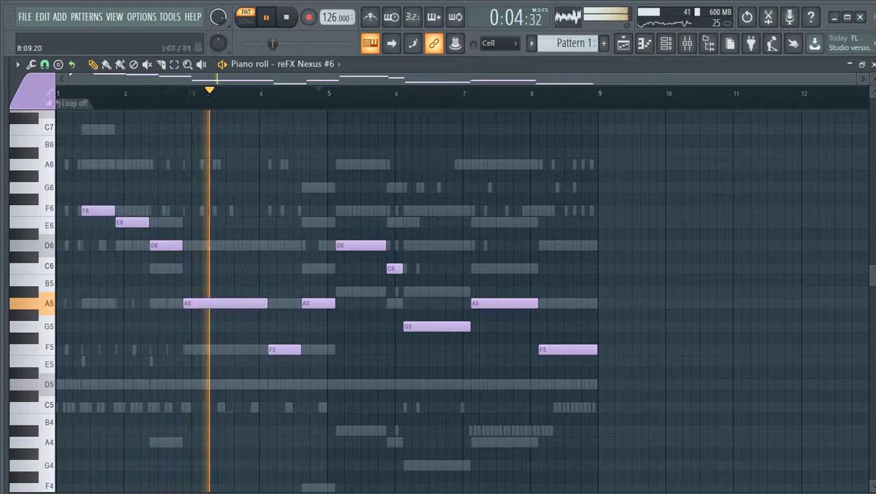
Look through the full list of channels in the channel rack while the pattern plays.
{"action": "left_click", "coordinate": [666, 43]}
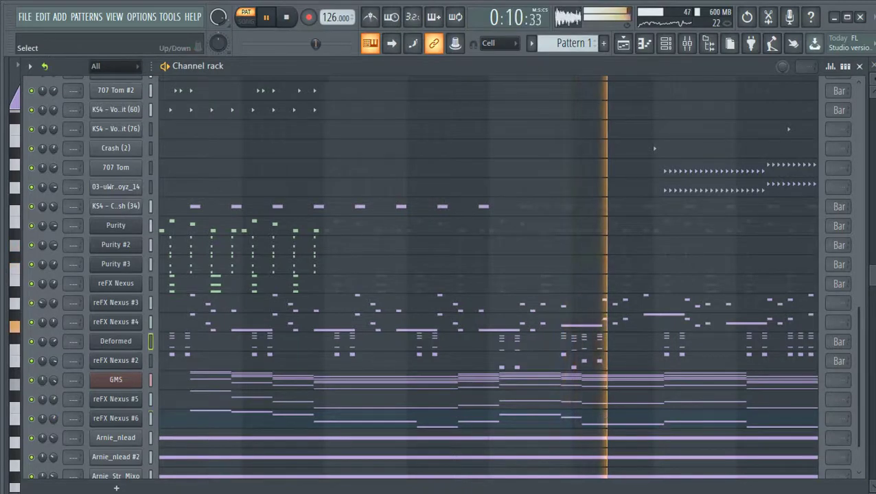
{"action": "scroll", "coordinate": [168, 329], "scroll_direction": "up", "scroll_amount": 8}
{"action": "scroll", "coordinate": [168, 330], "scroll_direction": "down", "scroll_amount": 9}
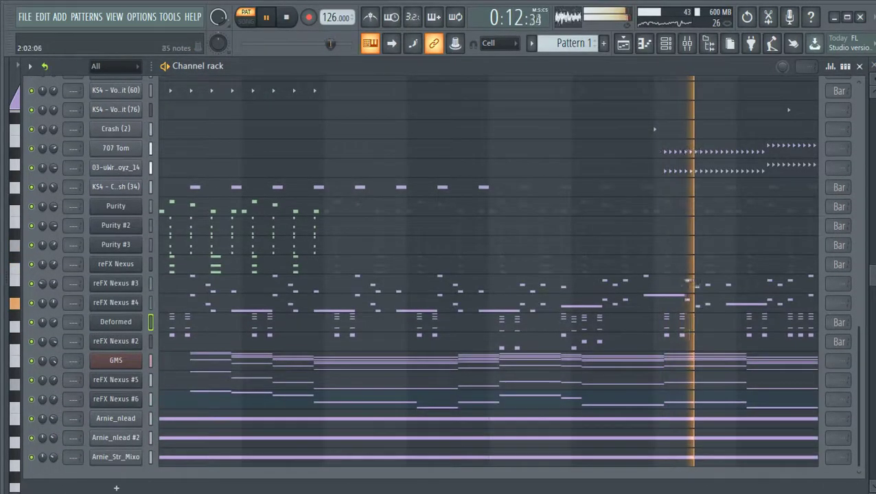
{"action": "scroll", "coordinate": [480, 275], "scroll_direction": "up", "scroll_amount": 4}
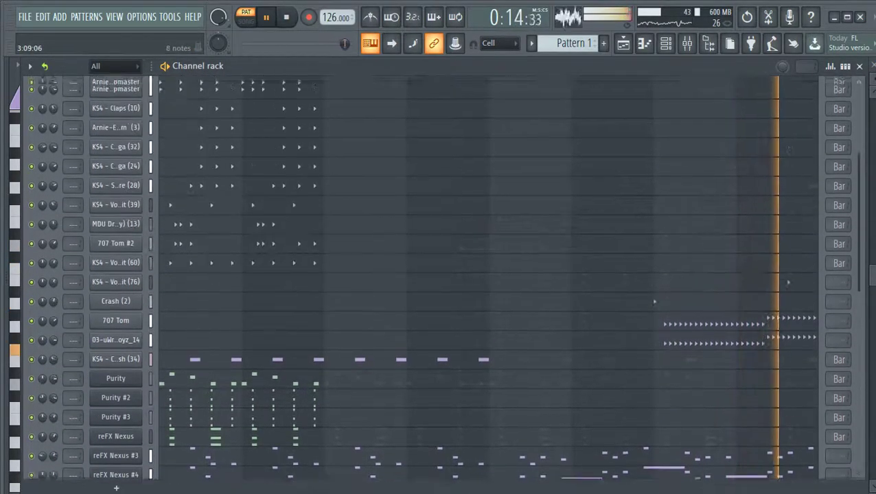
{"action": "scroll", "coordinate": [355, 309], "scroll_direction": "up", "scroll_amount": 8}
{"action": "scroll", "coordinate": [355, 309], "scroll_direction": "down", "scroll_amount": 12}
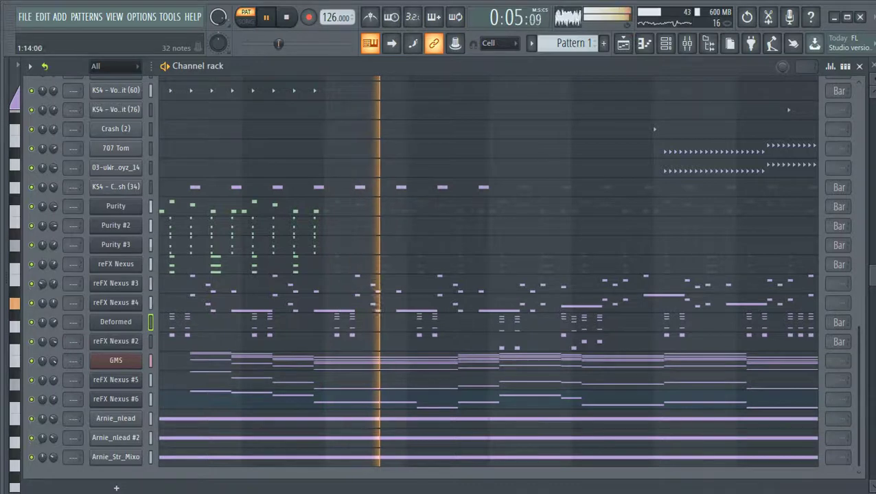
{"action": "scroll", "coordinate": [481, 274], "scroll_direction": "up", "scroll_amount": 3}
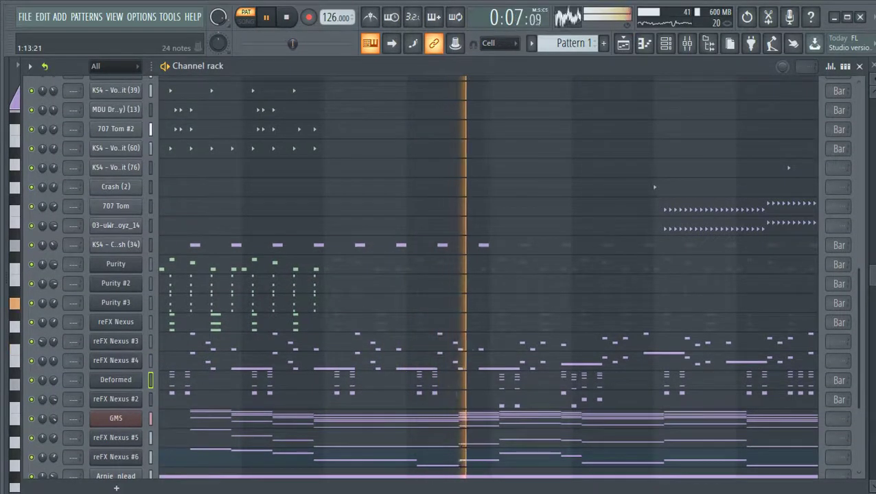
{"action": "scroll", "coordinate": [480, 274], "scroll_direction": "down", "scroll_amount": 3}
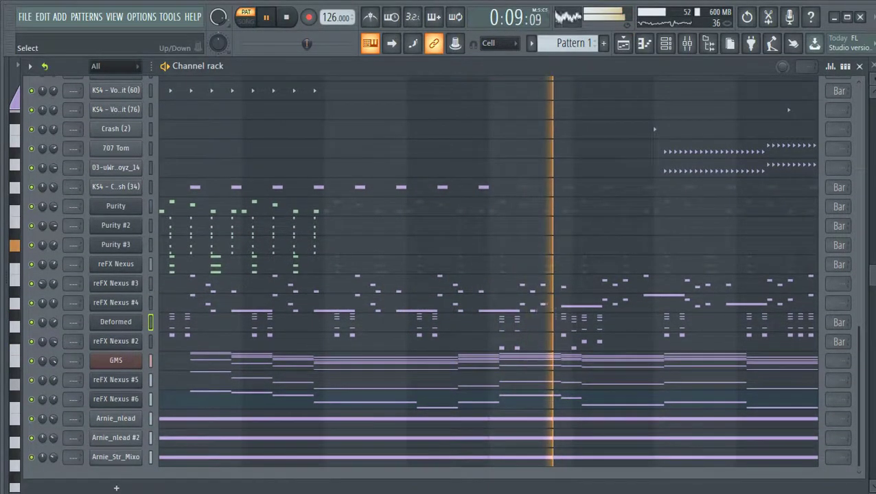
{"action": "key", "text": "alt+c"}
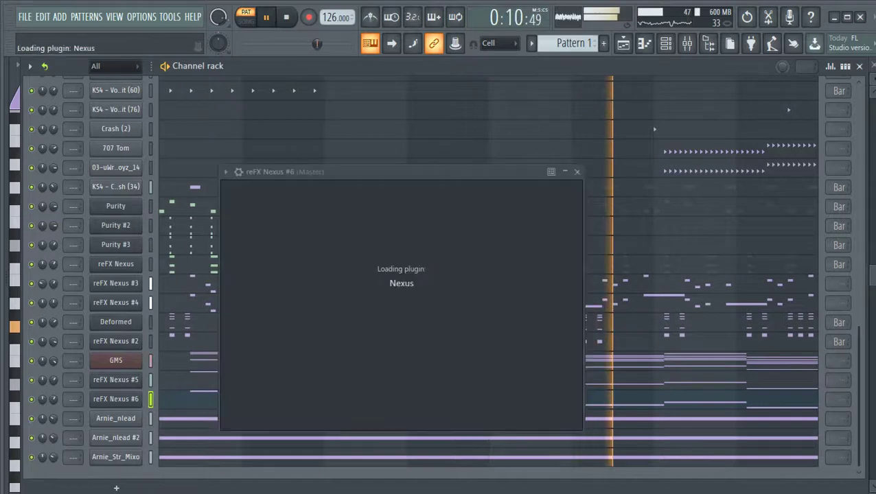
{"action": "key", "text": "Escape"}
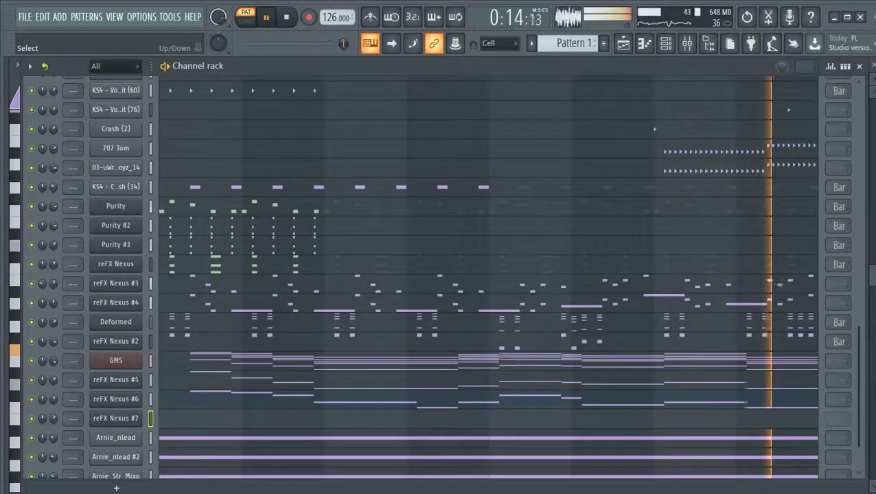
{"action": "key", "text": "alt+Delete"}
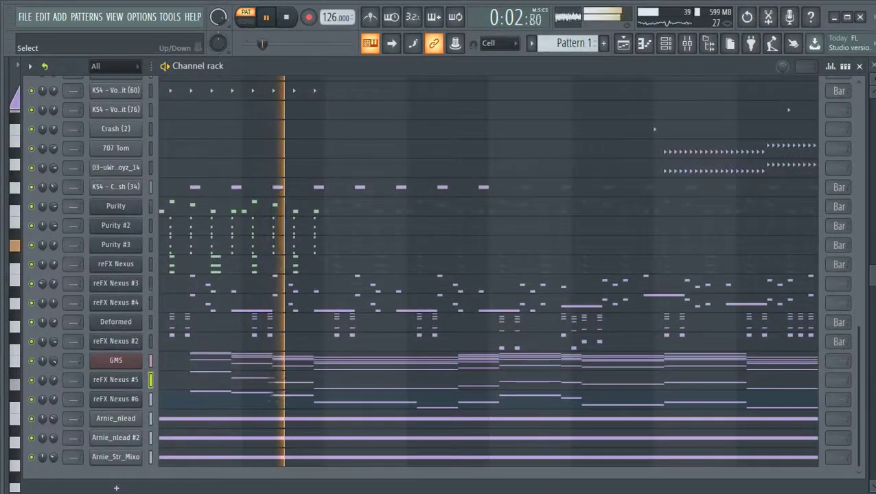
Clone the reFX Nexus #5 channel and copy its notes into the clone.
{"action": "key", "text": "ctrl+z"}
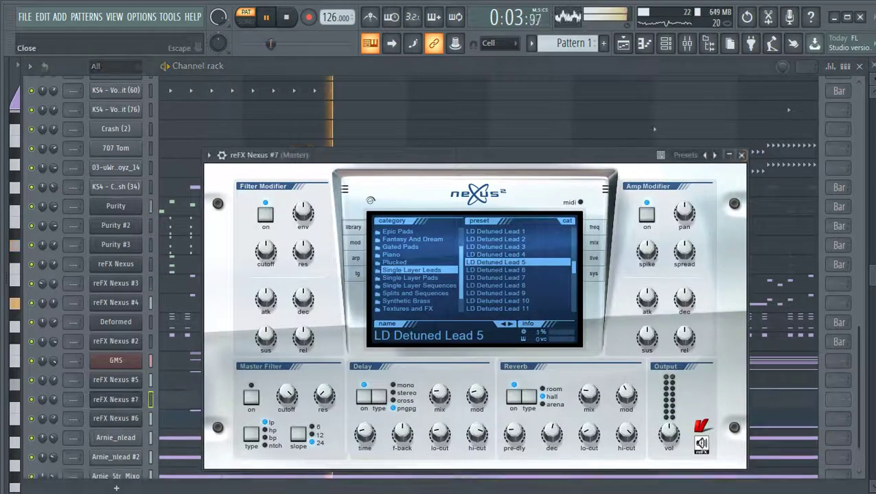
{"action": "left_click", "coordinate": [741, 154]}
{"action": "left_click", "coordinate": [151, 360]}
{"action": "key", "text": "ctrl+c"}
{"action": "left_click", "coordinate": [150, 380]}
{"action": "key", "text": "ctrl+v"}
Add harmony notes C7, F6 and C6 above the first three notes of the reFX Nexus #7 line.
{"action": "left_click", "coordinate": [178, 376]}
{"action": "scroll", "coordinate": [103, 233], "scroll_direction": "up", "scroll_amount": 2}
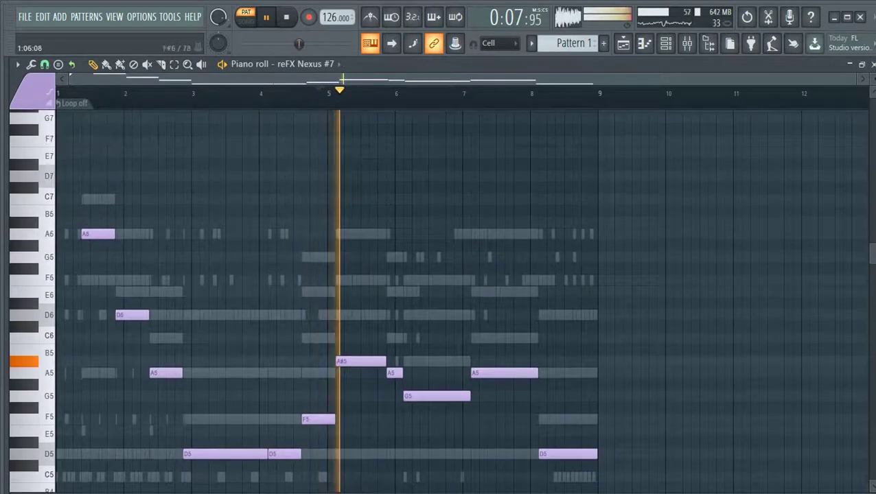
{"action": "left_click", "coordinate": [83, 199]}
{"action": "left_click", "coordinate": [130, 280]}
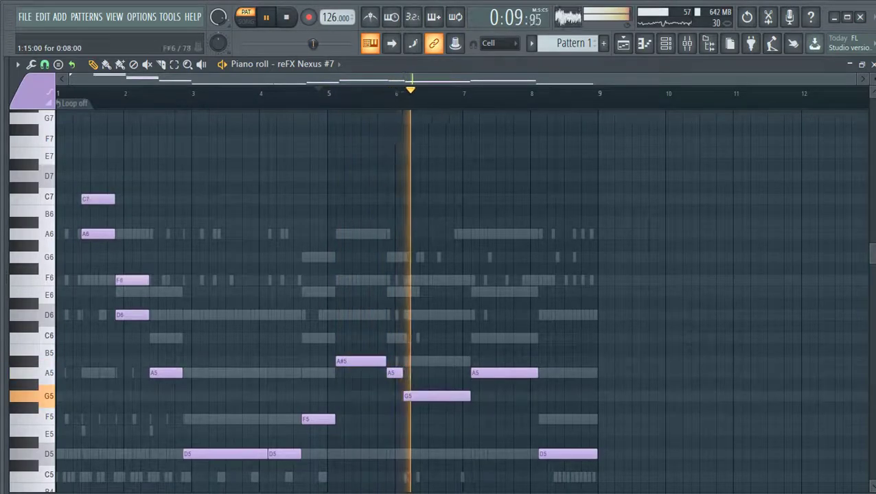
{"action": "left_click", "coordinate": [165, 338]}
Harmonize the rest of the reFX Nexus #7 line with F5, F5, A5, D6, C6, A#5, C6 and F5 above the existing notes.
{"action": "left_click_drag", "start_coordinate": [309, 439], "coordinate": [223, 420]}
{"action": "left_click_drag", "start_coordinate": [316, 419], "coordinate": [361, 315]}
{"action": "left_click_drag", "start_coordinate": [394, 372], "coordinate": [393, 337]}
{"action": "left_click_drag", "start_coordinate": [407, 396], "coordinate": [408, 361]}
{"action": "left_click_drag", "start_coordinate": [504, 373], "coordinate": [504, 337]}
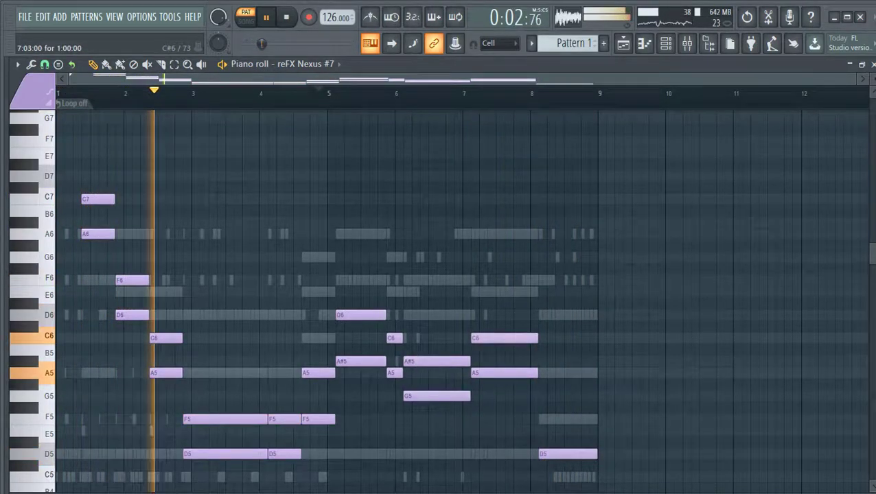
{"action": "left_click_drag", "start_coordinate": [567, 454], "coordinate": [568, 418]}
Load the LD Detuned Lead 6 preset on the reFX Nexus #7 channel.
{"action": "left_click", "coordinate": [665, 42]}
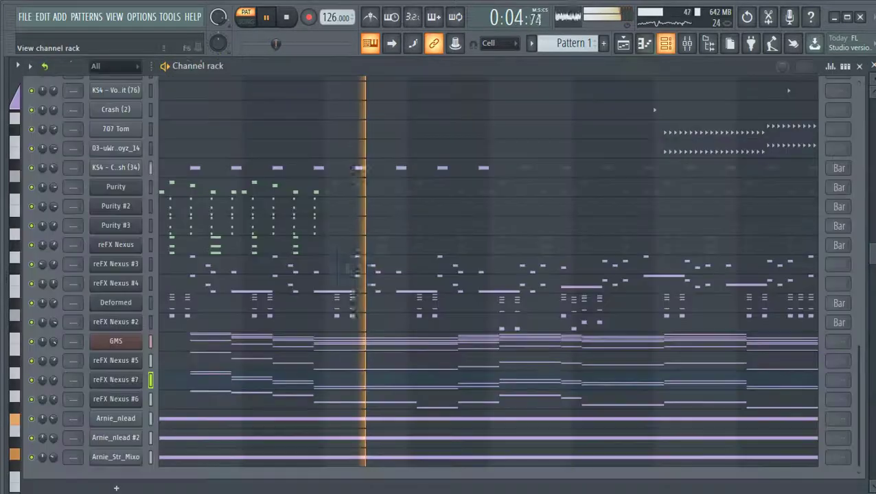
{"action": "left_click", "coordinate": [116, 380]}
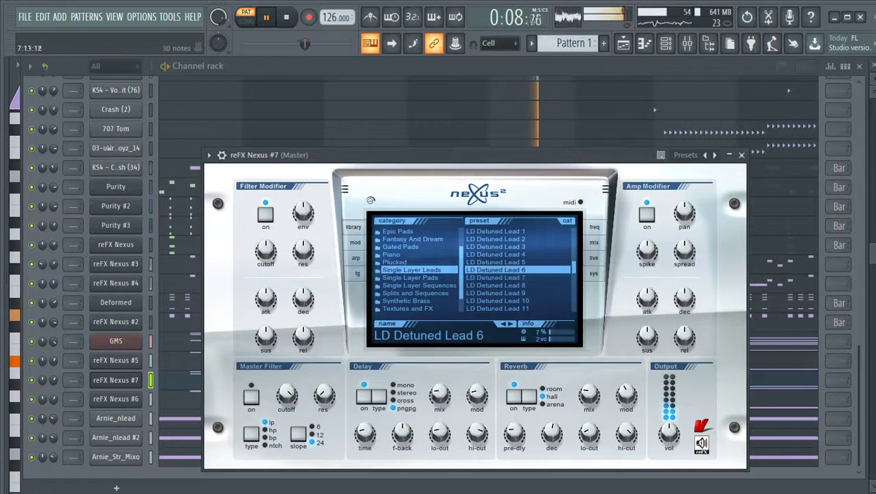
{"action": "left_click", "coordinate": [741, 155]}
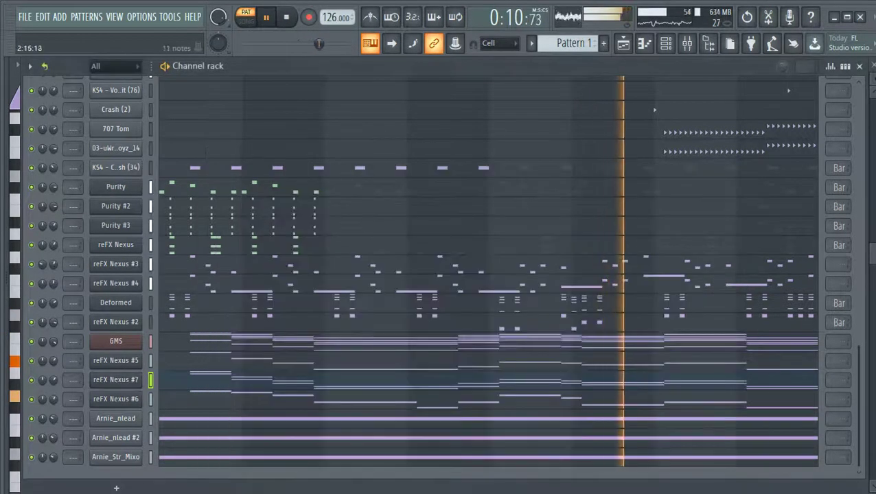
Change the reFX Nexus #7 channel's preset to LD Detuned Lead 11 and close its plugin window.
{"action": "left_click", "coordinate": [116, 380]}
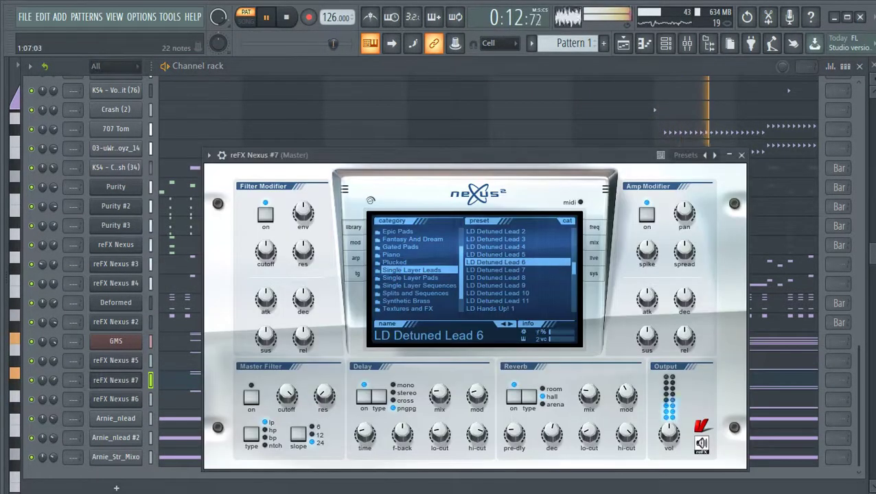
{"action": "scroll", "coordinate": [511, 286], "scroll_direction": "down", "scroll_amount": 1}
{"action": "left_click", "coordinate": [511, 286]}
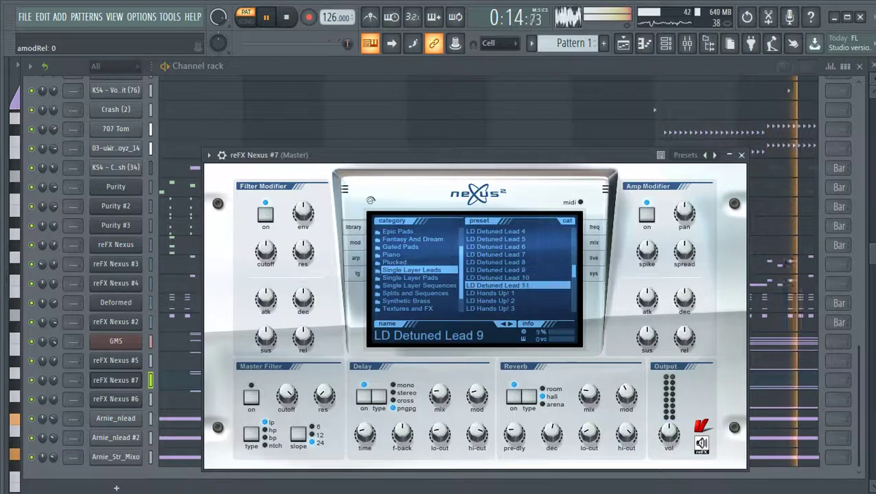
{"action": "scroll", "coordinate": [511, 286], "scroll_direction": "down", "scroll_amount": 2}
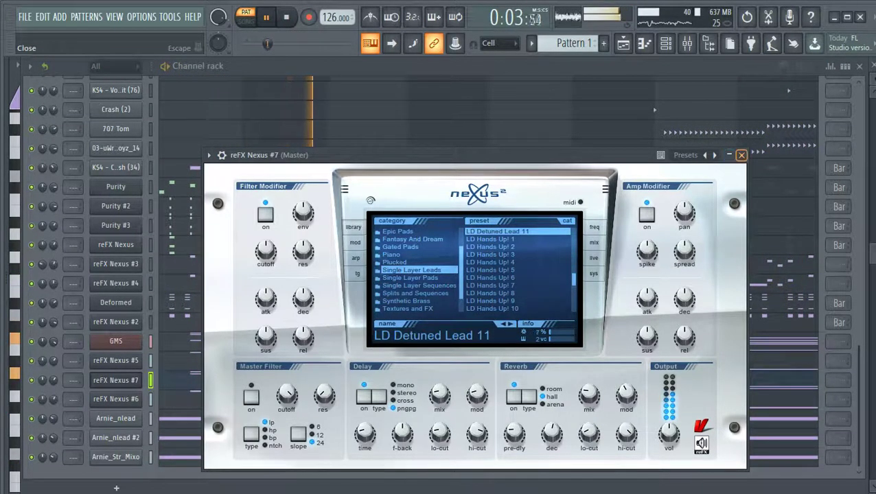
{"action": "left_click", "coordinate": [741, 155]}
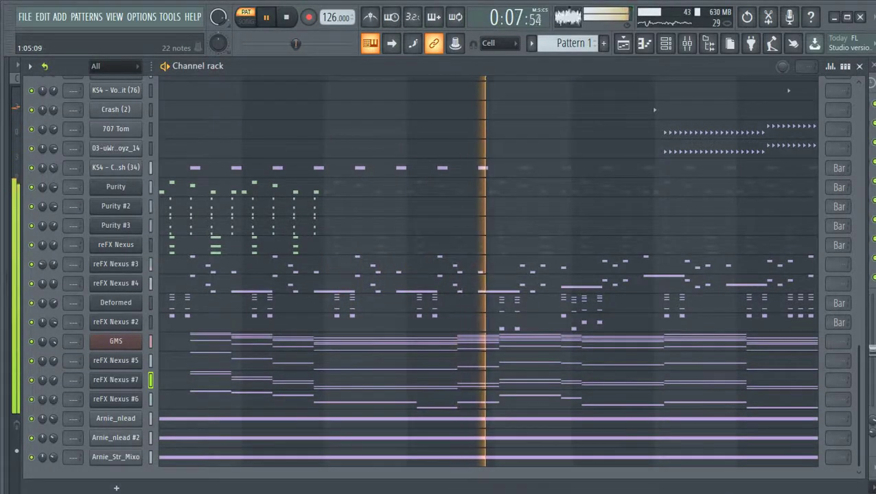
Mute the GMS, reFX Nexus #5, reFX Nexus #7 and reFX Nexus #6 channels and play the pattern without them.
{"action": "left_click", "coordinate": [182, 380]}
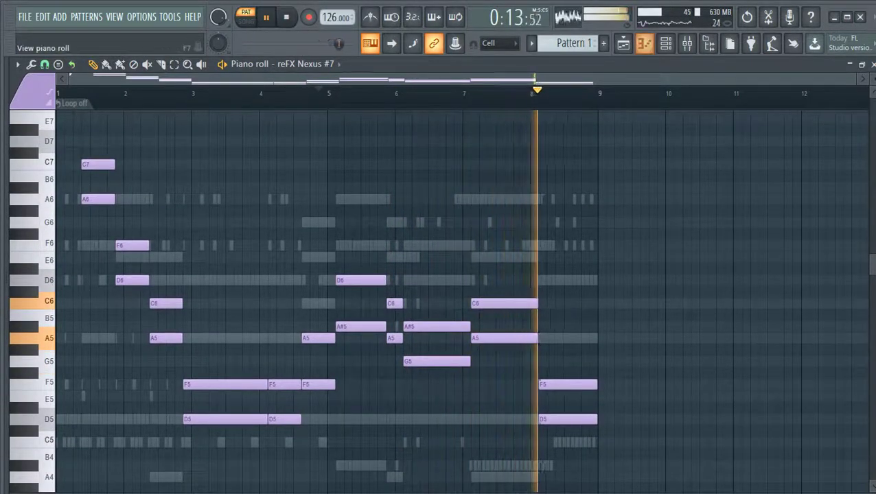
{"action": "left_click", "coordinate": [643, 43]}
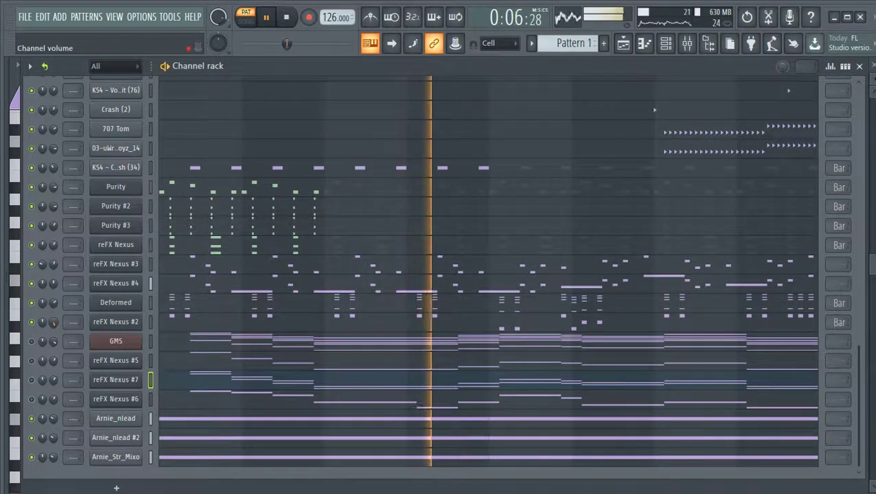
{"action": "scroll", "coordinate": [312, 288], "scroll_direction": "up", "scroll_amount": 6}
{"action": "scroll", "coordinate": [302, 288], "scroll_direction": "down", "scroll_amount": 6}
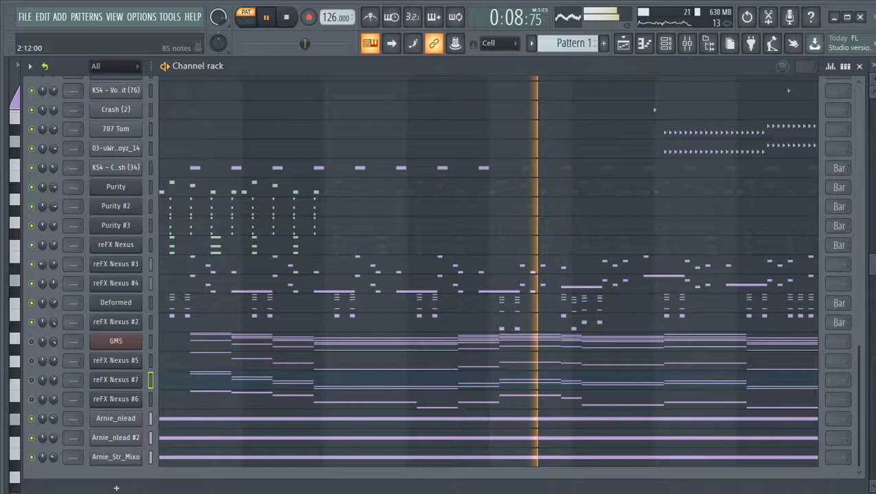
Open and cancel the project's Save As dialog, and stop playback.
{"action": "key", "text": "ctrl+s"}
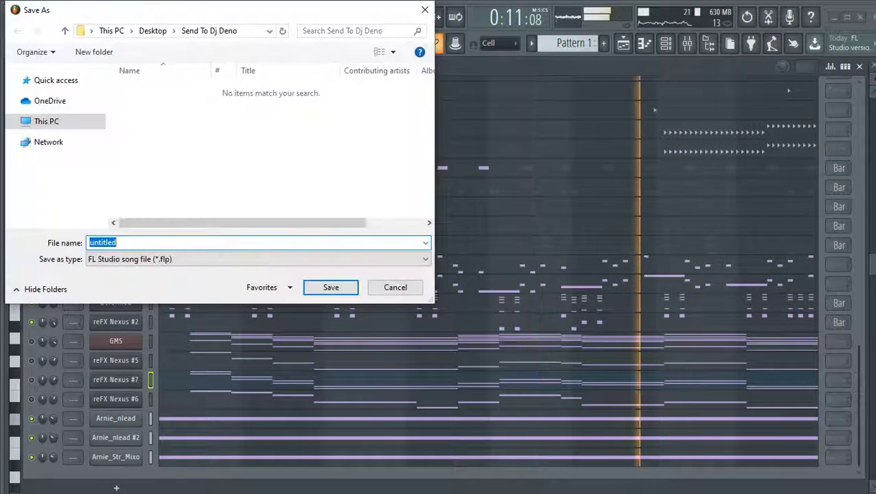
{"action": "key", "text": "Escape"}
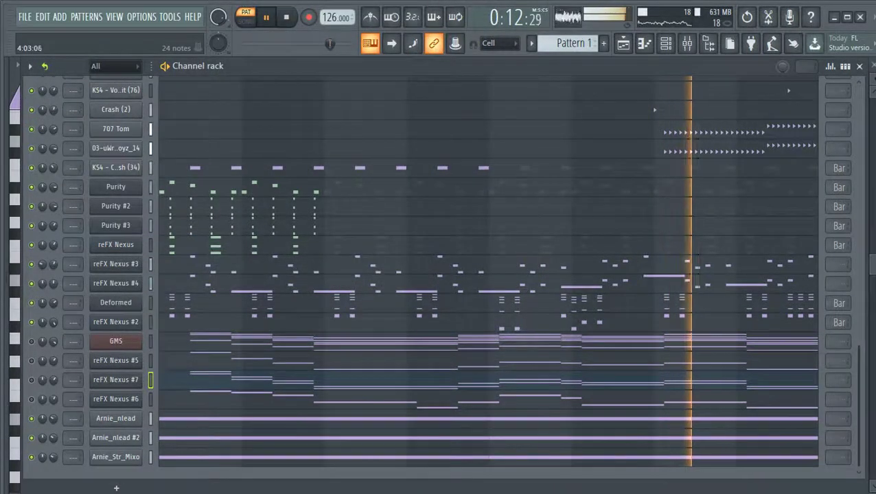
{"action": "scroll", "coordinate": [488, 285], "scroll_direction": "up", "scroll_amount": 13}
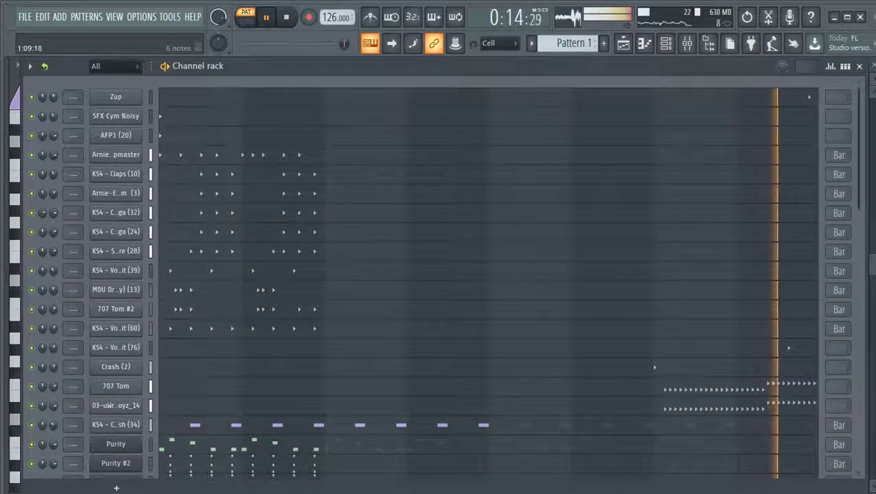
{"action": "key", "text": "space"}
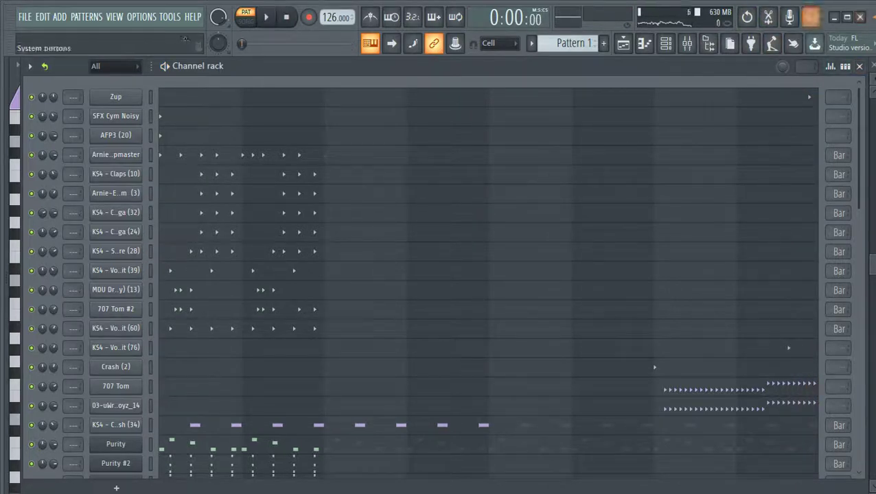
Switch to the untitled Notepad note and start a new paragraph below "Hope you injoy... :)".
{"action": "left_click", "coordinate": [833, 16]}
{"action": "left_click", "coordinate": [203, 484]}
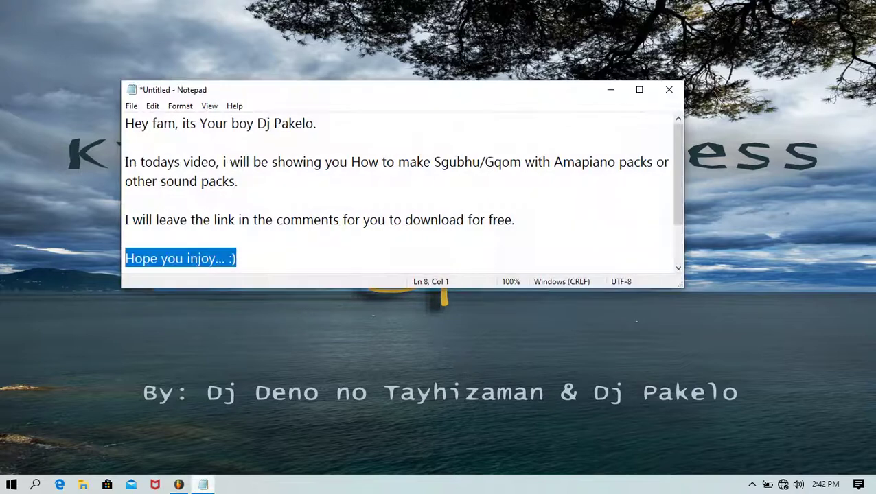
{"action": "key", "text": "Down"}
{"action": "key", "text": "Return"}
{"action": "key", "text": "Return"}
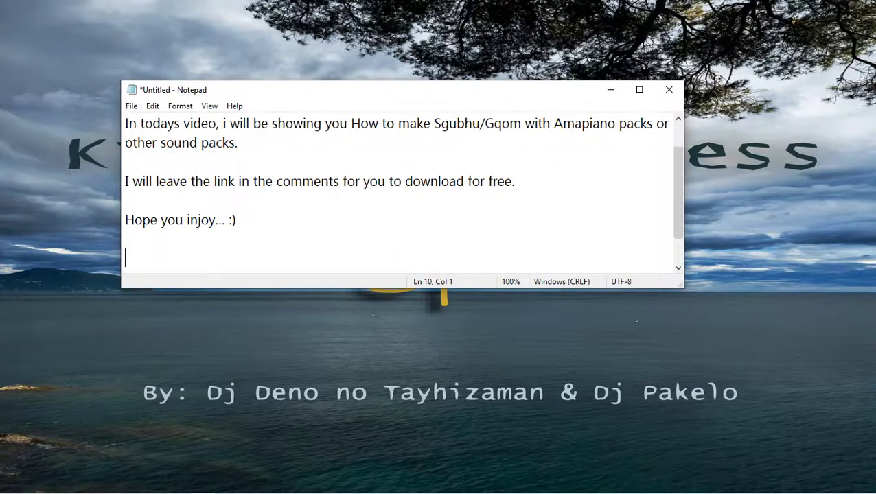